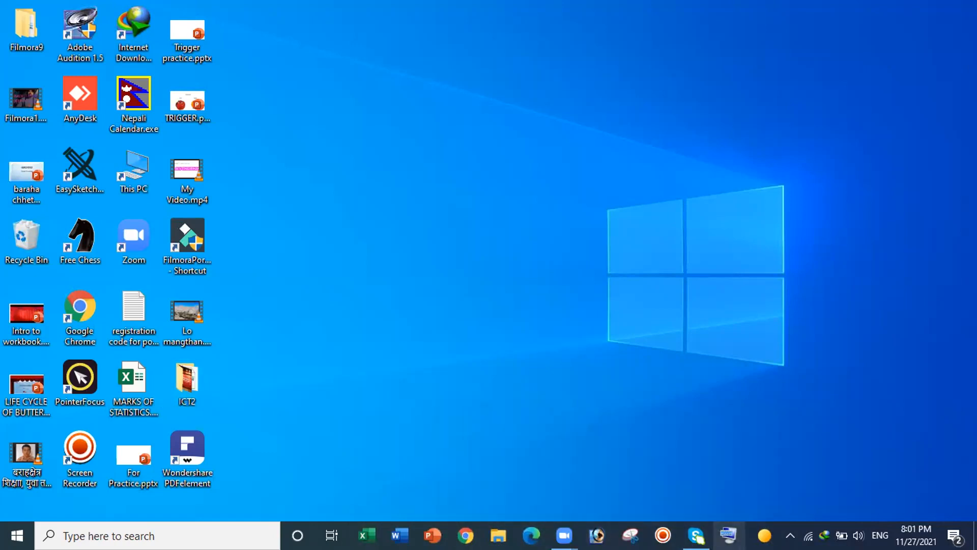
Step: Launch Excel from the taskbar with the On-Screen Keyboard, close the keyboard, and start a blank workbook
{"action": "left_click", "coordinate": [729, 534]}
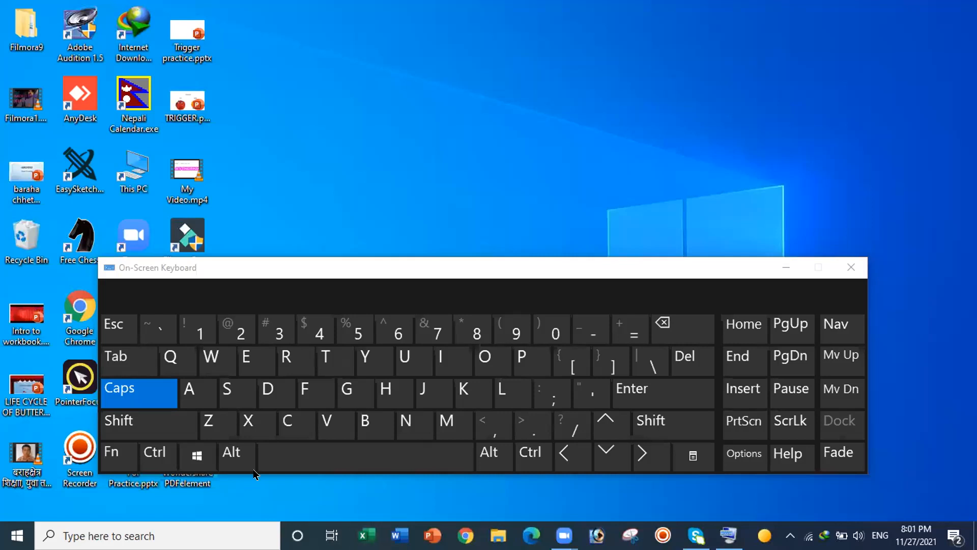
{"action": "left_click", "coordinate": [199, 454]}
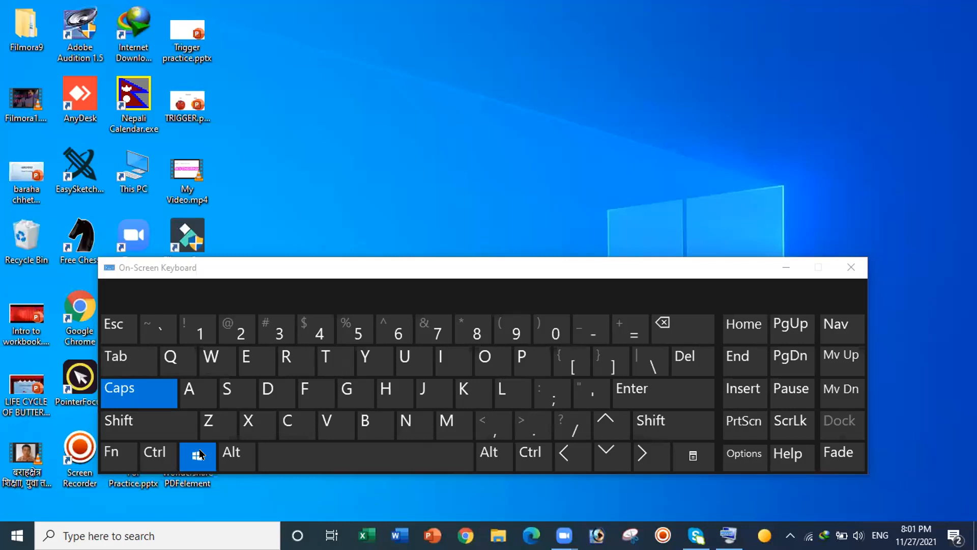
{"action": "left_click", "coordinate": [197, 338]}
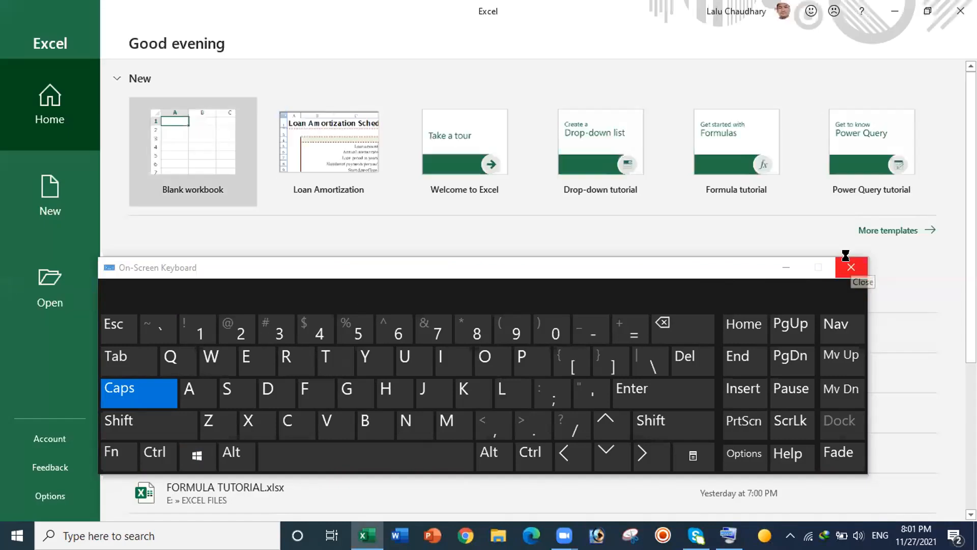
{"action": "left_click", "coordinate": [851, 267]}
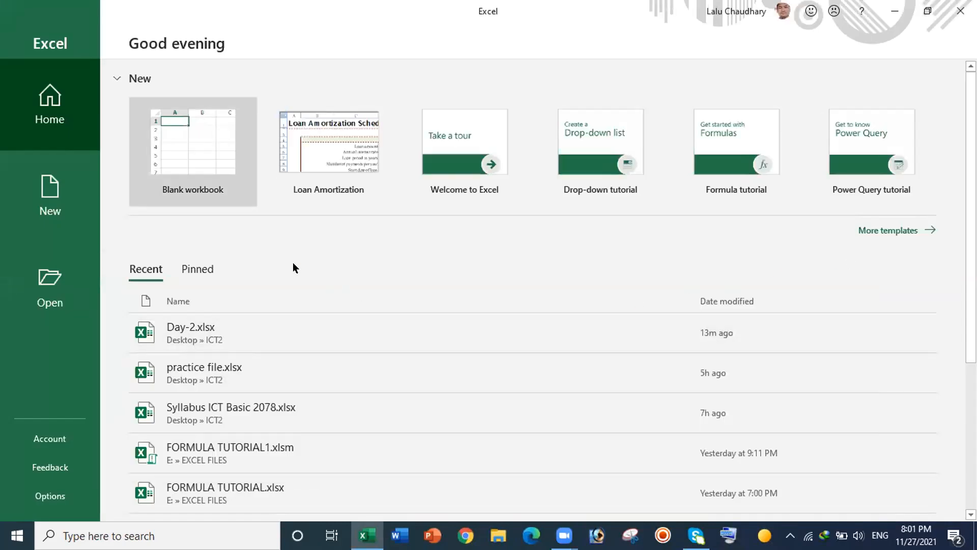
{"action": "left_click", "coordinate": [219, 151]}
Step: Start a blank workbook and enter the heading SN in cell B2
{"action": "left_click", "coordinate": [216, 152]}
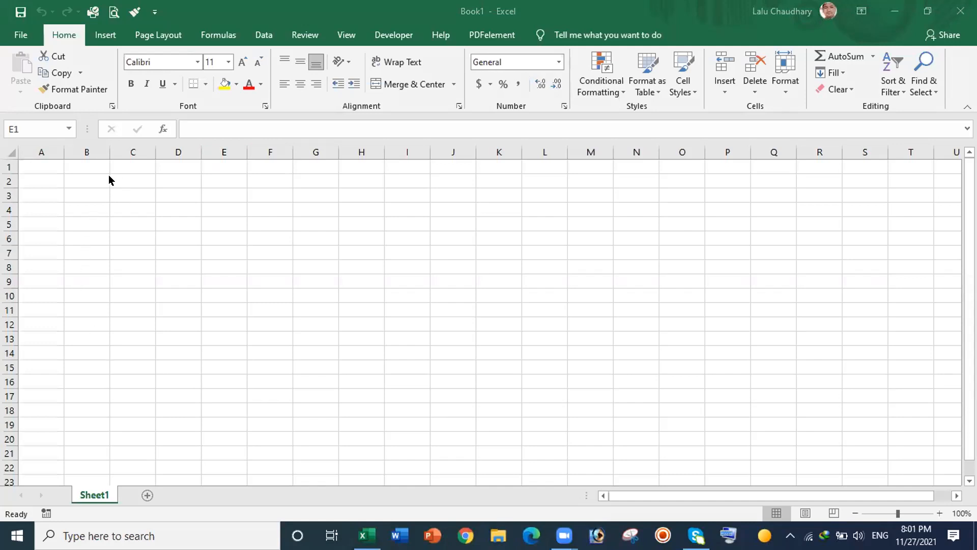
{"action": "key", "text": "ctrl+space"}
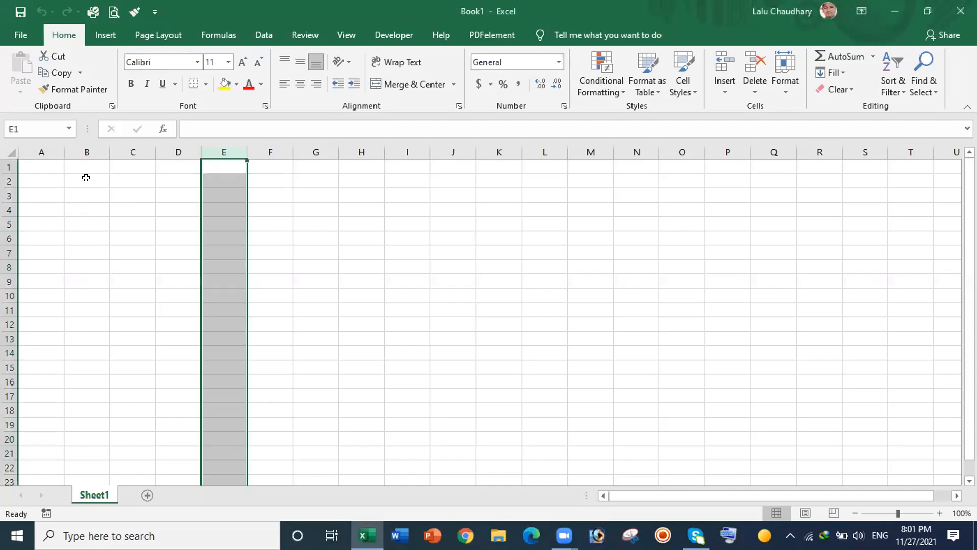
{"action": "left_click", "coordinate": [86, 177]}
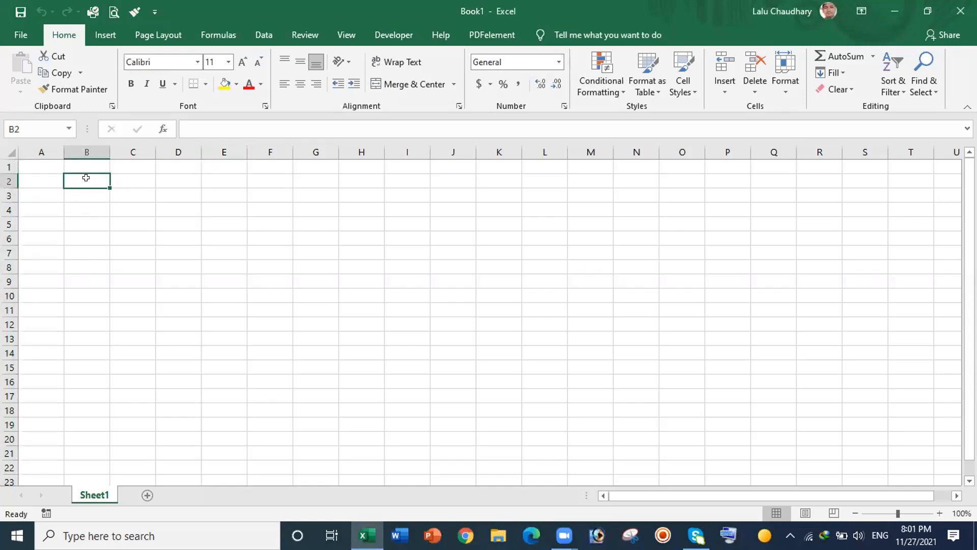
{"action": "type", "text": "SN"}
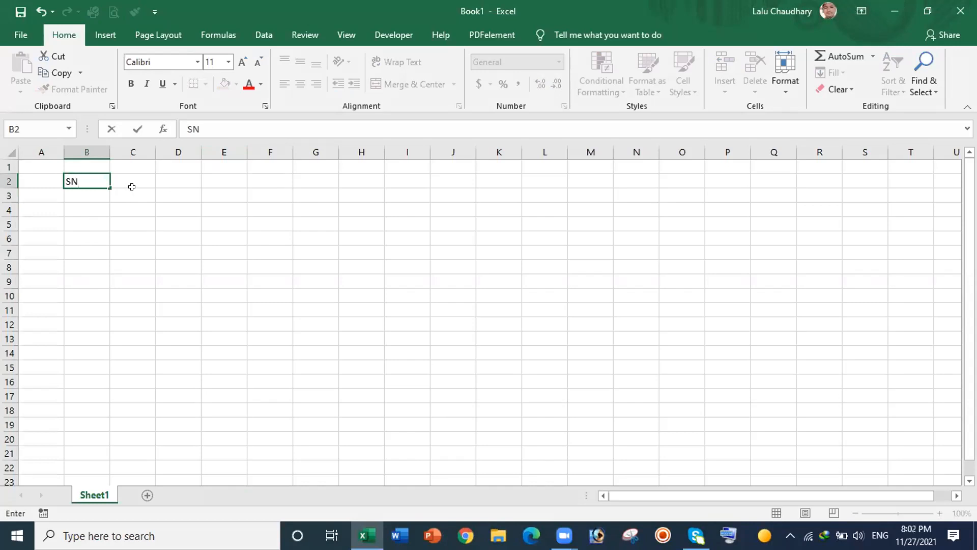
{"action": "left_click", "coordinate": [90, 191]}
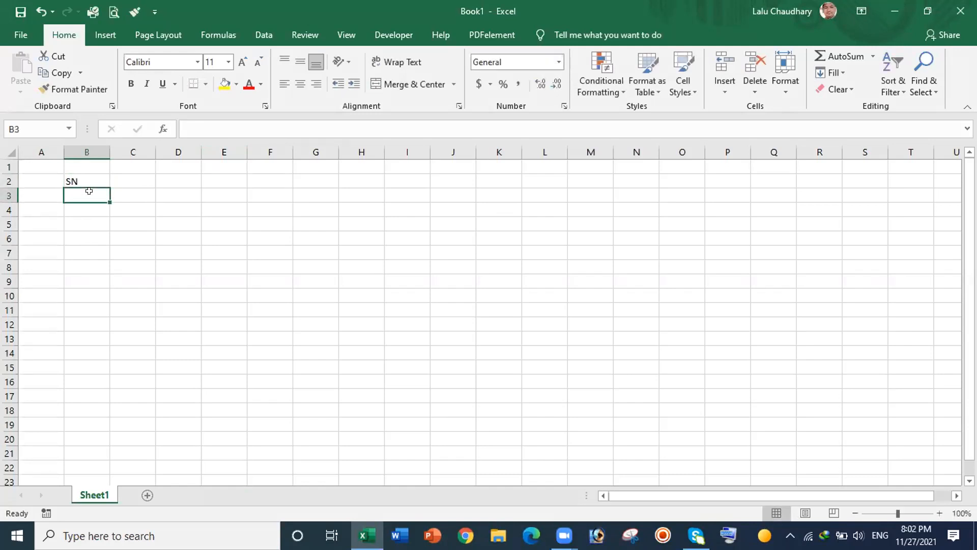
Step: Enter 1 in B3 and 2 in B4, then select B3:B4
{"action": "type", "text": "1"}
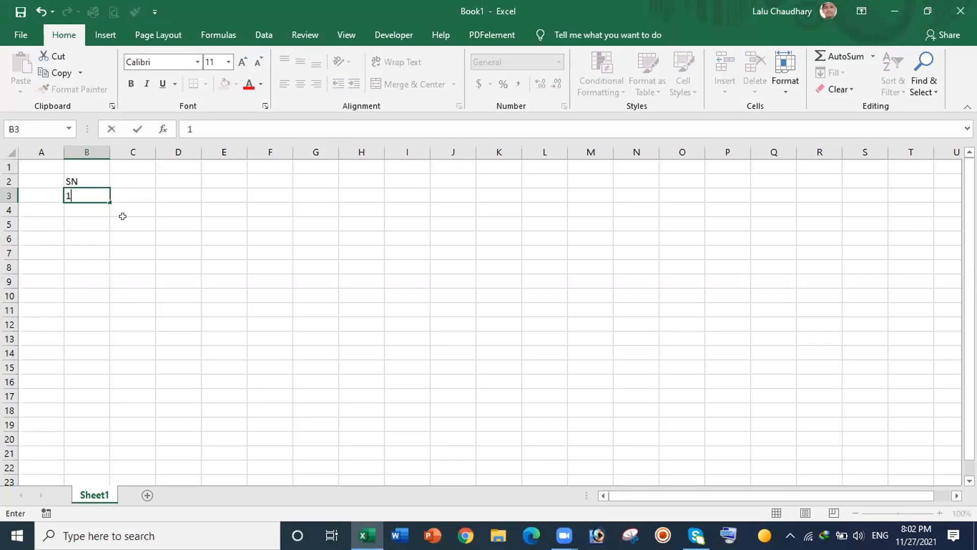
{"action": "left_click", "coordinate": [86, 205]}
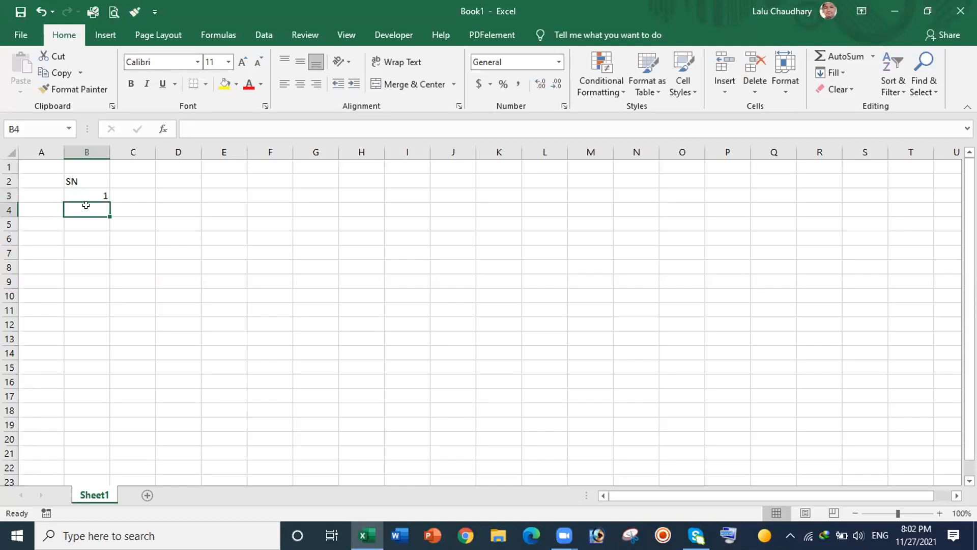
{"action": "type", "text": "2"}
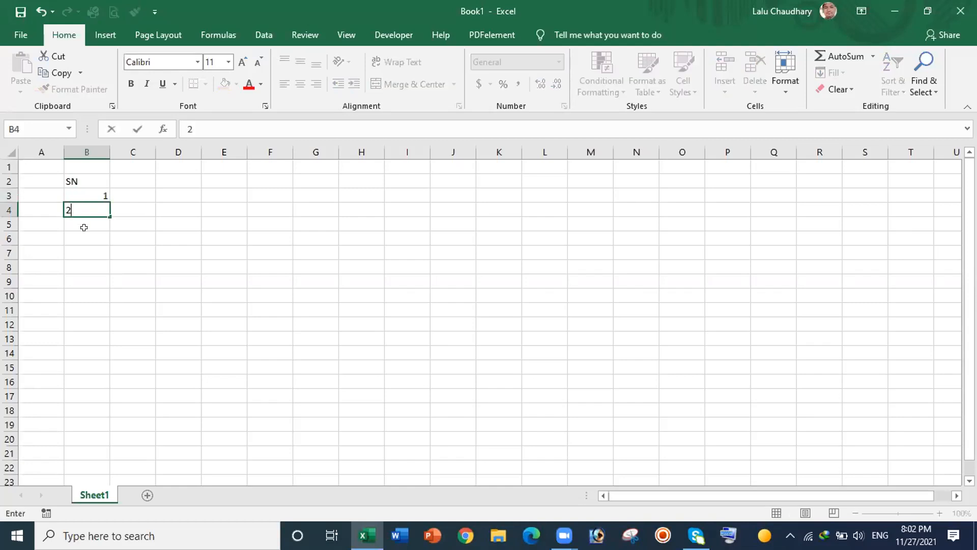
{"action": "left_click", "coordinate": [89, 223]}
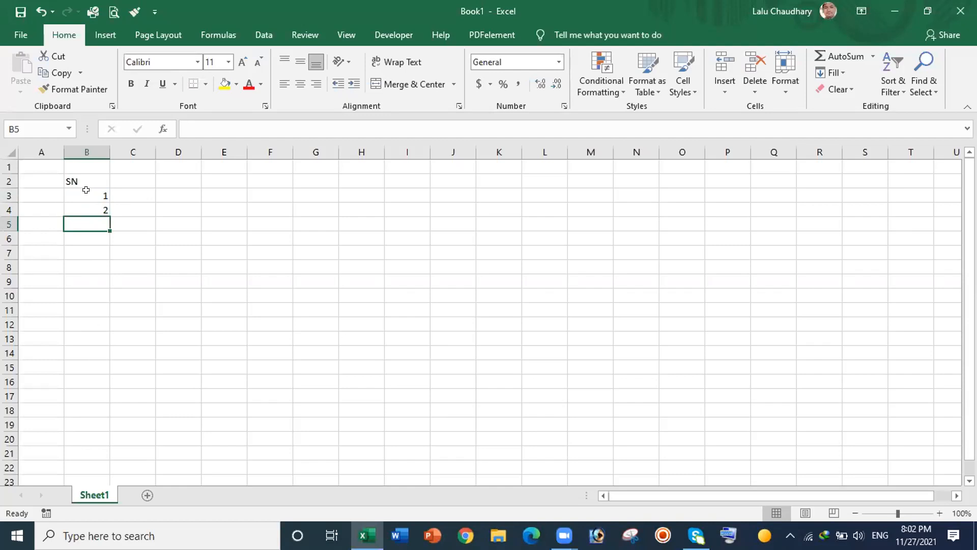
{"action": "left_click", "coordinate": [86, 190]}
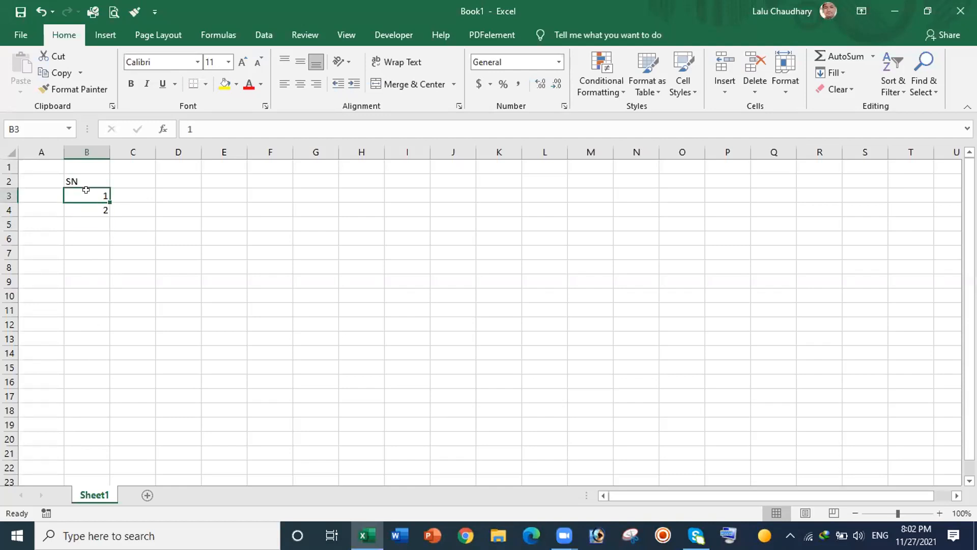
{"action": "left_click_drag", "start_coordinate": [86, 190], "coordinate": [86, 202]}
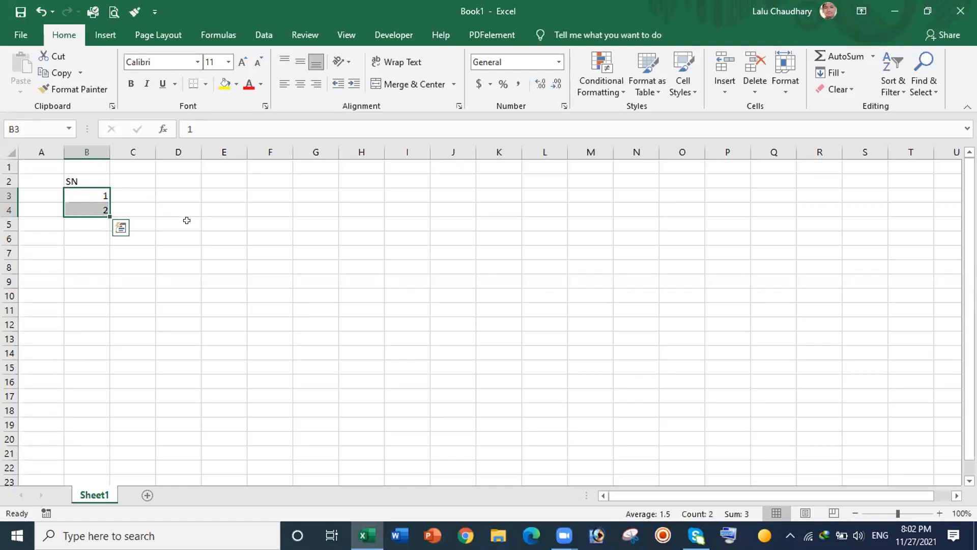
Step: Open the Windows Magnifier, zoom to 200%, then return to 100%
{"action": "key", "text": "super+plus"}
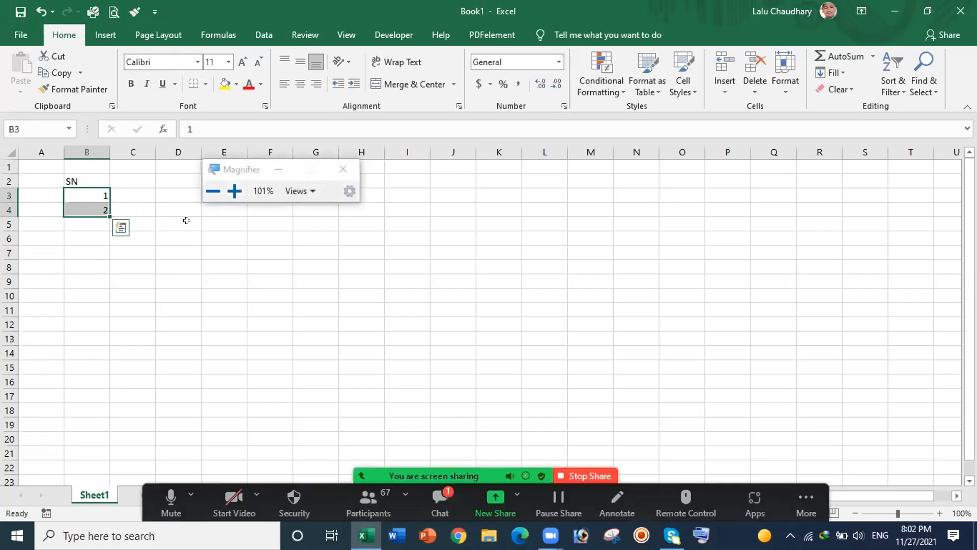
{"action": "left_click", "coordinate": [225, 191]}
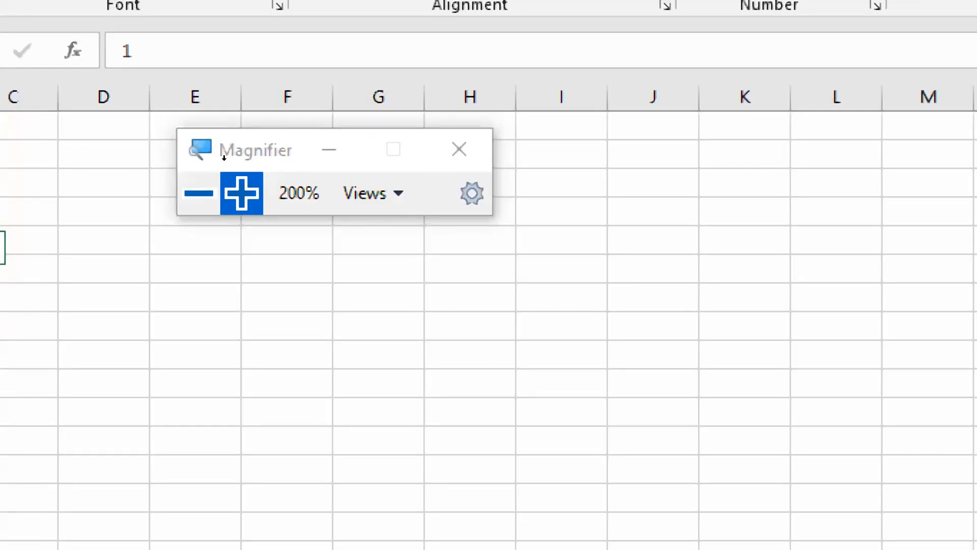
{"action": "left_click", "coordinate": [222, 199]}
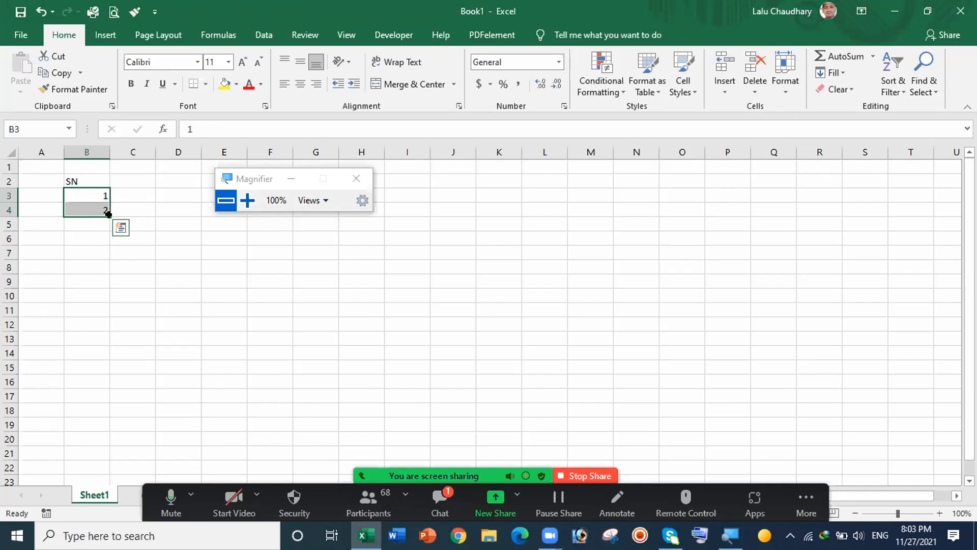
Step: Fill the series down so B3:B12 hold 1 to 10, then select B3:B12
{"action": "left_click_drag", "start_coordinate": [109, 214], "coordinate": [109, 325]}
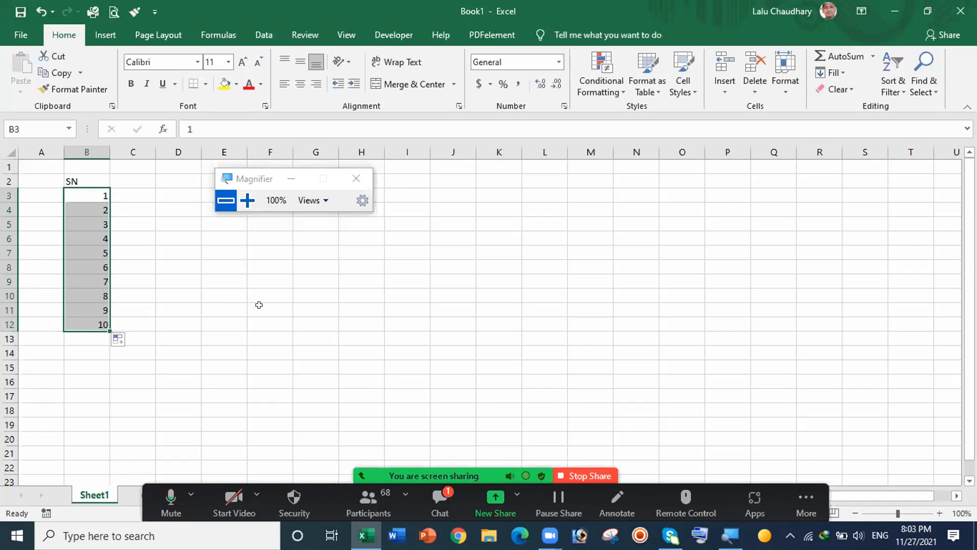
{"action": "left_click", "coordinate": [189, 282]}
{"action": "left_click_drag", "start_coordinate": [89, 191], "coordinate": [98, 319]}
Step: Delete B3:B12, re-enter 1 in B3 and 2 in B4, and select B3:B4
{"action": "key", "text": "Delete"}
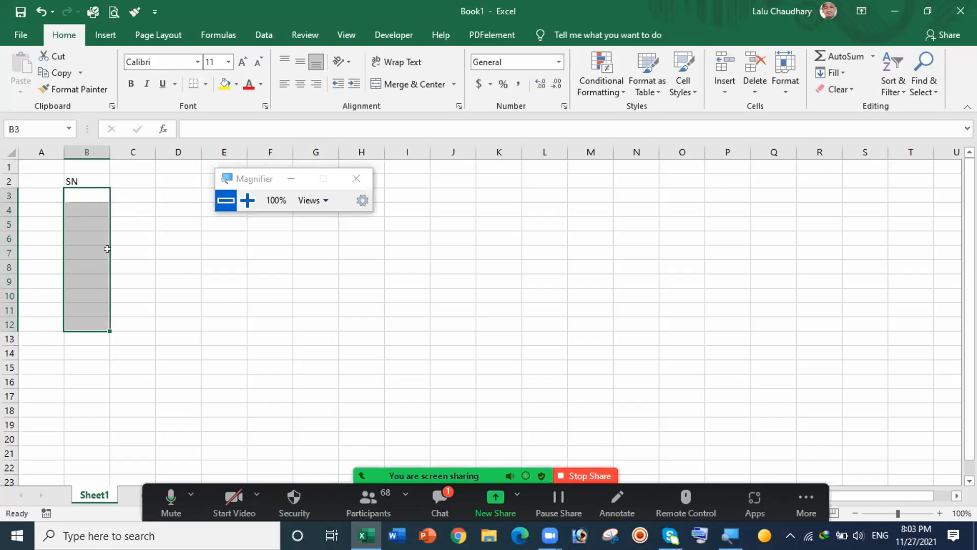
{"action": "left_click", "coordinate": [155, 260]}
{"action": "left_click", "coordinate": [86, 189]}
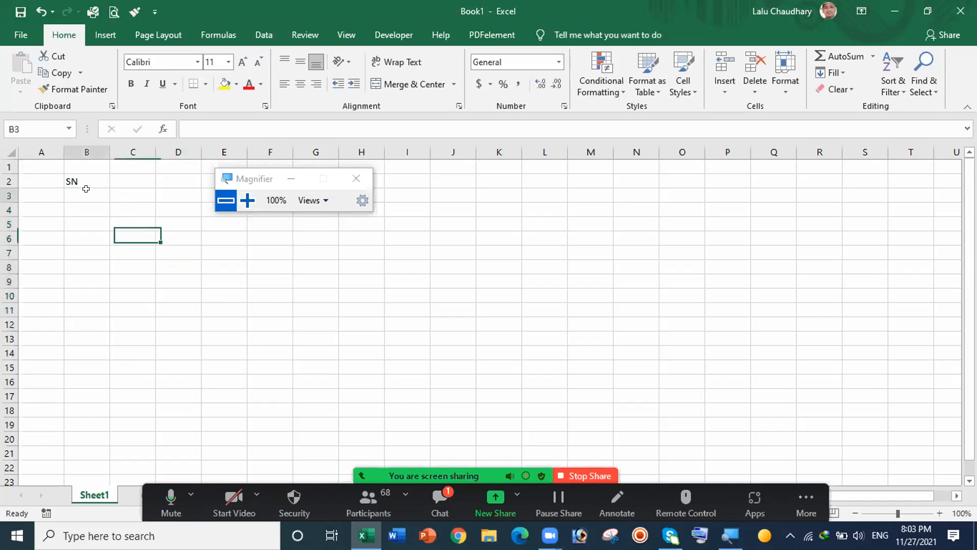
{"action": "type", "text": "1"}
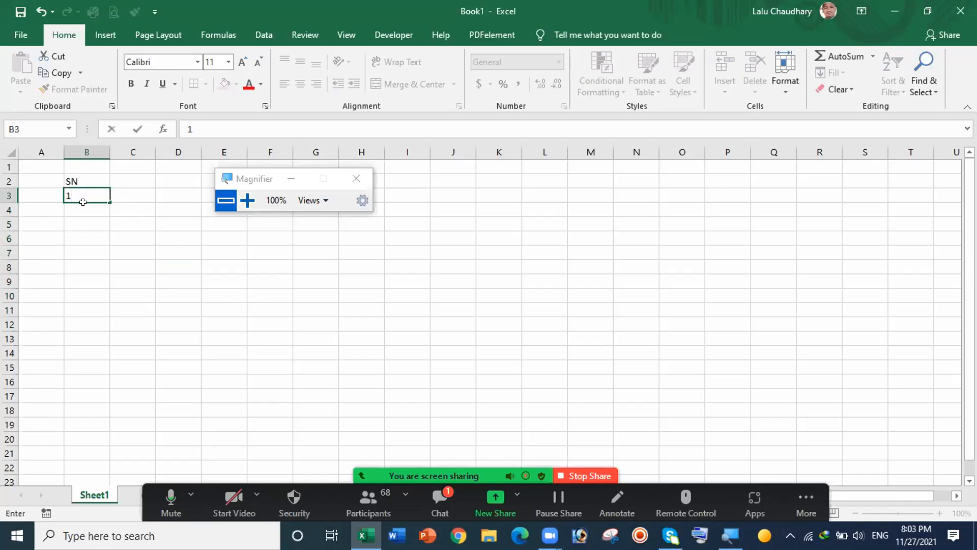
{"action": "left_click", "coordinate": [83, 210]}
{"action": "type", "text": "2"}
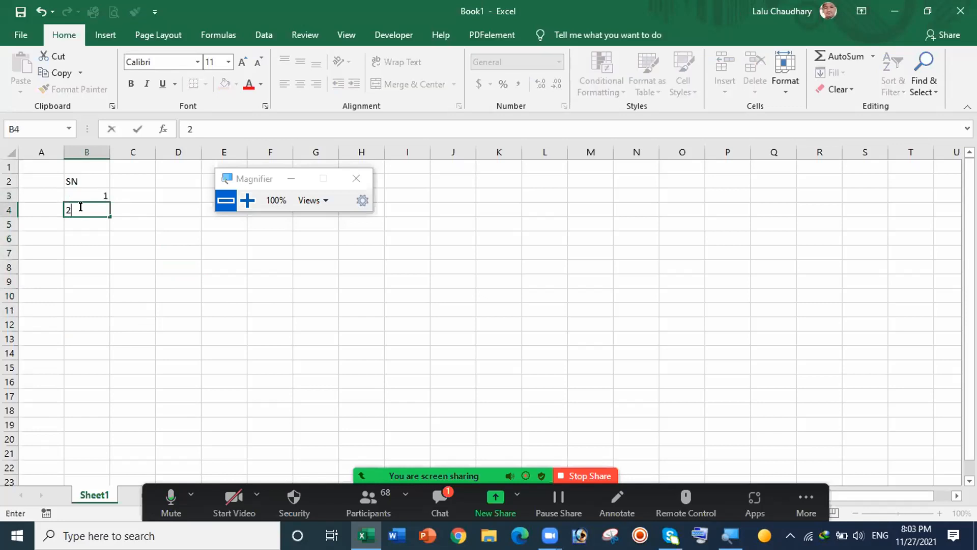
{"action": "left_click", "coordinate": [133, 222]}
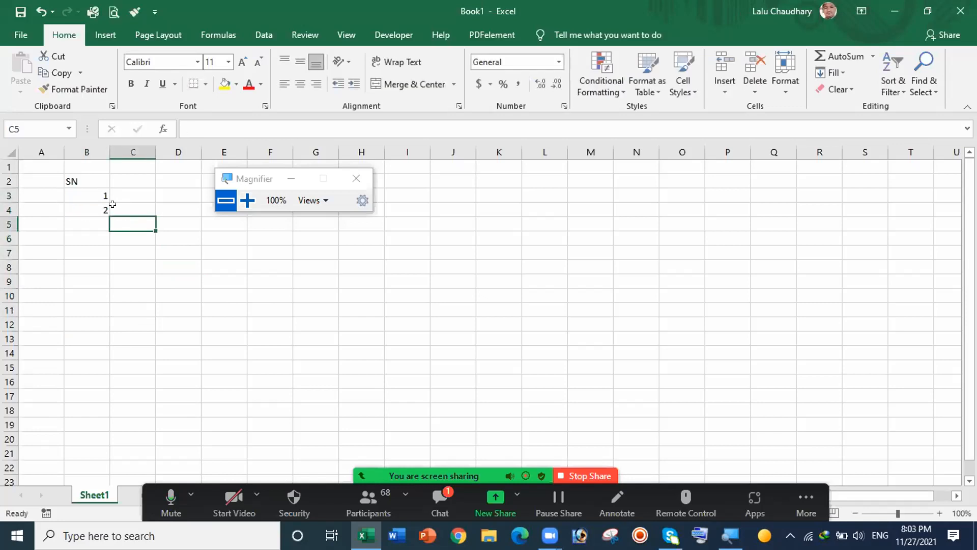
{"action": "left_click", "coordinate": [88, 191]}
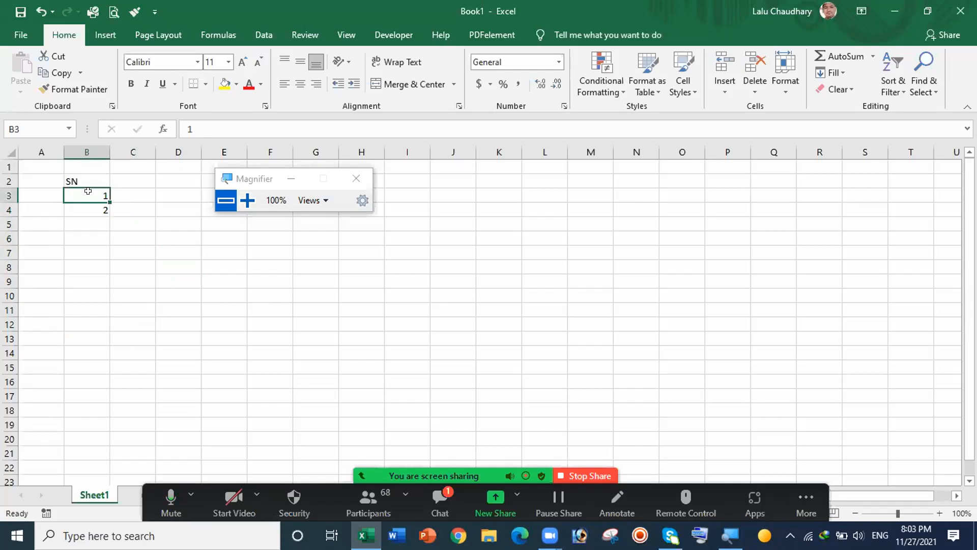
{"action": "left_click_drag", "start_coordinate": [88, 191], "coordinate": [87, 201]}
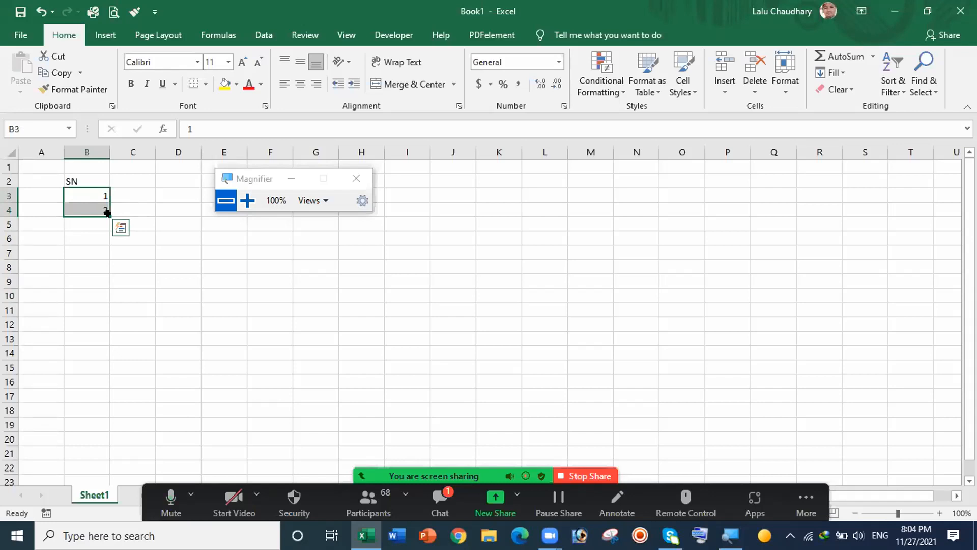
Step: Extend the serial numbers to run 1 to 14 down B3:B16 and select them
{"action": "left_click_drag", "start_coordinate": [108, 213], "coordinate": [110, 311]}
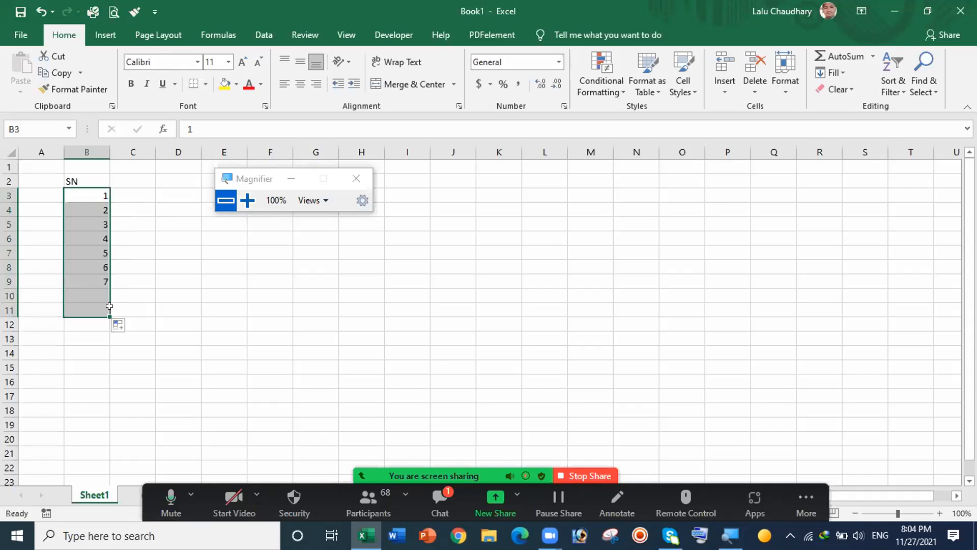
{"action": "left_click", "coordinate": [111, 310]}
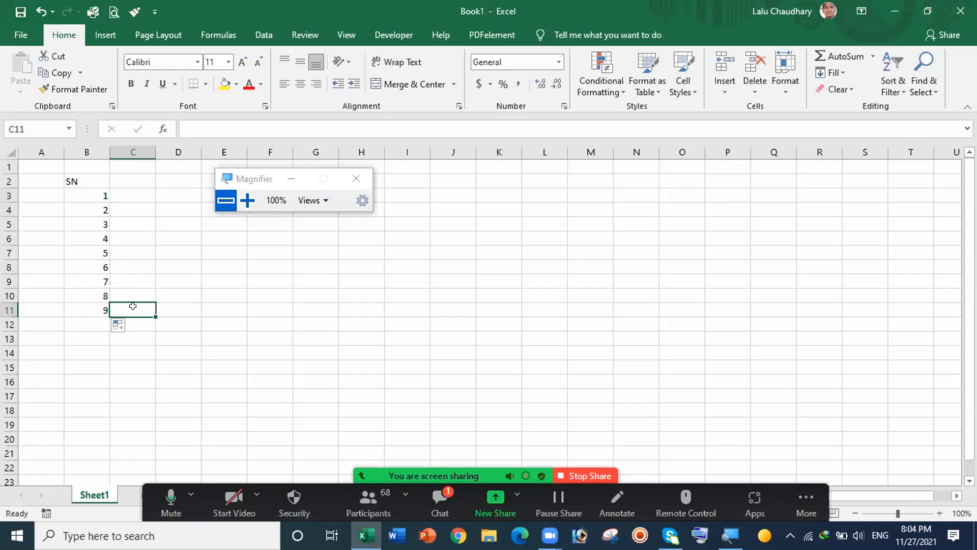
{"action": "left_click", "coordinate": [96, 307]}
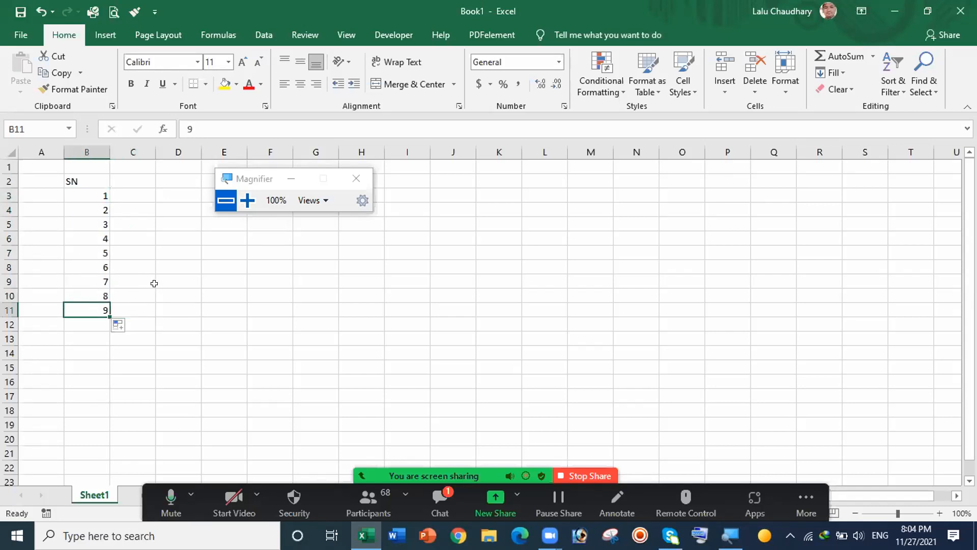
{"action": "left_click_drag", "start_coordinate": [96, 294], "coordinate": [110, 393]}
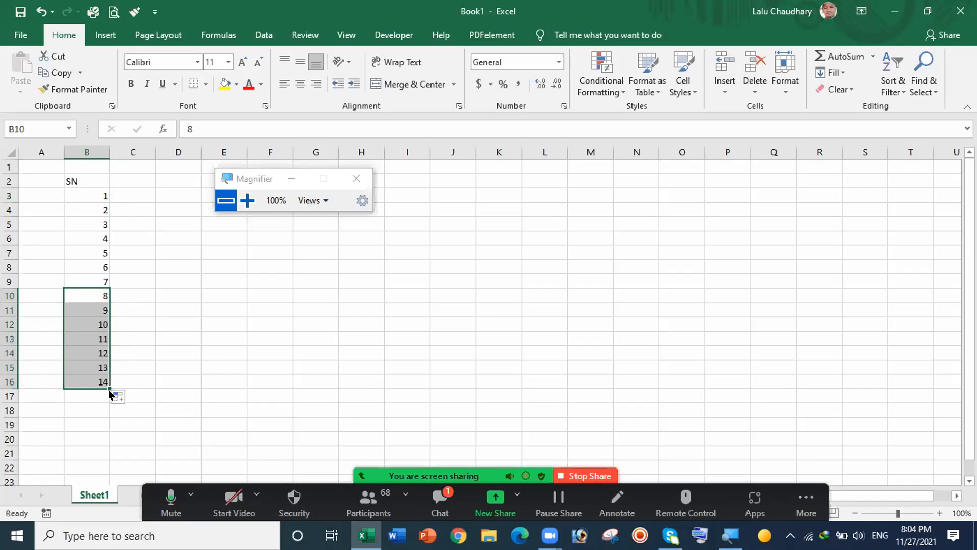
{"action": "left_click", "coordinate": [147, 378]}
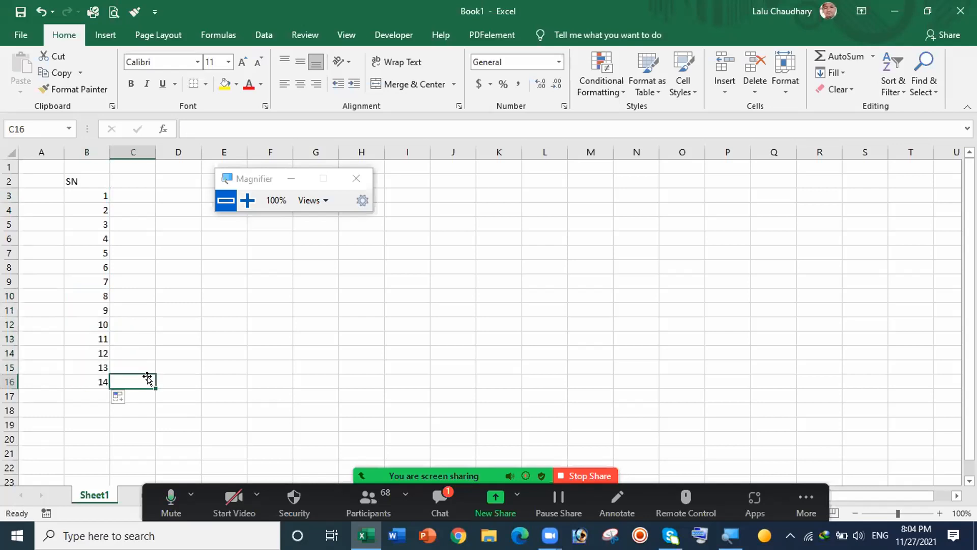
{"action": "left_click_drag", "start_coordinate": [86, 191], "coordinate": [86, 308]}
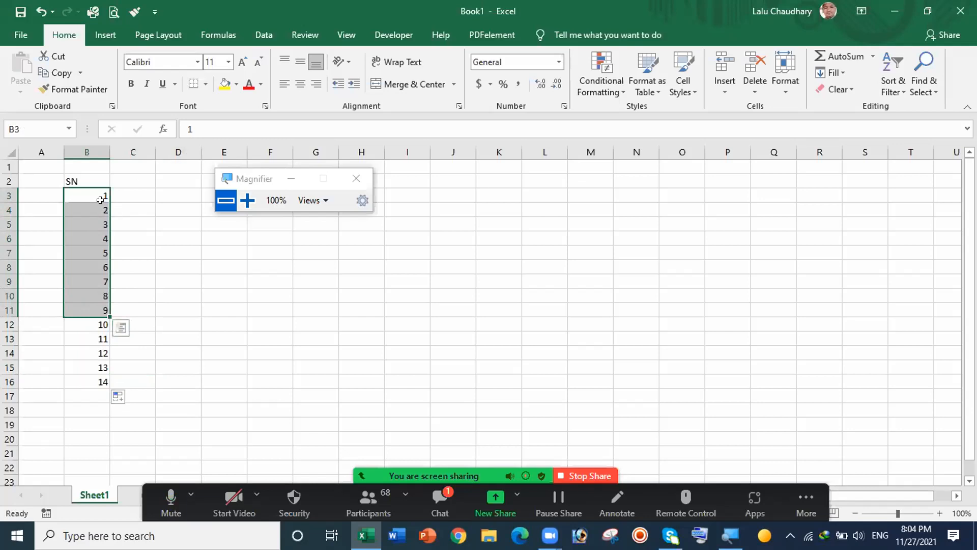
{"action": "left_click_drag", "start_coordinate": [98, 193], "coordinate": [90, 375]}
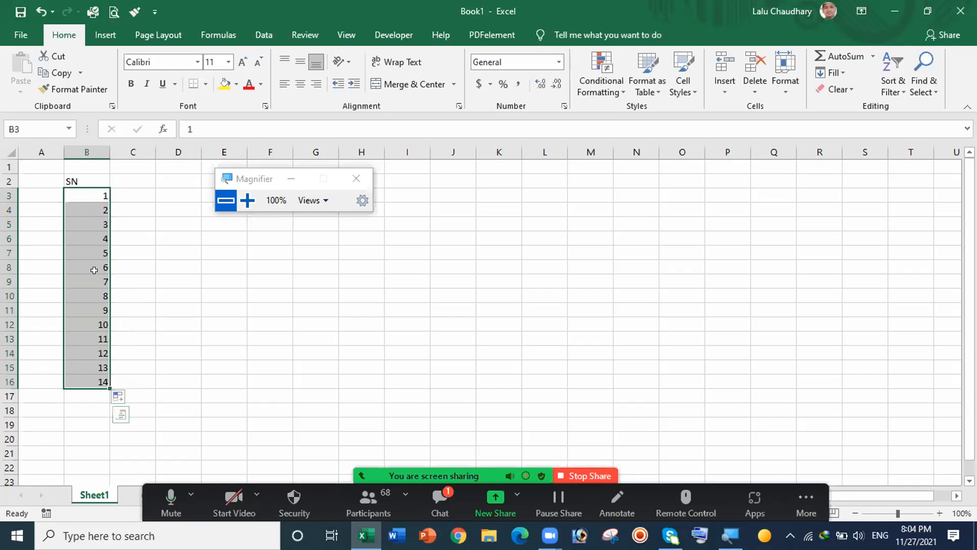
Step: Center the serial numbers B3:B16 and the SN heading in B2
{"action": "left_click", "coordinate": [299, 86]}
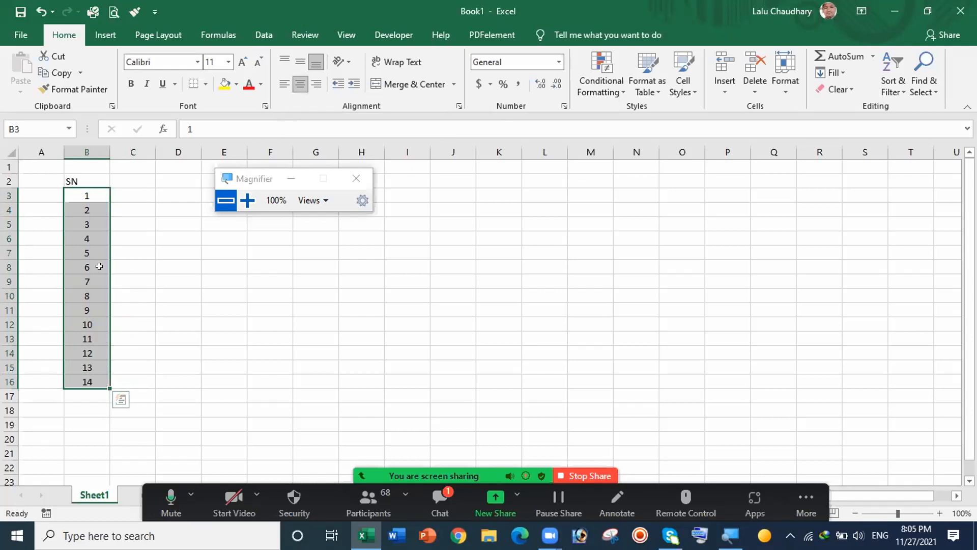
{"action": "left_click", "coordinate": [79, 179]}
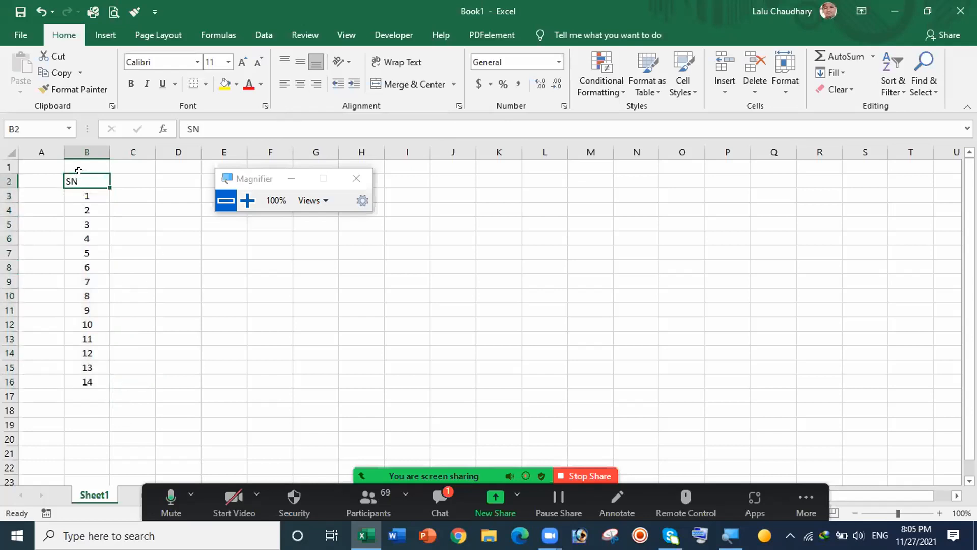
{"action": "left_click", "coordinate": [301, 86]}
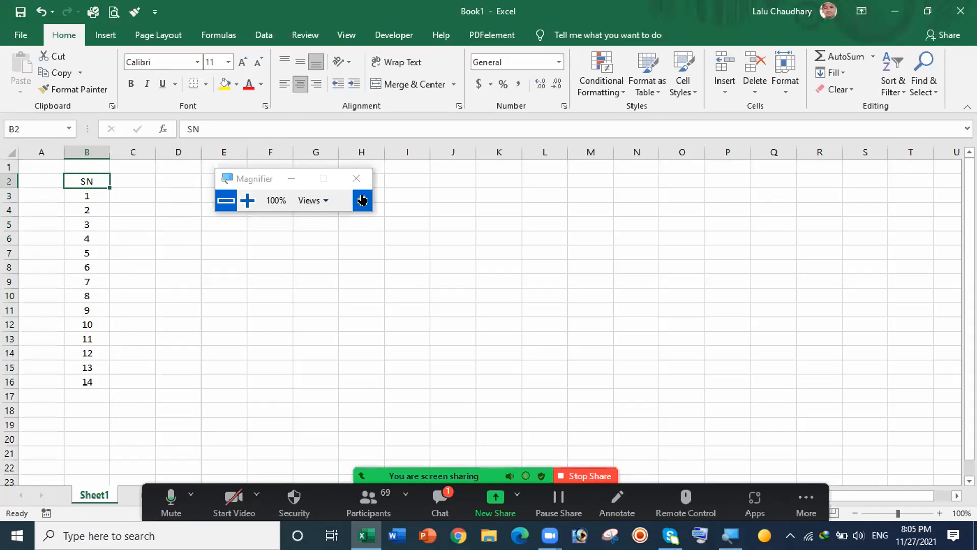
Step: Close the Magnifier and enter the heading NAME in cell C2
{"action": "left_click", "coordinate": [357, 177]}
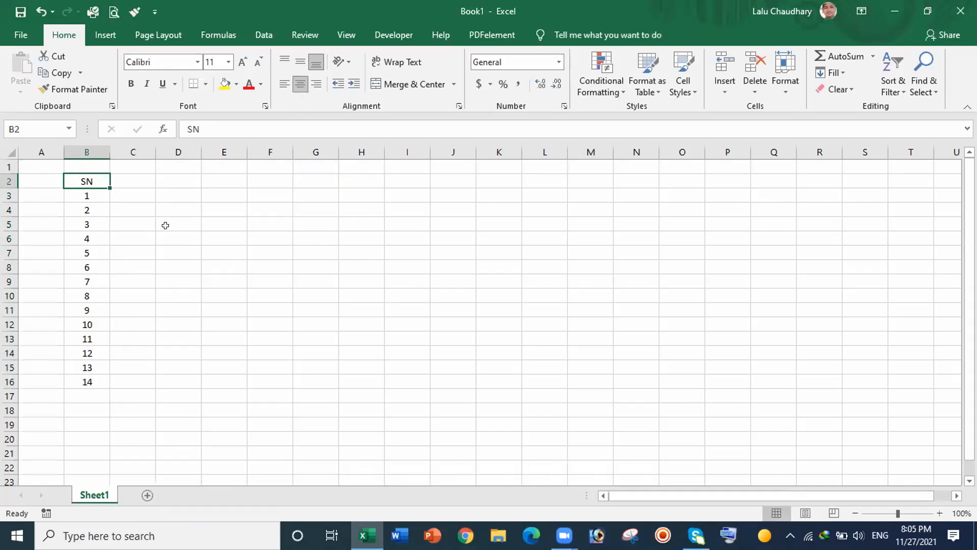
{"action": "left_click", "coordinate": [136, 183]}
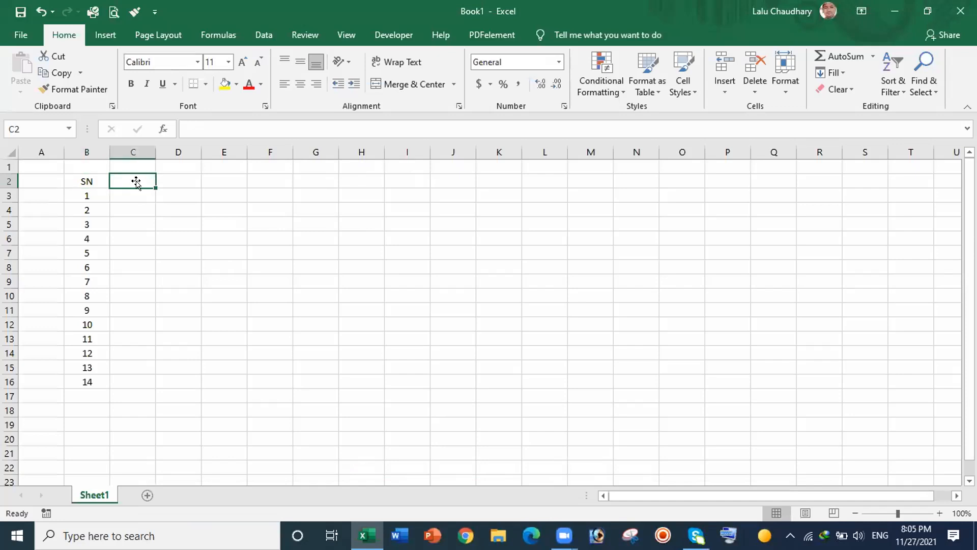
{"action": "type", "text": "NAME"}
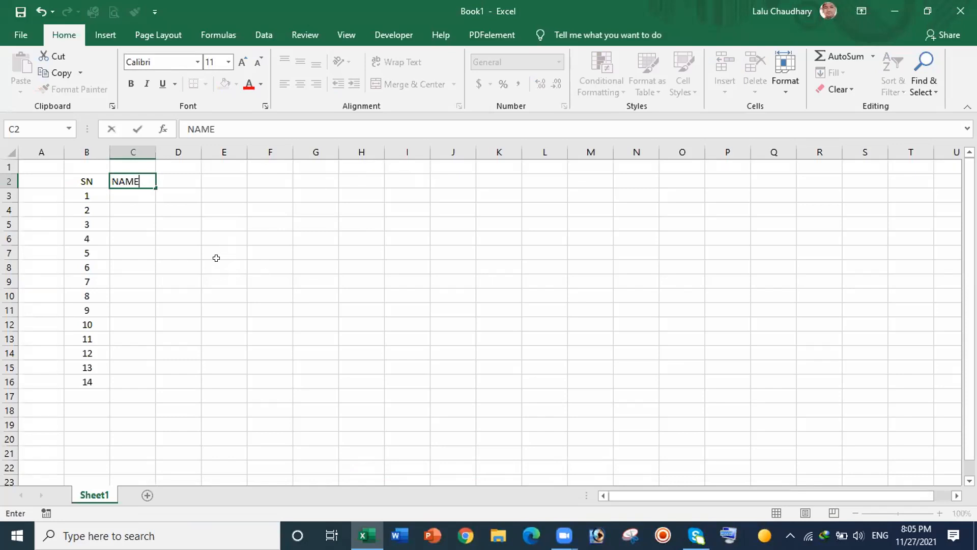
{"action": "left_click", "coordinate": [134, 191]}
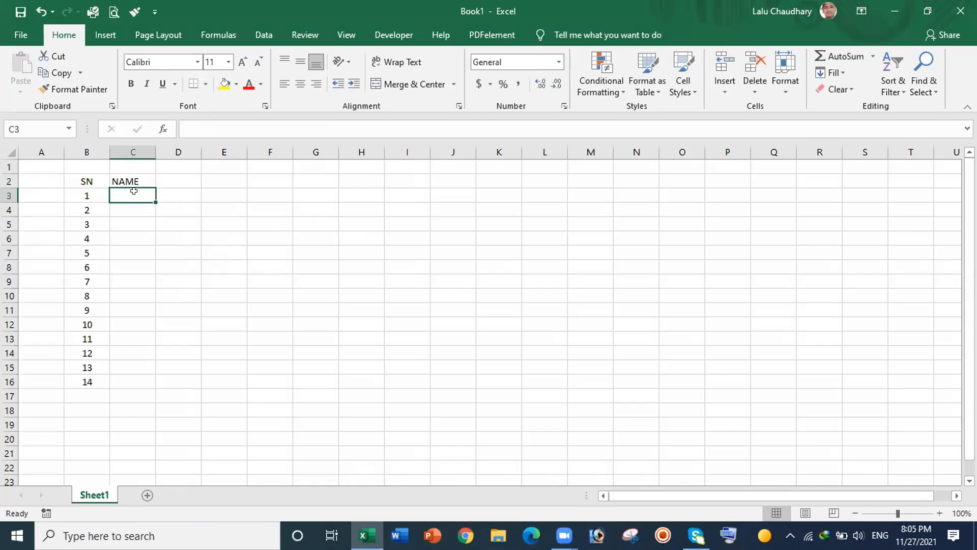
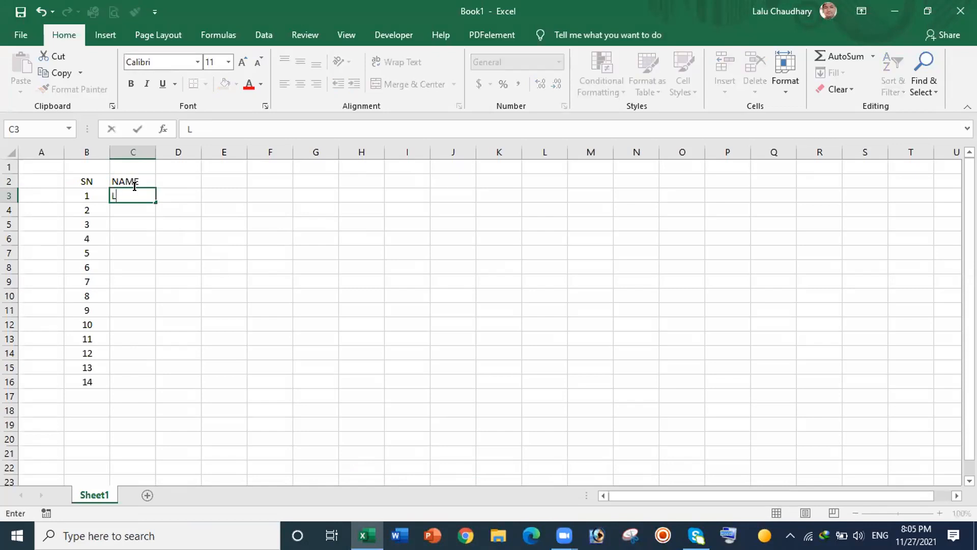
Step: Enter the first student's name in C3, fill names down to C16, and AutoFit column C
{"action": "left_click", "coordinate": [202, 240]}
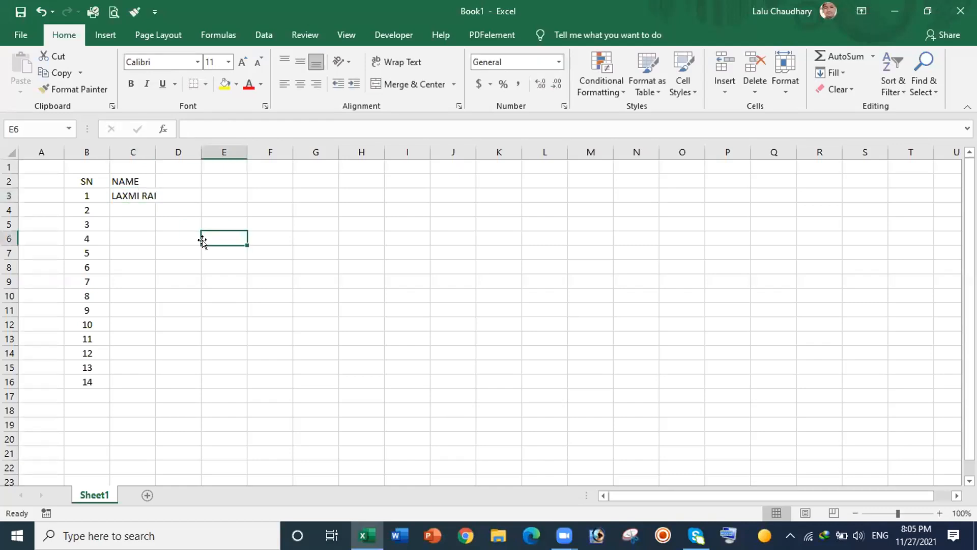
{"action": "left_click", "coordinate": [124, 192]}
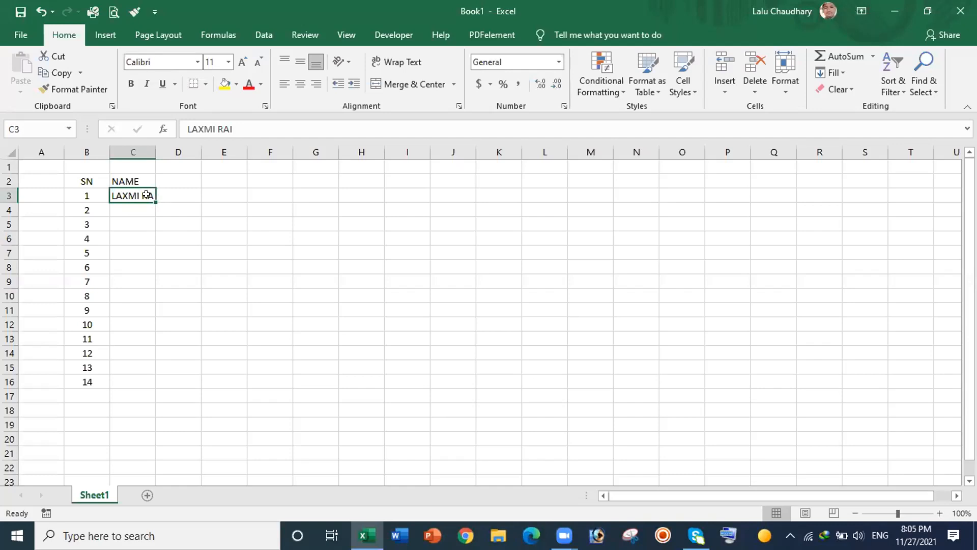
{"action": "left_click_drag", "start_coordinate": [153, 200], "coordinate": [154, 386]}
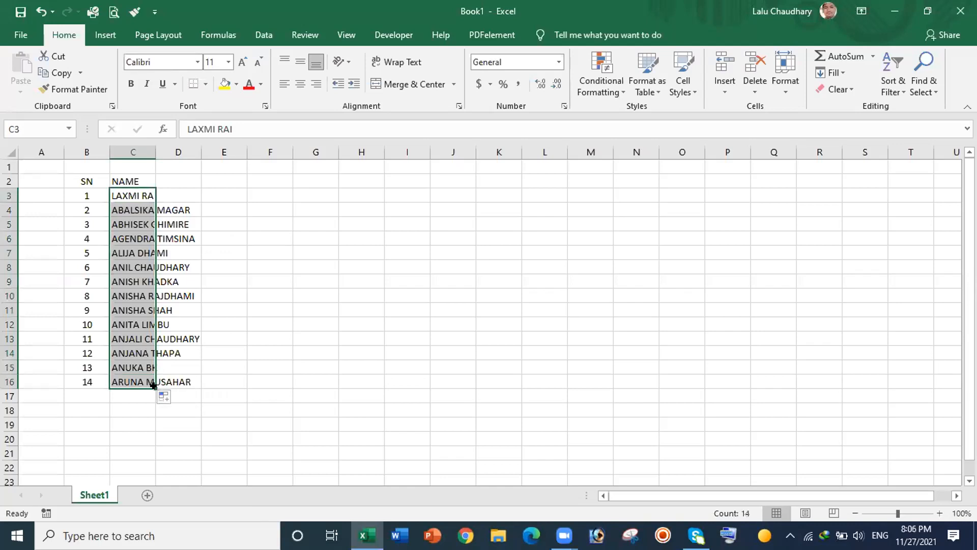
{"action": "double_click", "coordinate": [155, 149]}
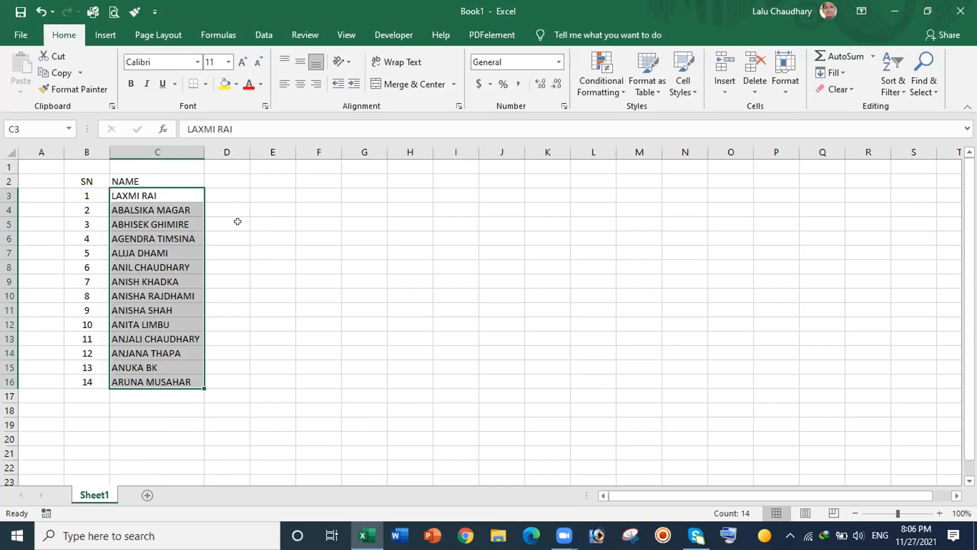
{"action": "left_click", "coordinate": [227, 178]}
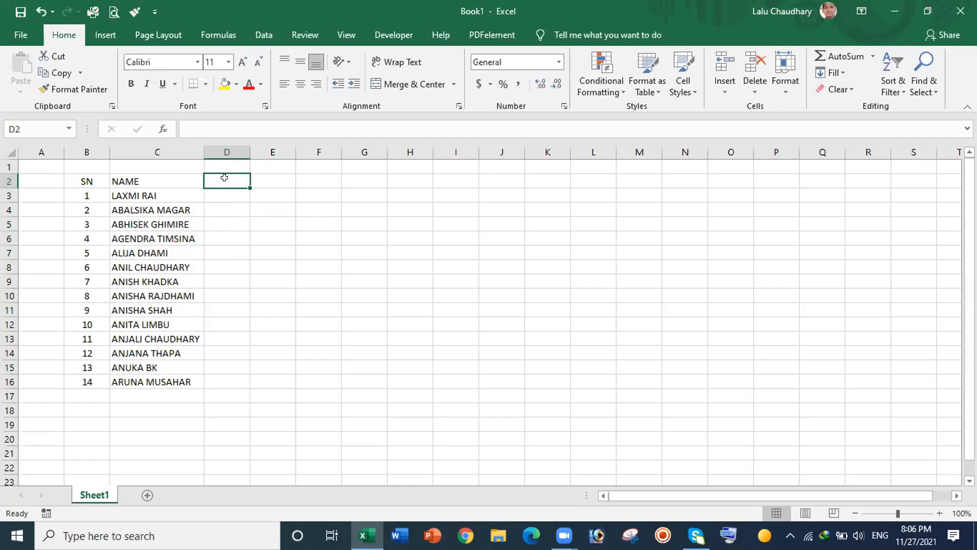
Step: Type the headings ENGLISH in D2, NEPALI in E2 and MATHEMATICS in F2
{"action": "type", "text": "EN"}
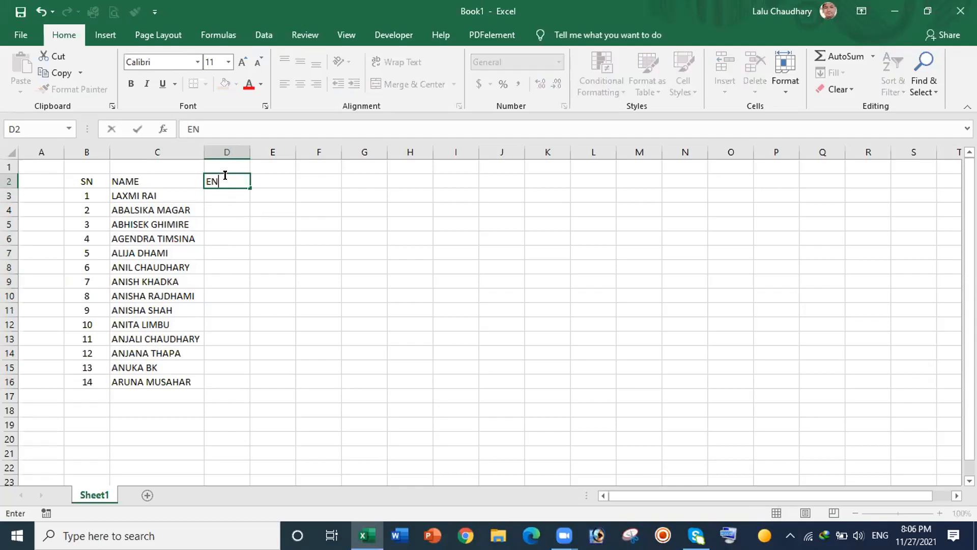
{"action": "type", "text": "GLISH"}
{"action": "left_click", "coordinate": [280, 179]}
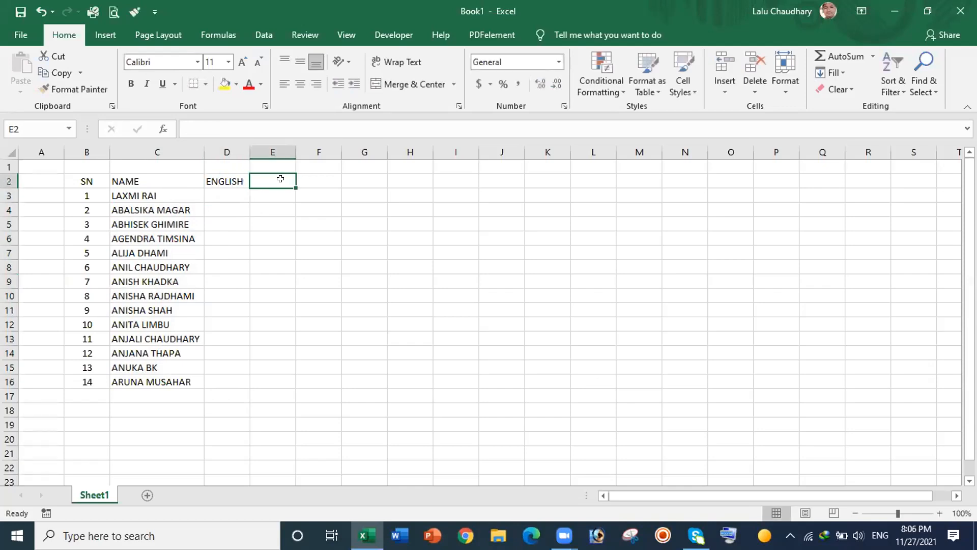
{"action": "type", "text": "NE"}
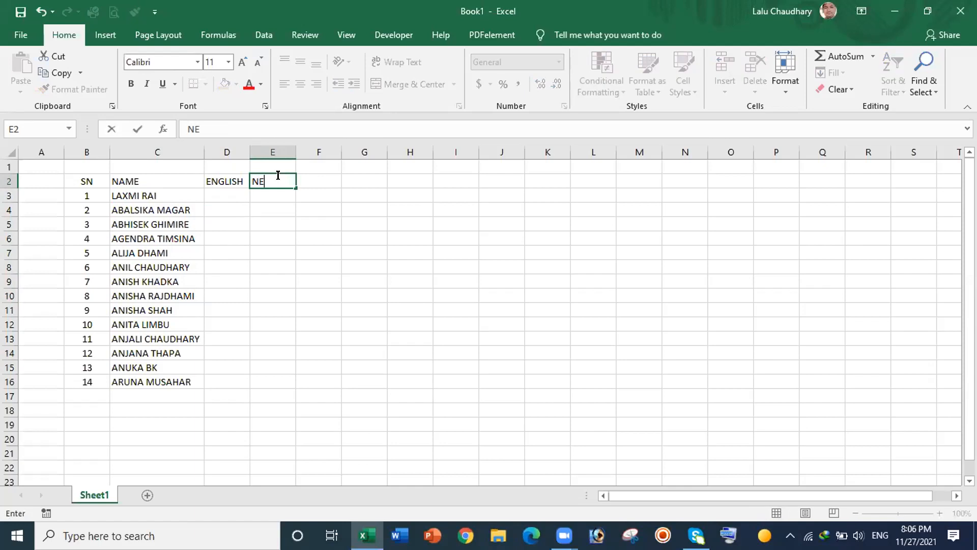
{"action": "type", "text": "PALI"}
{"action": "left_click", "coordinate": [312, 180]}
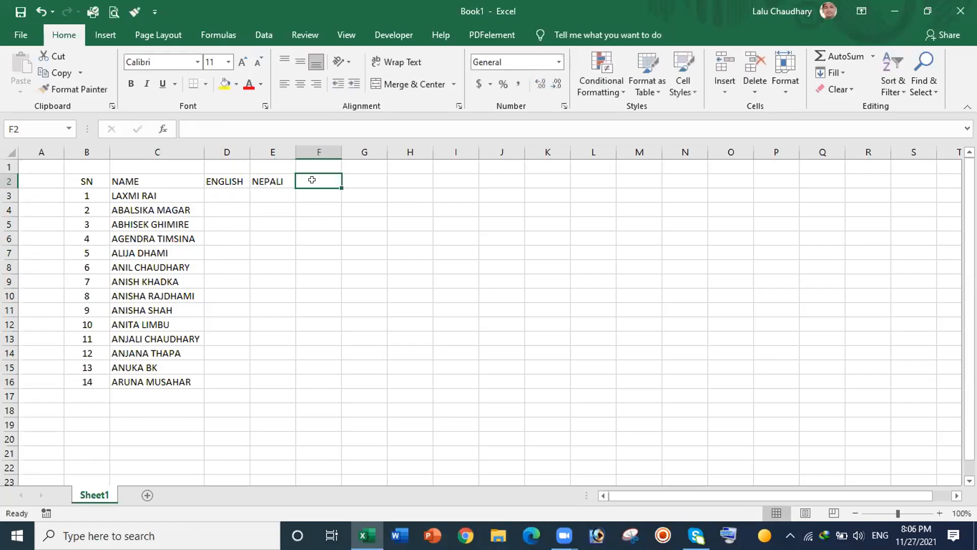
{"action": "type", "text": "MATHEMATICS"}
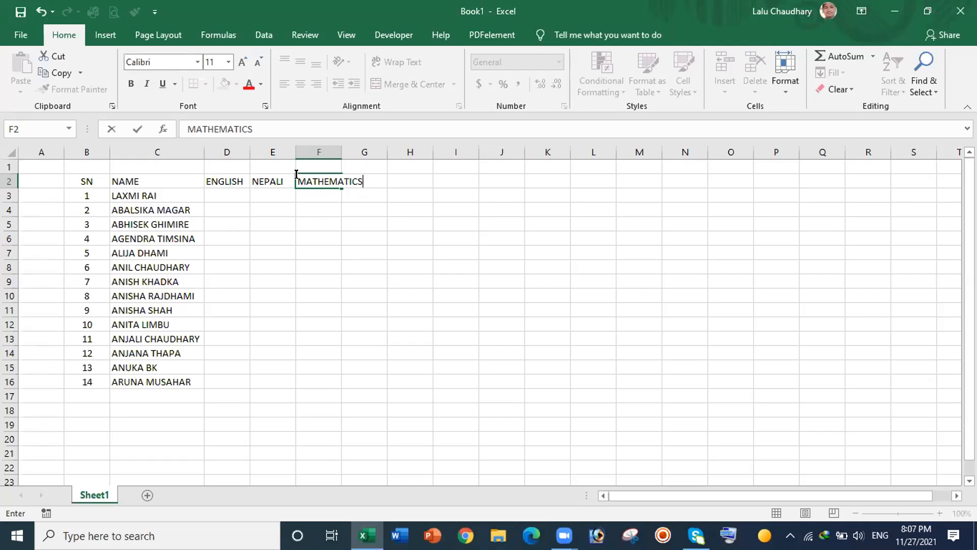
{"action": "left_click", "coordinate": [316, 224]}
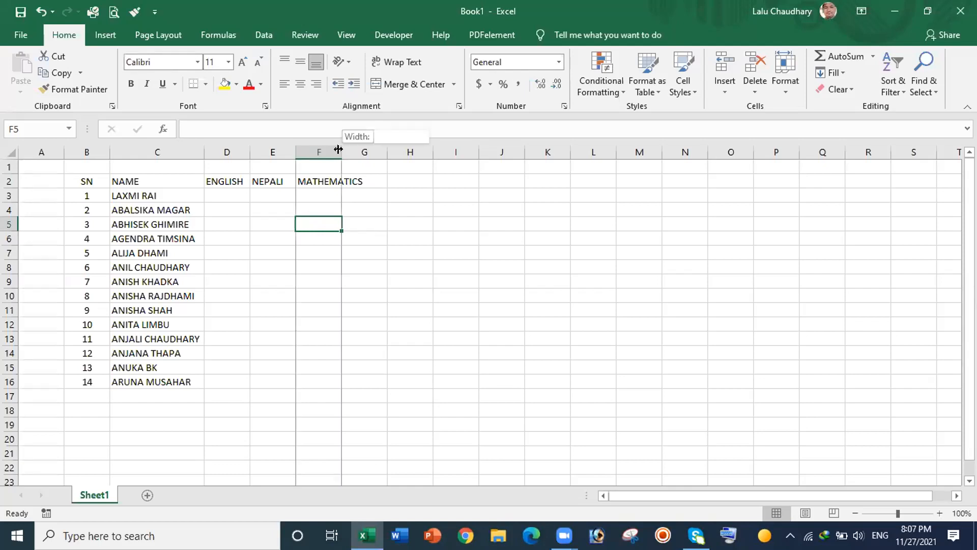
Step: AutoFit column F to the MATHEMATICS heading via the F/G header border
{"action": "double_click", "coordinate": [340, 151]}
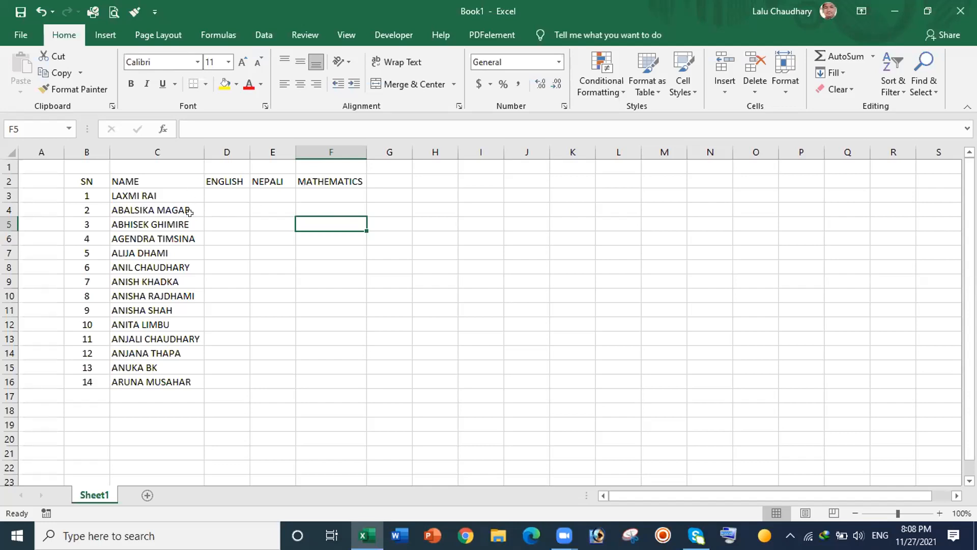
Step: Select the marks table B2:F17, from the SN heading through MATHEMATICS down to row 17
{"action": "left_click", "coordinate": [86, 181]}
{"action": "left_click_drag", "start_coordinate": [109, 180], "coordinate": [339, 345]}
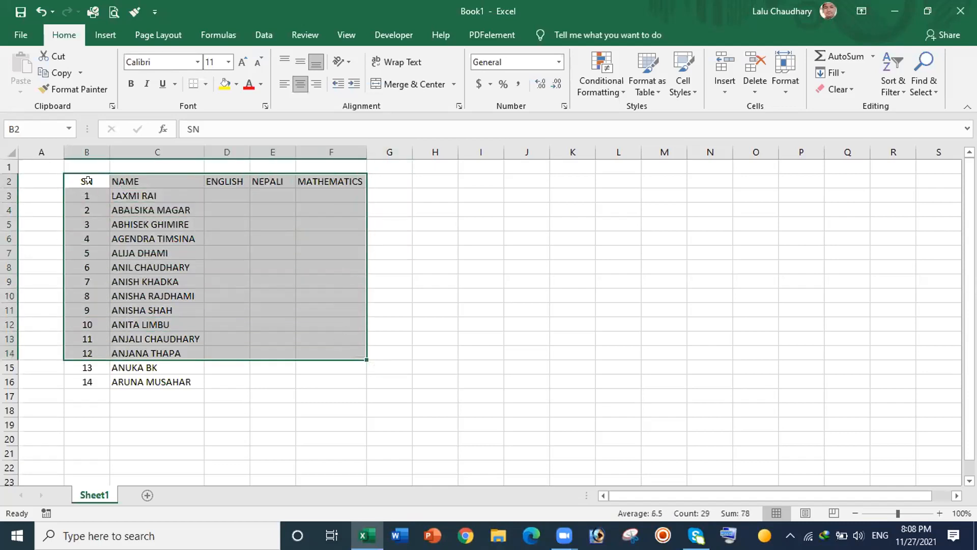
{"action": "left_click_drag", "start_coordinate": [85, 177], "coordinate": [339, 400]}
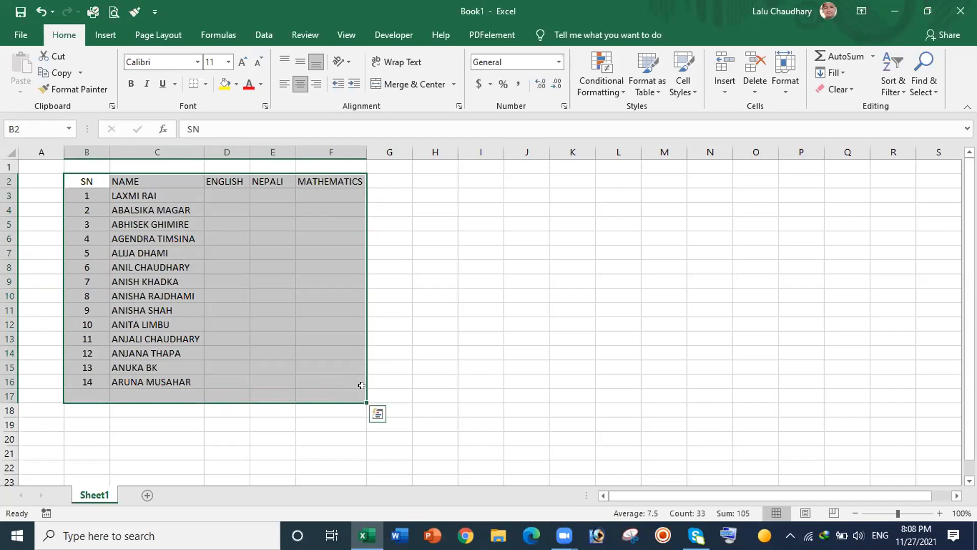
{"action": "left_click", "coordinate": [490, 334]}
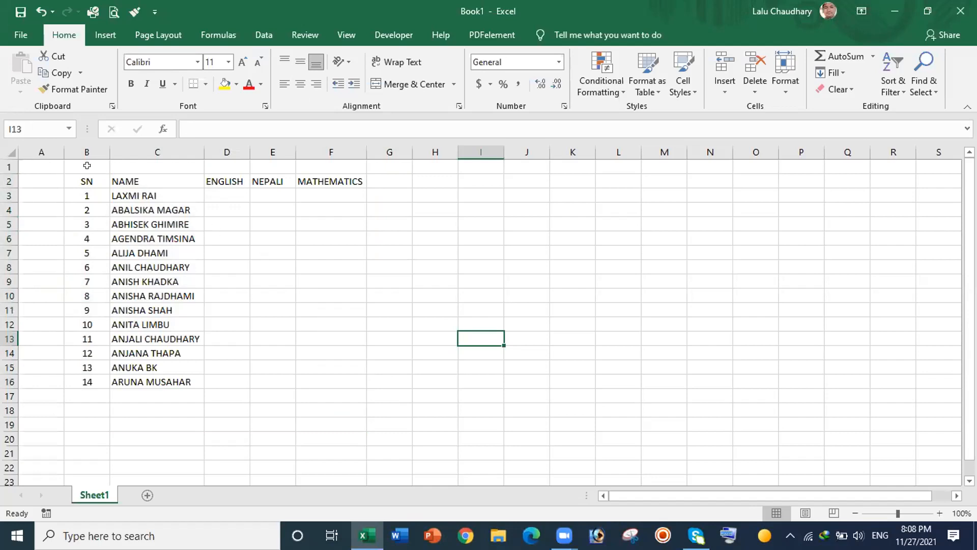
{"action": "left_click", "coordinate": [74, 175]}
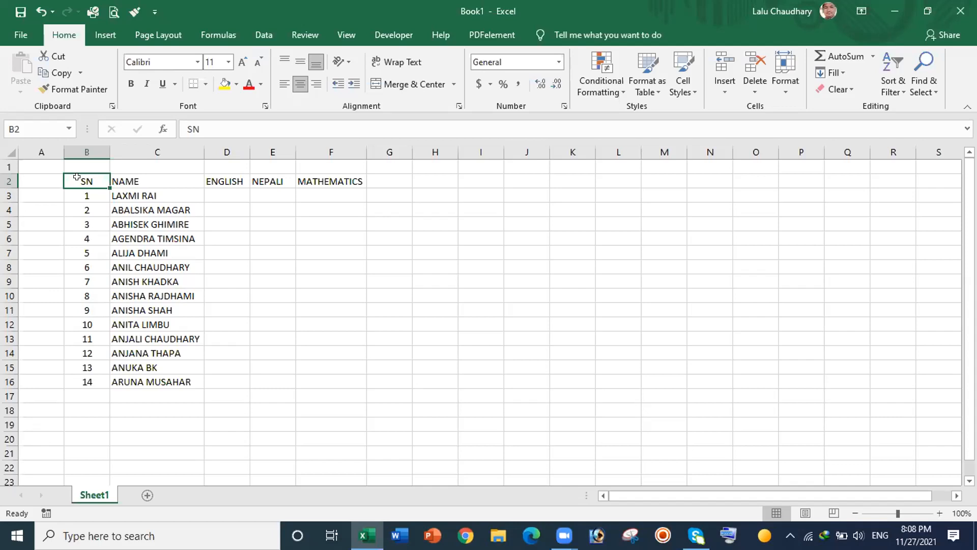
{"action": "left_click_drag", "start_coordinate": [73, 176], "coordinate": [351, 395]}
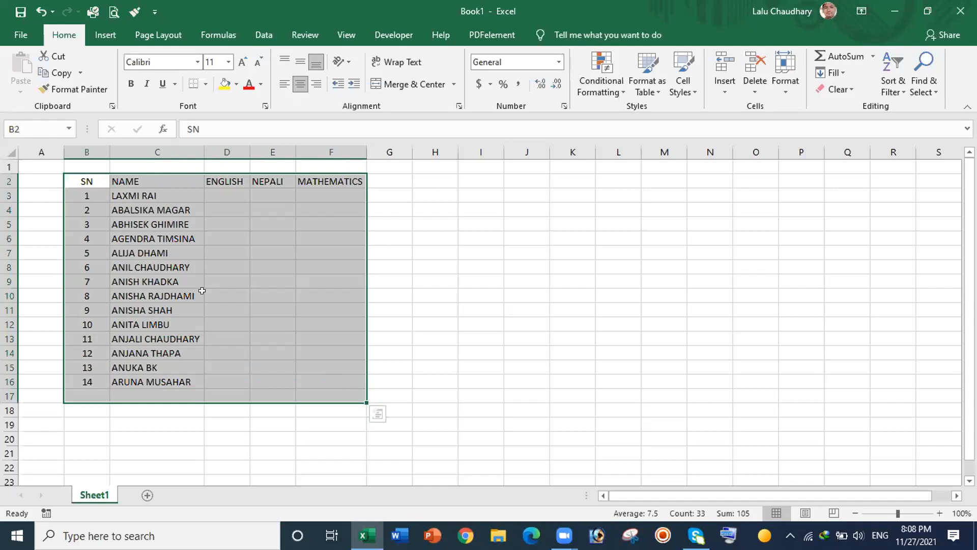
{"action": "left_click", "coordinate": [461, 248]}
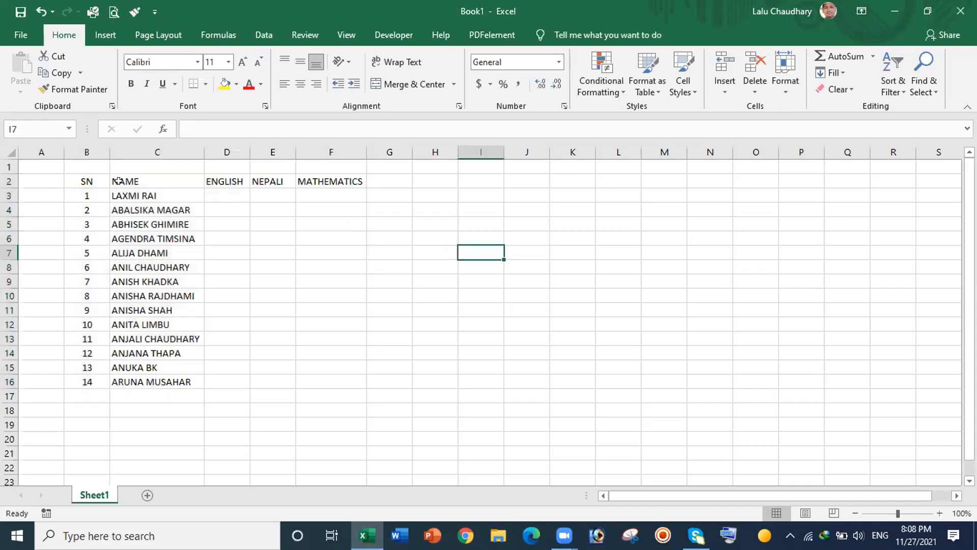
{"action": "left_click", "coordinate": [90, 175]}
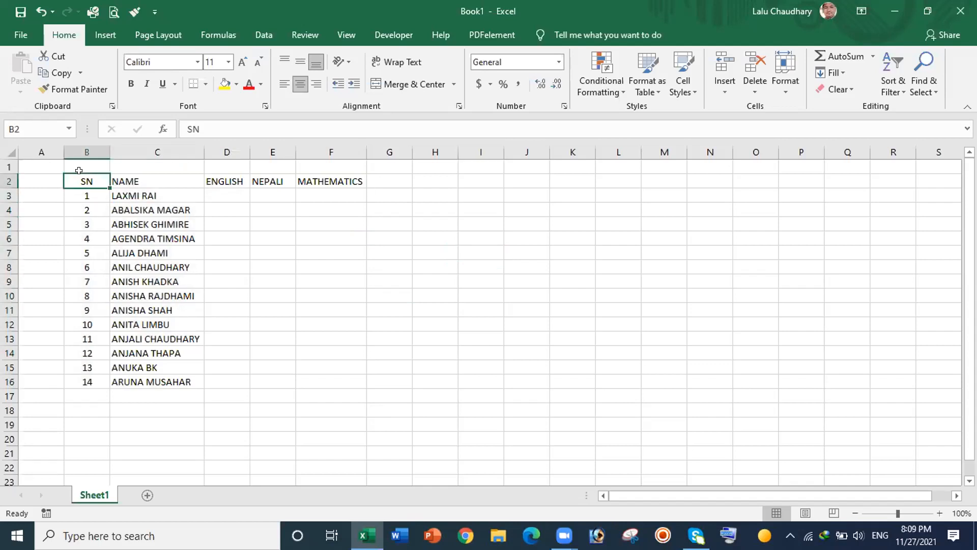
{"action": "left_click_drag", "start_coordinate": [75, 178], "coordinate": [350, 393]}
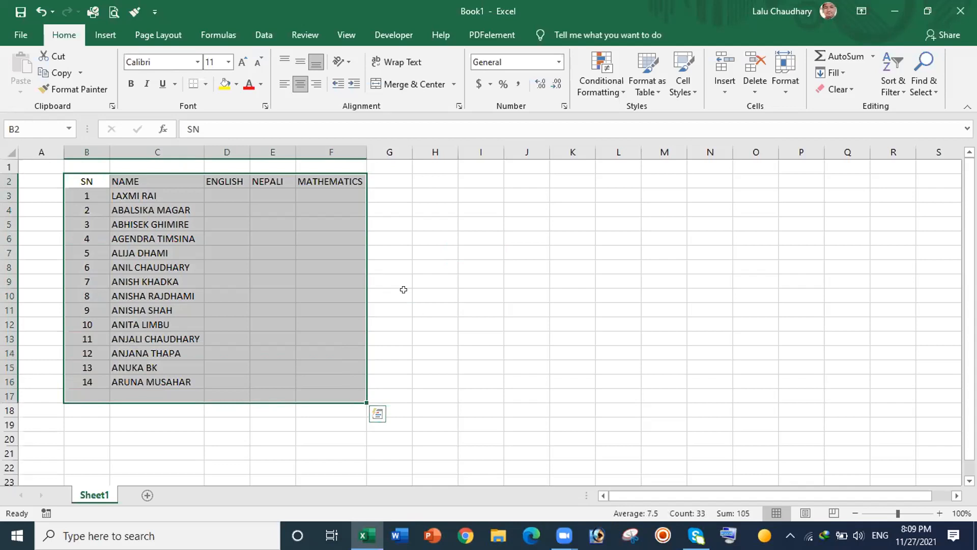
{"action": "left_click", "coordinate": [463, 233]}
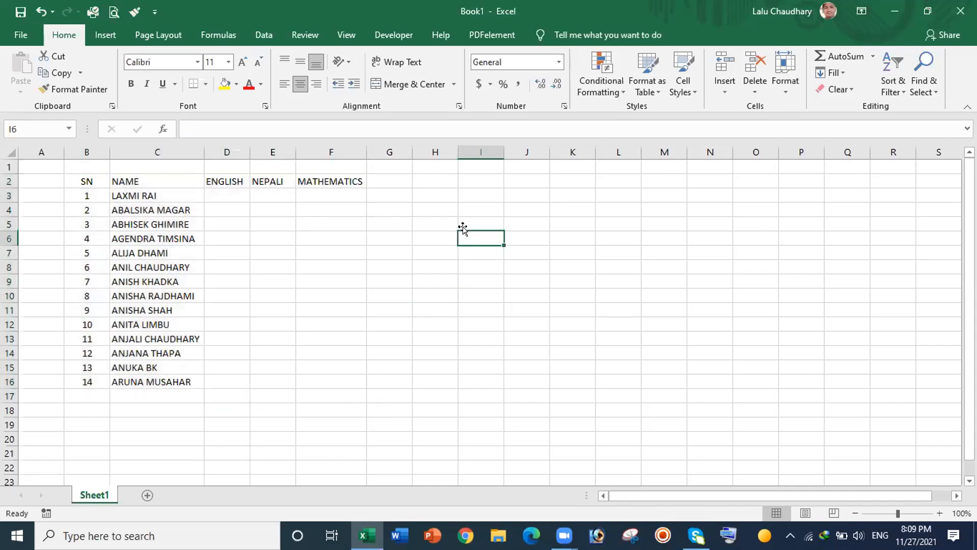
{"action": "left_click", "coordinate": [78, 173]}
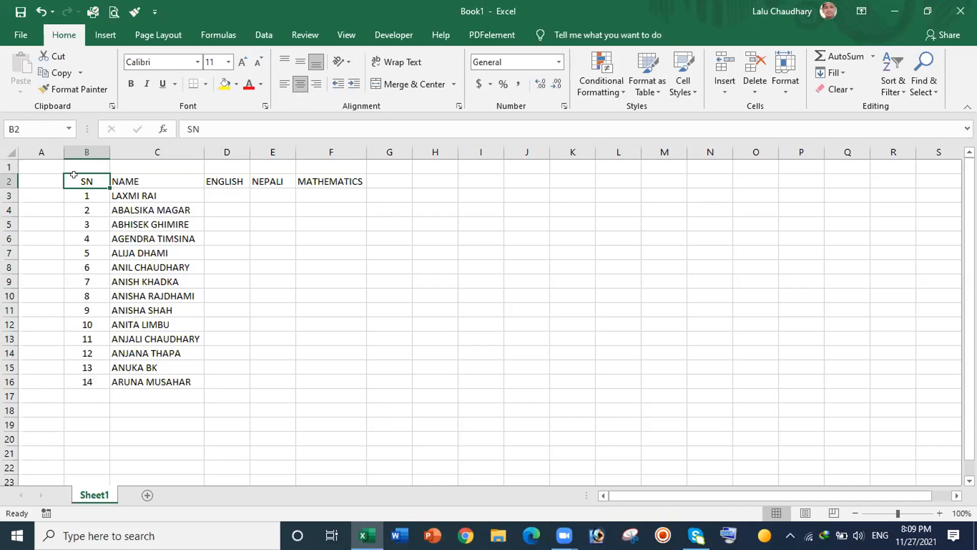
{"action": "left_click_drag", "start_coordinate": [74, 175], "coordinate": [350, 396]}
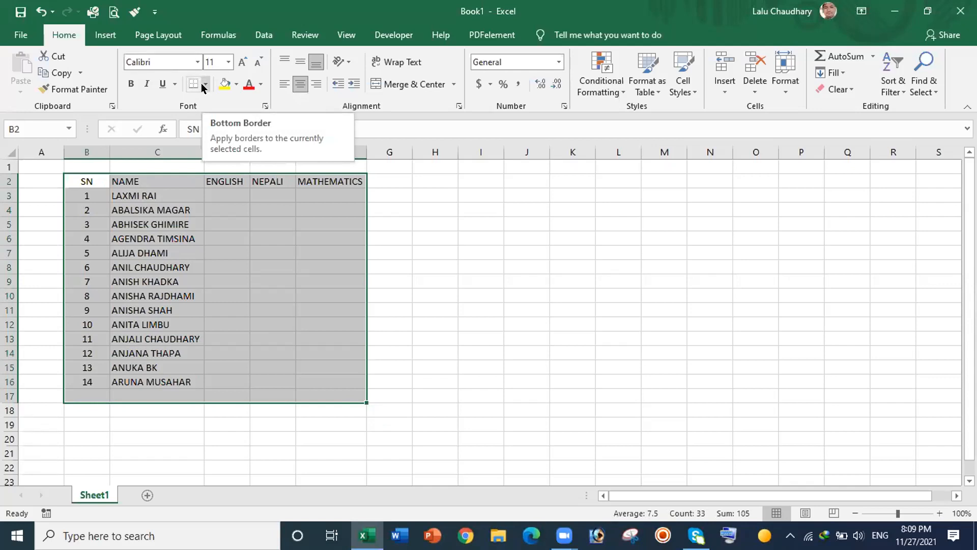
Step: Apply All Borders to every cell of B2:F17, then select cell D3
{"action": "left_click", "coordinate": [203, 84]}
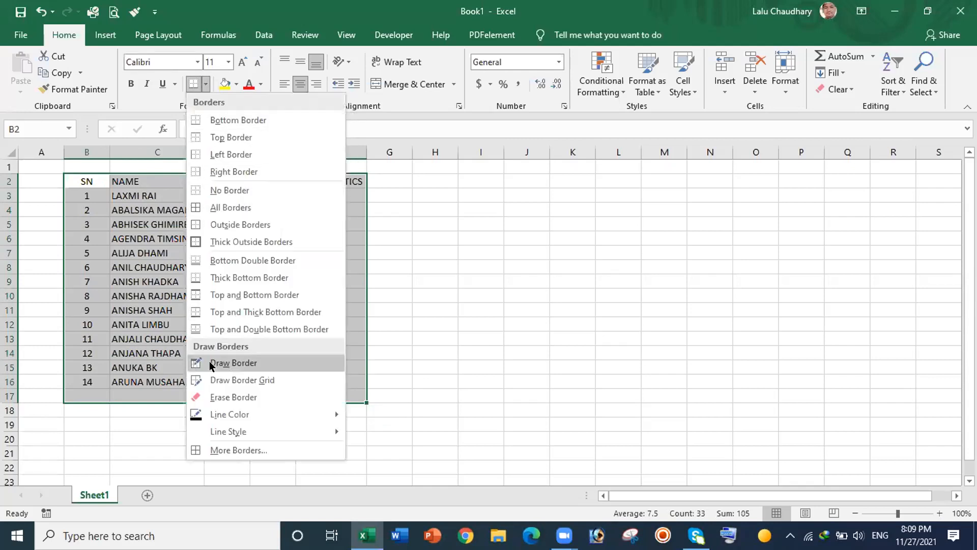
{"action": "left_click", "coordinate": [211, 206]}
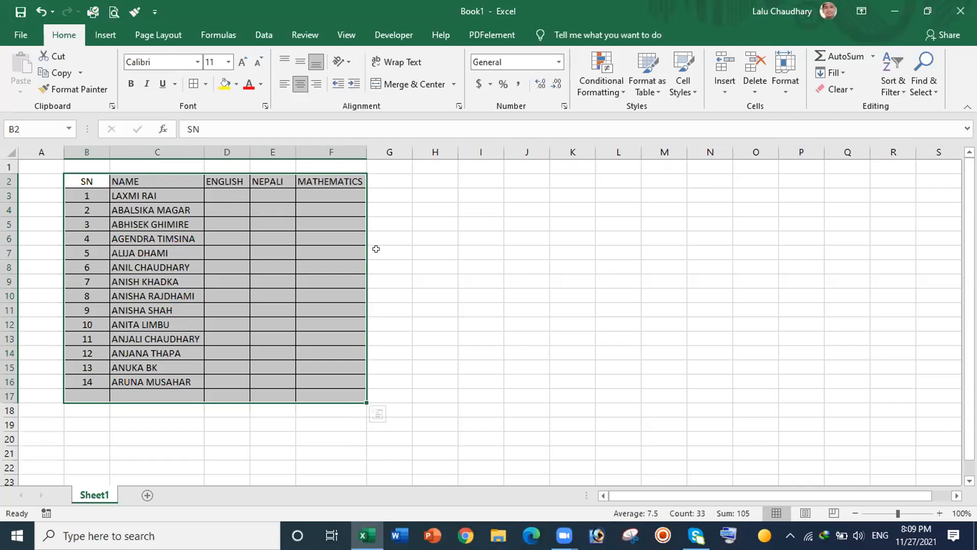
{"action": "left_click", "coordinate": [235, 193]}
{"action": "left_click", "coordinate": [235, 193]}
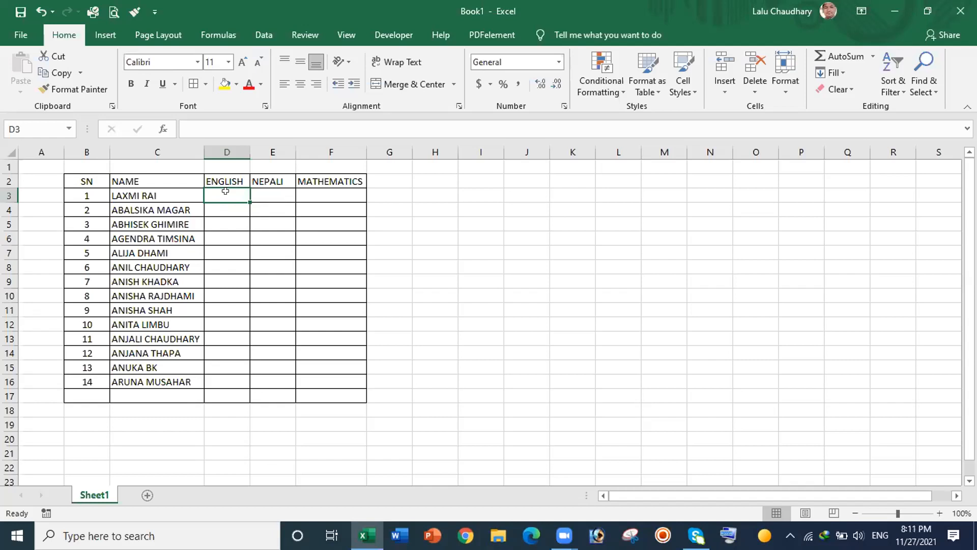
Step: Enter the formula =RANDBETWEEN(50,90) in cell D3
{"action": "type", "text": "="}
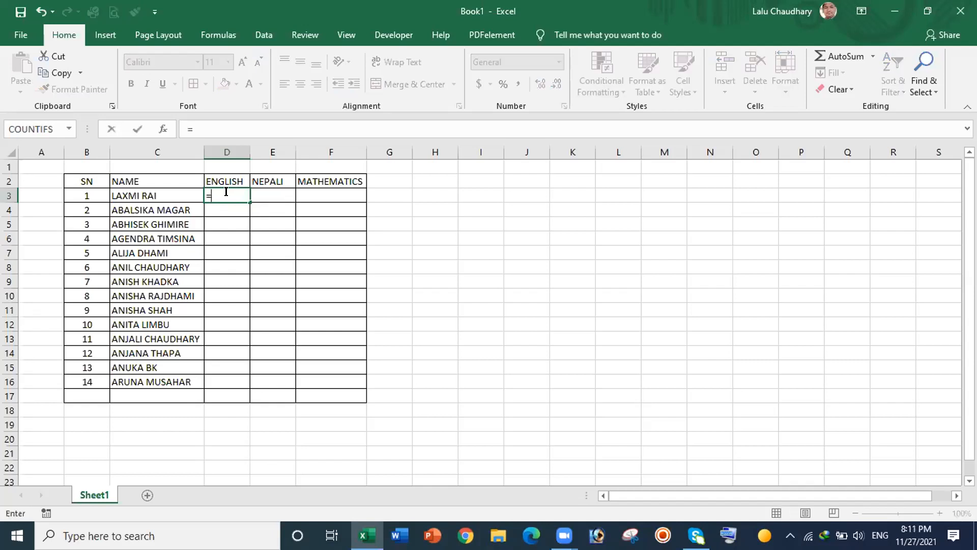
{"action": "type", "text": "RAND"}
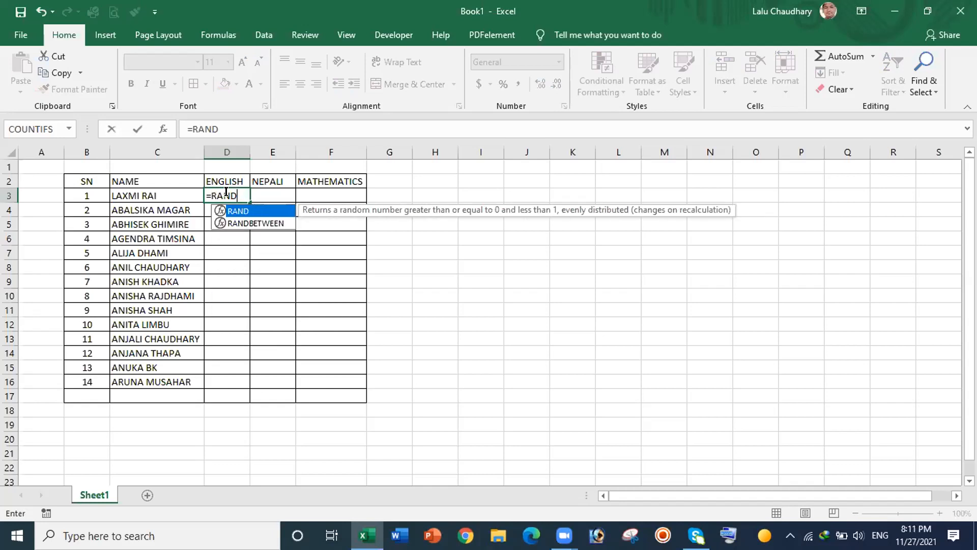
{"action": "double_click", "coordinate": [246, 222]}
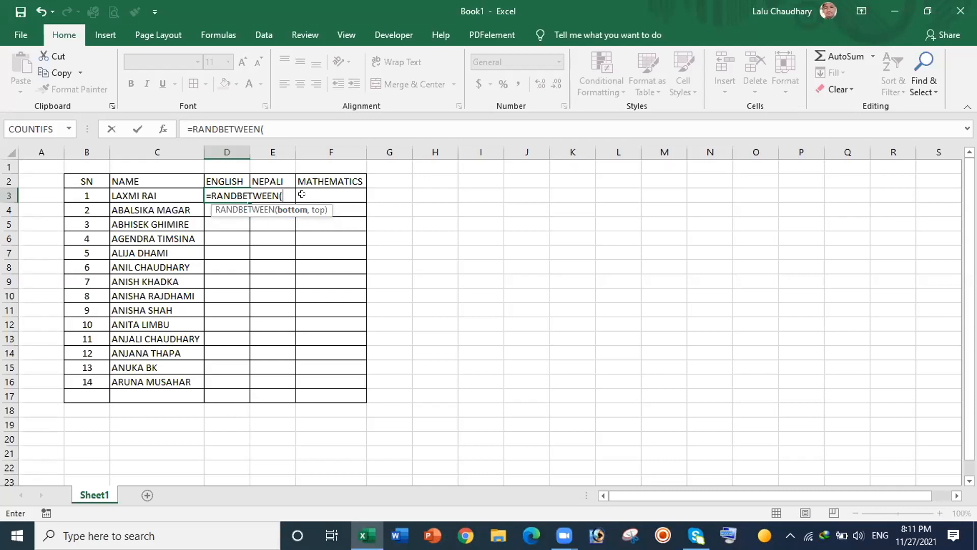
{"action": "type", "text": "50"}
{"action": "type", "text": ",90"}
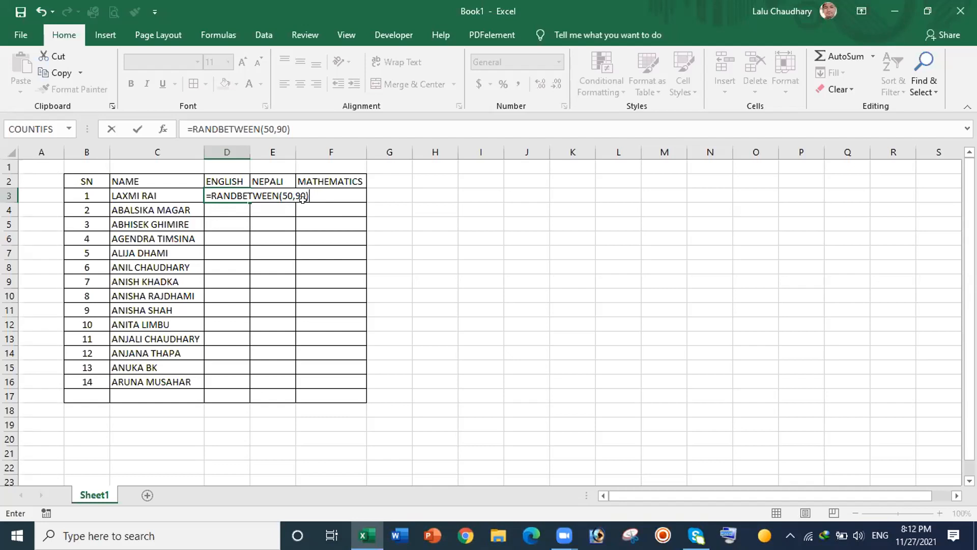
{"action": "key", "text": "Return"}
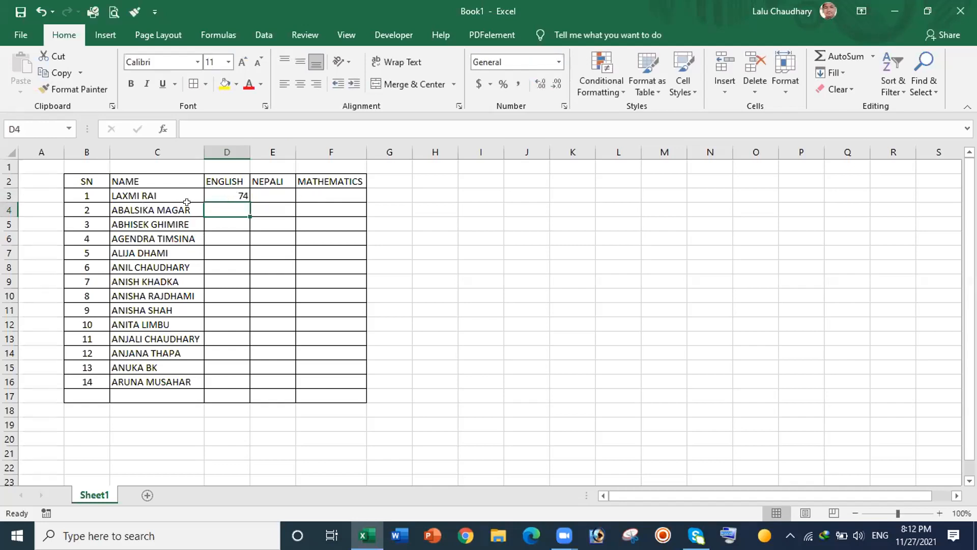
Step: Fill the D3 formula across to F3 and down to row 16, covering D3:F16
{"action": "left_click", "coordinate": [234, 189]}
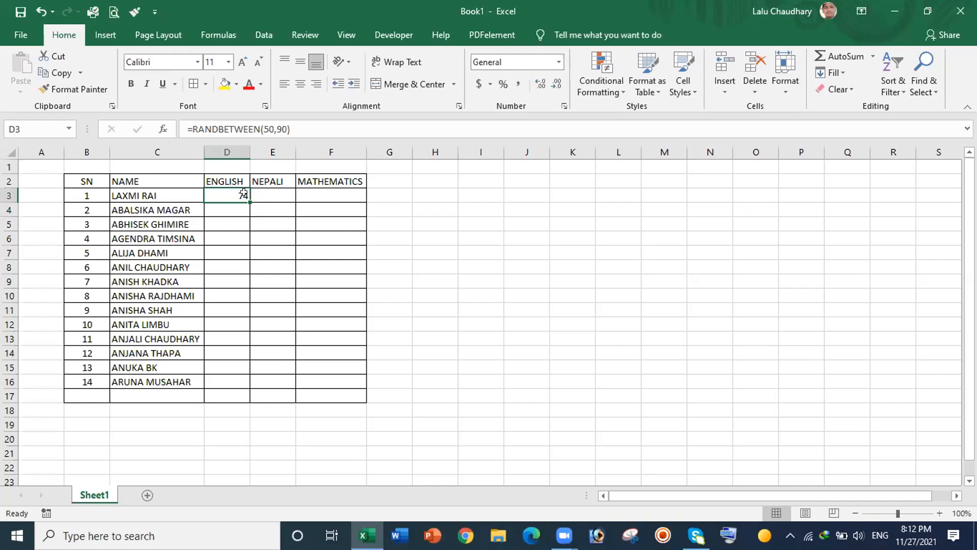
{"action": "left_click_drag", "start_coordinate": [247, 199], "coordinate": [363, 201]}
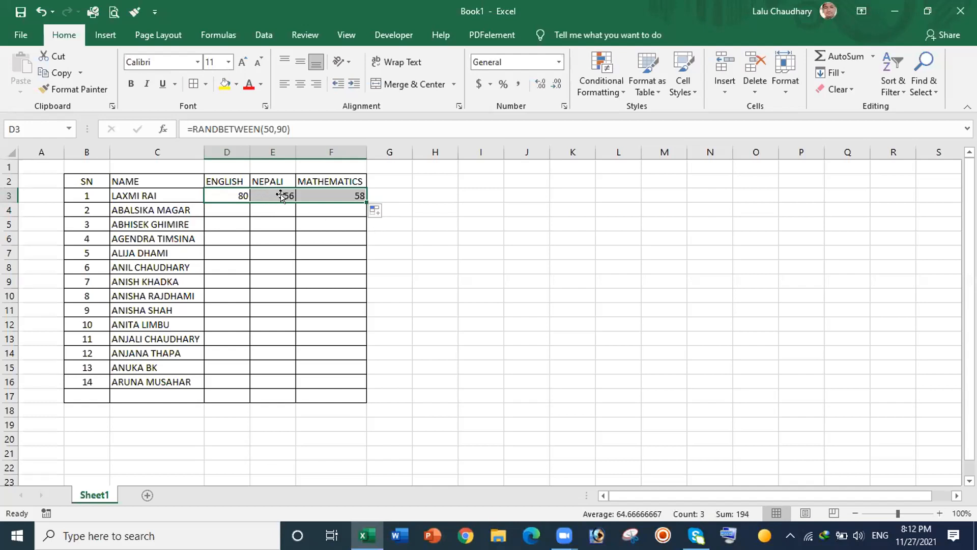
{"action": "left_click_drag", "start_coordinate": [361, 198], "coordinate": [364, 380]}
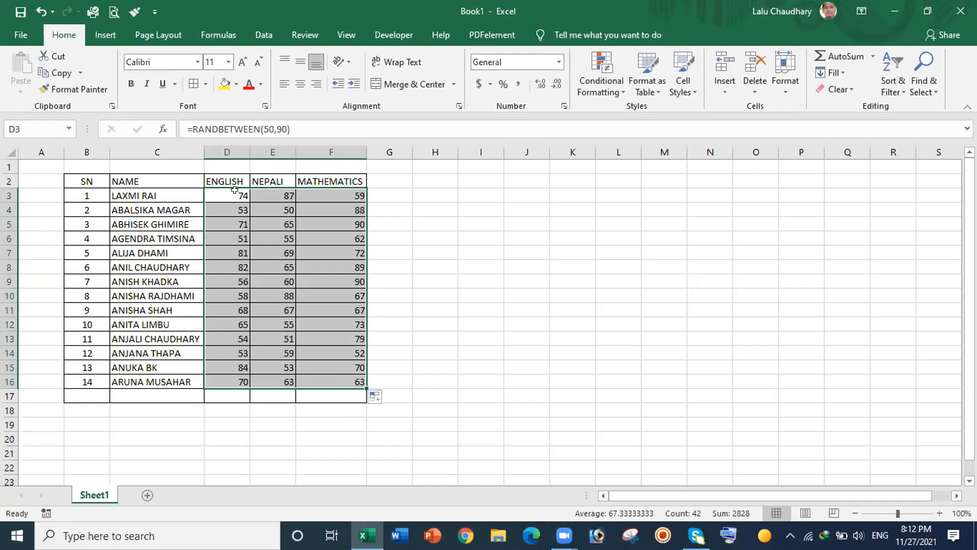
{"action": "left_click", "coordinate": [270, 204]}
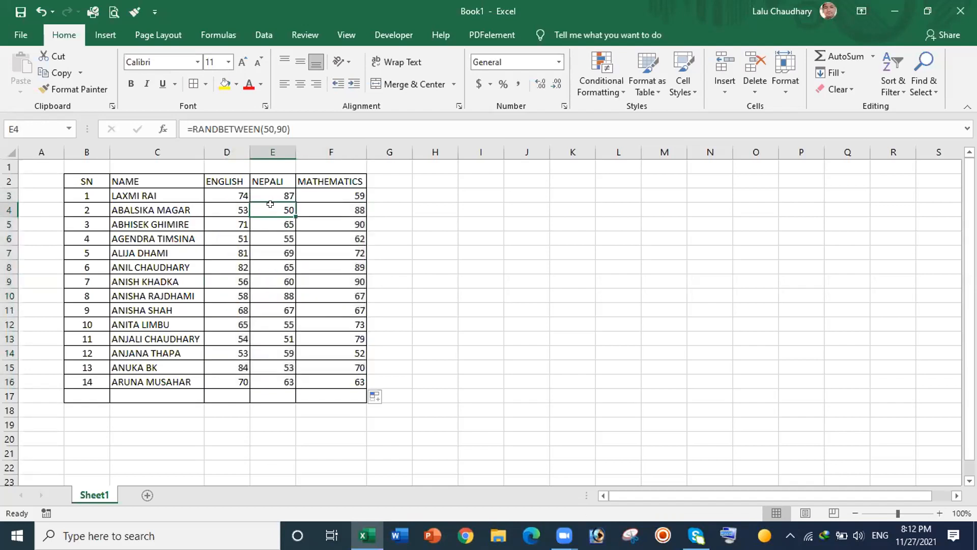
Step: Enter 60 in E4, then select all score cells D3:F16
{"action": "type", "text": "60"}
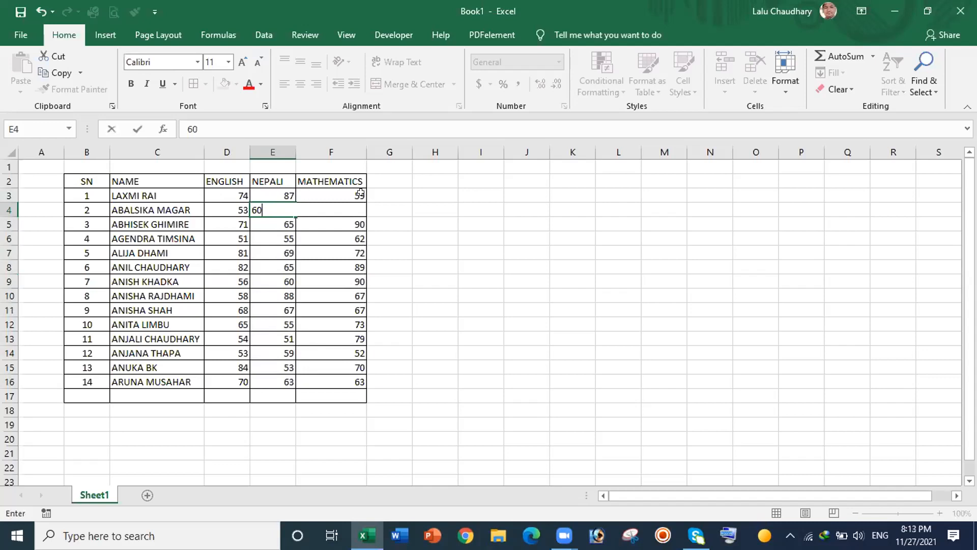
{"action": "left_click", "coordinate": [448, 227]}
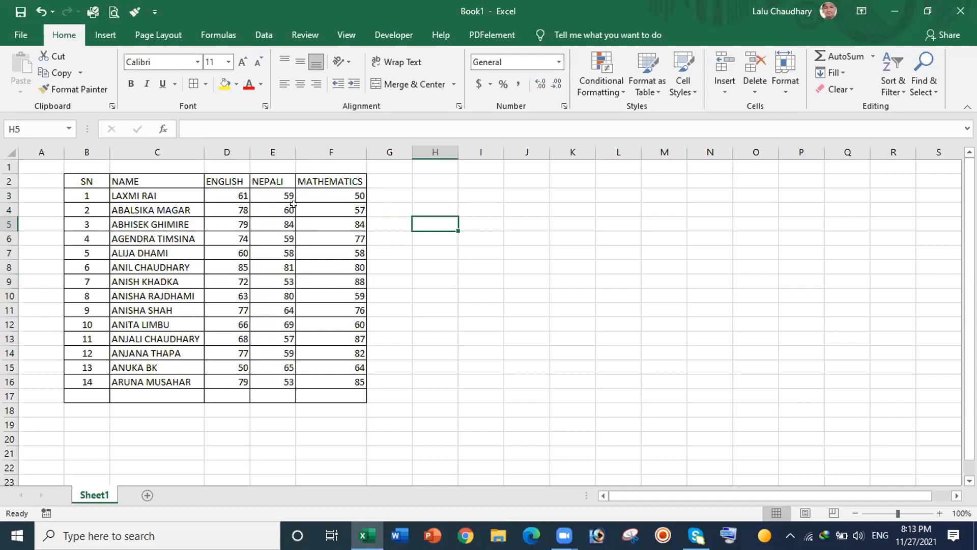
{"action": "left_click_drag", "start_coordinate": [216, 190], "coordinate": [340, 373]}
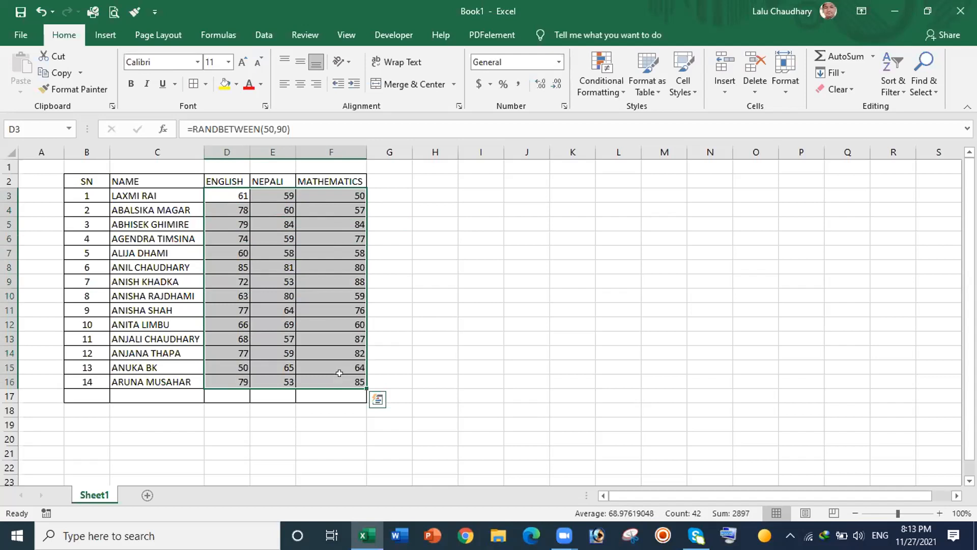
Step: Copy D3:F16 and Paste Special it back as values only, replacing the RANDBETWEEN formulas
{"action": "key", "text": "ctrl+c"}
{"action": "key", "text": "ctrl+q"}
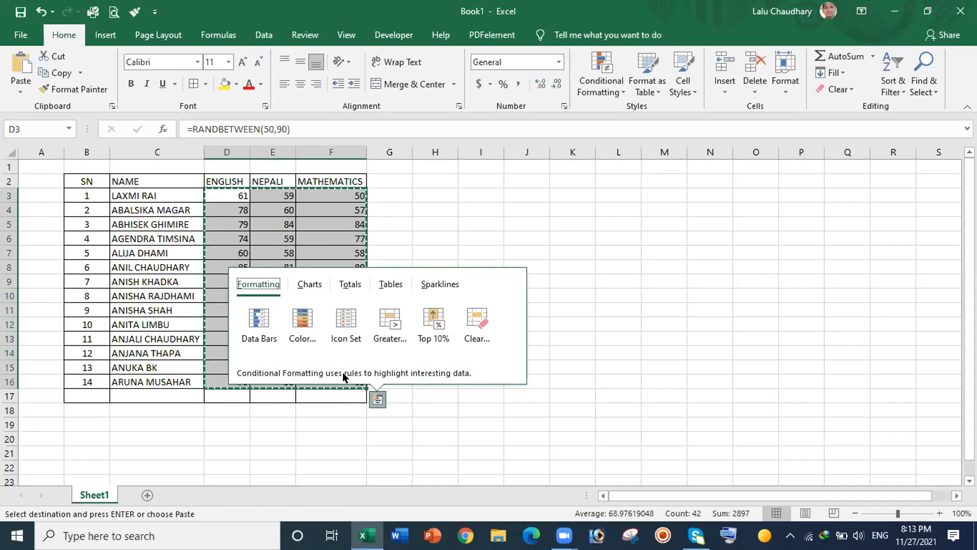
{"action": "right_click", "coordinate": [323, 234]}
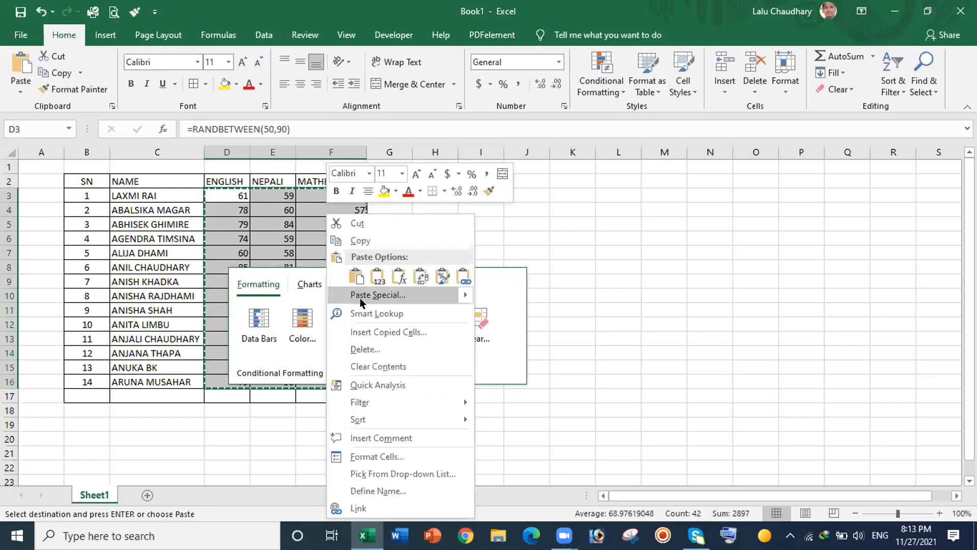
{"action": "left_click", "coordinate": [362, 296]}
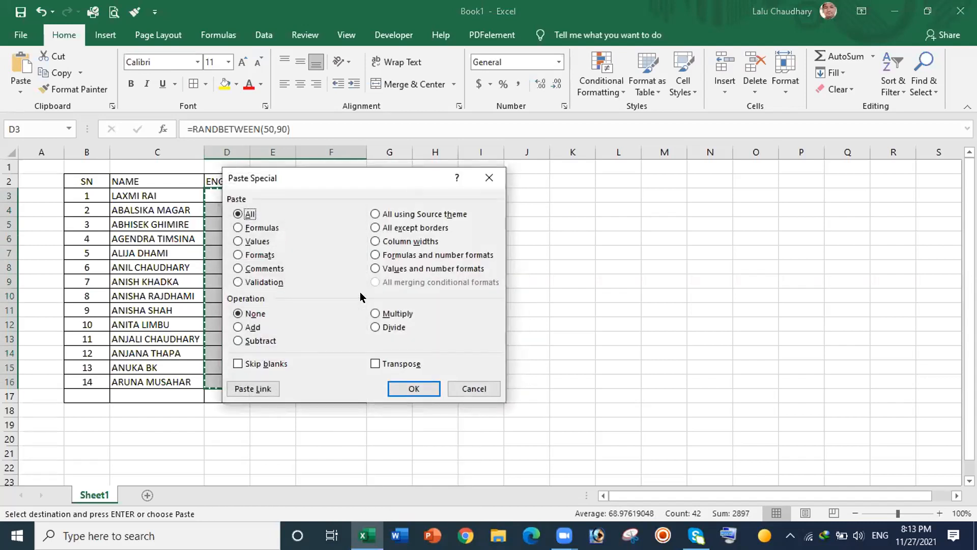
{"action": "left_click", "coordinate": [238, 241]}
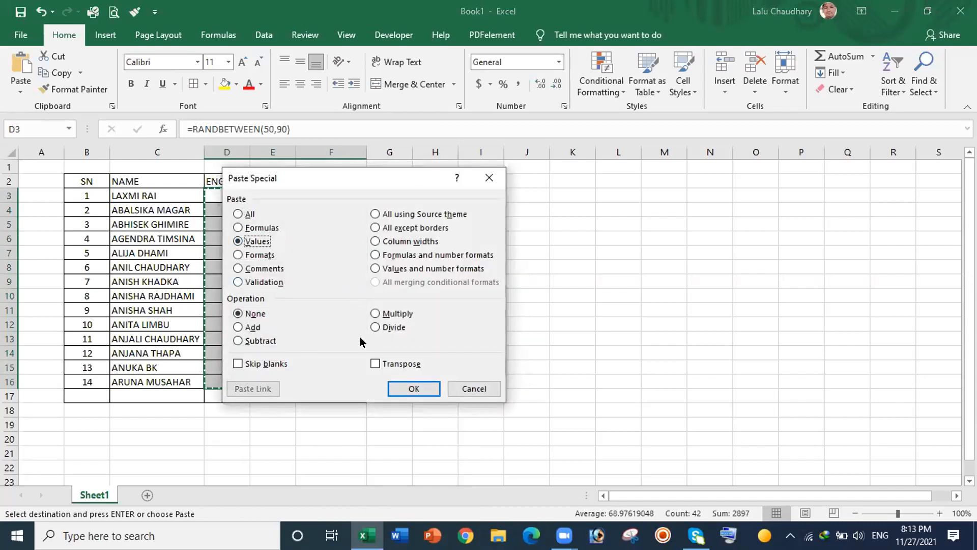
{"action": "left_click", "coordinate": [414, 386]}
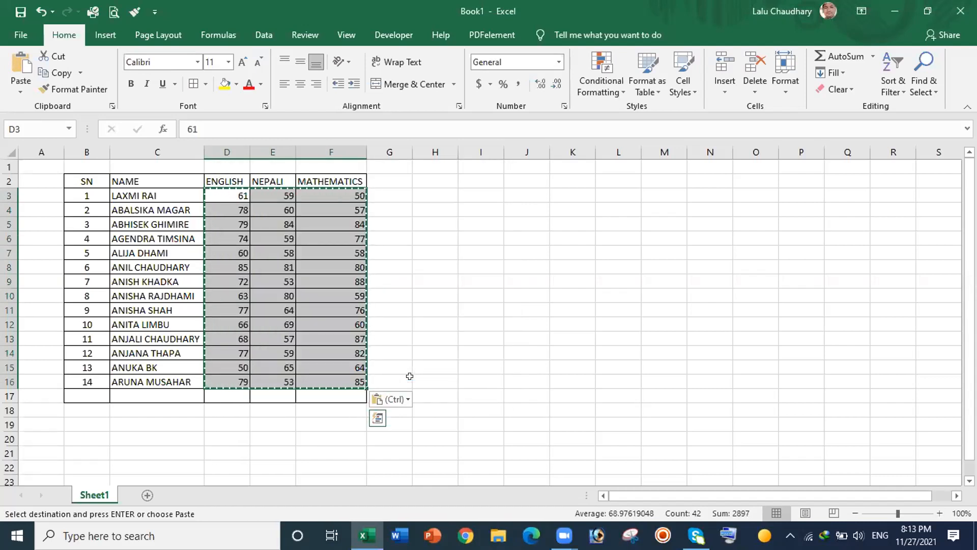
{"action": "key", "text": "Escape"}
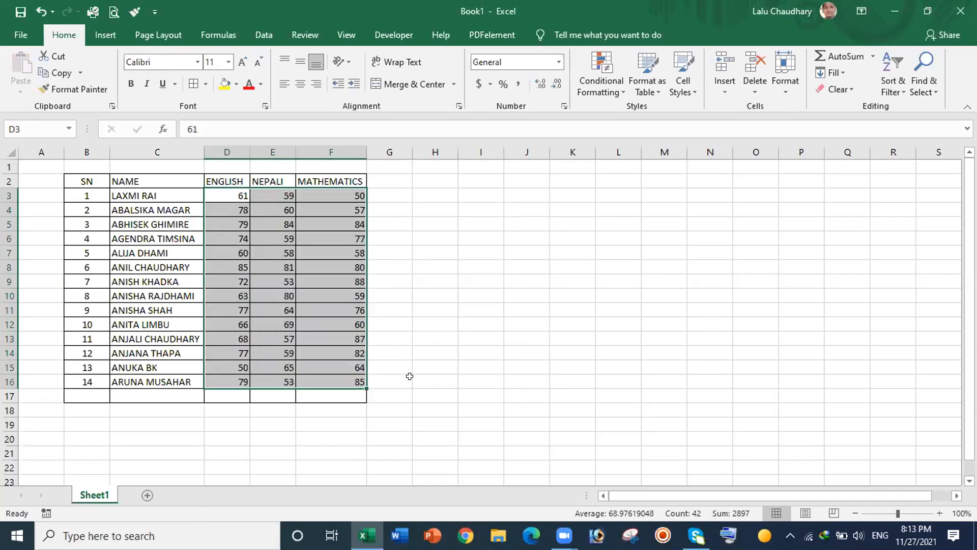
Step: Set E4 to 70, then delete all the scores in D3:F16
{"action": "left_click", "coordinate": [280, 205]}
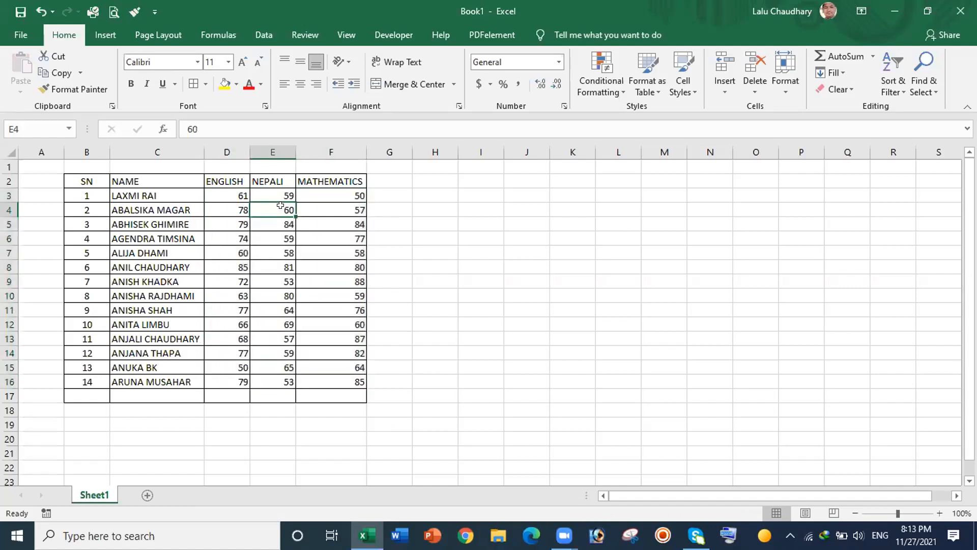
{"action": "type", "text": "70"}
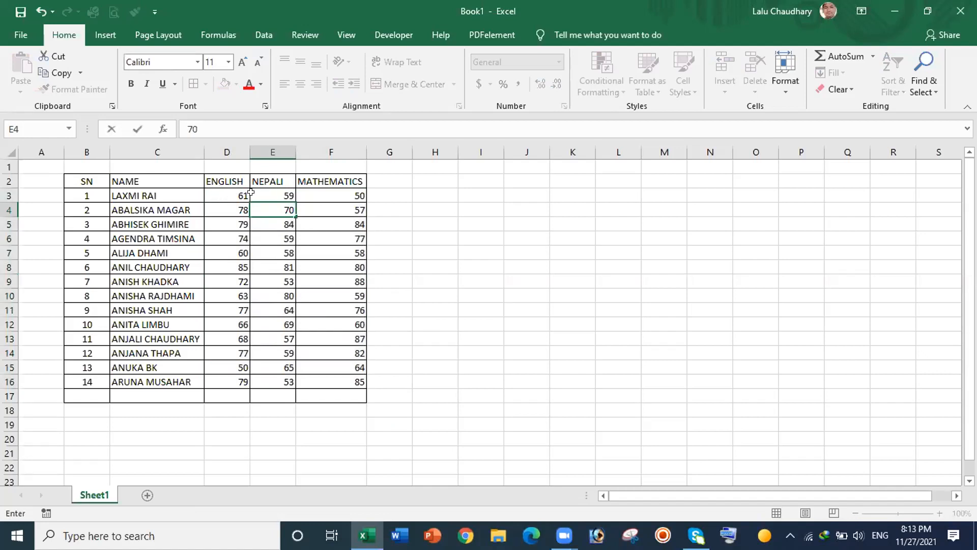
{"action": "left_click", "coordinate": [415, 205]}
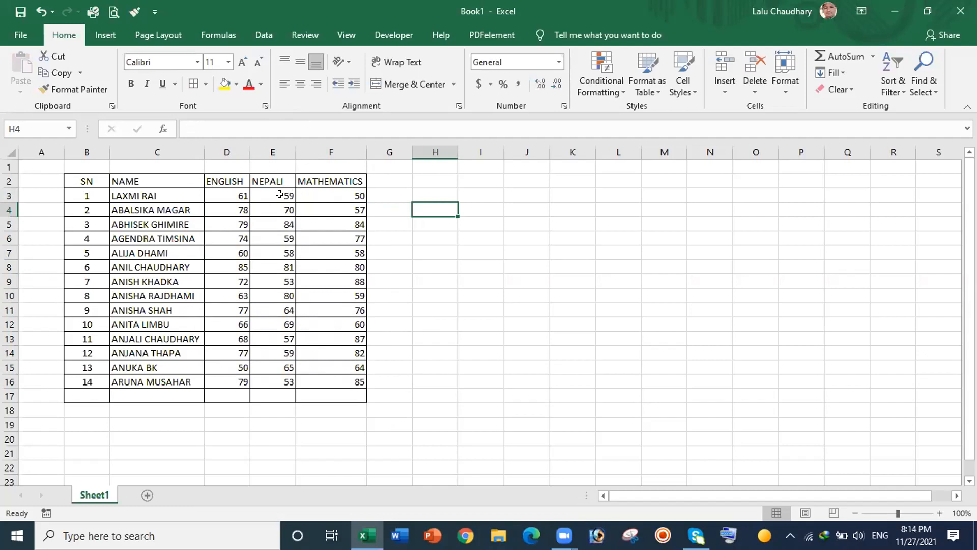
{"action": "left_click_drag", "start_coordinate": [224, 194], "coordinate": [338, 377]}
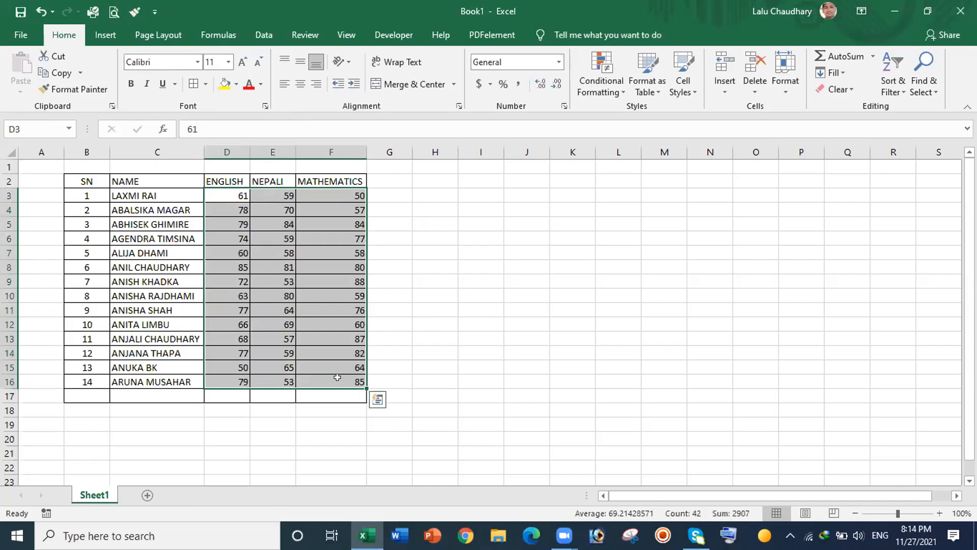
{"action": "key", "text": "Delete"}
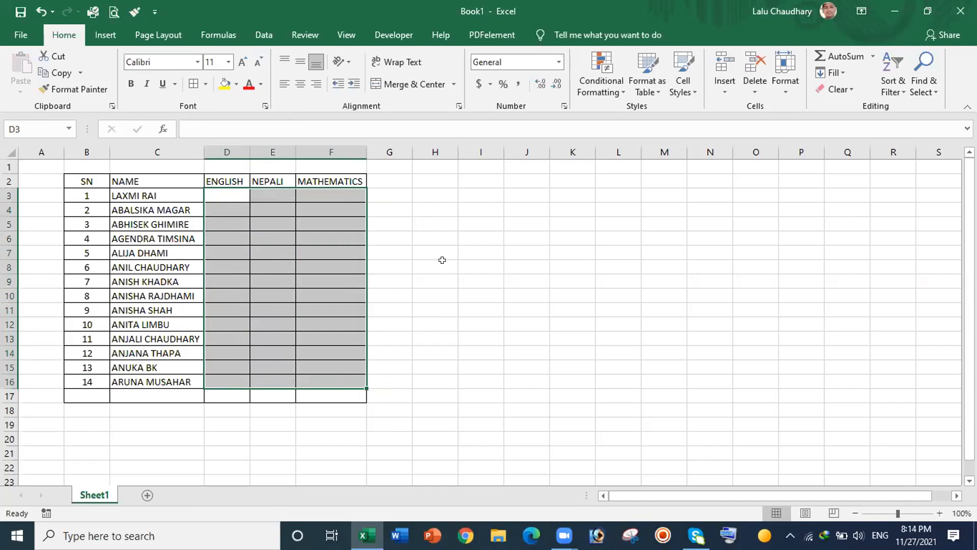
Step: Enter =RANDBETWEEN(10,90) in D3 for the first student's ENGLISH score
{"action": "left_click", "coordinate": [443, 260]}
{"action": "left_click", "coordinate": [223, 191]}
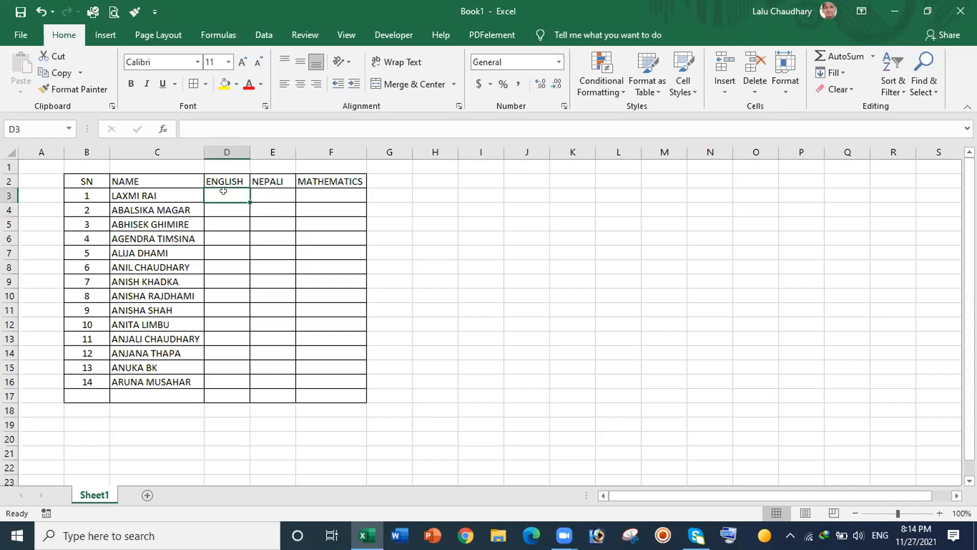
{"action": "type", "text": "="}
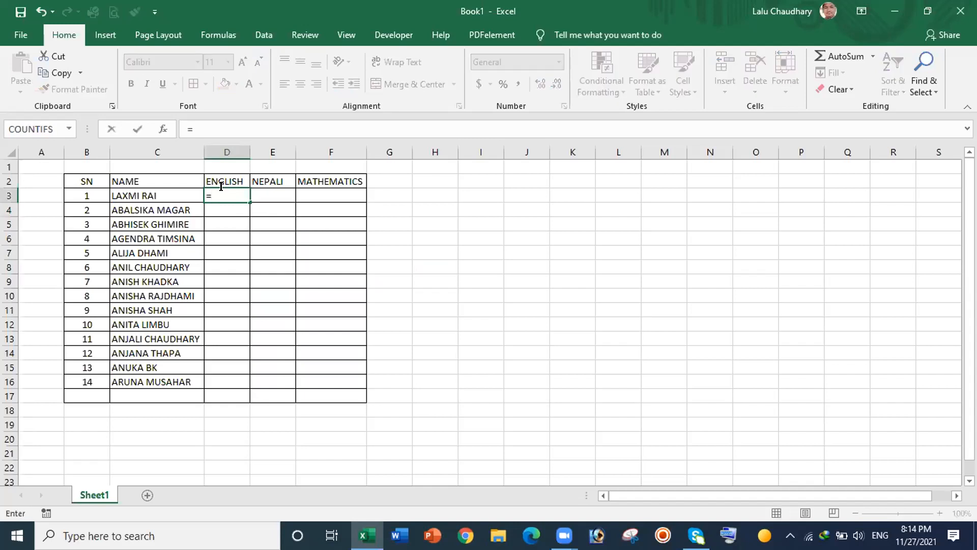
{"action": "type", "text": "RANDBETWEEN("}
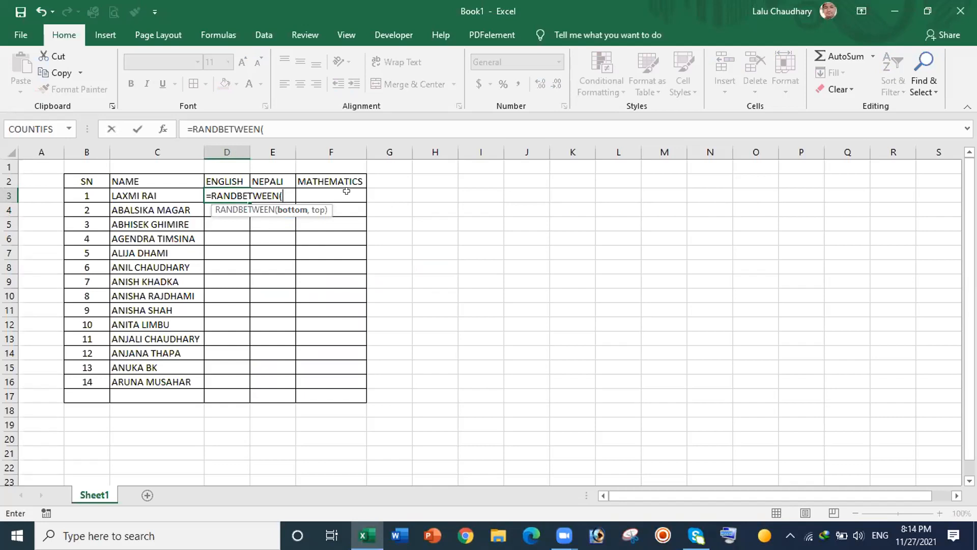
{"action": "type", "text": "10,90"}
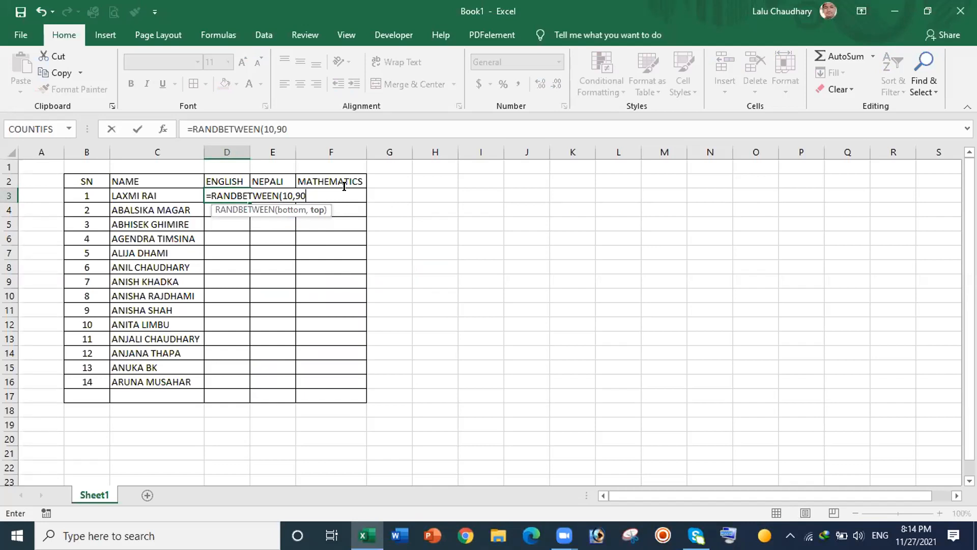
{"action": "type", "text": ")"}
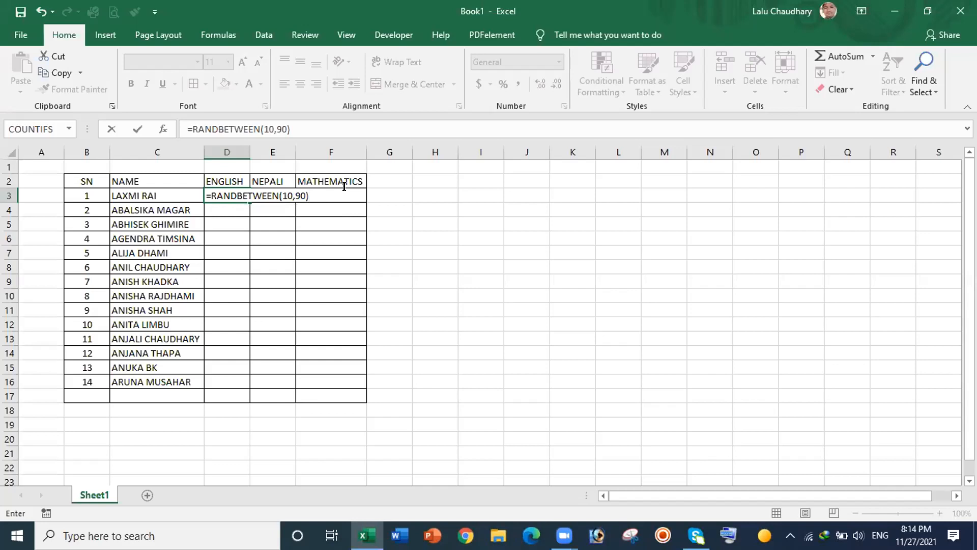
{"action": "key", "text": "Return"}
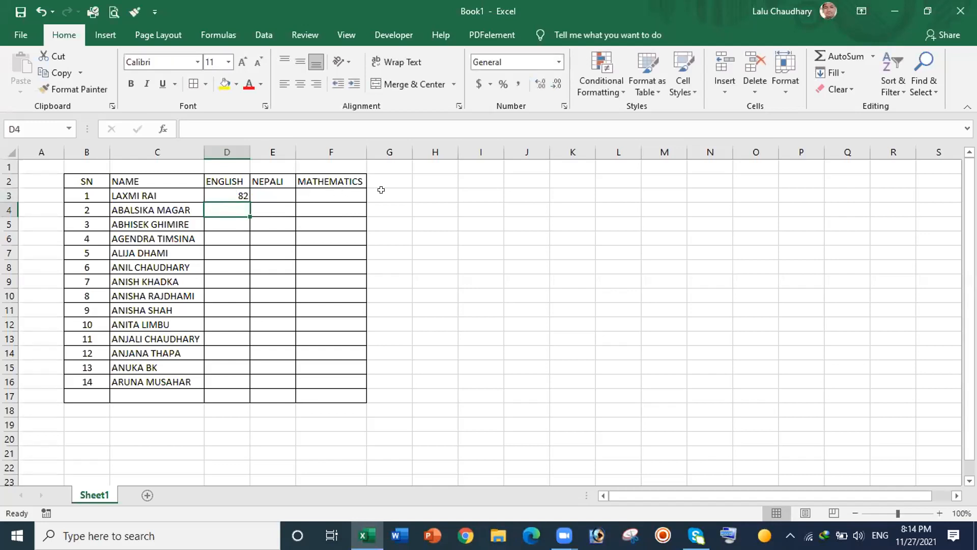
Step: Fill D3's RANDBETWEEN(10,90) formula down to D16 and across to column F
{"action": "left_click", "coordinate": [235, 193]}
{"action": "left_click_drag", "start_coordinate": [247, 200], "coordinate": [247, 380]}
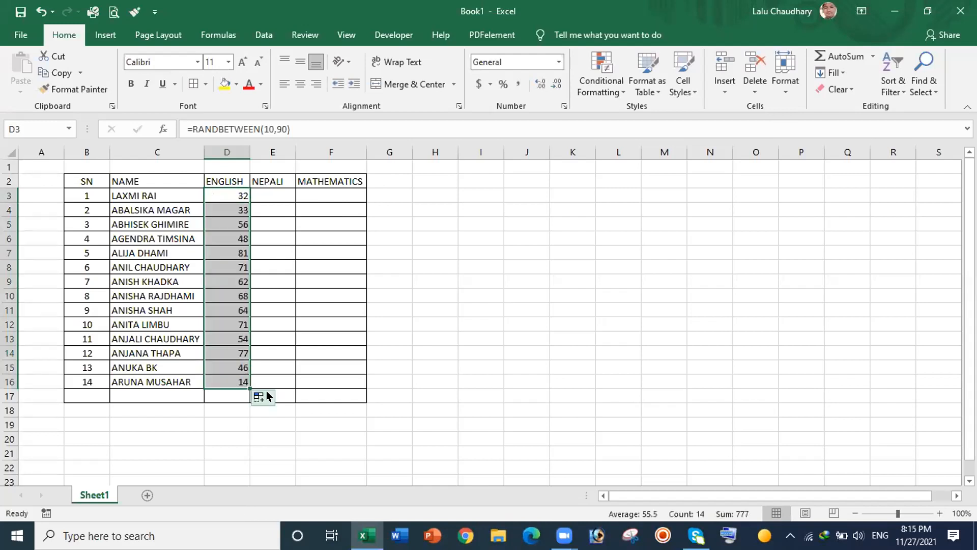
{"action": "left_click_drag", "start_coordinate": [249, 388], "coordinate": [349, 384]}
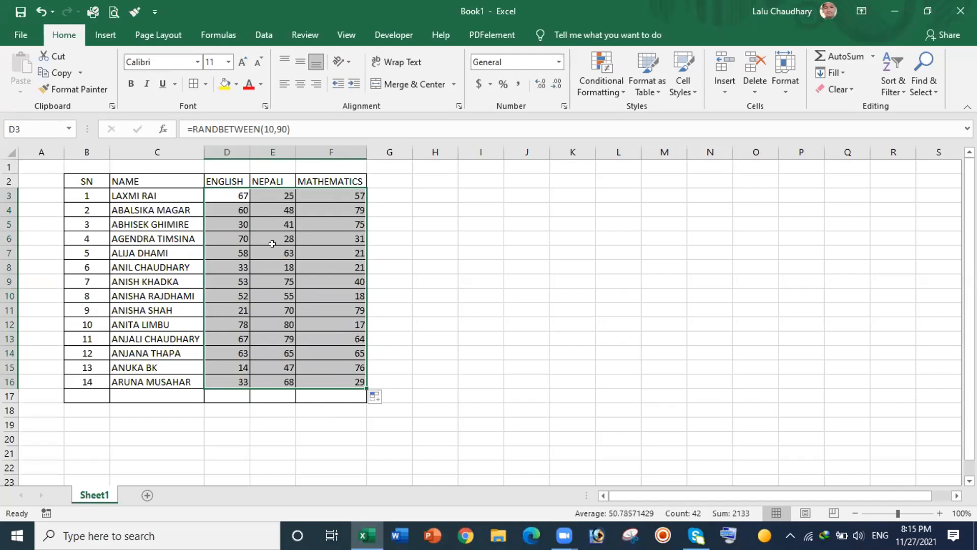
Step: Copy D3:F16 and Paste Special it back as values only, then check a cell holds a number
{"action": "right_click", "coordinate": [275, 244]}
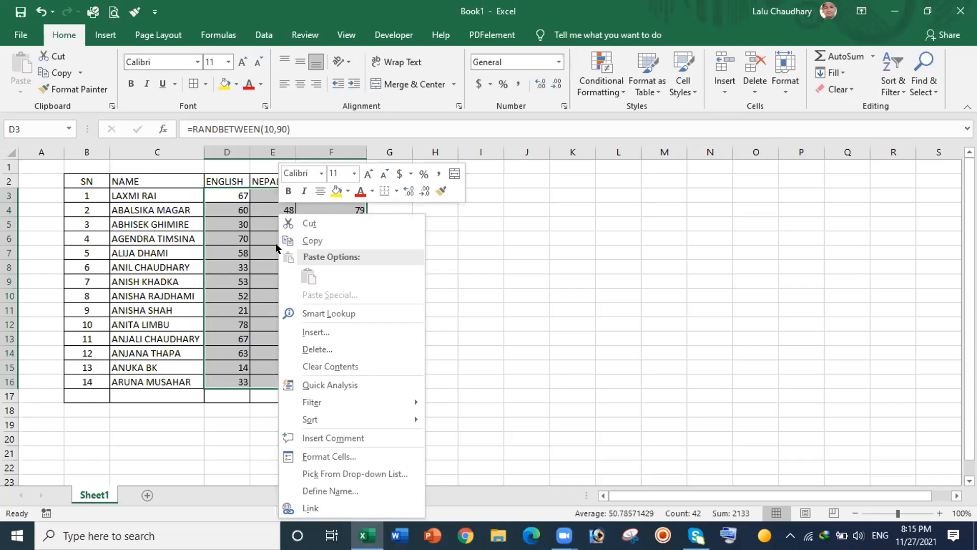
{"action": "left_click", "coordinate": [306, 244]}
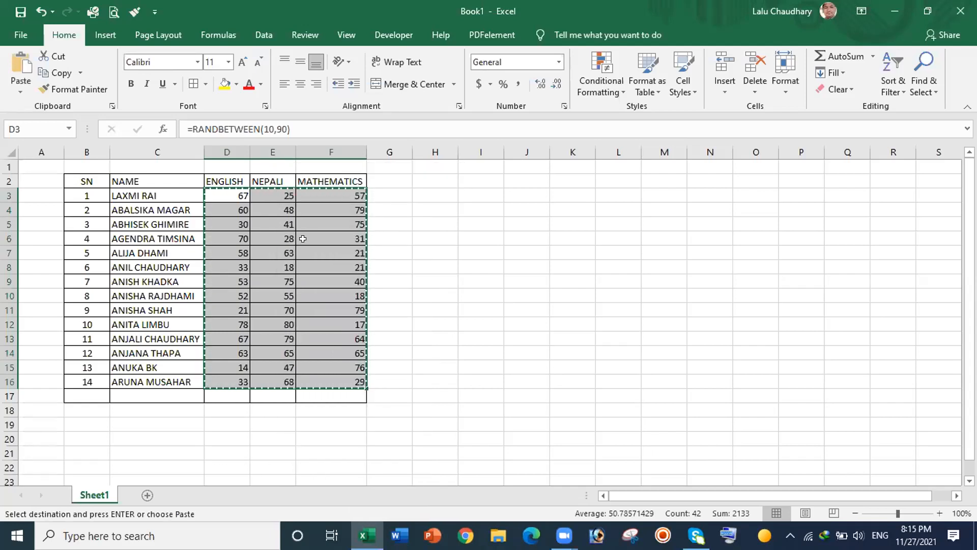
{"action": "right_click", "coordinate": [308, 211]}
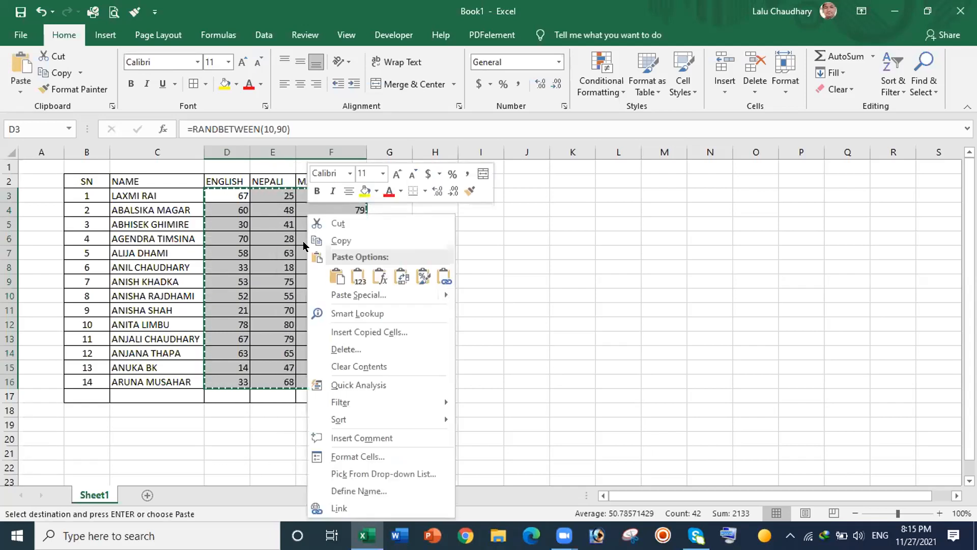
{"action": "left_click", "coordinate": [370, 295]}
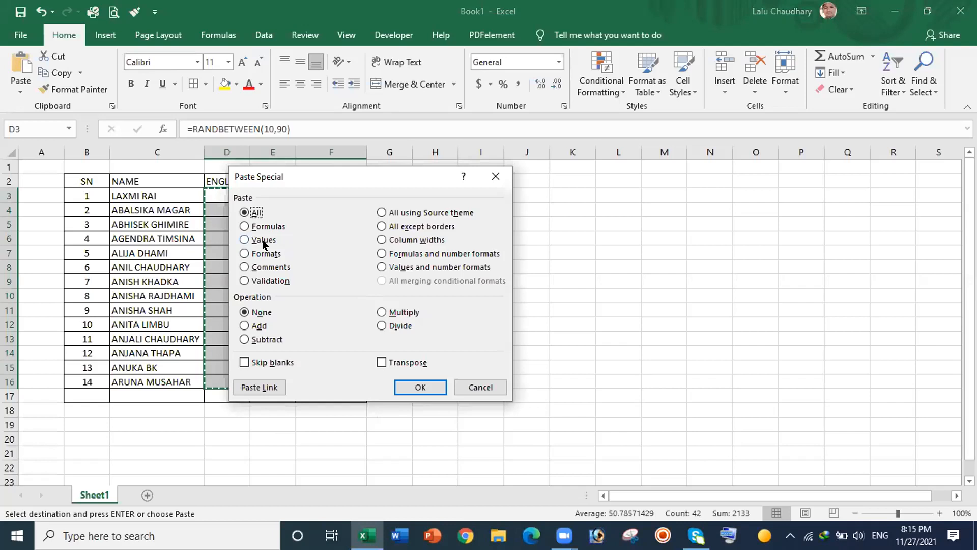
{"action": "left_click", "coordinate": [244, 238]}
{"action": "left_click", "coordinate": [427, 387]}
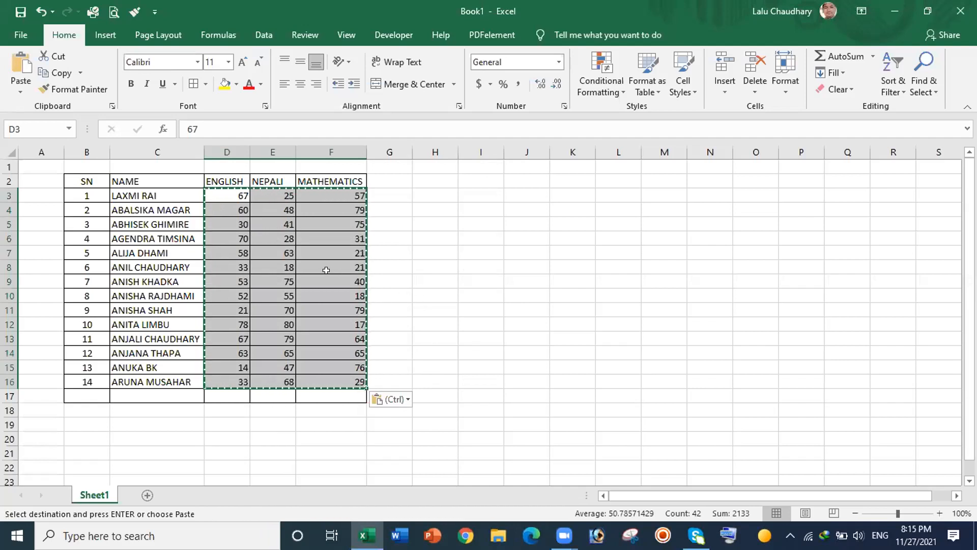
{"action": "left_click", "coordinate": [326, 281]}
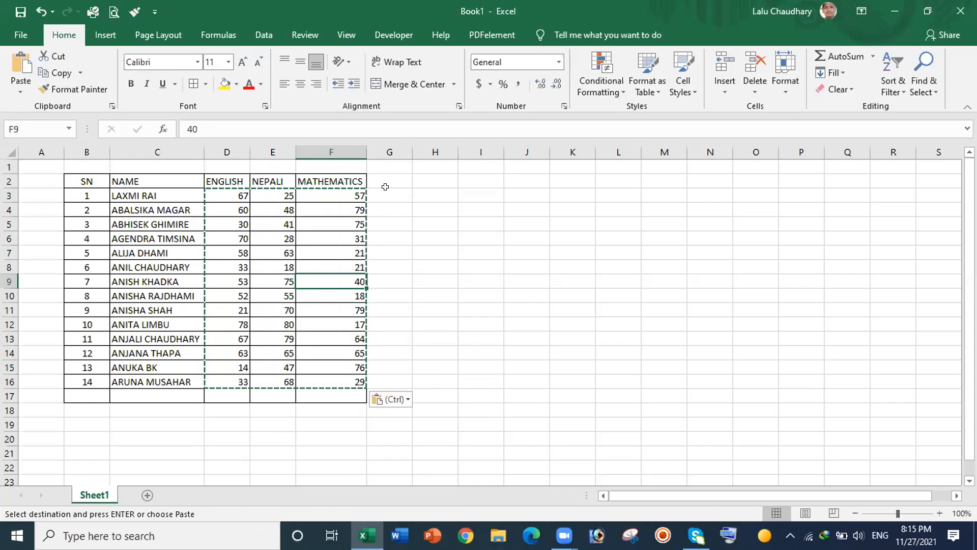
Step: Cancel the pending copy marquee around D3:F16 with Esc
{"action": "key", "text": "Escape"}
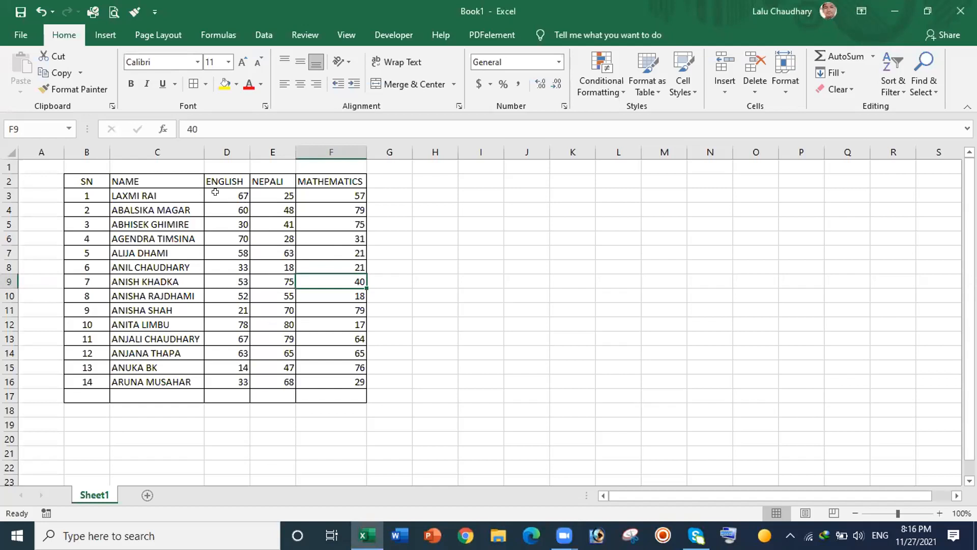
{"action": "left_click_drag", "start_coordinate": [216, 192], "coordinate": [373, 388]}
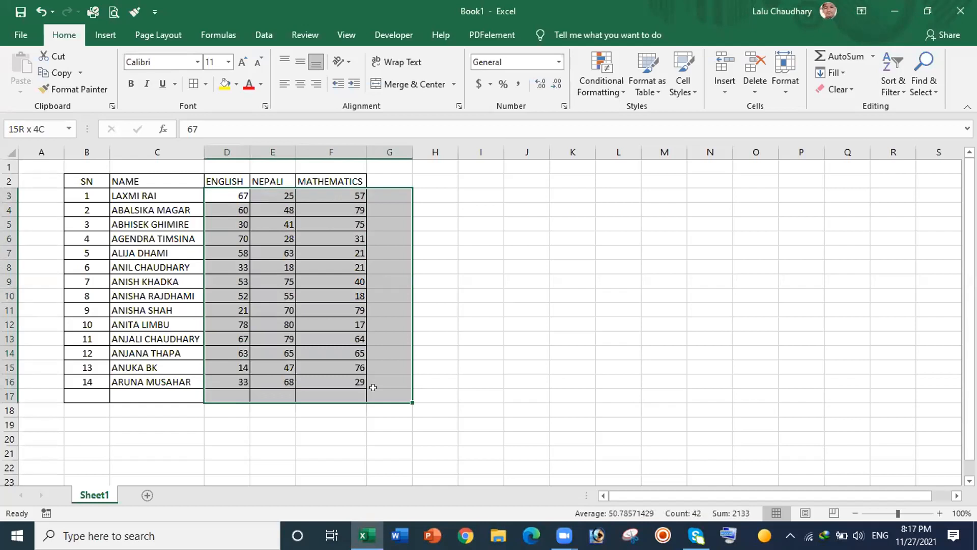
{"action": "left_click_drag", "start_coordinate": [373, 387], "coordinate": [373, 387]}
{"action": "left_click", "coordinate": [520, 221]}
{"action": "left_click_drag", "start_coordinate": [215, 198], "coordinate": [335, 377]}
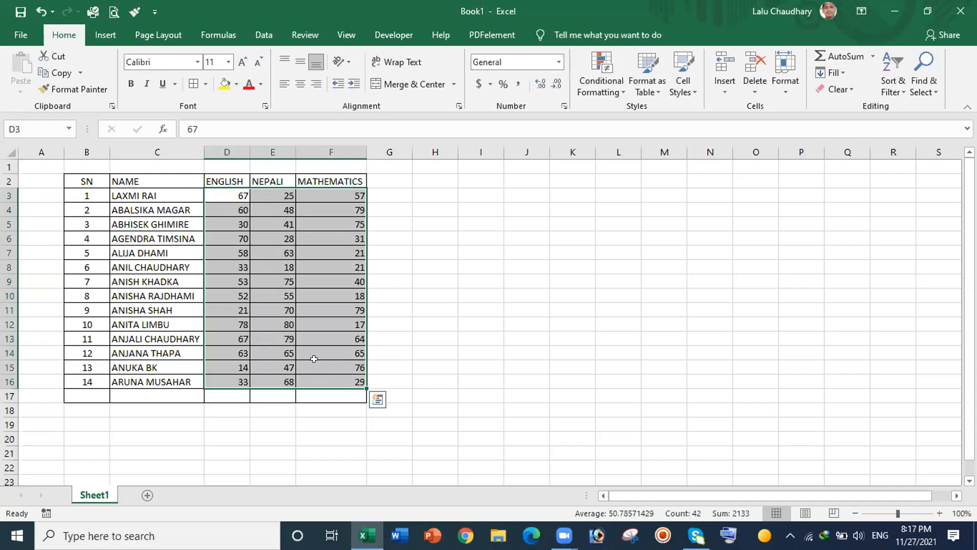
{"action": "left_click_drag", "start_coordinate": [214, 189], "coordinate": [362, 398]}
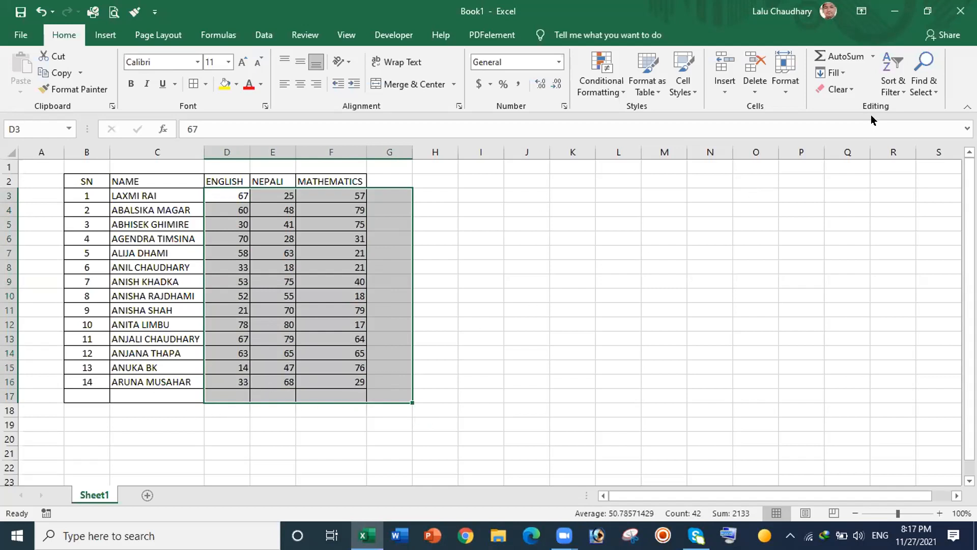
{"action": "left_click", "coordinate": [848, 56]}
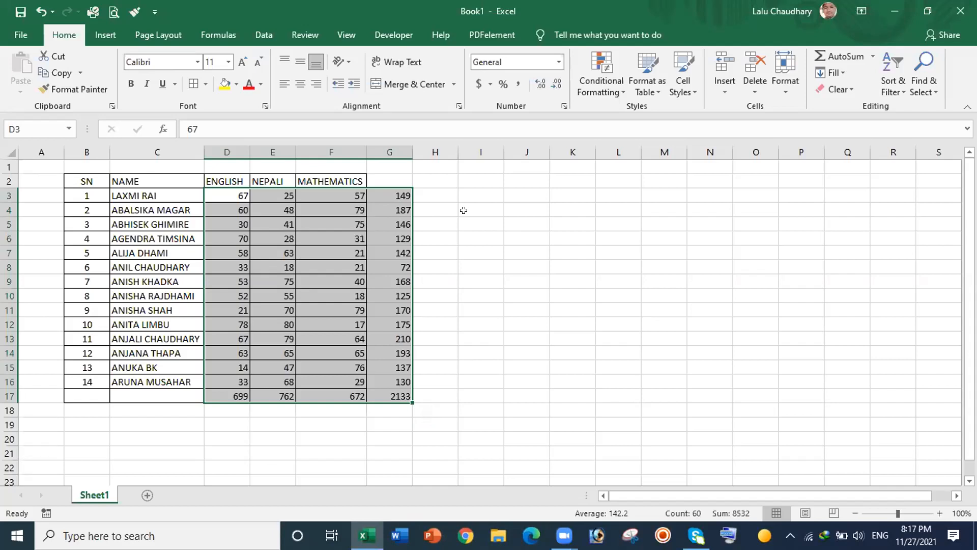
{"action": "key", "text": "ctrl+z"}
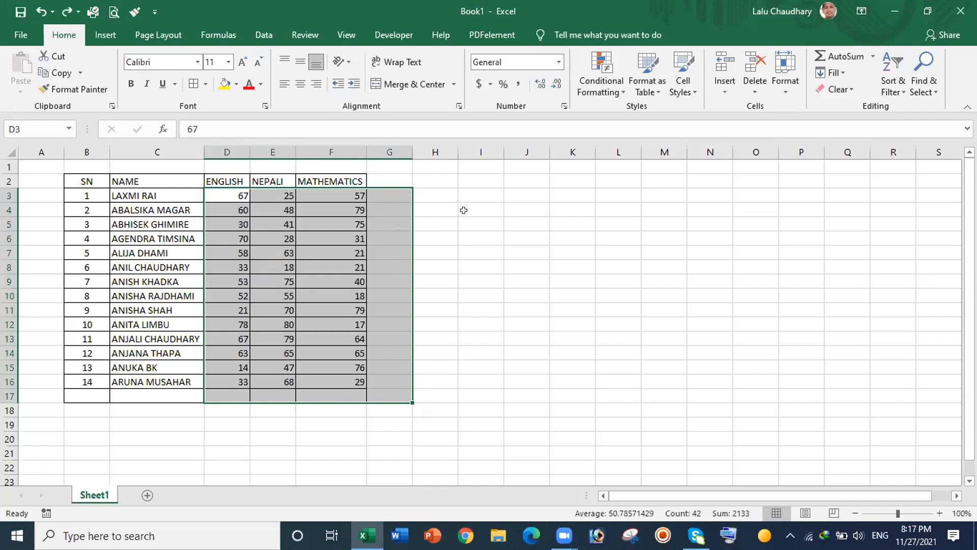
{"action": "left_click", "coordinate": [450, 200]}
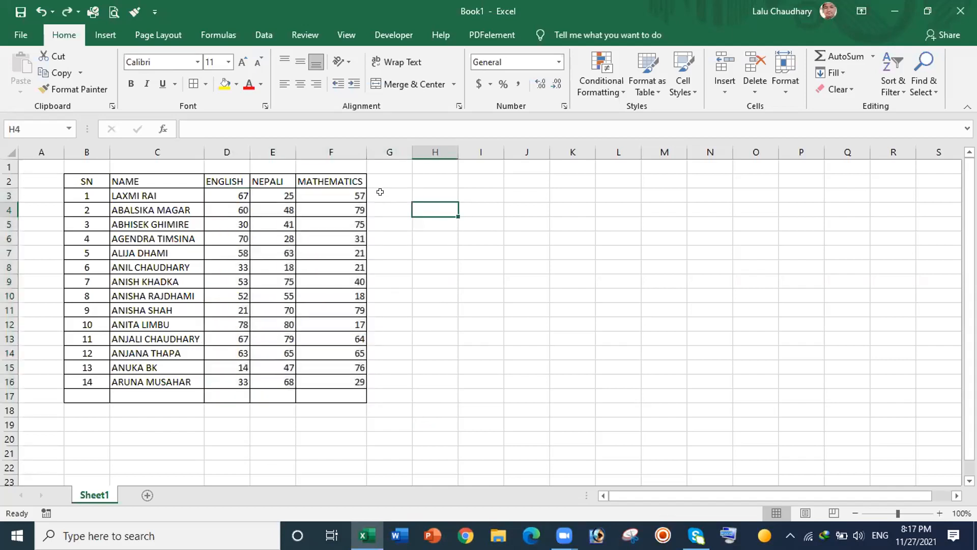
{"action": "left_click", "coordinate": [380, 191]}
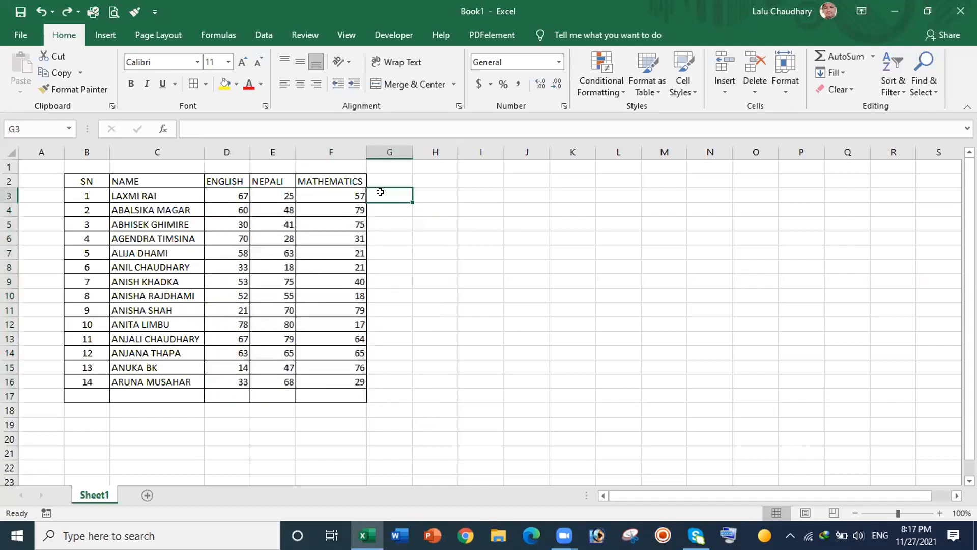
{"action": "left_click", "coordinate": [220, 192]}
{"action": "type", "text": "+"}
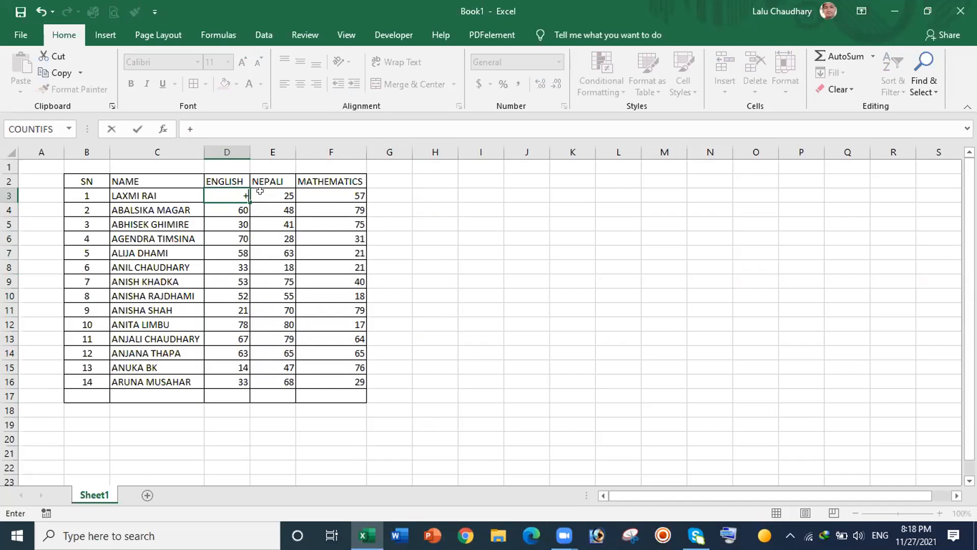
{"action": "key", "text": "ctrl+z"}
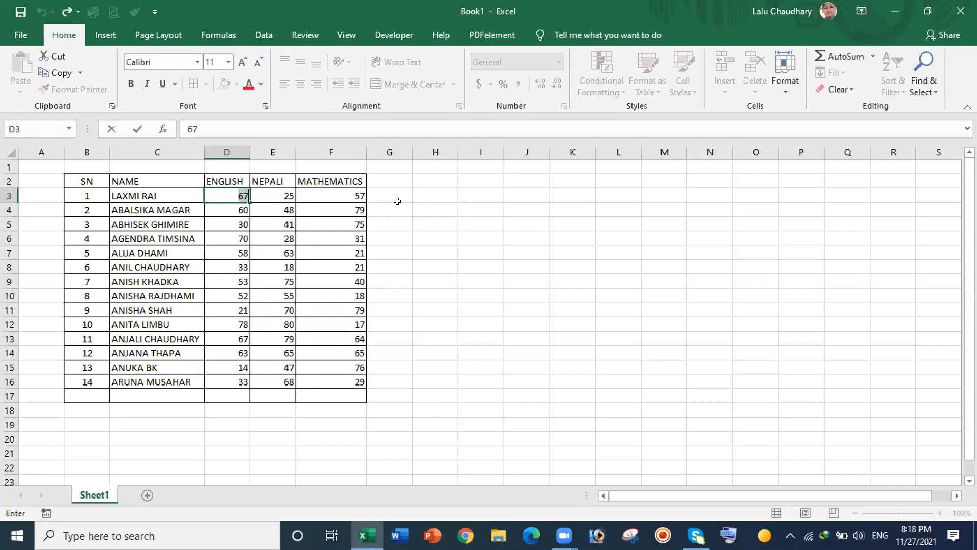
{"action": "left_click", "coordinate": [390, 189]}
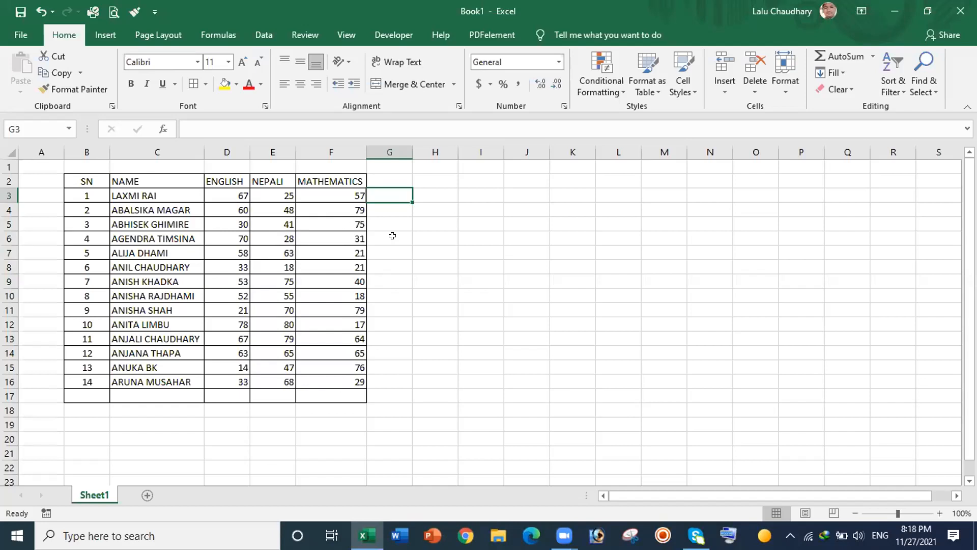
{"action": "type", "text": "="}
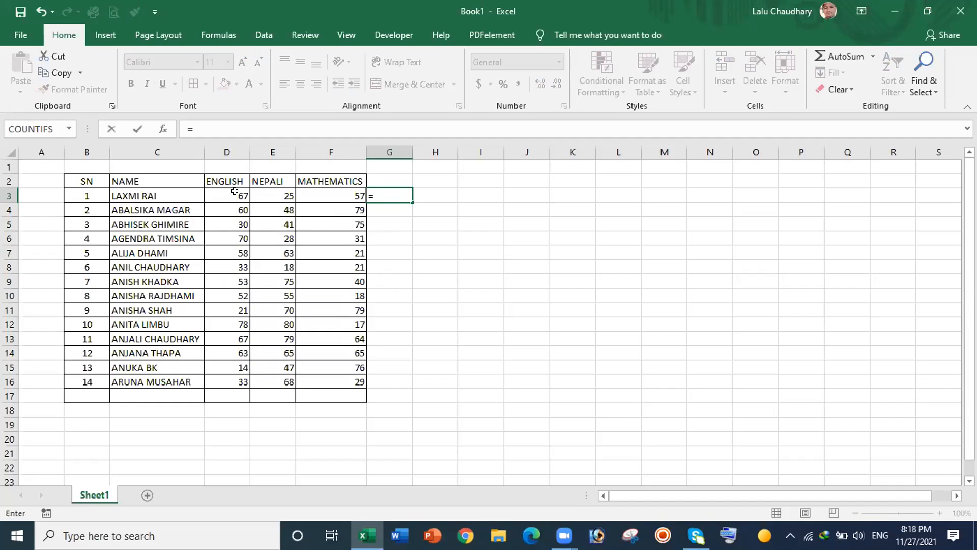
Step: Enter =D3+E3+F3 in G3, totalling 149, and fill it down column G
{"action": "left_click", "coordinate": [233, 191]}
{"action": "type", "text": "+"}
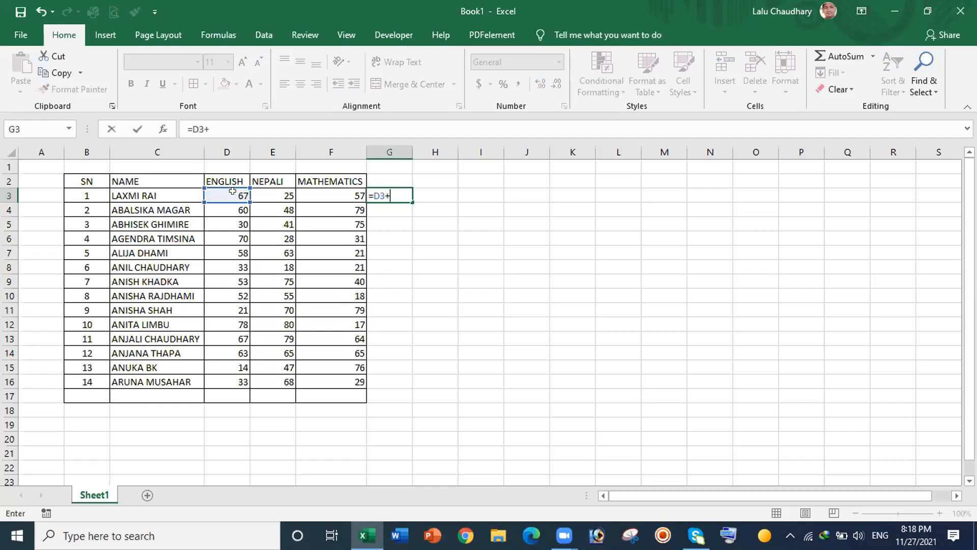
{"action": "left_click", "coordinate": [273, 190]}
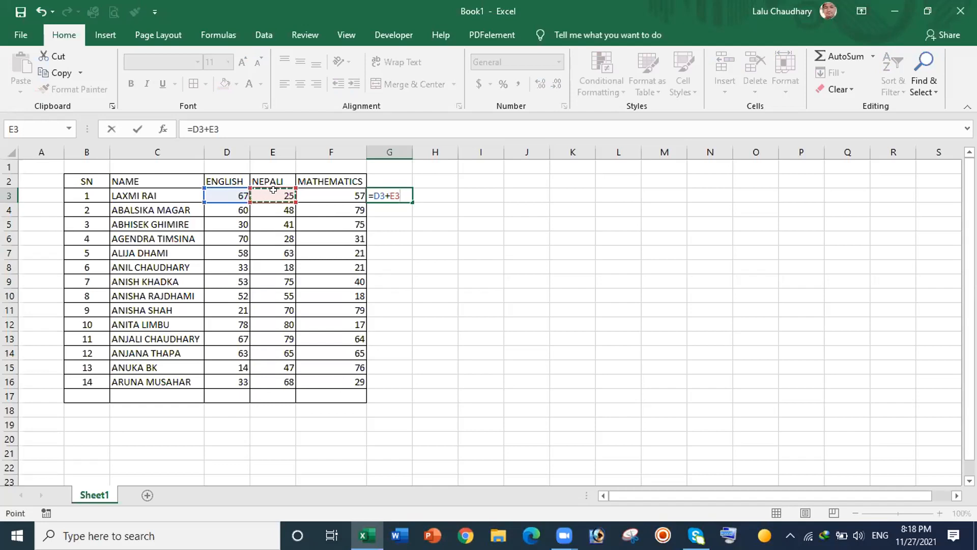
{"action": "type", "text": "+"}
{"action": "left_click", "coordinate": [340, 191]}
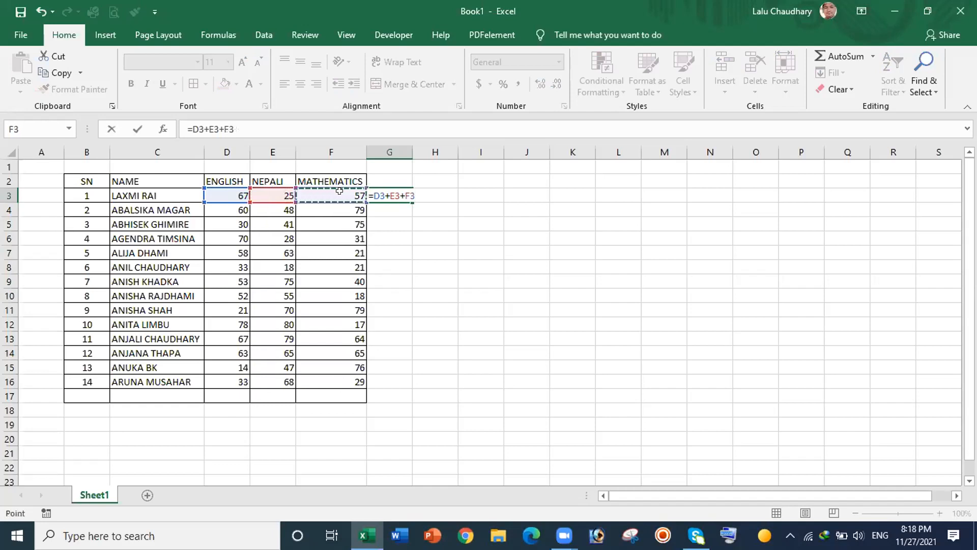
{"action": "key", "text": "Return"}
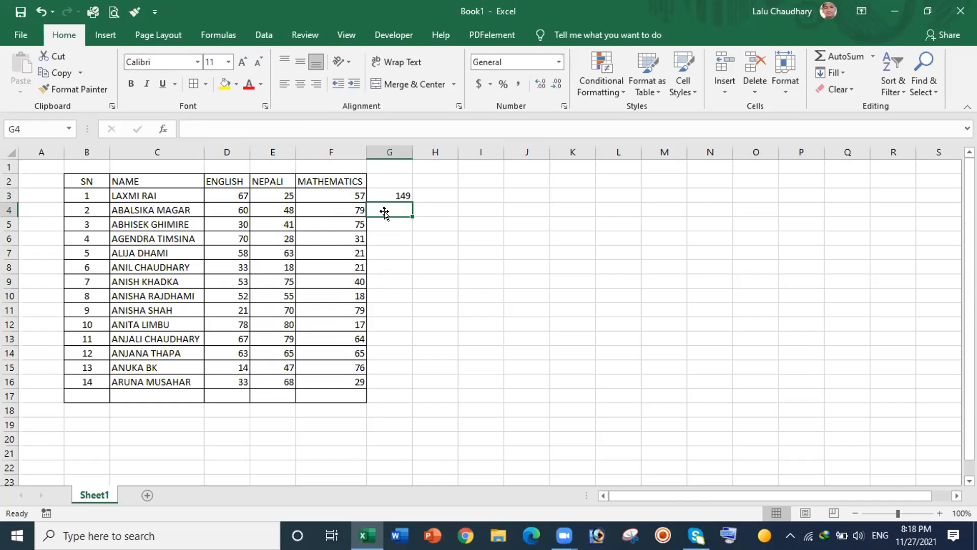
{"action": "left_click", "coordinate": [382, 191]}
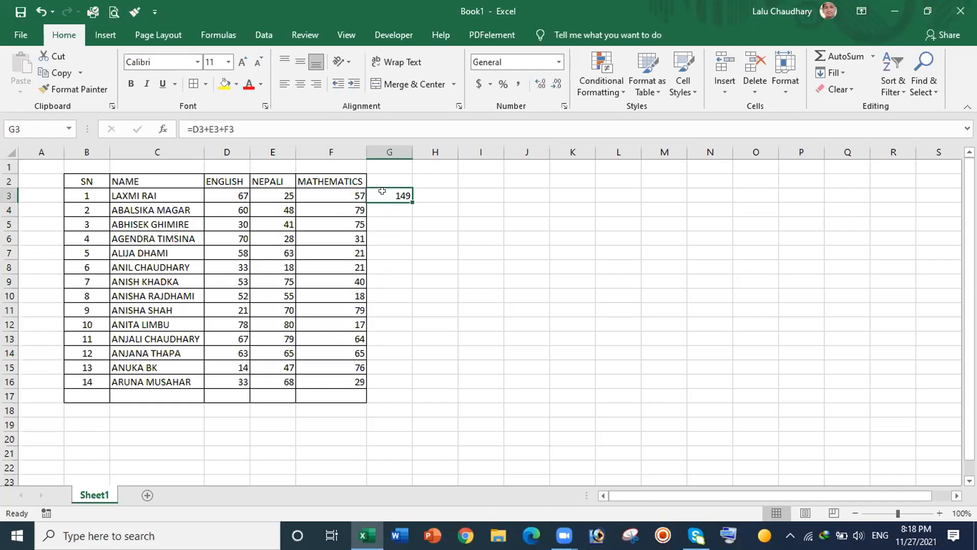
{"action": "left_click_drag", "start_coordinate": [412, 203], "coordinate": [410, 400]}
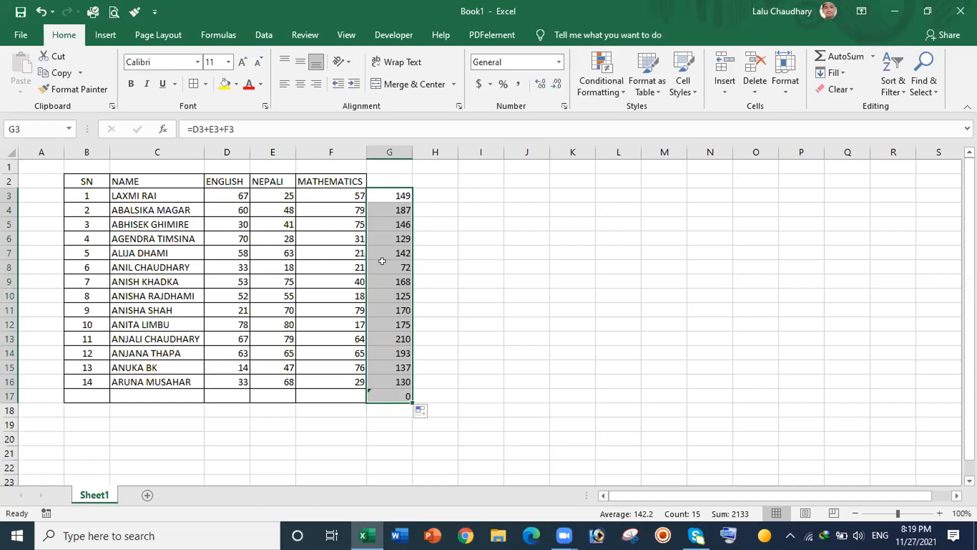
Step: Check the copied formulas in G3 and G4, then delete the totals in G3:G17
{"action": "left_click", "coordinate": [483, 223]}
{"action": "left_click", "coordinate": [386, 195]}
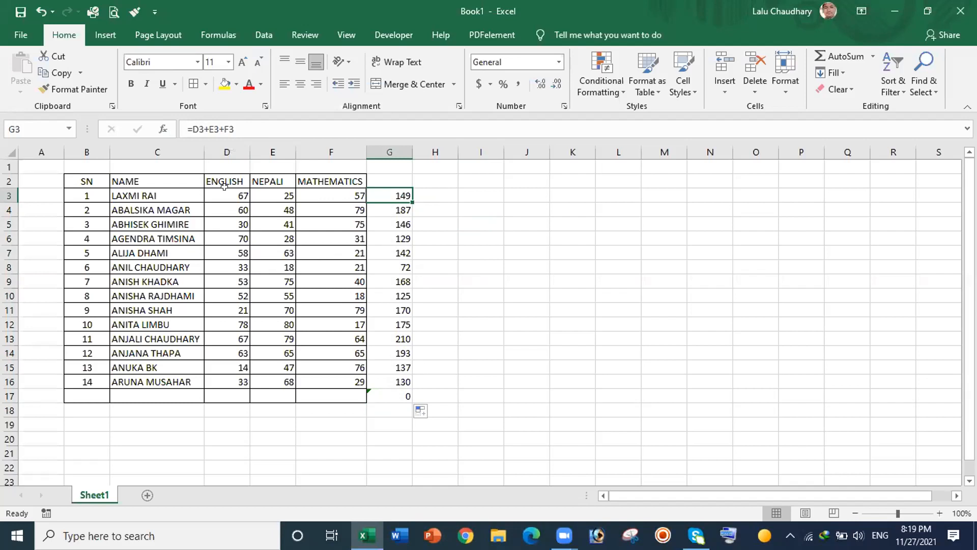
{"action": "left_click", "coordinate": [383, 204]}
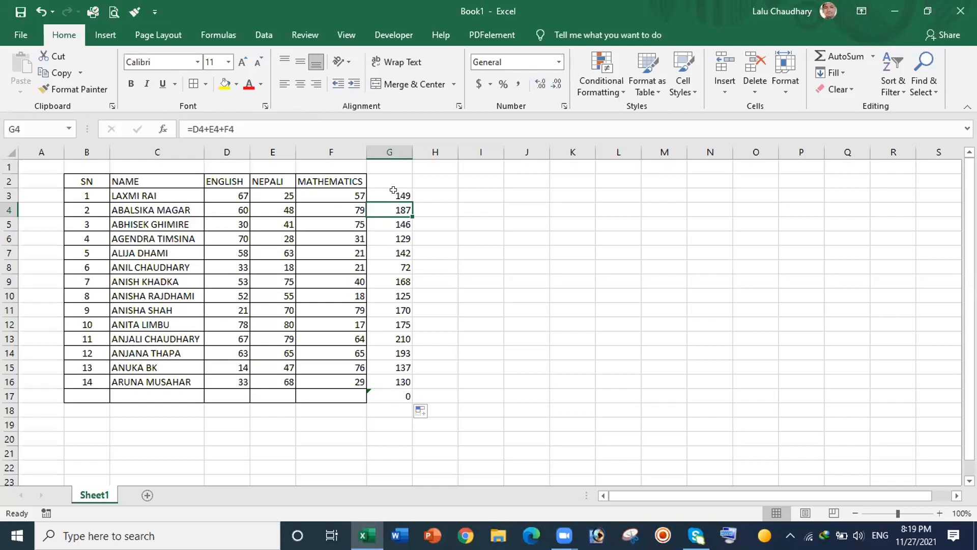
{"action": "left_click_drag", "start_coordinate": [393, 190], "coordinate": [387, 386]}
{"action": "key", "text": "Delete"}
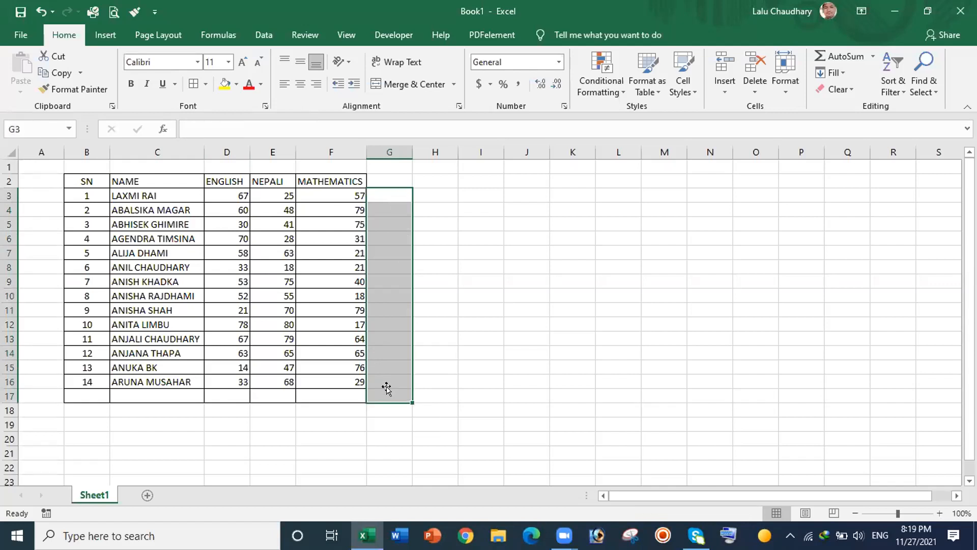
{"action": "left_click", "coordinate": [540, 296]}
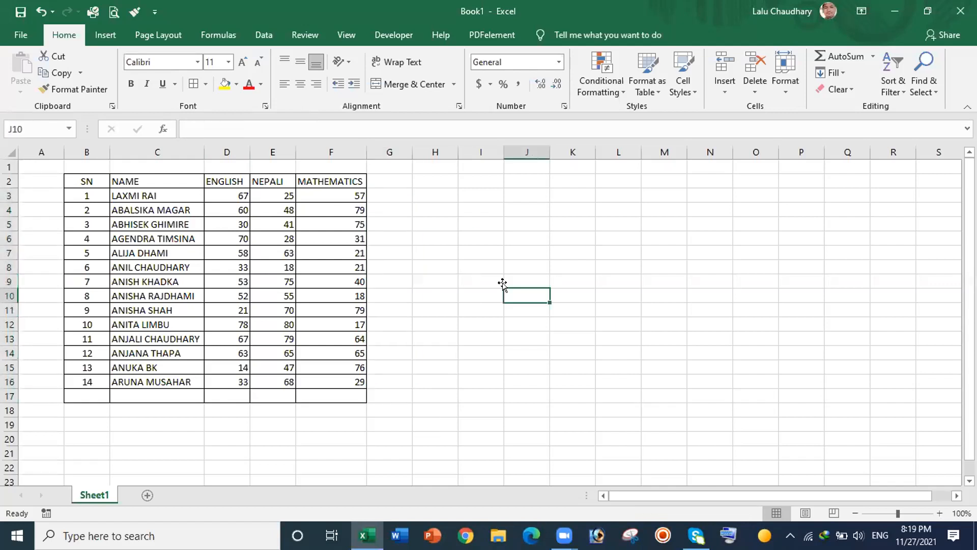
Step: Select the marks in D3:F16 and AutoSum them into row totals in column G
{"action": "left_click_drag", "start_coordinate": [222, 198], "coordinate": [375, 386]}
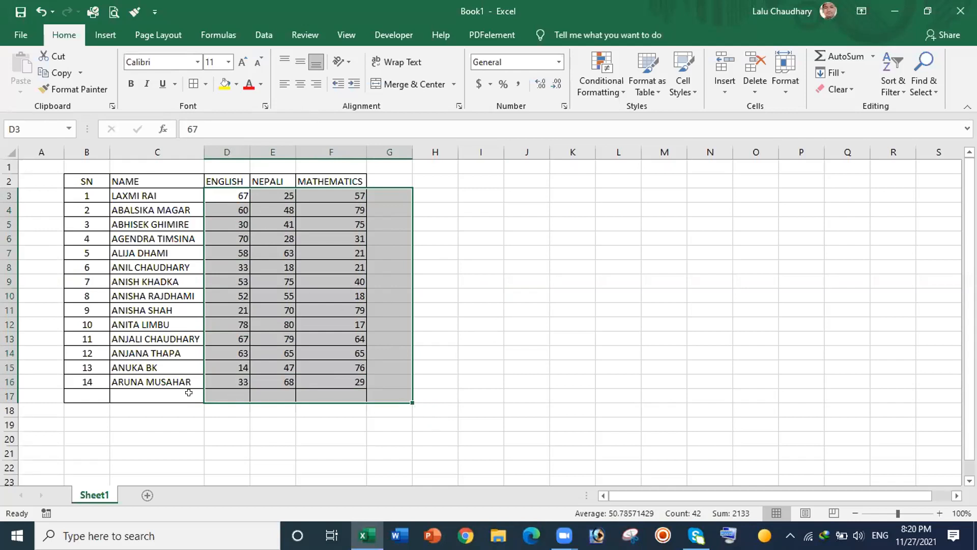
{"action": "left_click_drag", "start_coordinate": [558, 266], "coordinate": [301, 219]}
{"action": "left_click", "coordinate": [421, 192]}
{"action": "left_click_drag", "start_coordinate": [232, 189], "coordinate": [370, 365]}
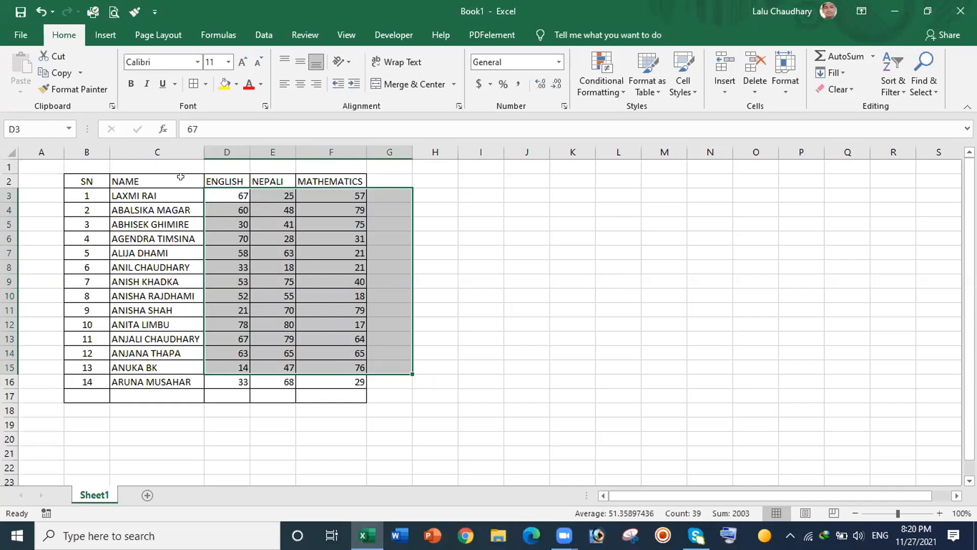
{"action": "left_click_drag", "start_coordinate": [225, 192], "coordinate": [374, 383]}
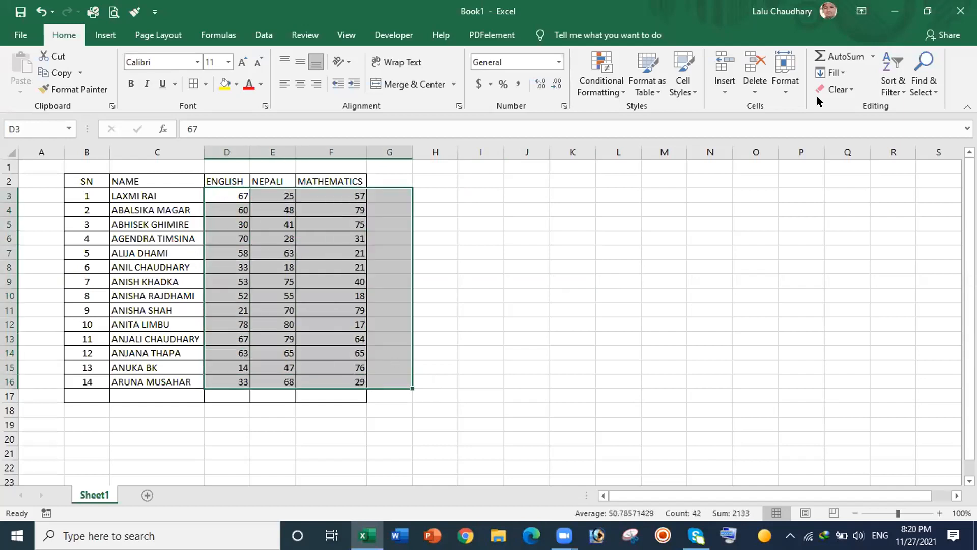
{"action": "left_click", "coordinate": [848, 51]}
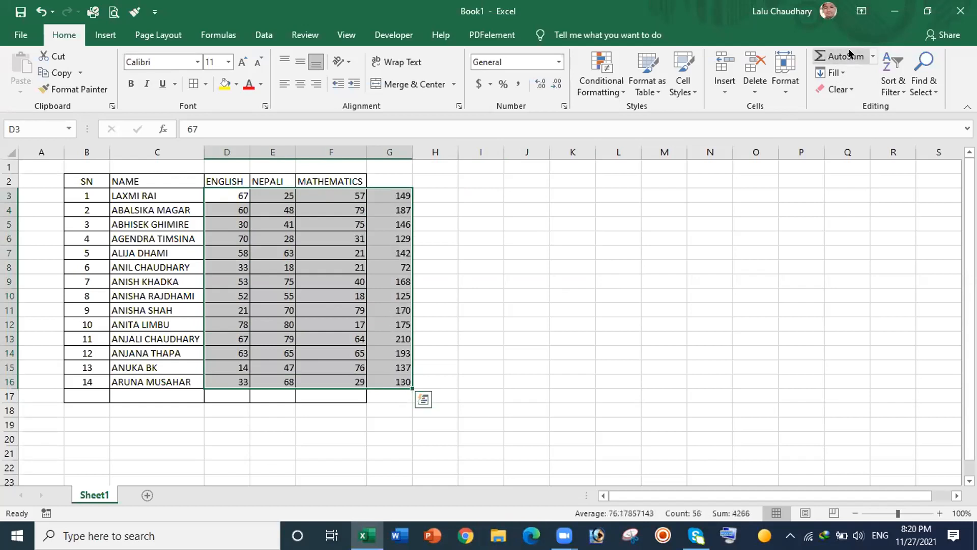
{"action": "left_click", "coordinate": [530, 281]}
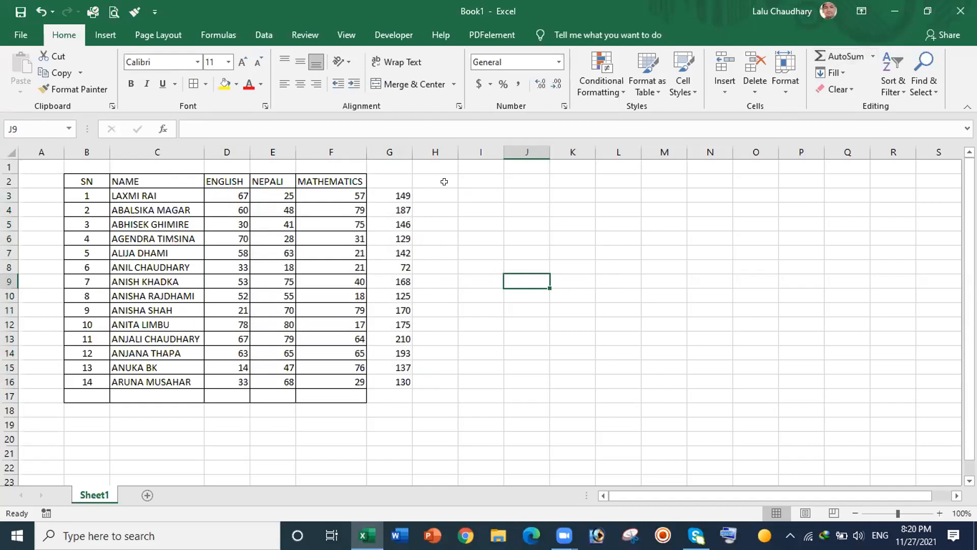
Step: Apply All Borders to the totals column G2:G17
{"action": "left_click_drag", "start_coordinate": [394, 178], "coordinate": [399, 389]}
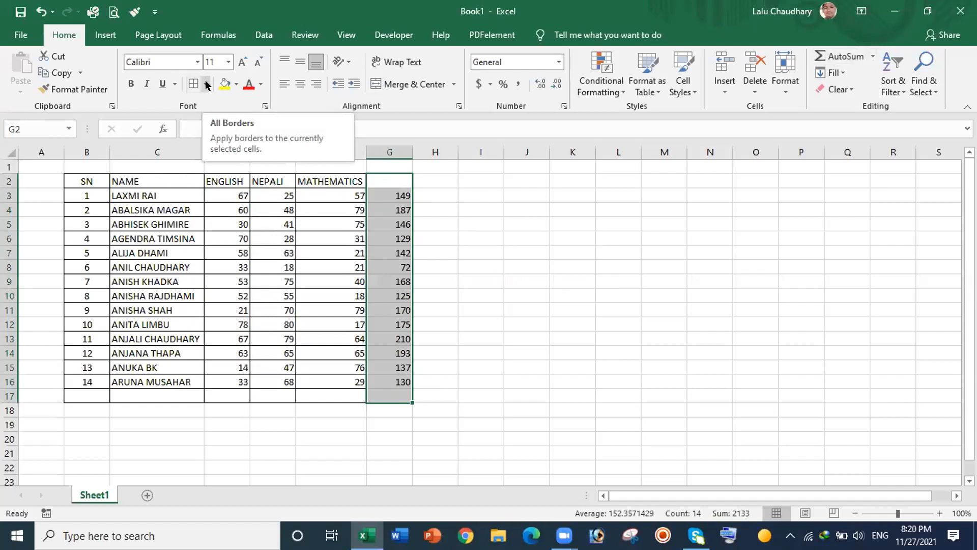
{"action": "left_click", "coordinate": [191, 84]}
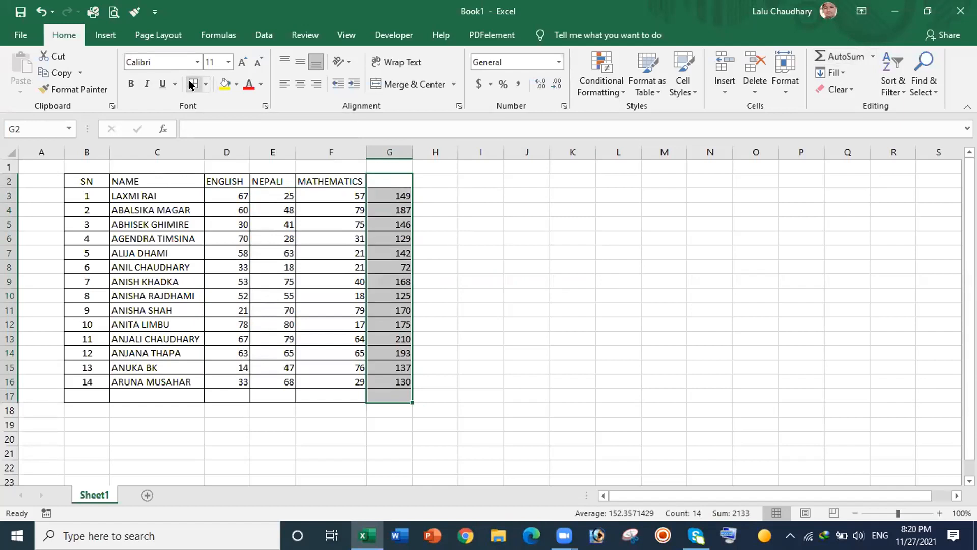
{"action": "left_click", "coordinate": [475, 220]}
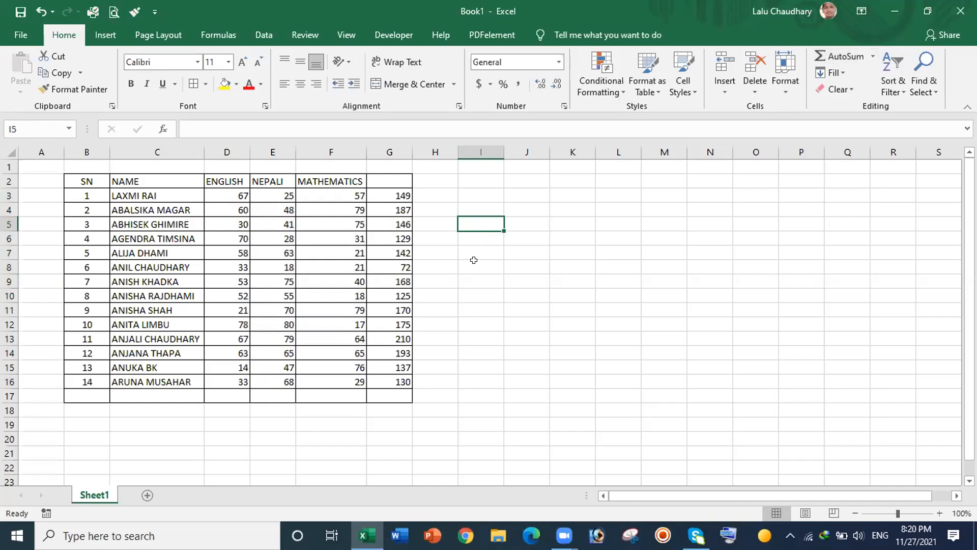
Step: Enter the heading TOTAL in cell G2
{"action": "left_click", "coordinate": [386, 177]}
{"action": "type", "text": "T"}
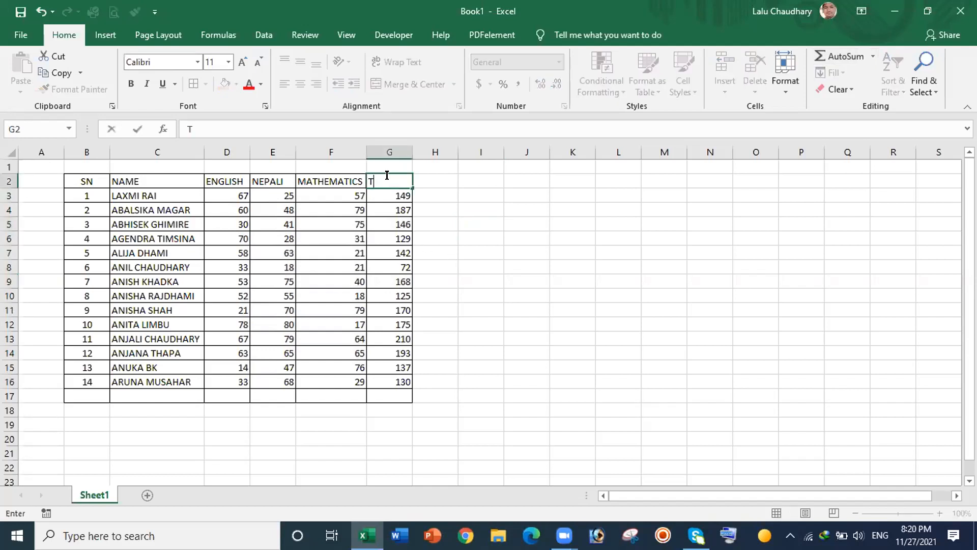
{"action": "type", "text": "OTAL"}
{"action": "left_click", "coordinate": [513, 248]}
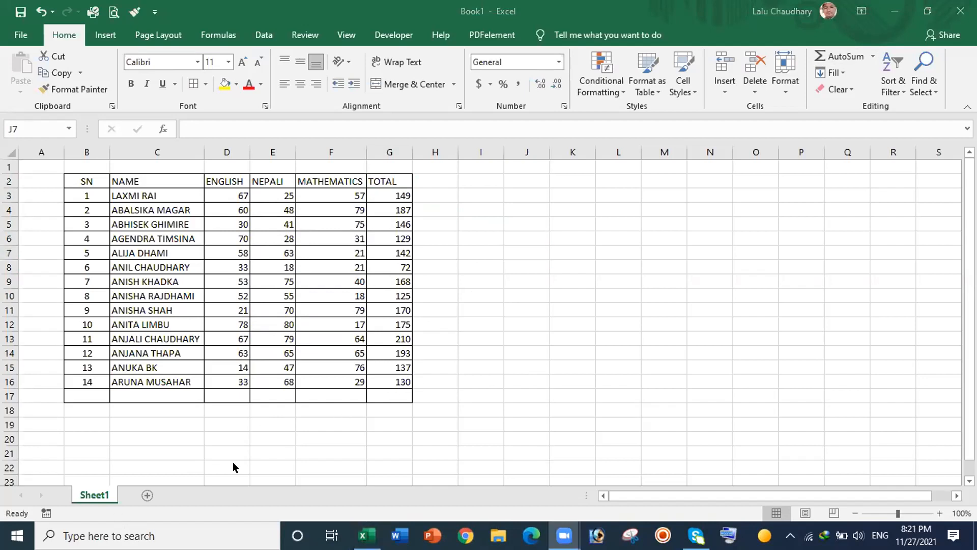
Step: Rename the Sheet1 tab to ADDITION and insert a blank Sheet2
{"action": "left_click", "coordinate": [98, 498]}
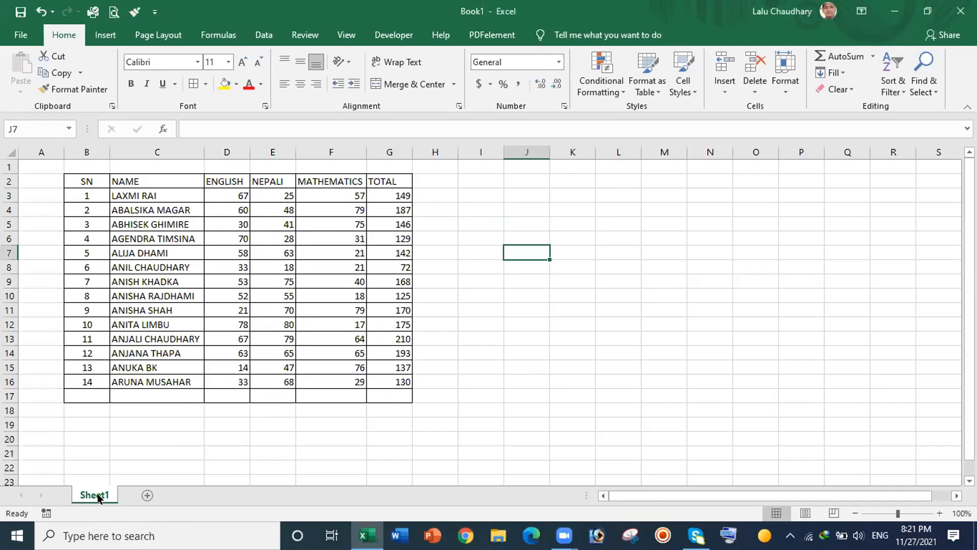
{"action": "right_click", "coordinate": [98, 497]}
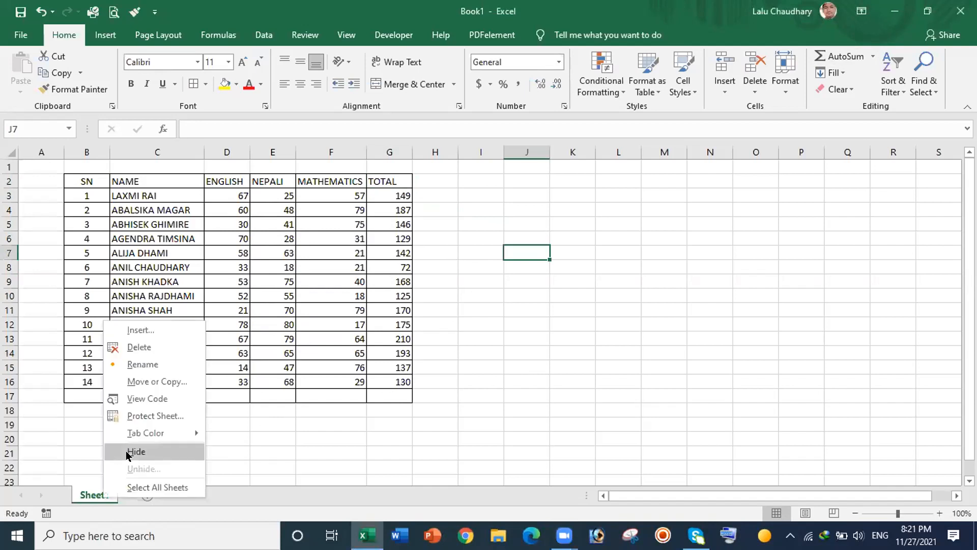
{"action": "left_click", "coordinate": [155, 365]}
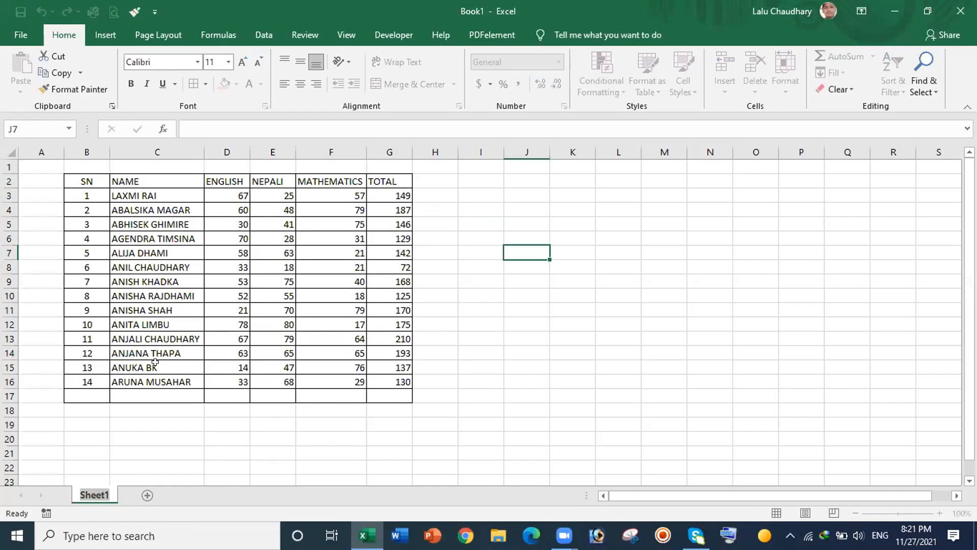
{"action": "type", "text": "ADD"}
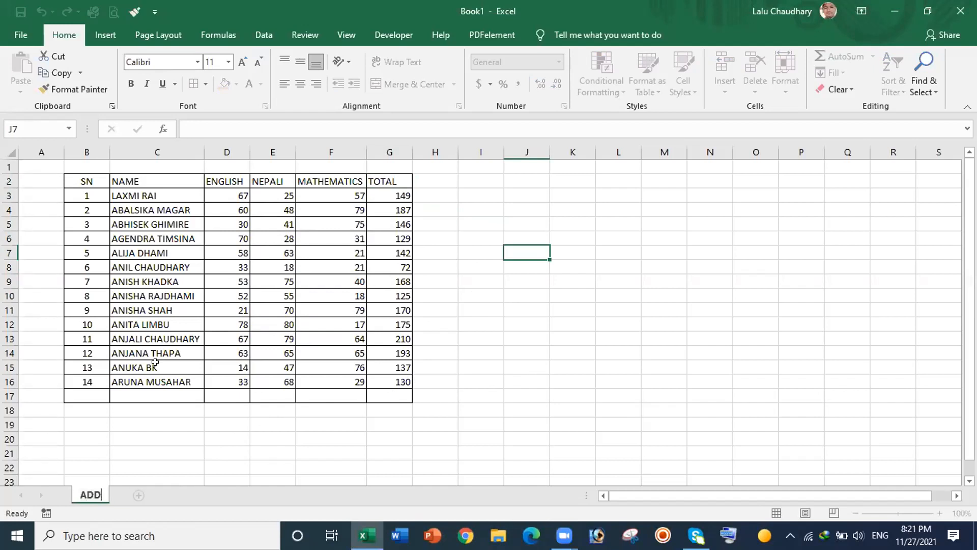
{"action": "type", "text": "ITION"}
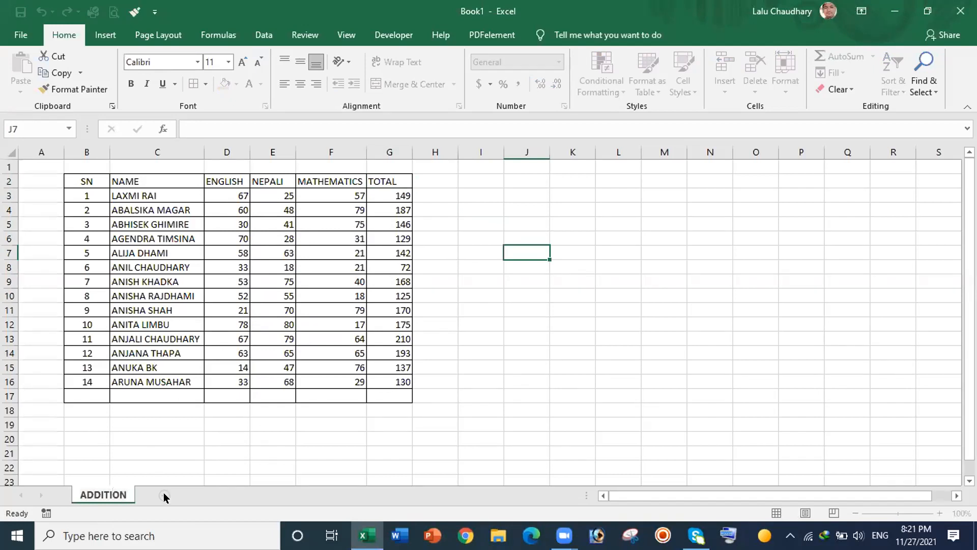
{"action": "key", "text": "Return"}
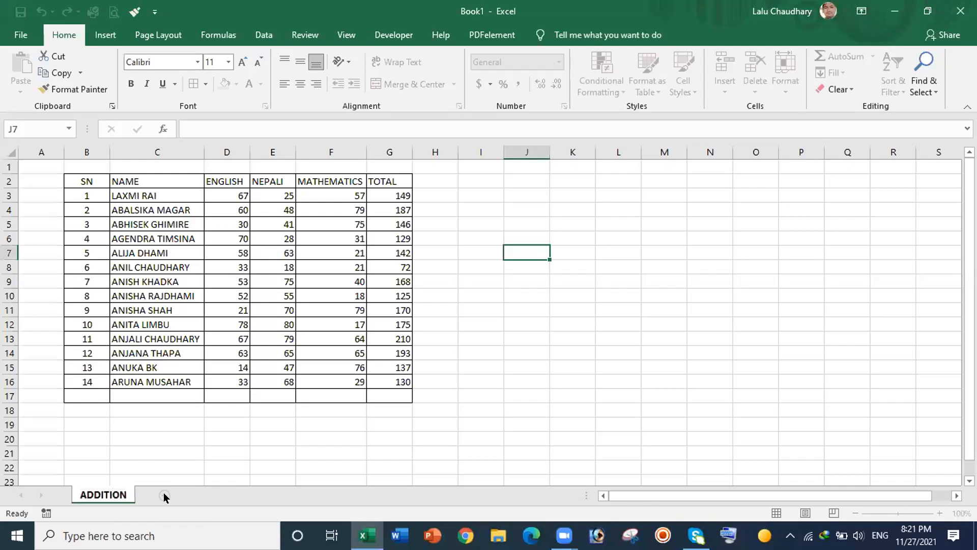
{"action": "left_click", "coordinate": [164, 496]}
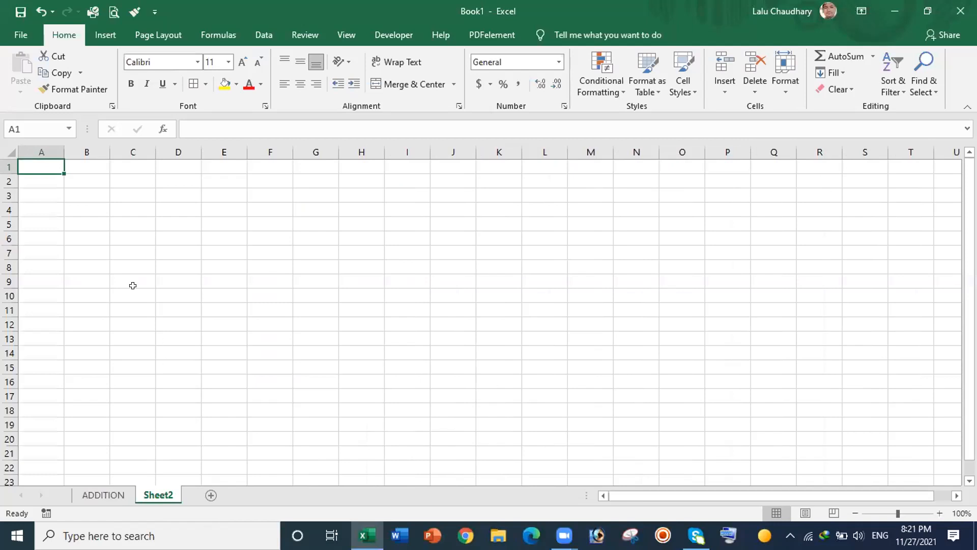
{"action": "left_click", "coordinate": [133, 209]}
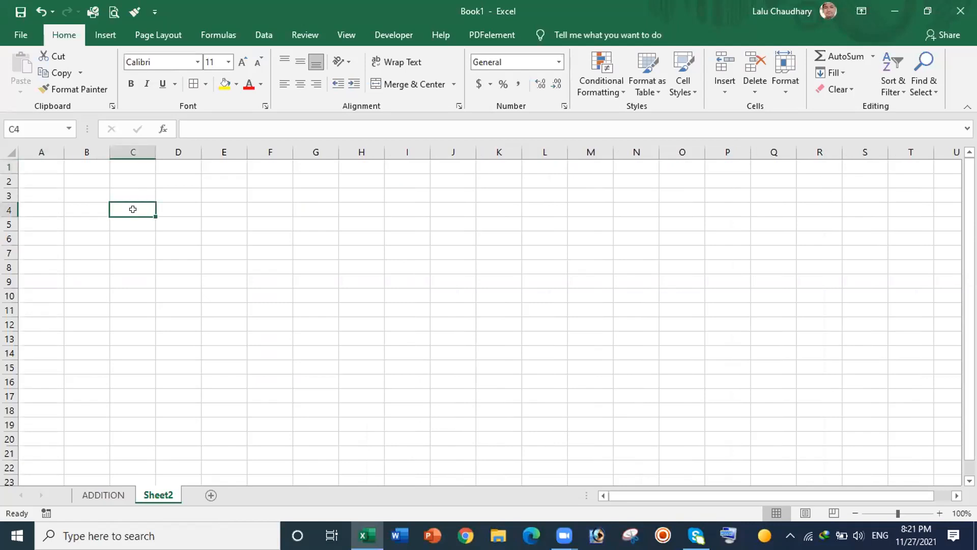
Step: Enter 10 and 20 in C4:C5 and extend the series to 130 in C16
{"action": "type", "text": "10"}
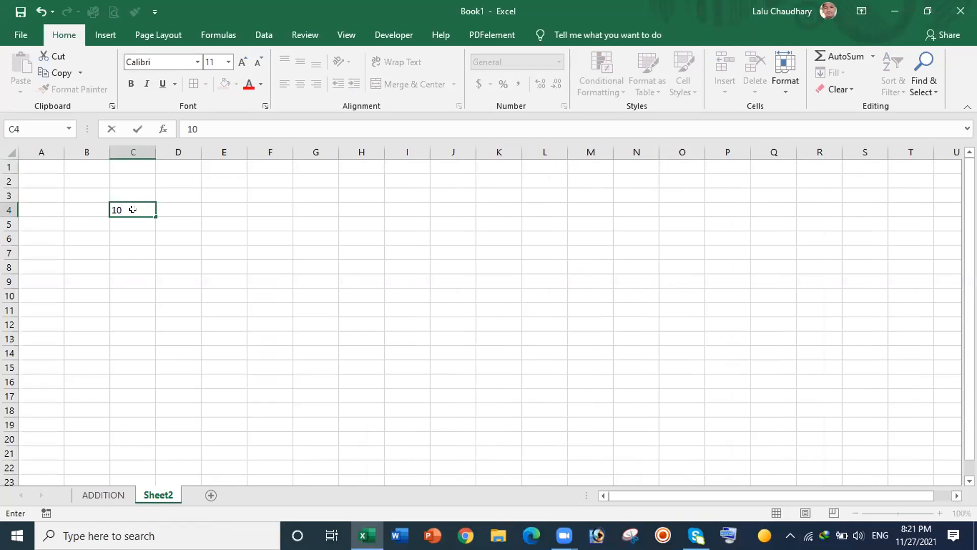
{"action": "key", "text": "Return"}
{"action": "type", "text": "20"}
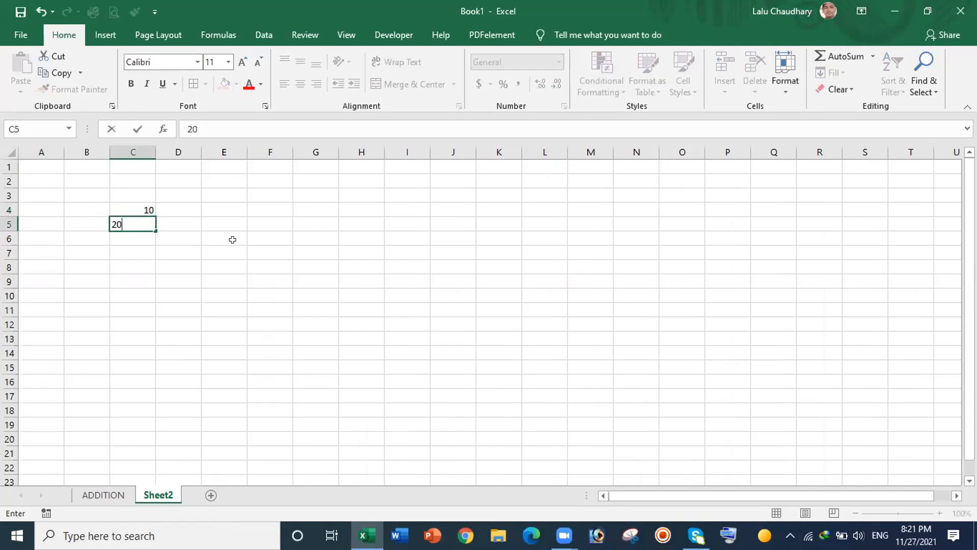
{"action": "left_click", "coordinate": [221, 225]}
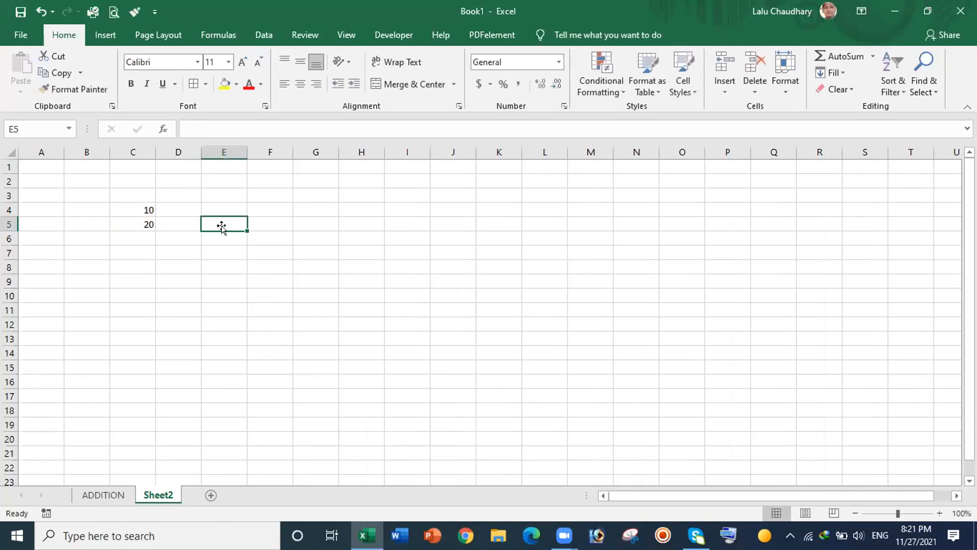
{"action": "left_click", "coordinate": [135, 202]}
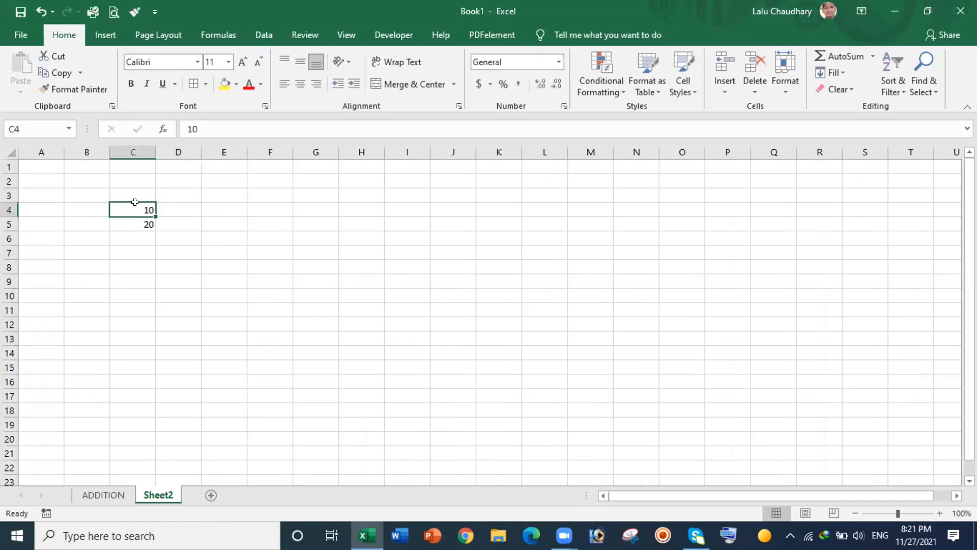
{"action": "left_click_drag", "start_coordinate": [132, 212], "coordinate": [153, 390]}
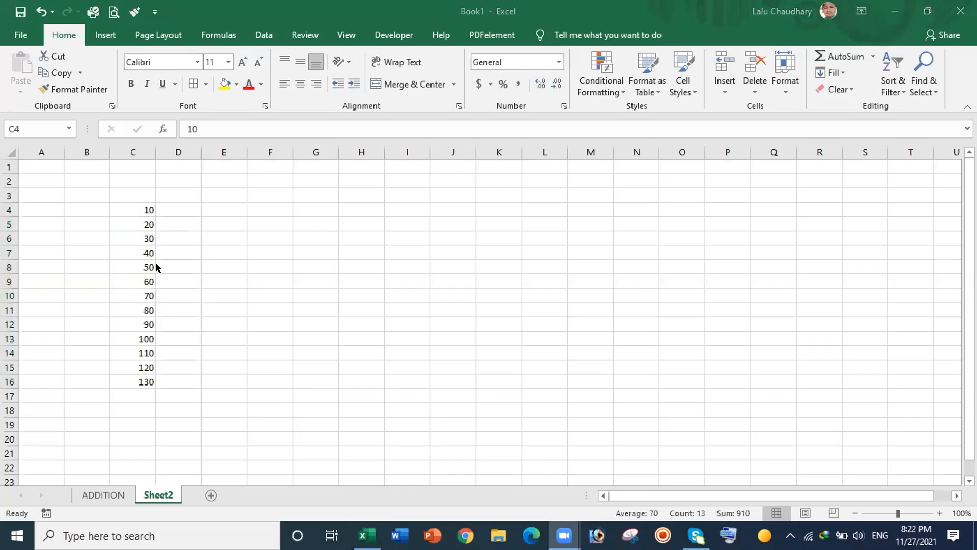
{"action": "left_click", "coordinate": [133, 191]}
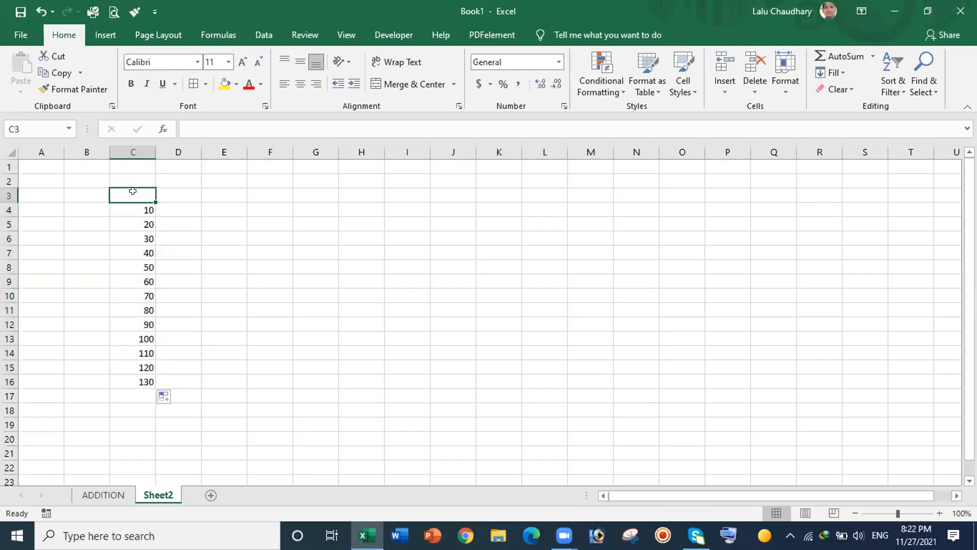
Step: Type the headings A in C3 and B in D3
{"action": "type", "text": "A"}
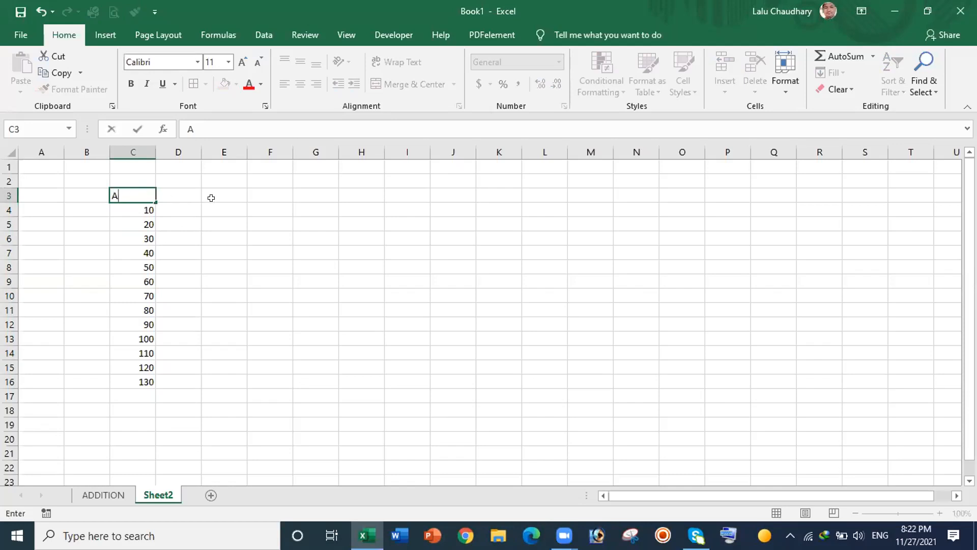
{"action": "left_click", "coordinate": [189, 192]}
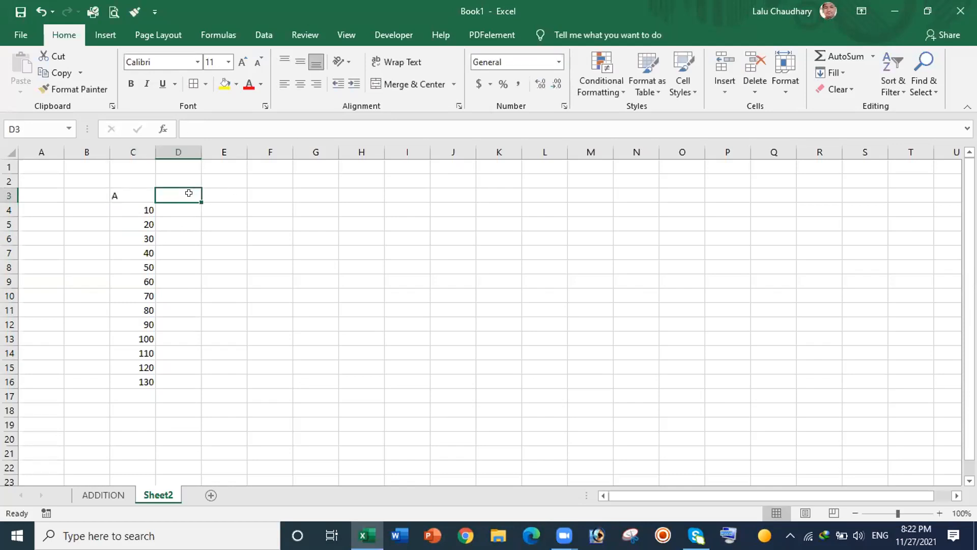
{"action": "type", "text": "B"}
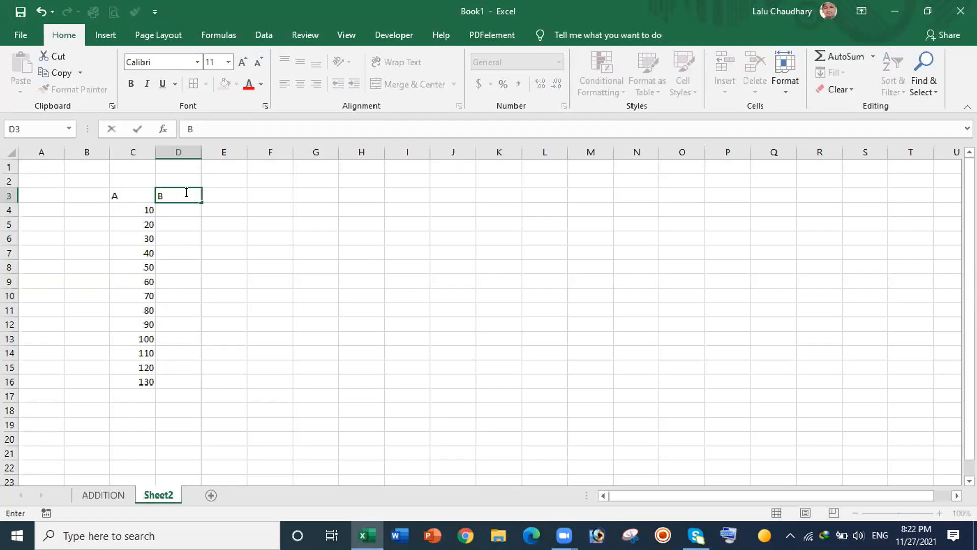
{"action": "left_click", "coordinate": [180, 209]}
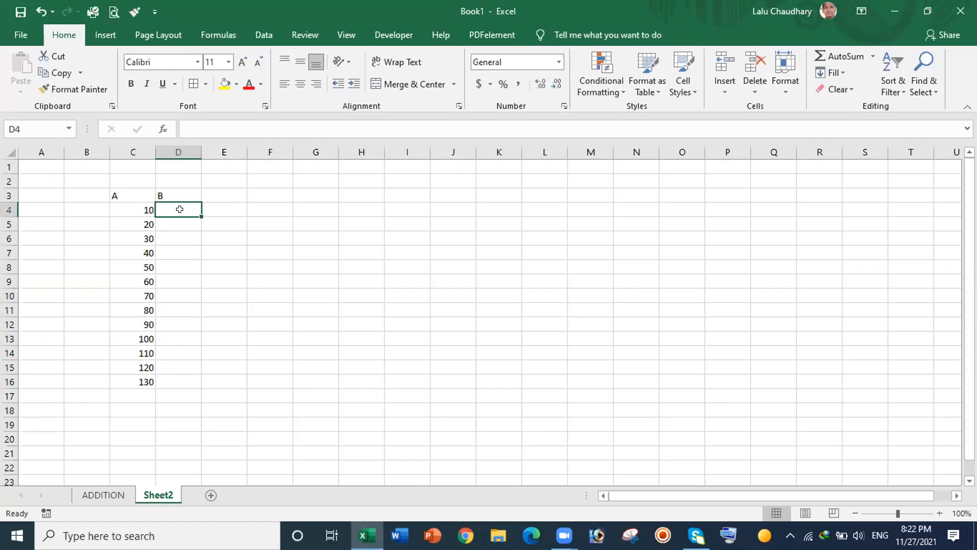
Step: Enter 2 and 4 in D4:D5 and extend the series to 26 in D16
{"action": "type", "text": "2"}
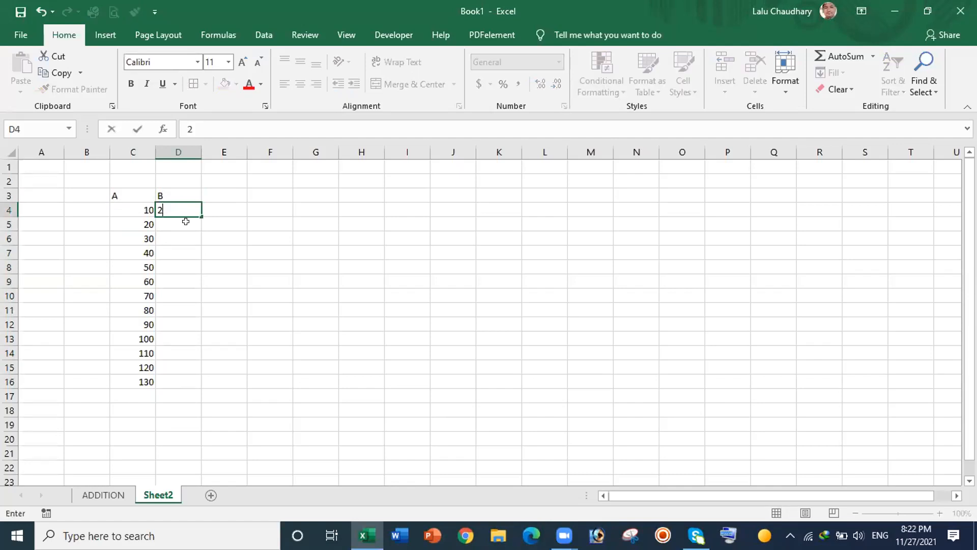
{"action": "left_click", "coordinate": [183, 218]}
{"action": "type", "text": "4"}
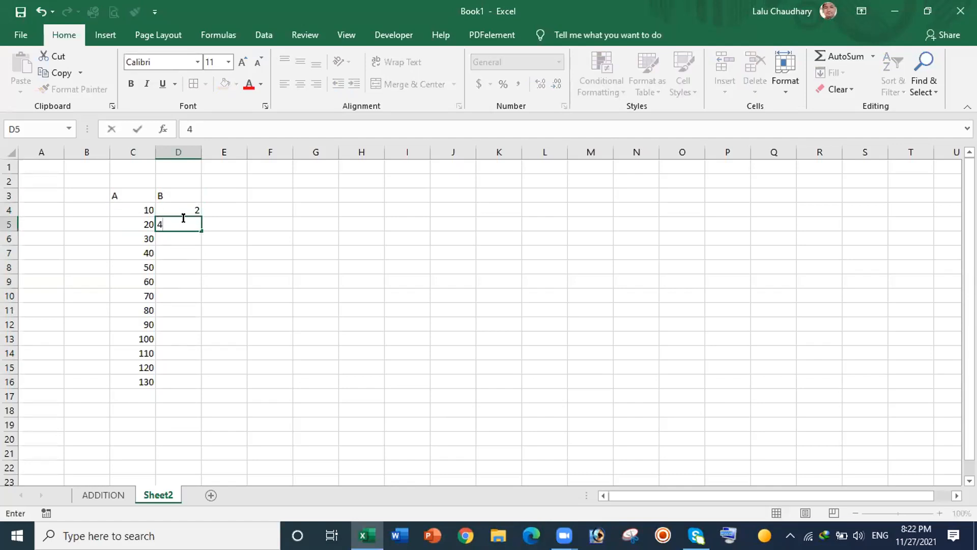
{"action": "left_click", "coordinate": [216, 250]}
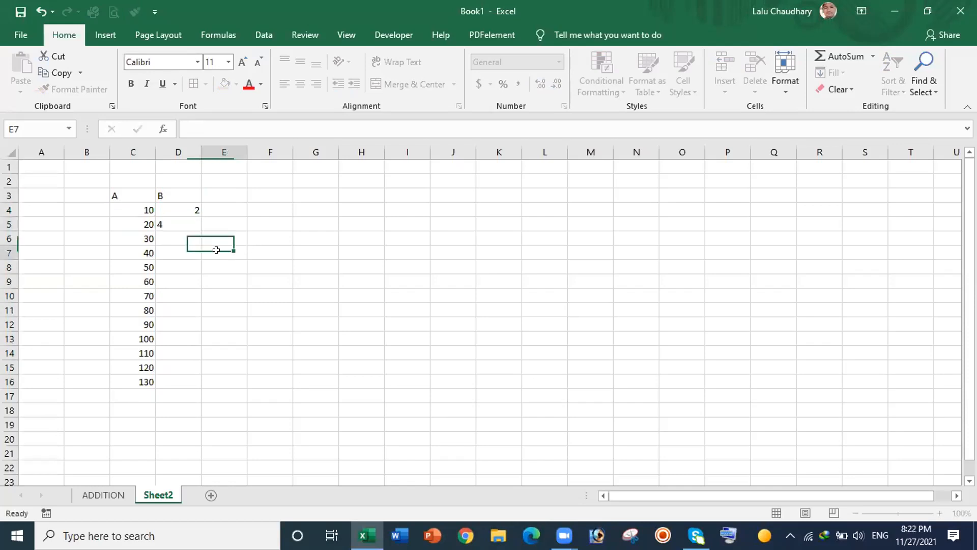
{"action": "left_click_drag", "start_coordinate": [179, 207], "coordinate": [194, 385]}
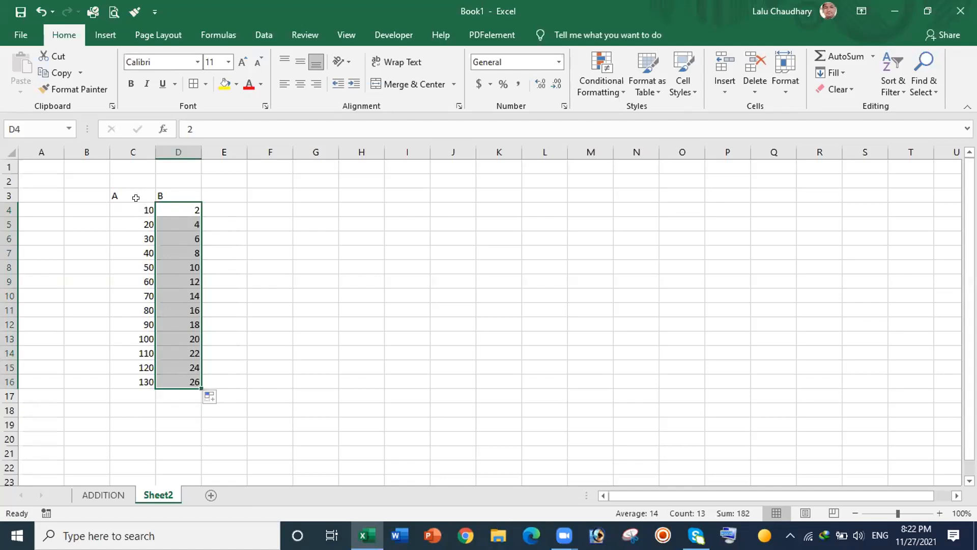
{"action": "left_click_drag", "start_coordinate": [135, 196], "coordinate": [134, 381]}
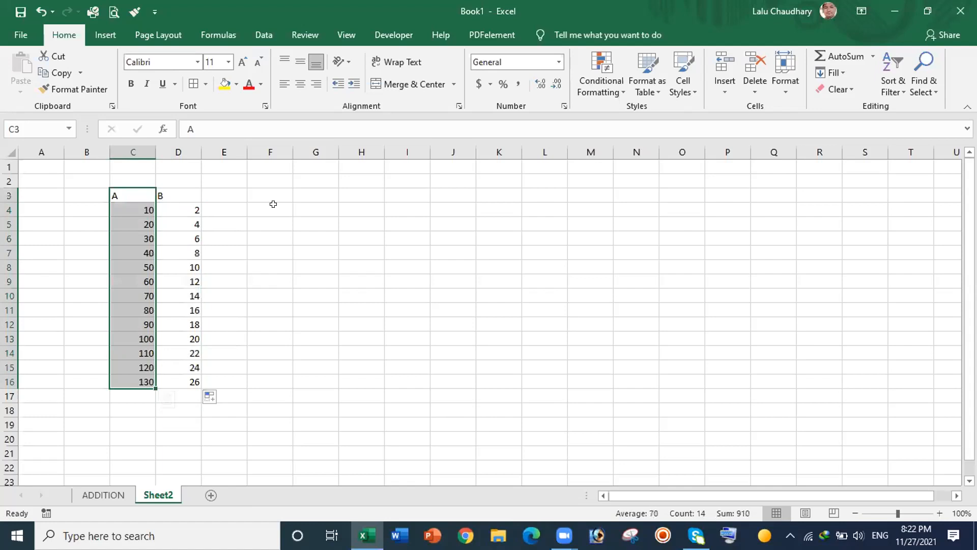
Step: Center the contents of C3:C16 and D3:D16
{"action": "left_click", "coordinate": [300, 84]}
{"action": "left_click_drag", "start_coordinate": [180, 195], "coordinate": [188, 375]}
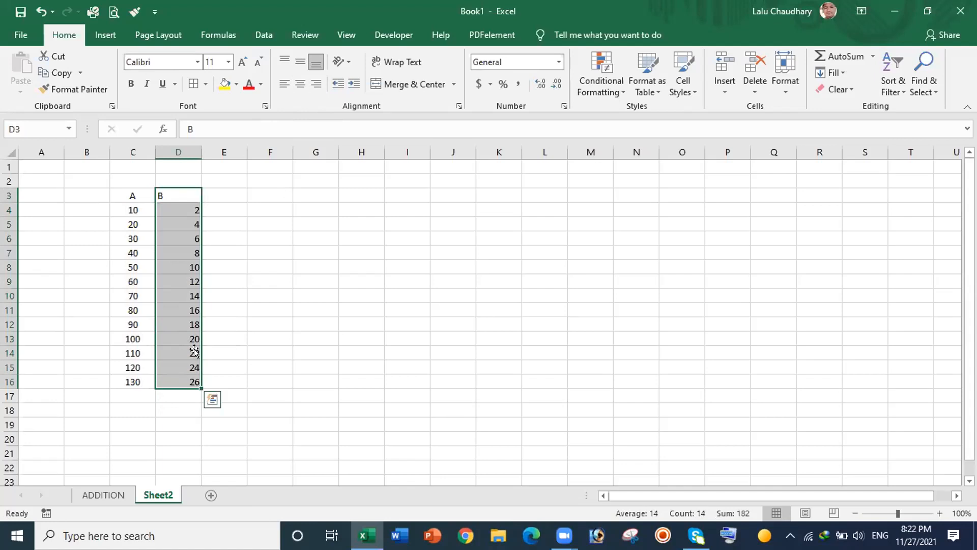
{"action": "left_click", "coordinate": [300, 85]}
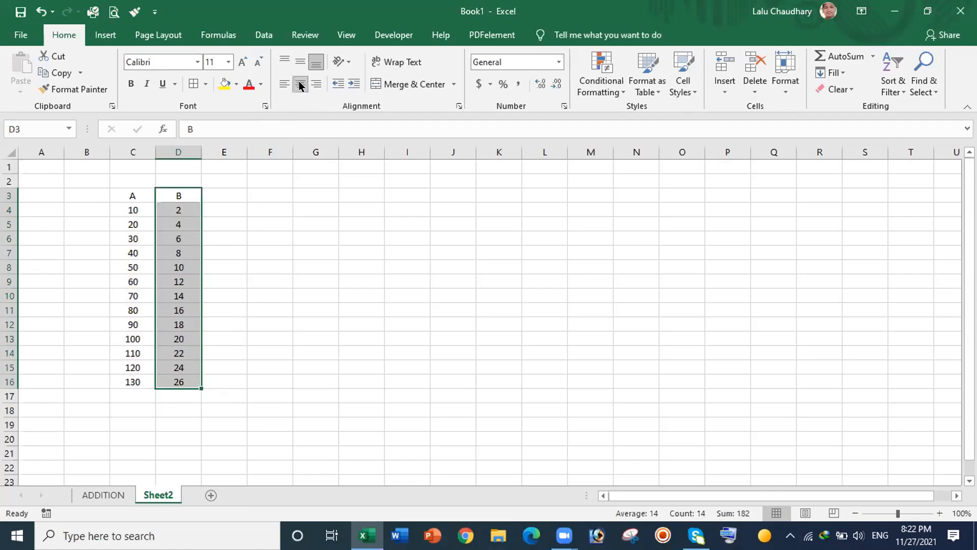
{"action": "left_click", "coordinate": [224, 193]}
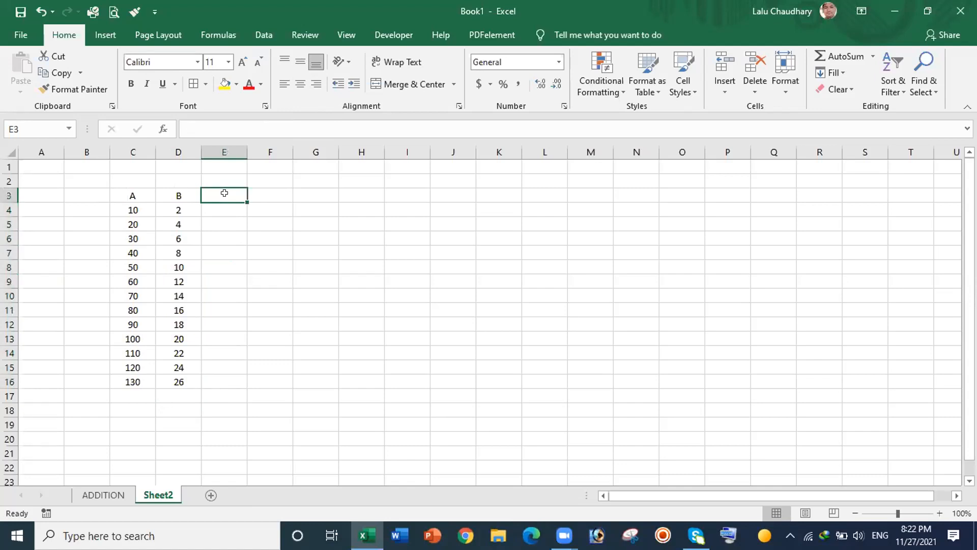
Step: Type DIFFERENCE in E3 and enter =C4-D4 in E4, giving 8
{"action": "type", "text": "D"}
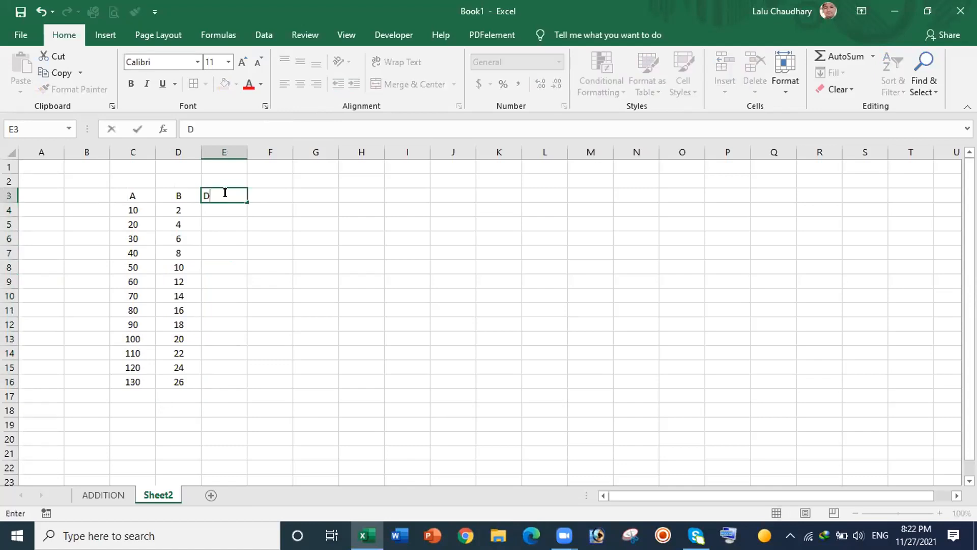
{"action": "type", "text": "IFFERENCE"}
{"action": "left_click", "coordinate": [277, 251]}
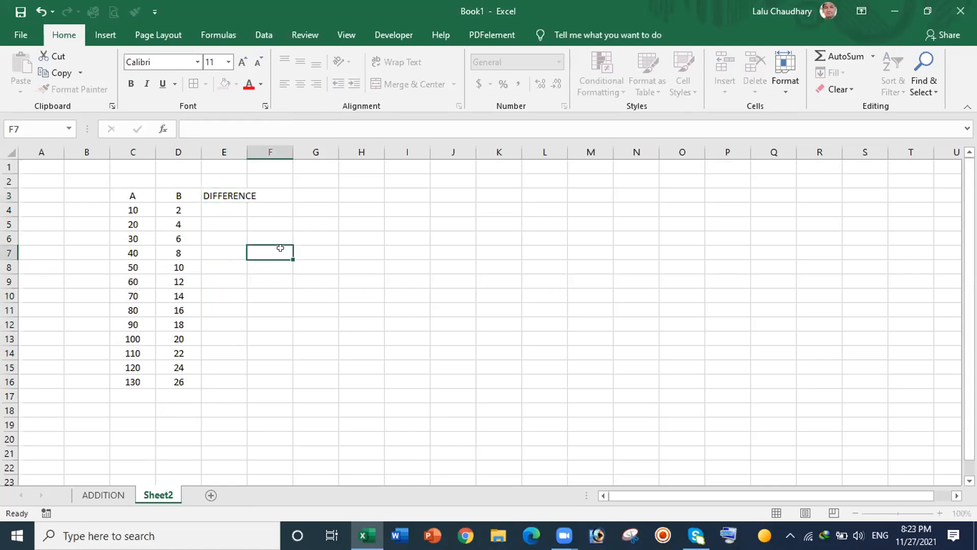
{"action": "left_click", "coordinate": [226, 206]}
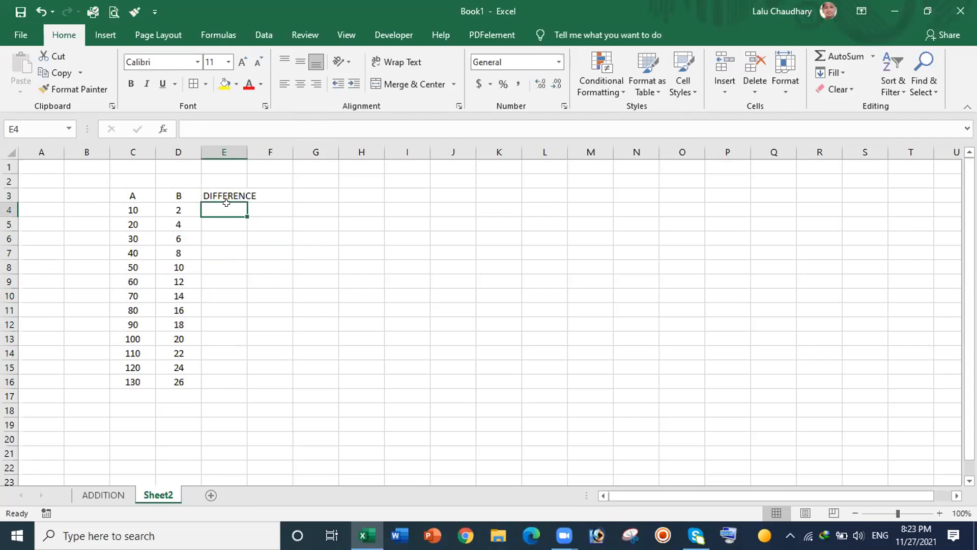
{"action": "type", "text": "="}
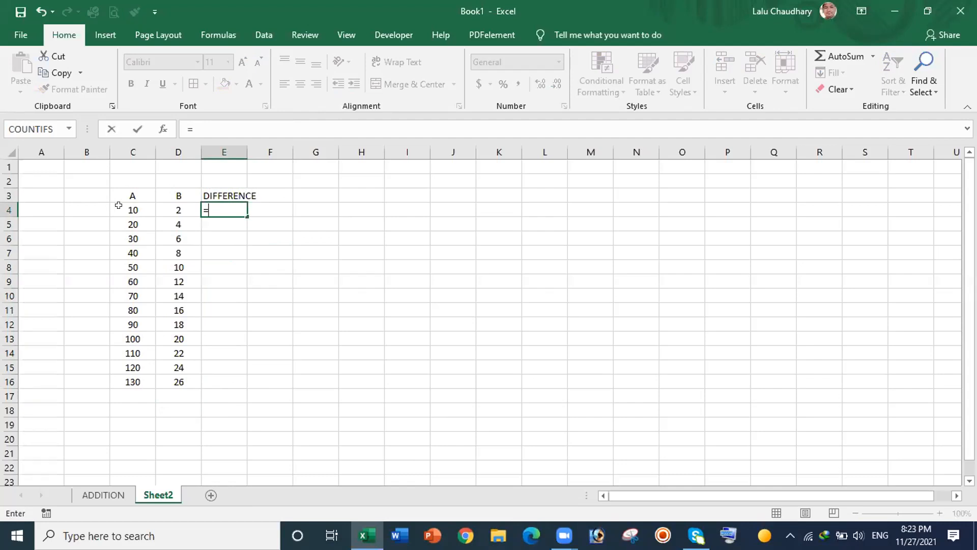
{"action": "left_click", "coordinate": [119, 205]}
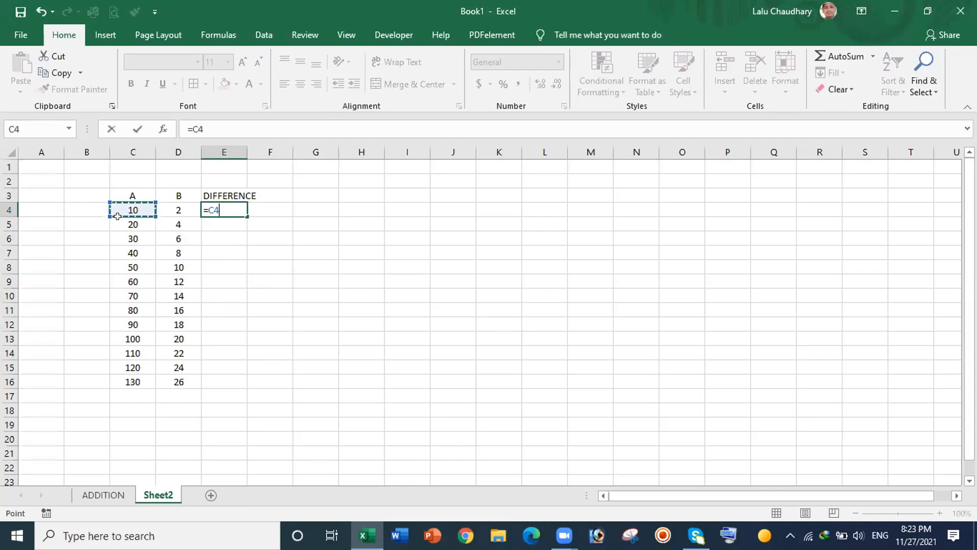
{"action": "type", "text": "-"}
{"action": "left_click", "coordinate": [176, 210]}
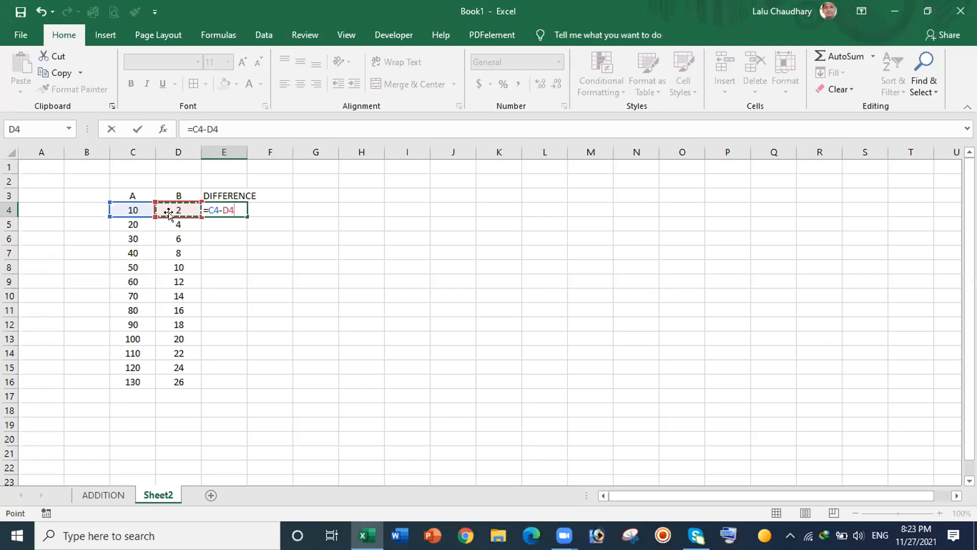
{"action": "key", "text": "Return"}
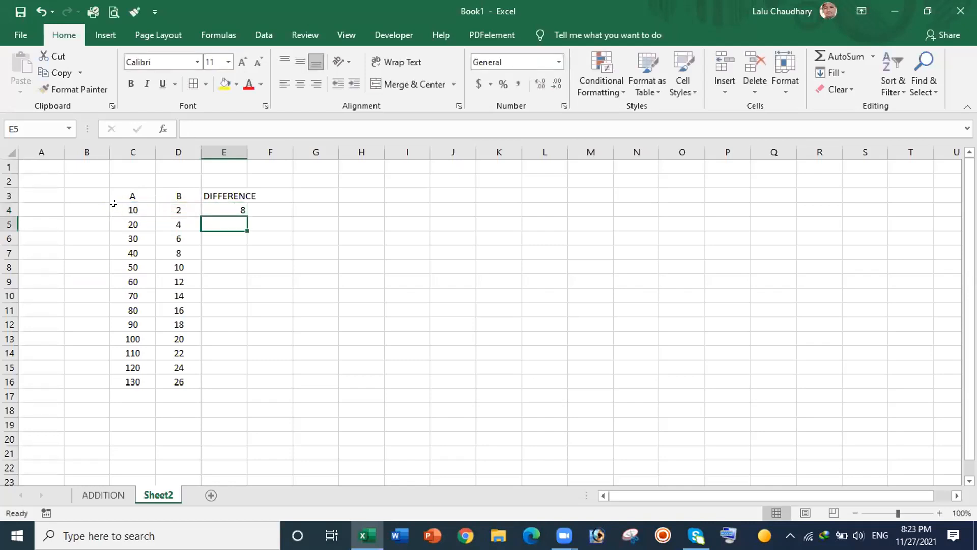
{"action": "left_click", "coordinate": [224, 208]}
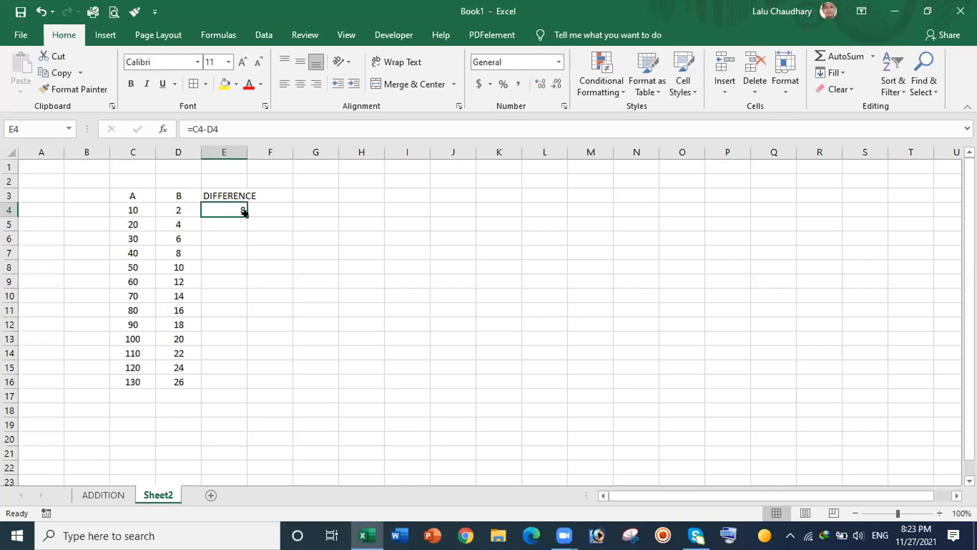
Step: Fill the =C4-D4 formula down E4:E16, giving differences from 8 to 104
{"action": "double_click", "coordinate": [246, 214]}
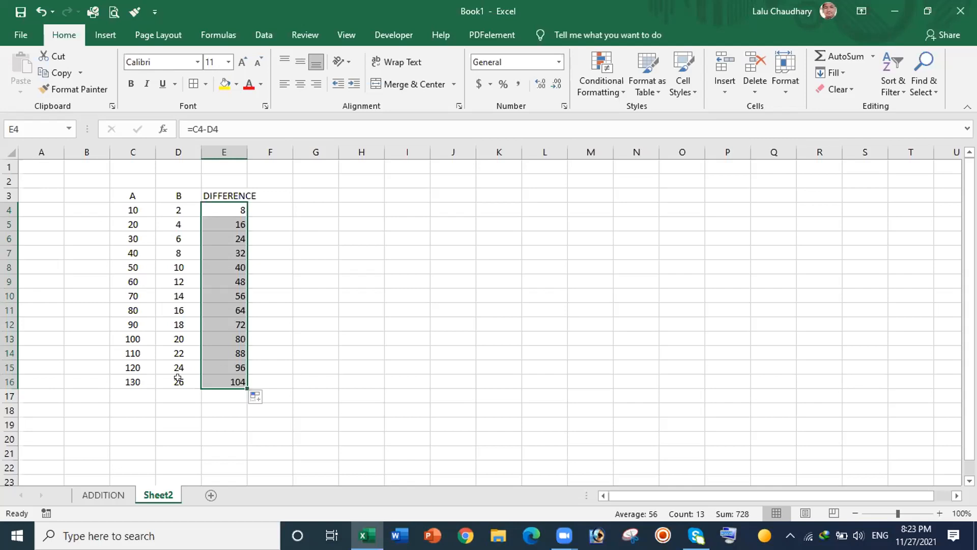
Step: Rename the Sheet2 tab to 'SUBTRACT'
{"action": "right_click", "coordinate": [166, 497]}
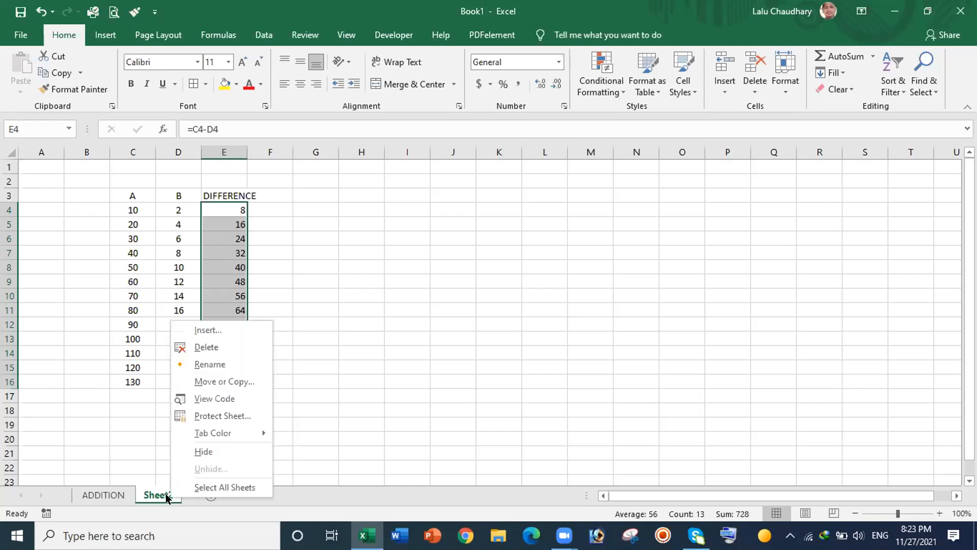
{"action": "left_click", "coordinate": [209, 361]}
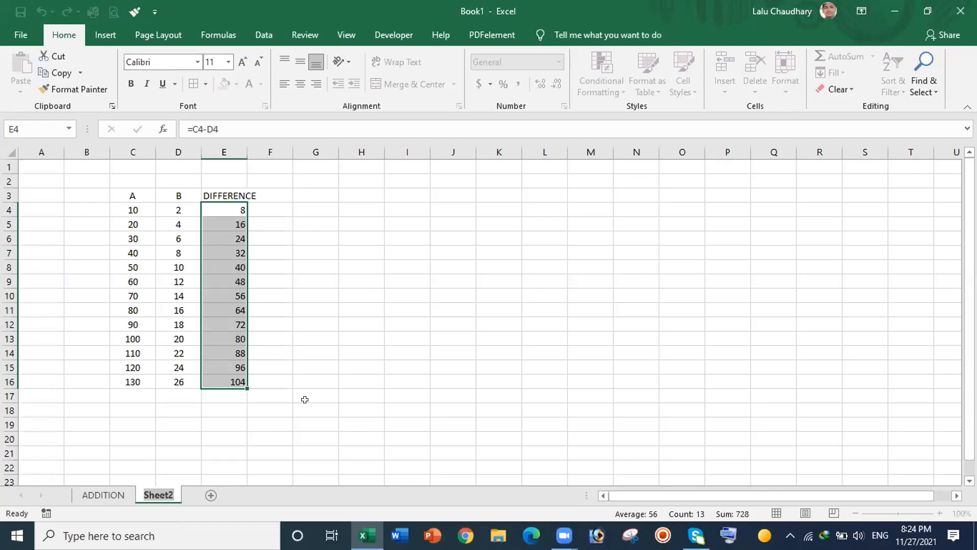
{"action": "type", "text": "SUB"}
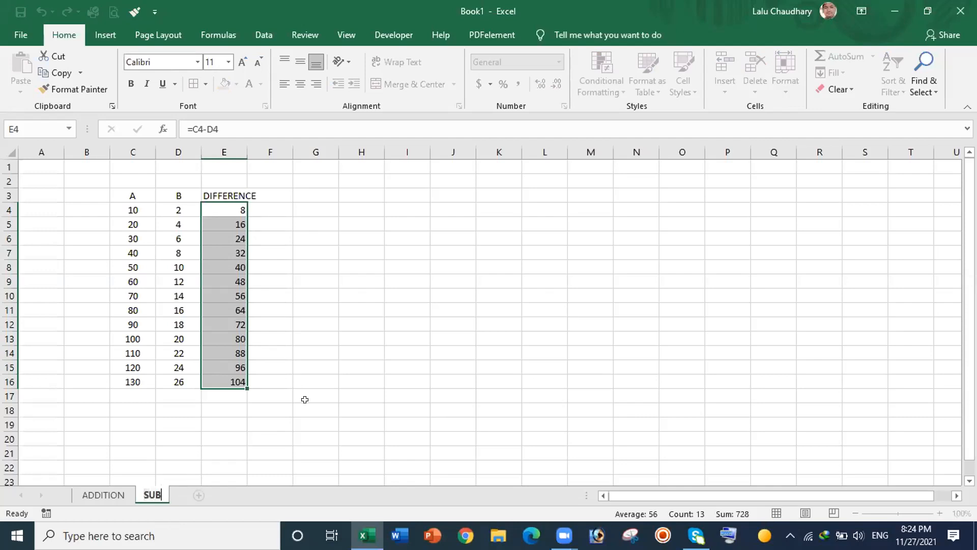
{"action": "type", "text": "TRACT"}
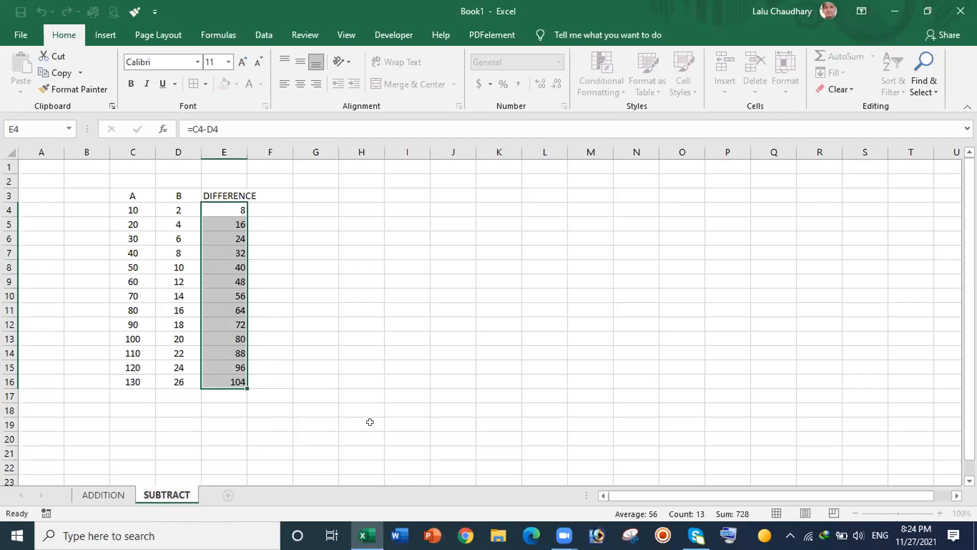
{"action": "left_click", "coordinate": [362, 384]}
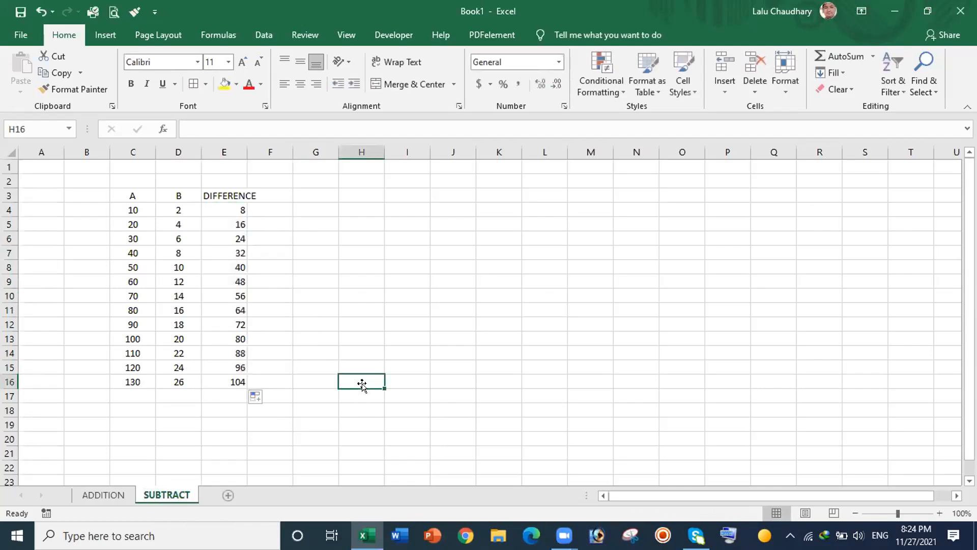
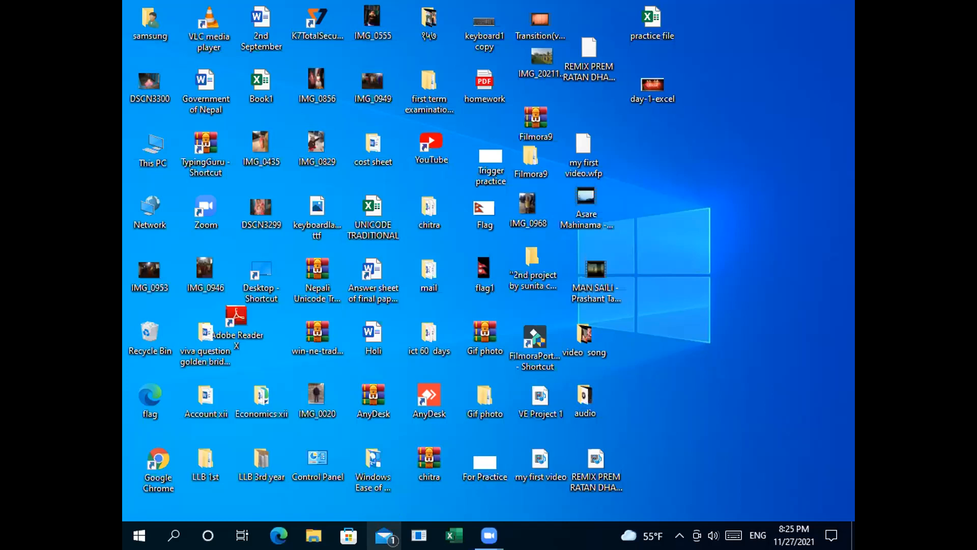
Step: Launch Excel and create a new blank workbook, Book1, with an empty Sheet1
{"action": "left_click", "coordinate": [454, 535]}
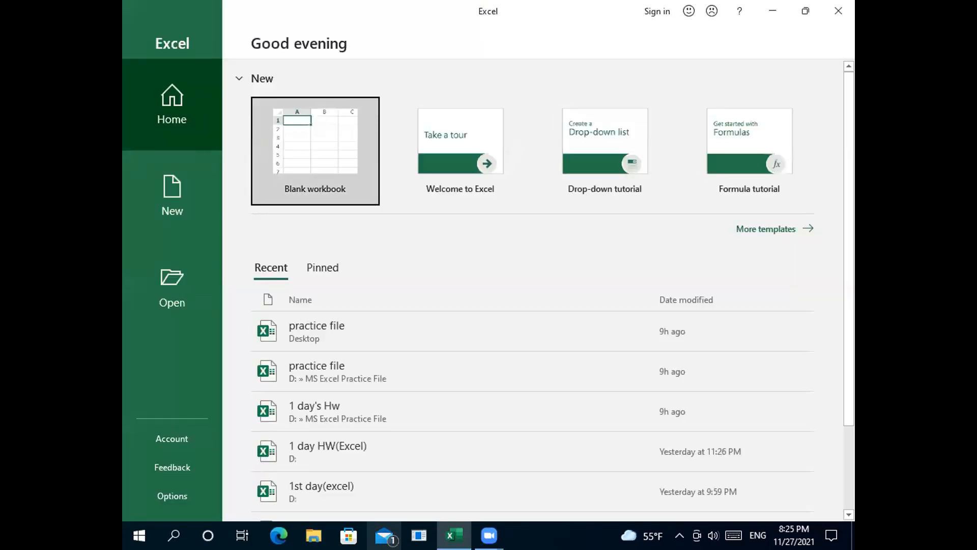
{"action": "left_click", "coordinate": [305, 152]}
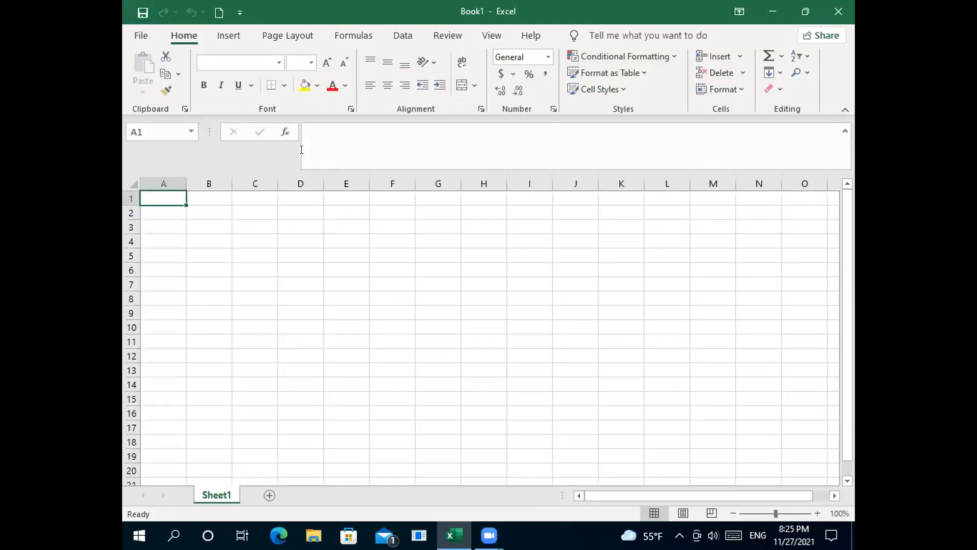
{"action": "left_click", "coordinate": [300, 149]}
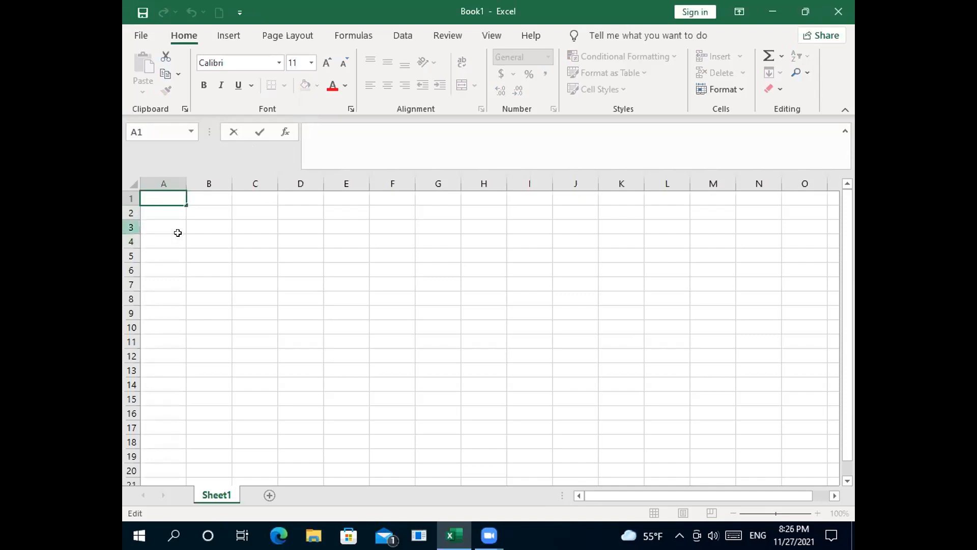
Step: Enter the headings SN in B2 and NAME in C2
{"action": "left_click", "coordinate": [207, 211]}
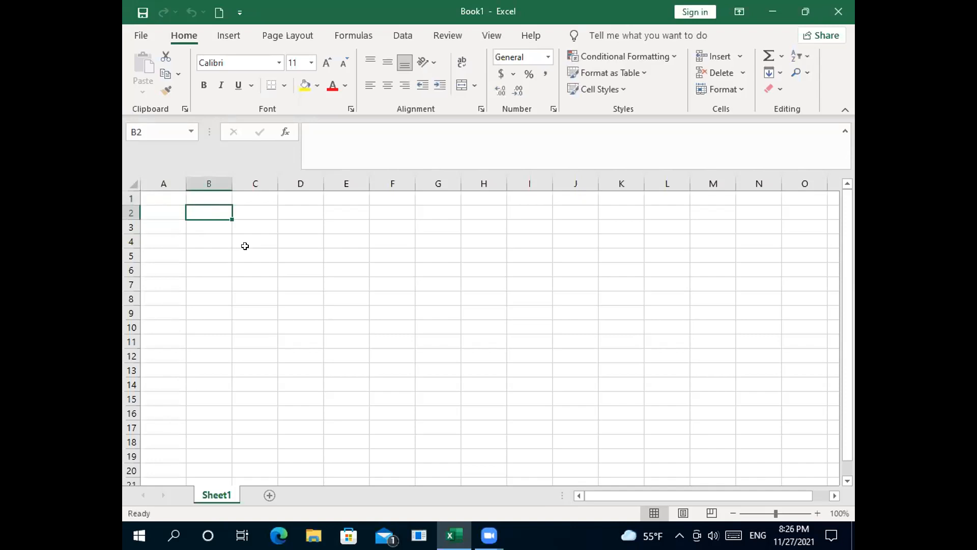
{"action": "type", "text": "sn"}
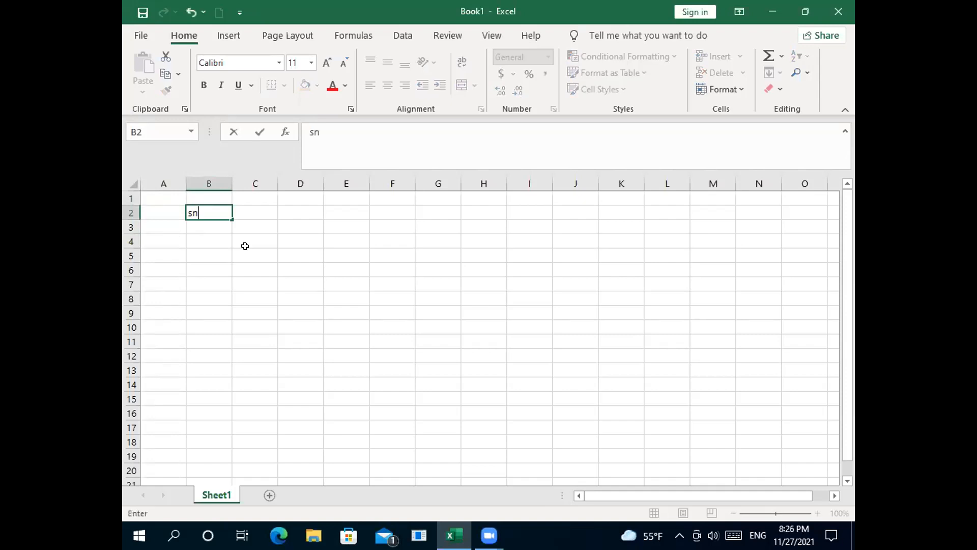
{"action": "key", "text": "BackSpace"}
{"action": "key", "text": "BackSpace"}
{"action": "type", "text": "s"}
{"action": "key", "text": "BackSpace"}
{"action": "type", "text": "SN"}
{"action": "left_click", "coordinate": [256, 211]}
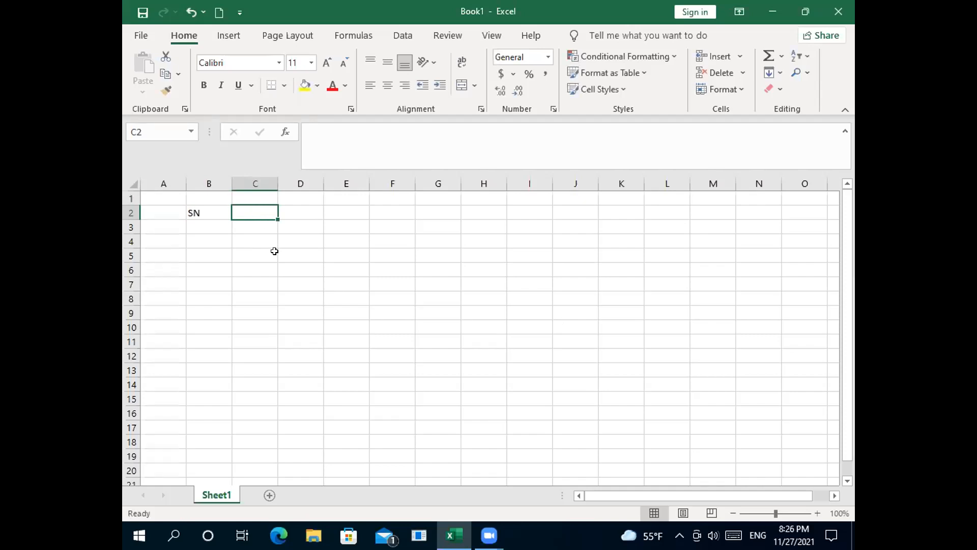
{"action": "type", "text": "NA"}
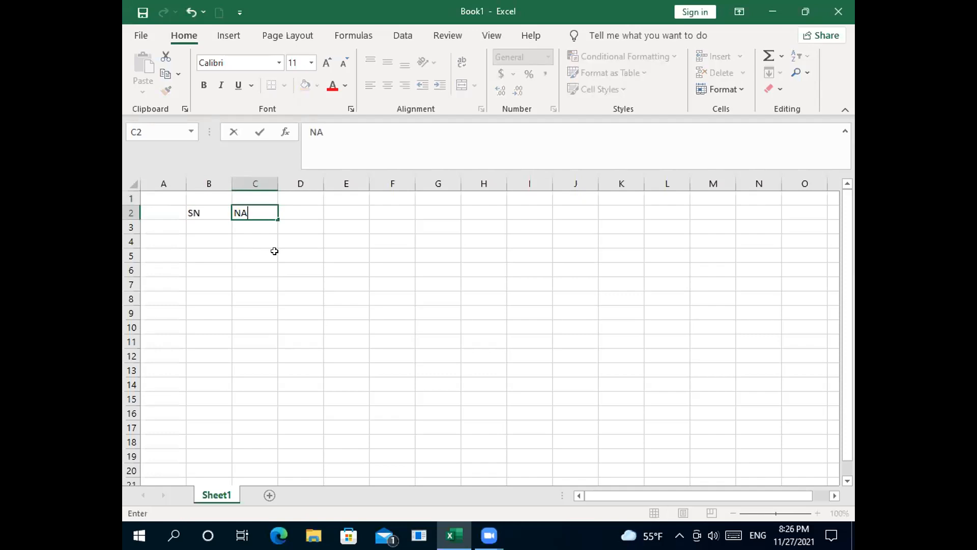
{"action": "type", "text": "ME"}
Step: Add the headings ENGLISH, NEPALI and MATH in D2:F2, dismissing the save prompt
{"action": "left_click", "coordinate": [292, 205]}
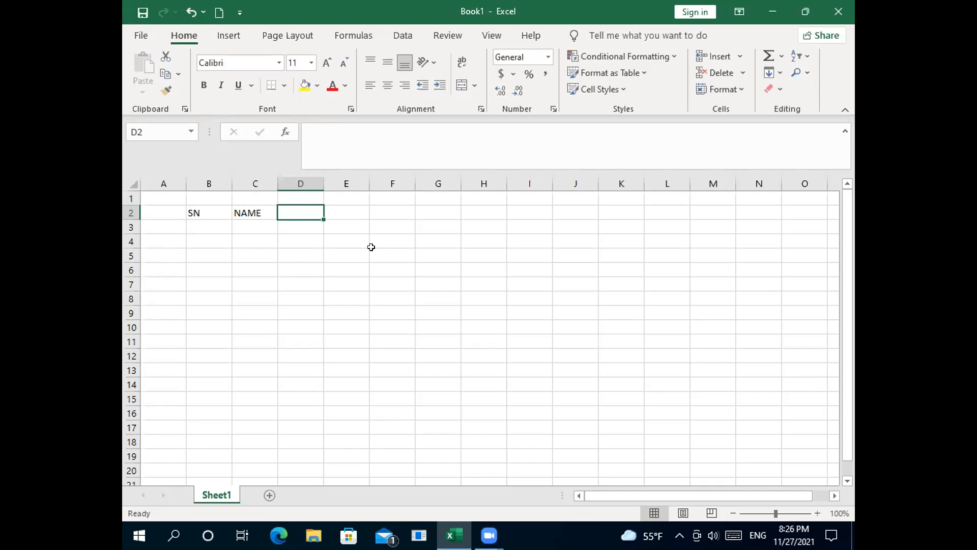
{"action": "type", "text": "ENGLISH"}
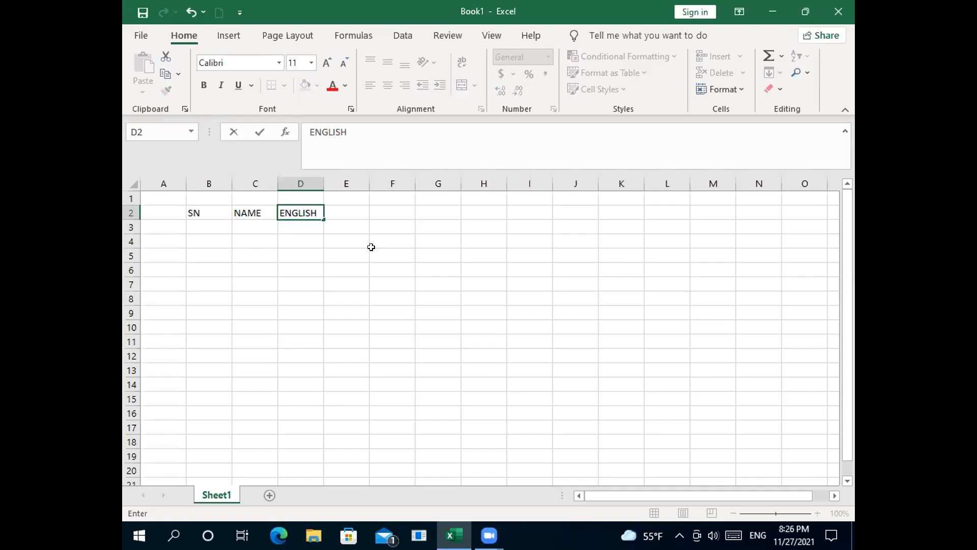
{"action": "left_click", "coordinate": [332, 212]}
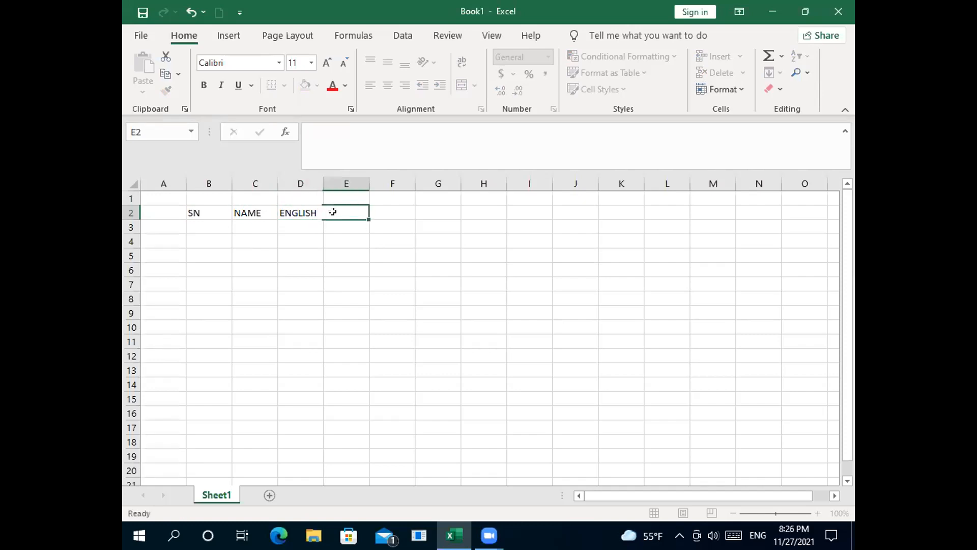
{"action": "type", "text": "NEP"}
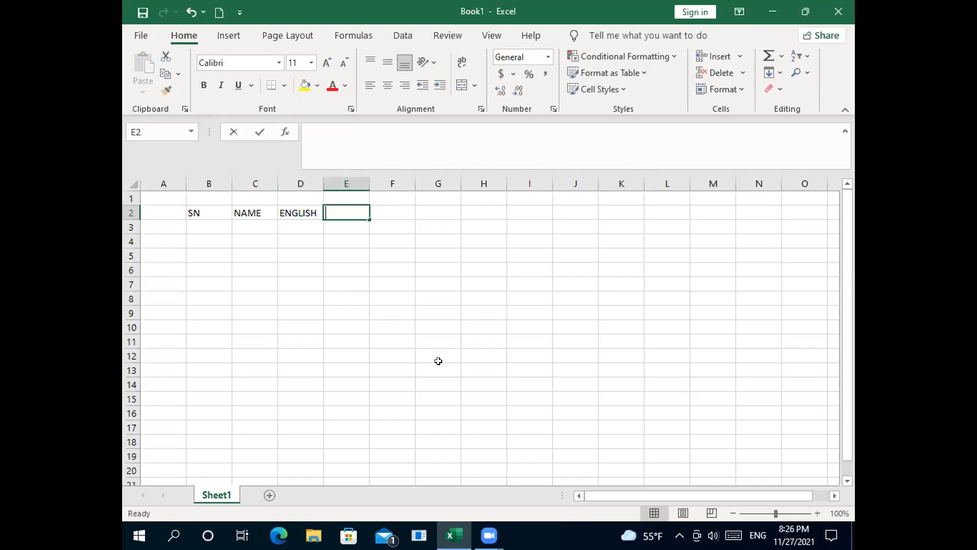
{"action": "type", "text": "A"}
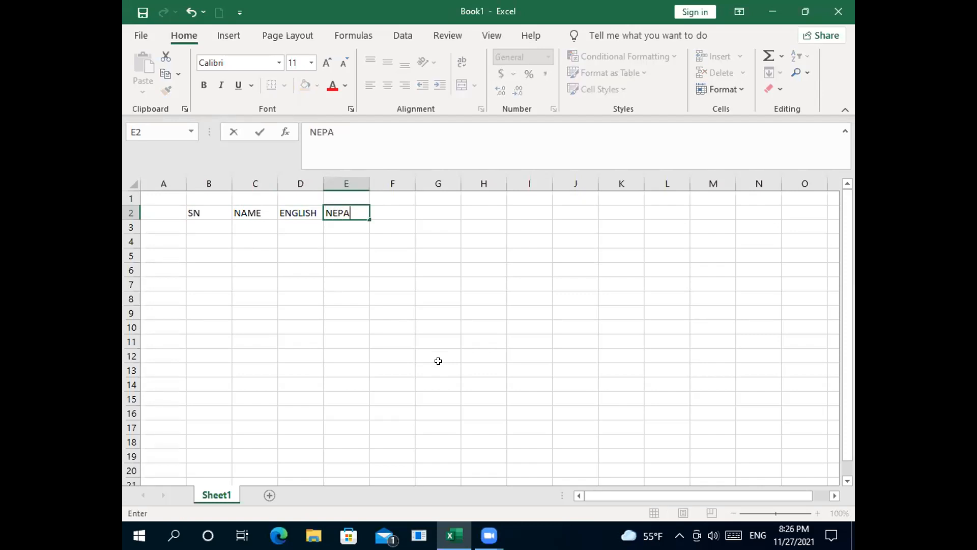
{"action": "type", "text": "LI"}
{"action": "left_click", "coordinate": [391, 206]}
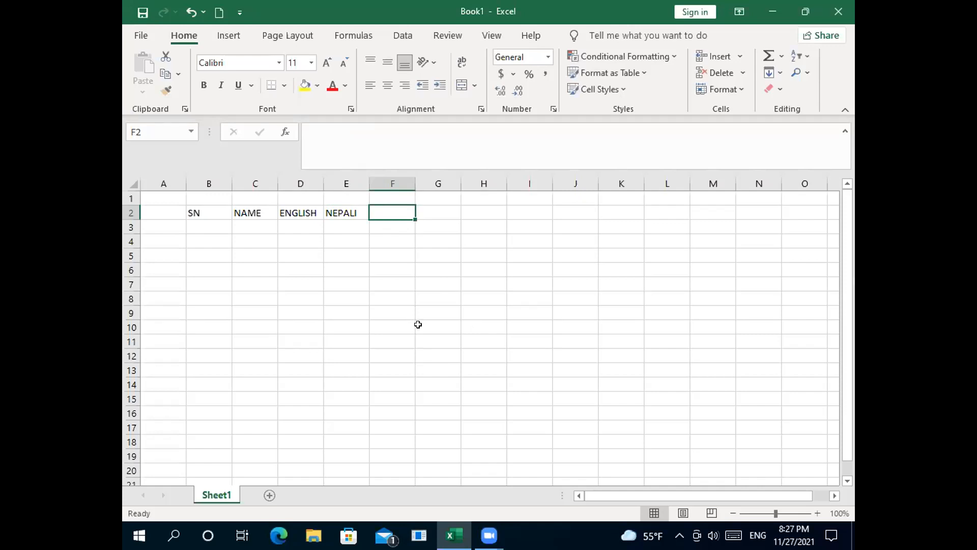
{"action": "type", "text": "MATH"}
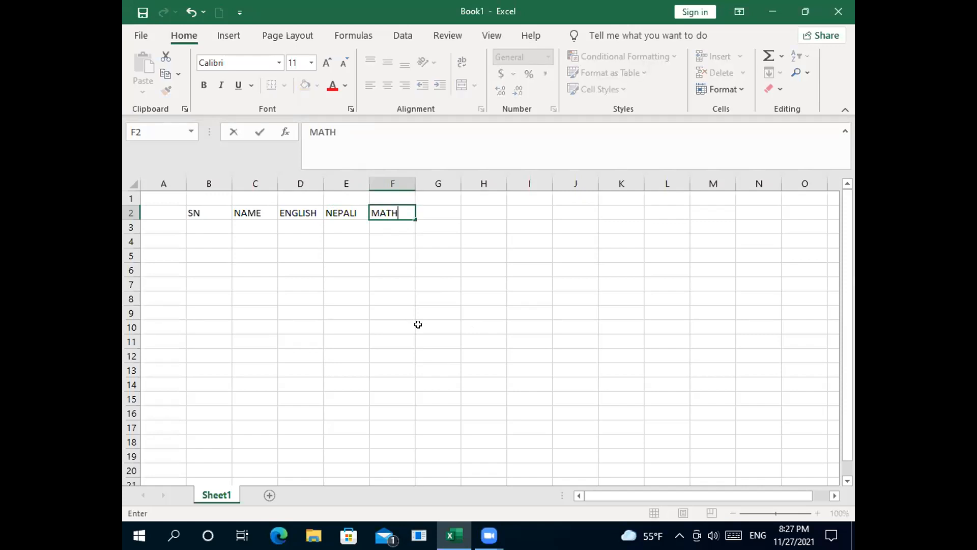
{"action": "left_click", "coordinate": [417, 298]}
{"action": "left_click", "coordinate": [390, 212]}
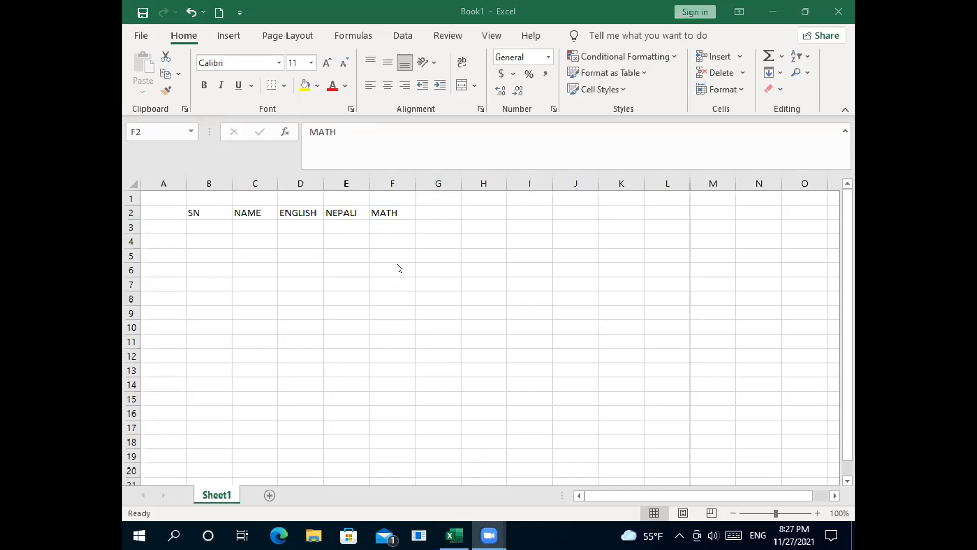
{"action": "left_click", "coordinate": [750, 153]}
Step: Enter 1 and 2 in B3:B4 and fill the serial numbers down to 15 in B17
{"action": "left_click", "coordinate": [192, 227]}
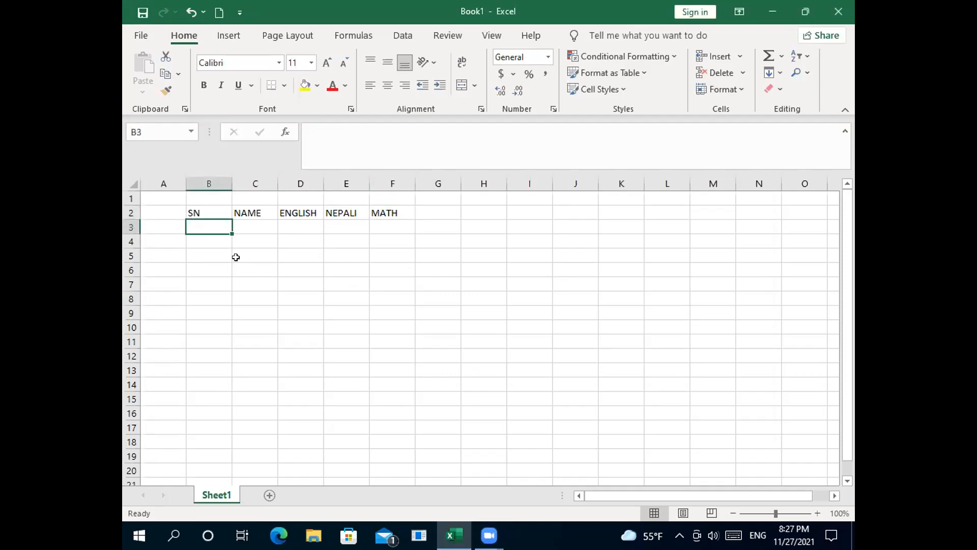
{"action": "type", "text": "1"}
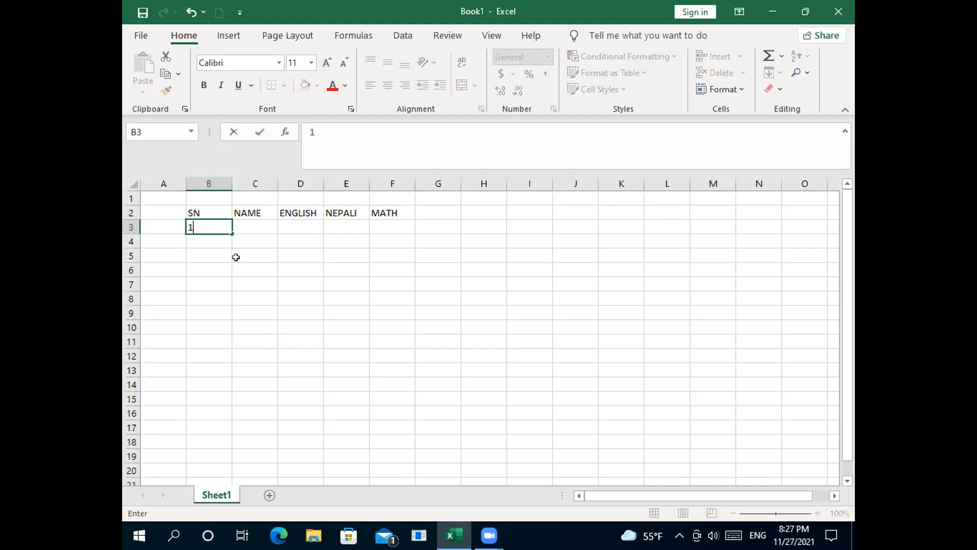
{"action": "key", "text": "Return"}
{"action": "type", "text": "2"}
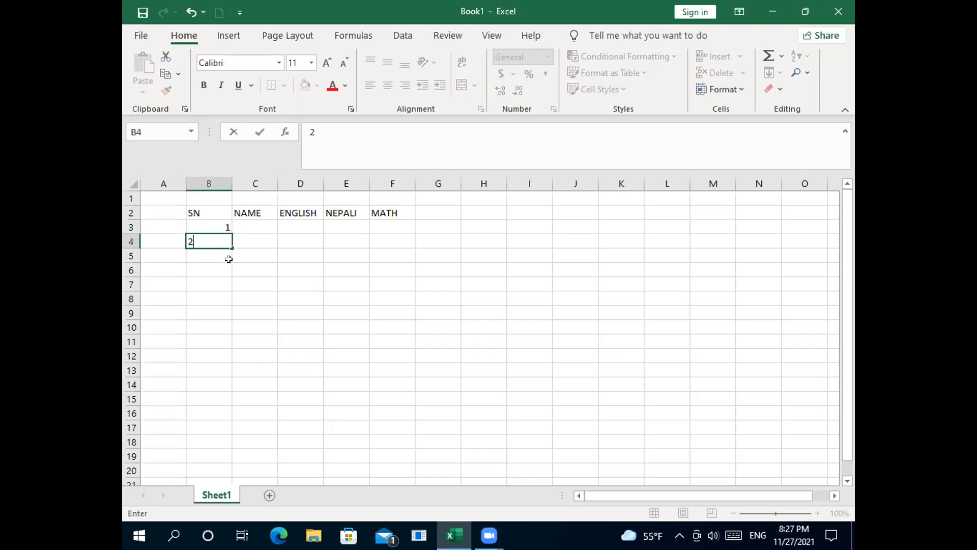
{"action": "key", "text": "Return"}
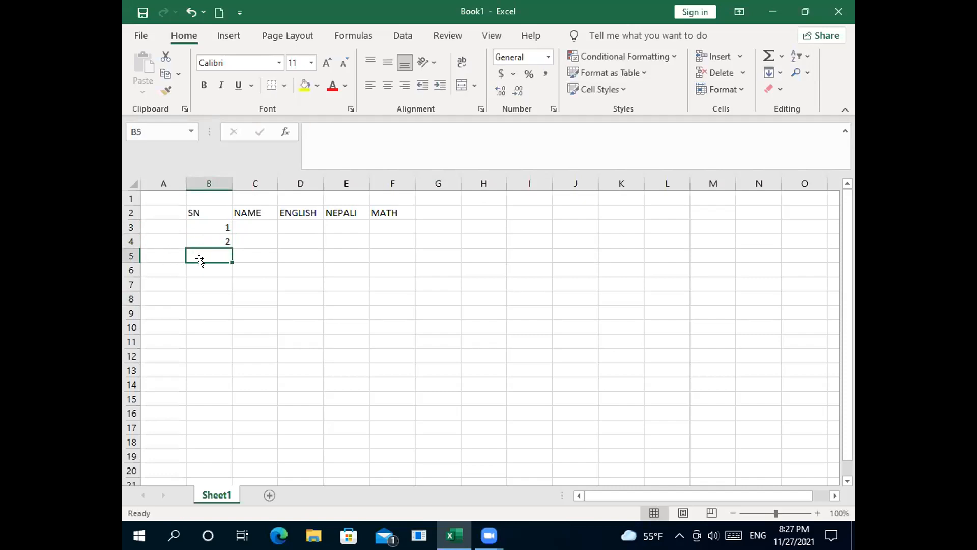
{"action": "left_click", "coordinate": [196, 236]}
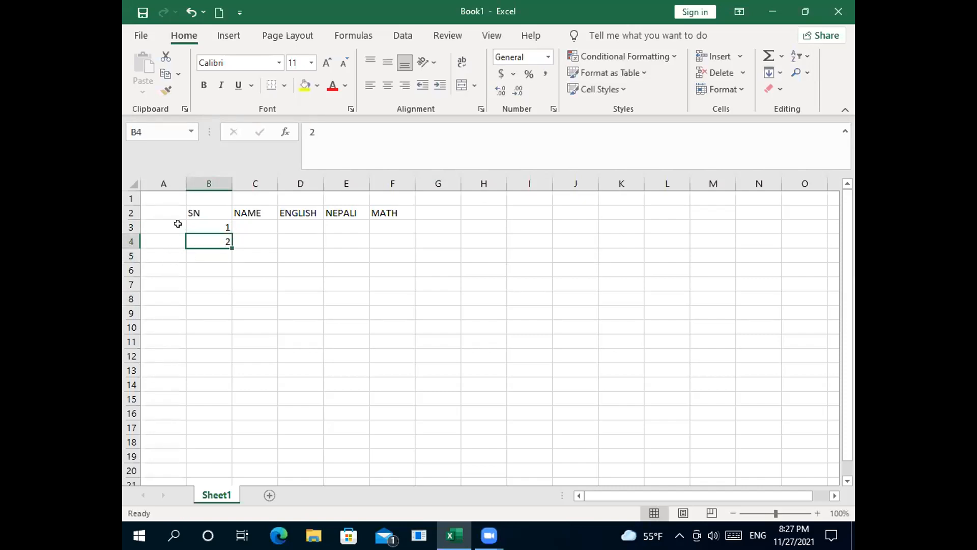
{"action": "left_click", "coordinate": [207, 222]}
{"action": "left_click_drag", "start_coordinate": [206, 222], "coordinate": [208, 239]}
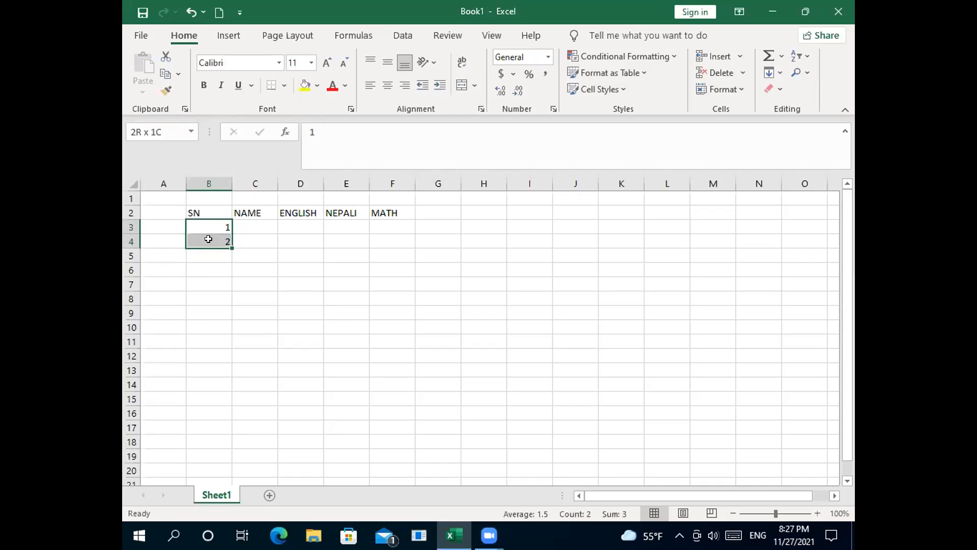
{"action": "left_click_drag", "start_coordinate": [209, 239], "coordinate": [232, 433]}
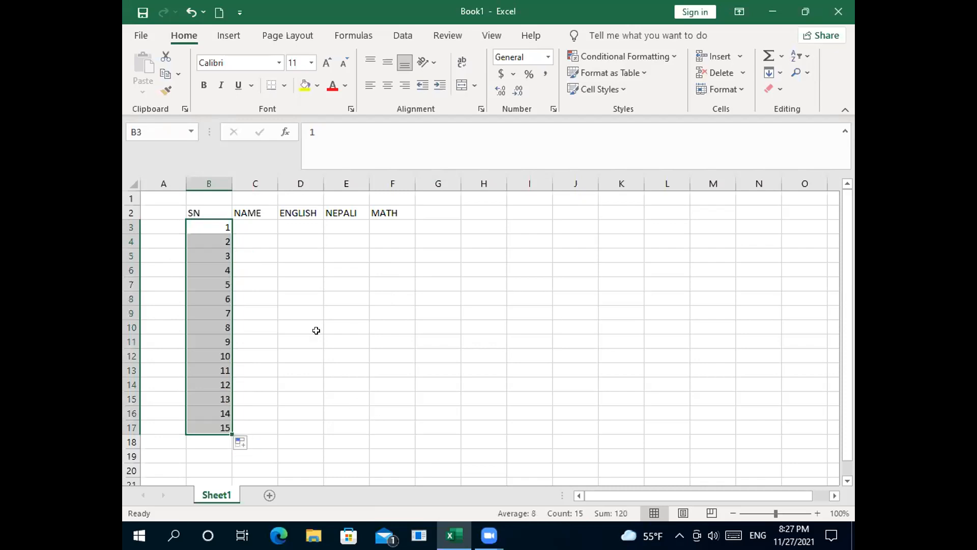
Step: Enter names A, B, C in C3:C5 and fill them repeating down to C17
{"action": "left_click", "coordinate": [259, 211]}
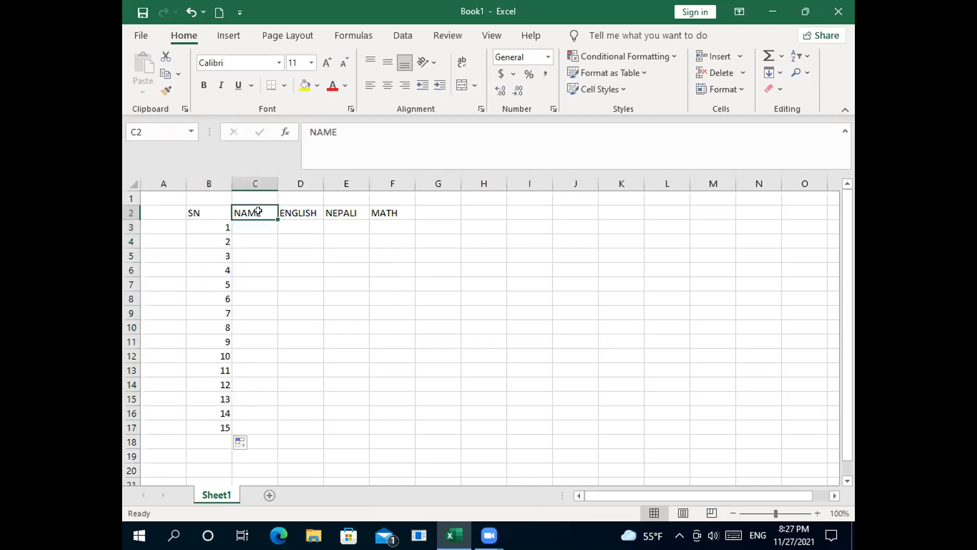
{"action": "left_click", "coordinate": [252, 224]}
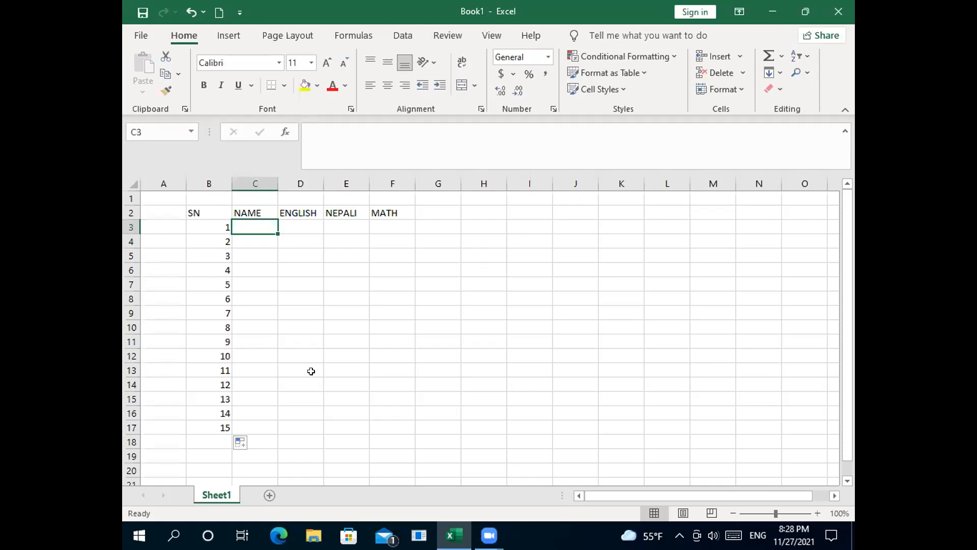
{"action": "type", "text": "A"}
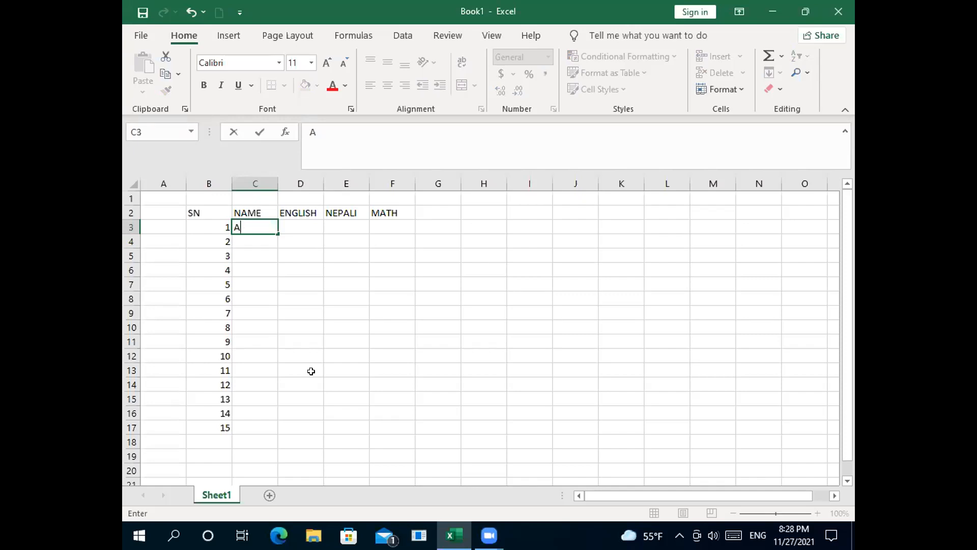
{"action": "type", "text": "BC"}
{"action": "key", "text": "BackSpace"}
{"action": "key", "text": "BackSpace"}
{"action": "key", "text": "Return"}
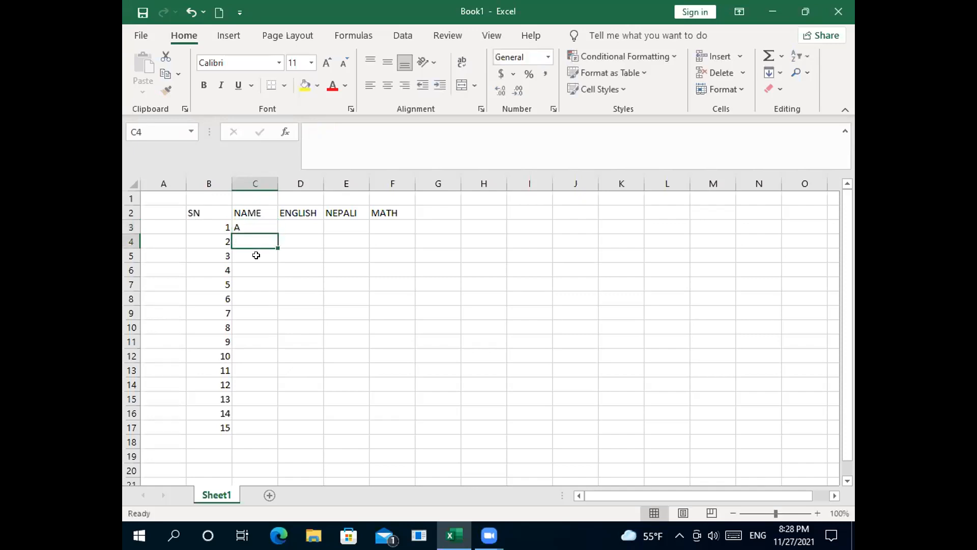
{"action": "type", "text": "B"}
{"action": "key", "text": "Return"}
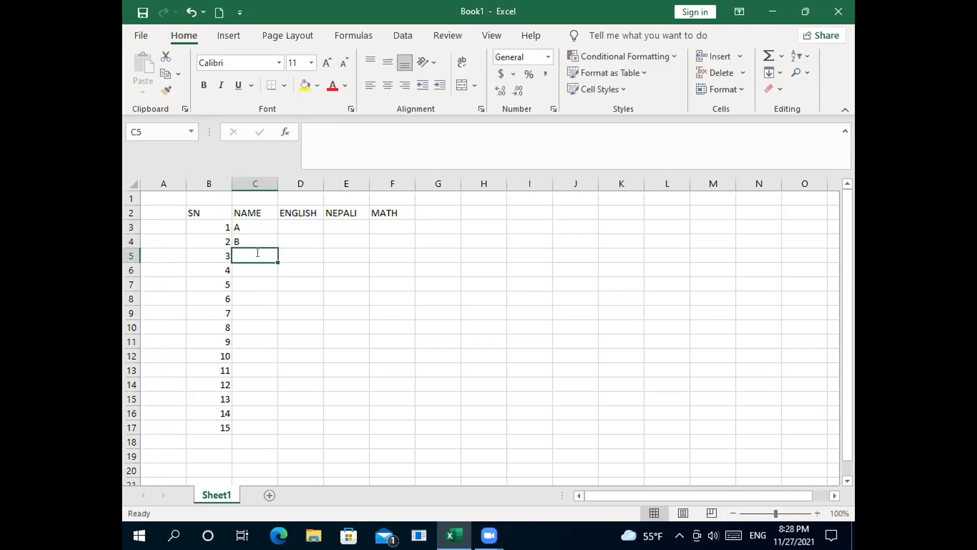
{"action": "type", "text": "C"}
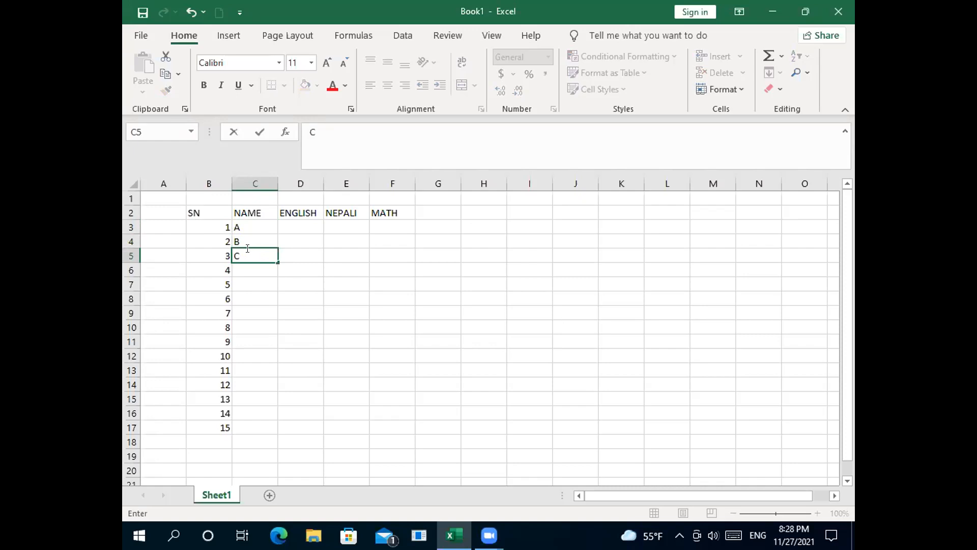
{"action": "left_click", "coordinate": [264, 227]}
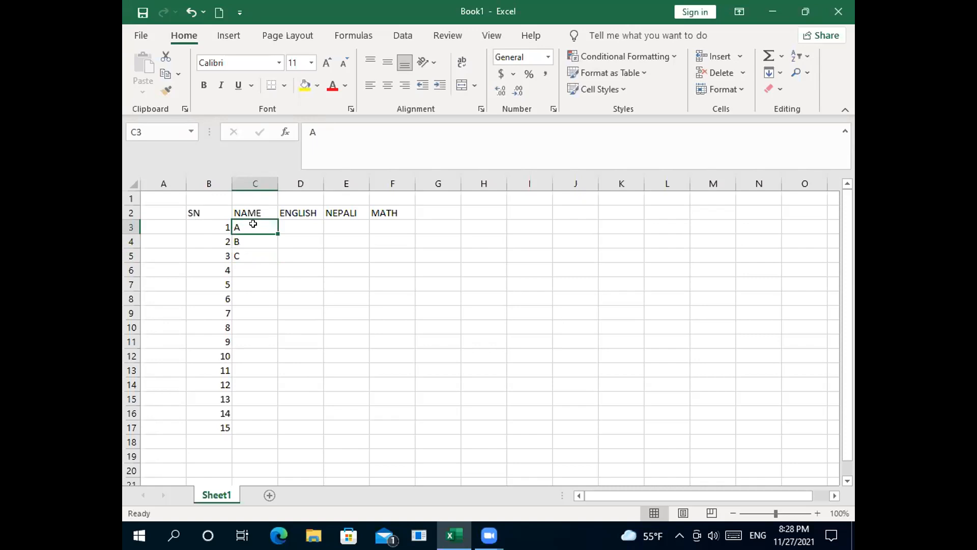
{"action": "left_click_drag", "start_coordinate": [253, 225], "coordinate": [259, 432]}
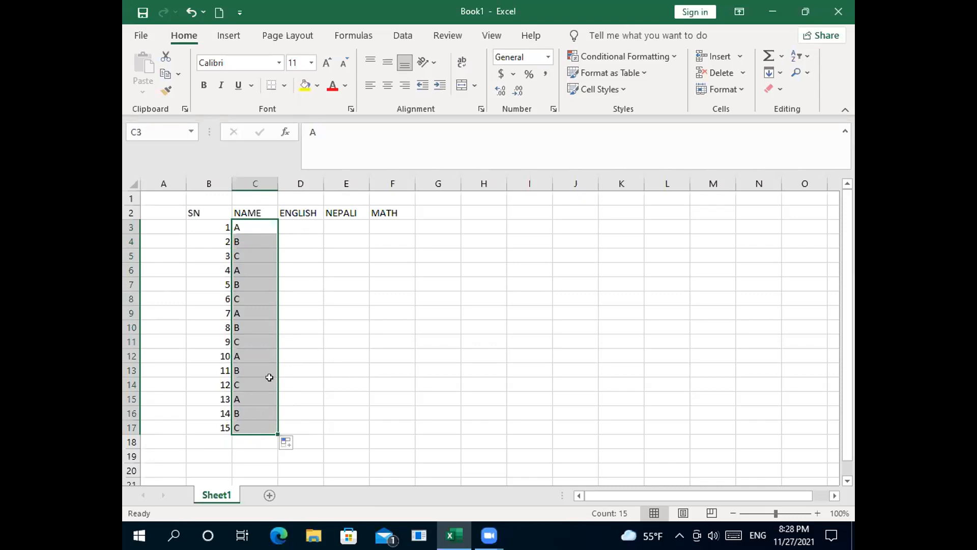
{"action": "left_click", "coordinate": [311, 228]}
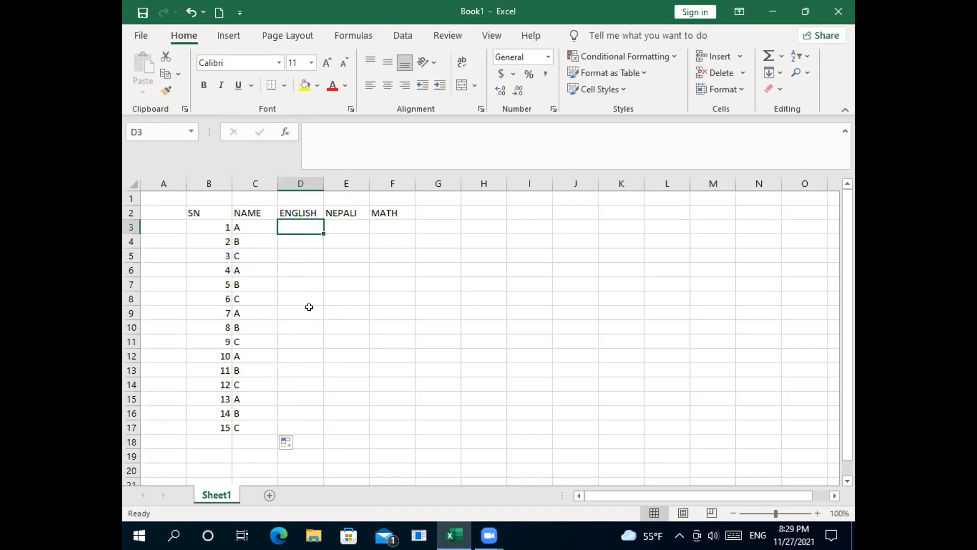
Step: Enter 50 and 55 in D3:D4, fill the series down, then remove it, keeping only 50
{"action": "type", "text": "5"}
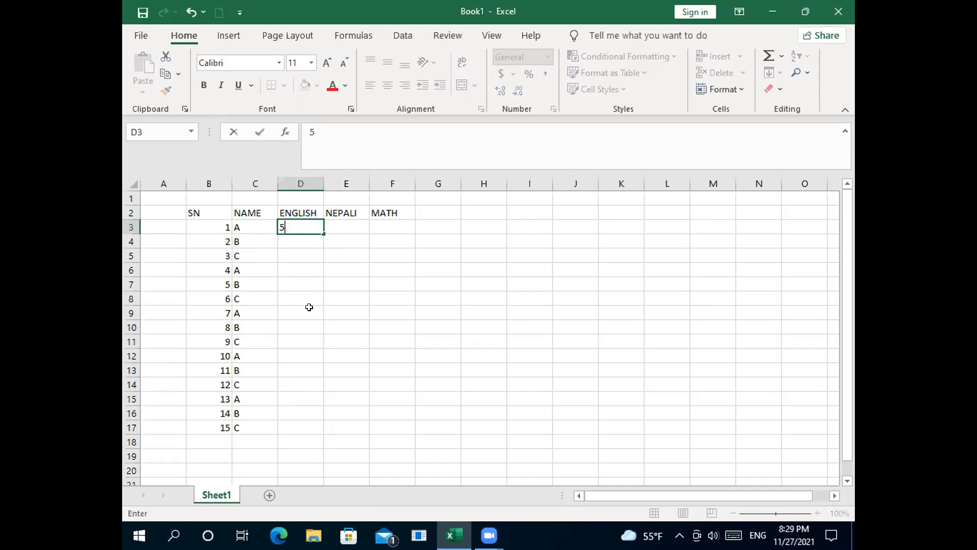
{"action": "type", "text": "0"}
{"action": "key", "text": "Return"}
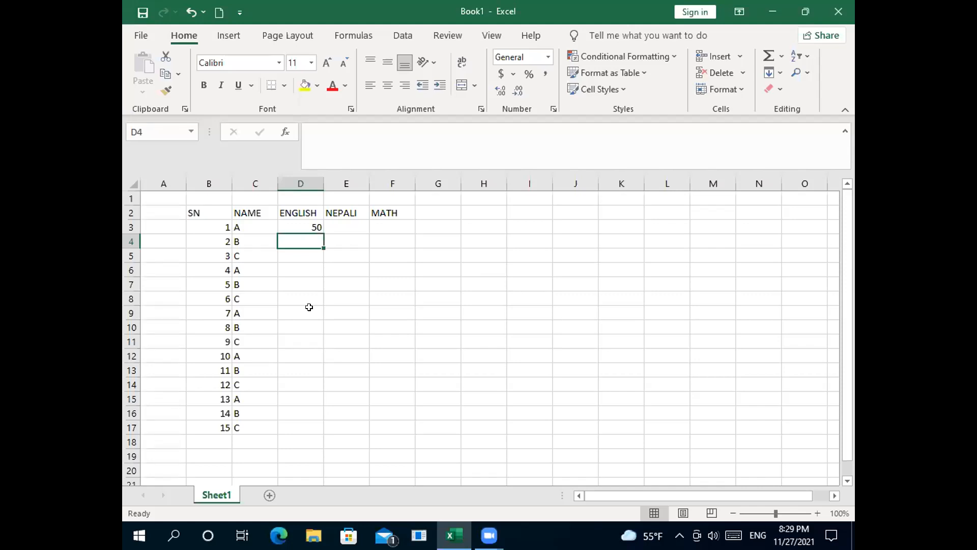
{"action": "type", "text": "55"}
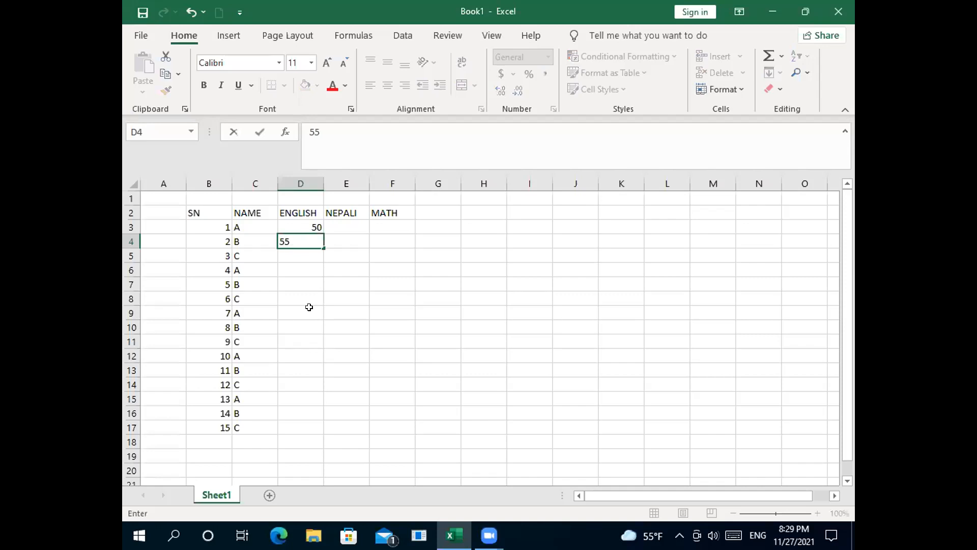
{"action": "left_click", "coordinate": [315, 241]}
{"action": "left_click", "coordinate": [312, 222]}
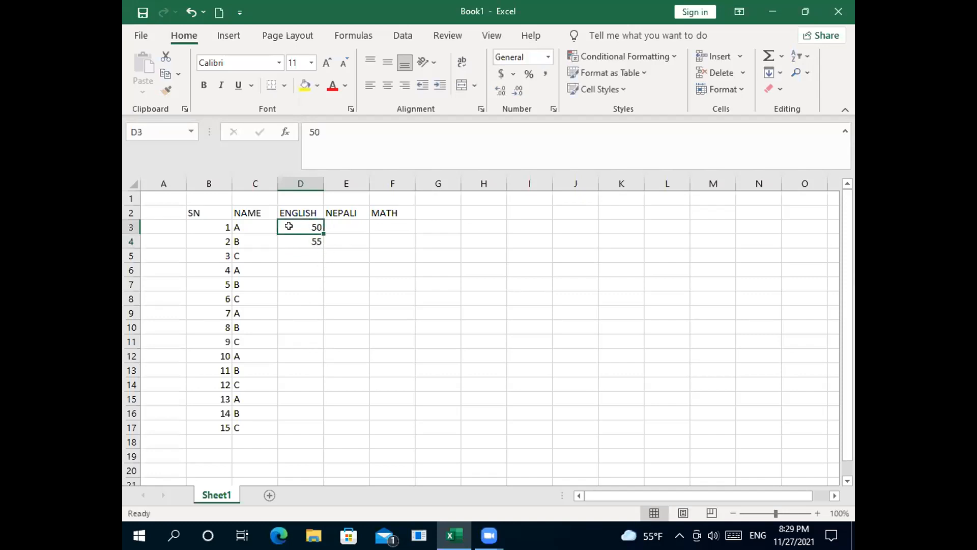
{"action": "left_click_drag", "start_coordinate": [297, 225], "coordinate": [324, 433]}
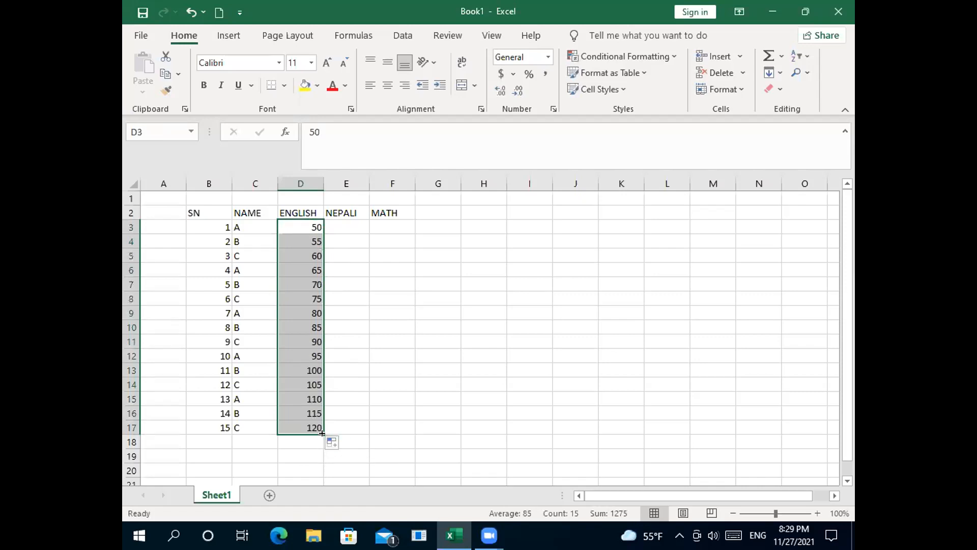
{"action": "left_click_drag", "start_coordinate": [321, 430], "coordinate": [315, 227]}
Step: Replace the 50 in D3 with =RANDBETWEEN(10,90), now showing 23
{"action": "left_click", "coordinate": [316, 226]}
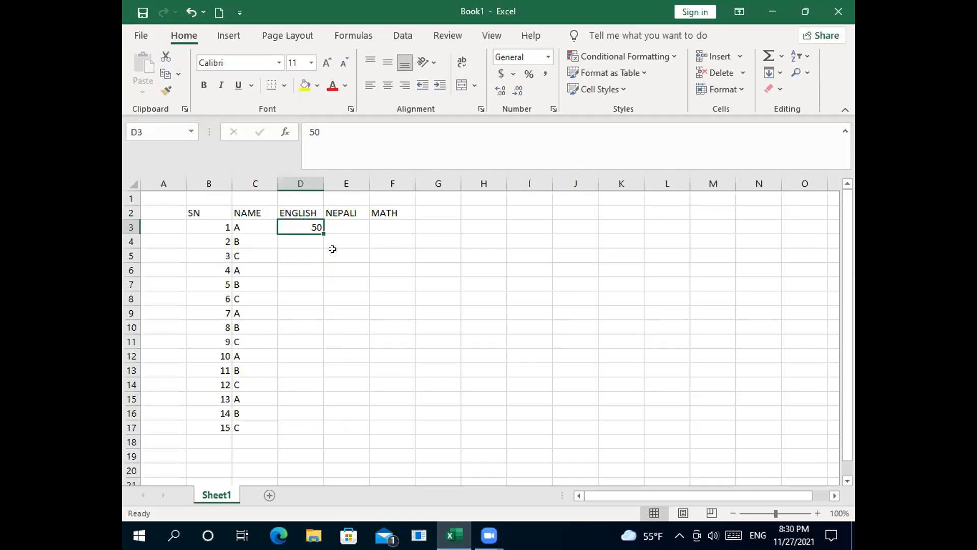
{"action": "key", "text": "BackSpace"}
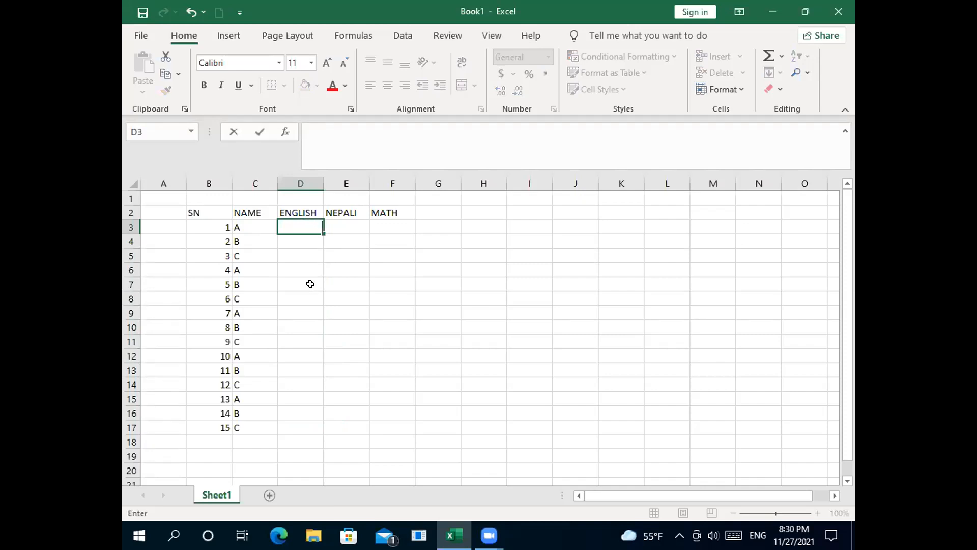
{"action": "type", "text": "="}
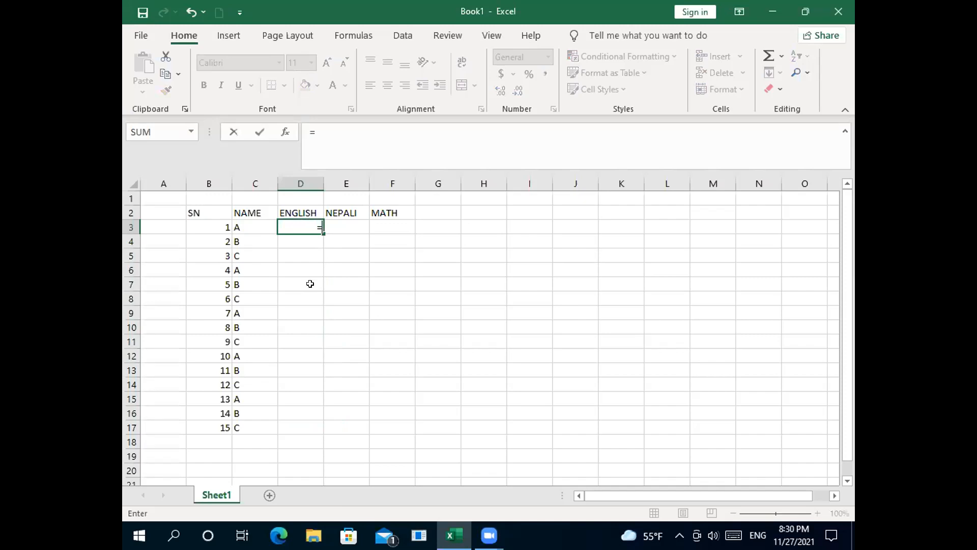
{"action": "type", "text": "R"}
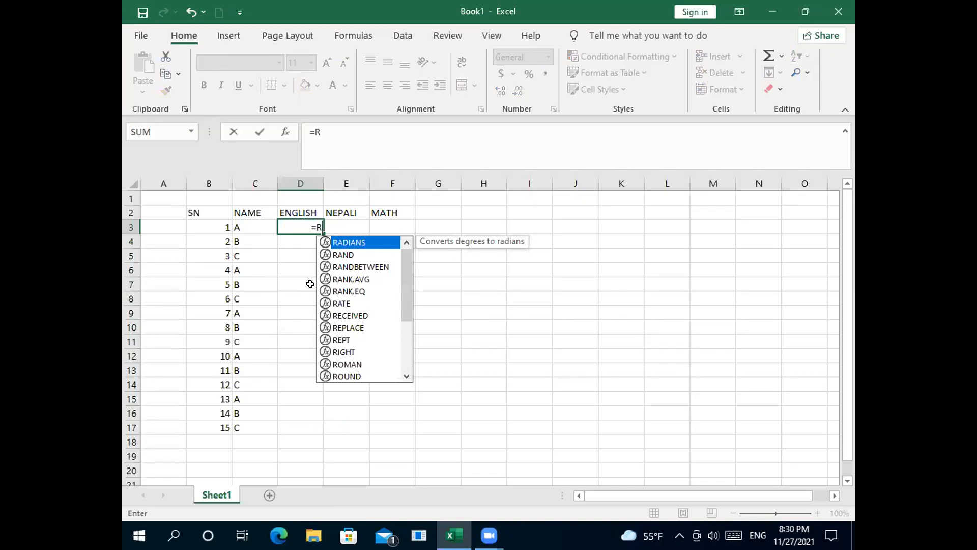
{"action": "left_click", "coordinate": [362, 262]}
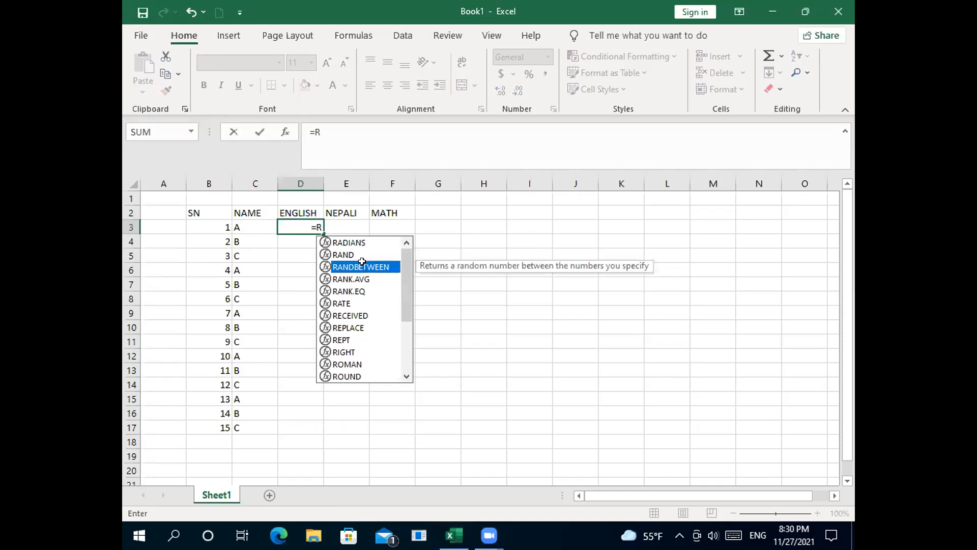
{"action": "double_click", "coordinate": [362, 262]}
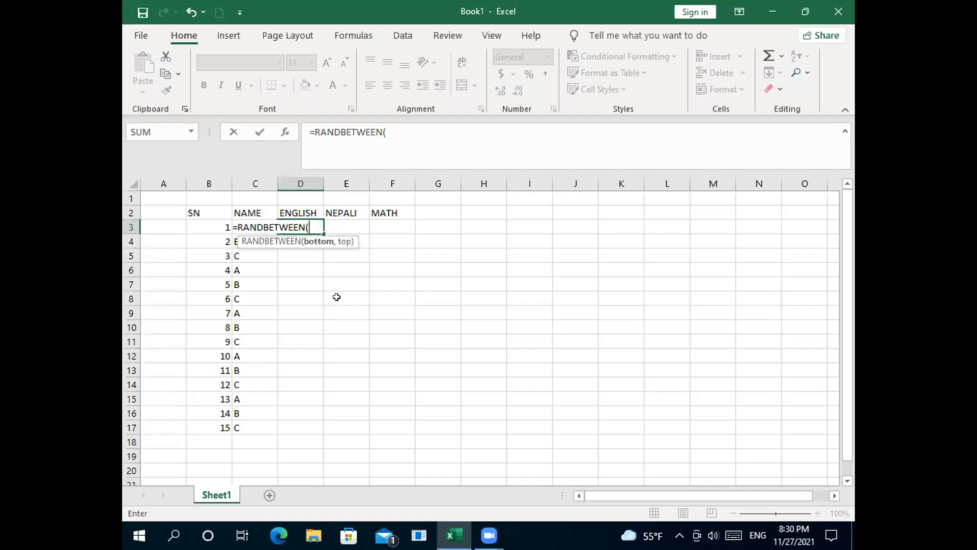
{"action": "type", "text": "10"}
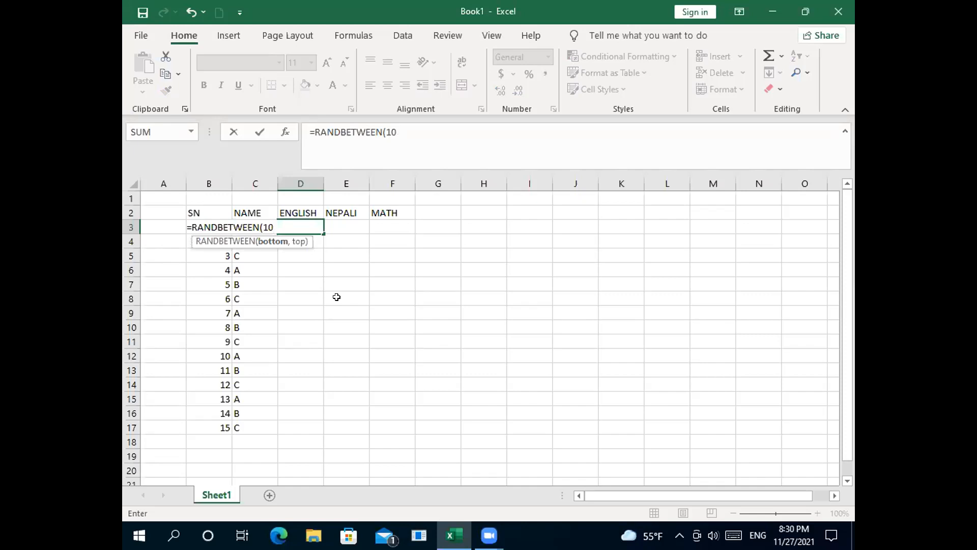
{"action": "type", "text": ";"}
{"action": "key", "text": "BackSpace"}
{"action": "type", "text": "'"}
{"action": "key", "text": "BackSpace"}
{"action": "type", "text": ",90"}
{"action": "type", "text": ")"}
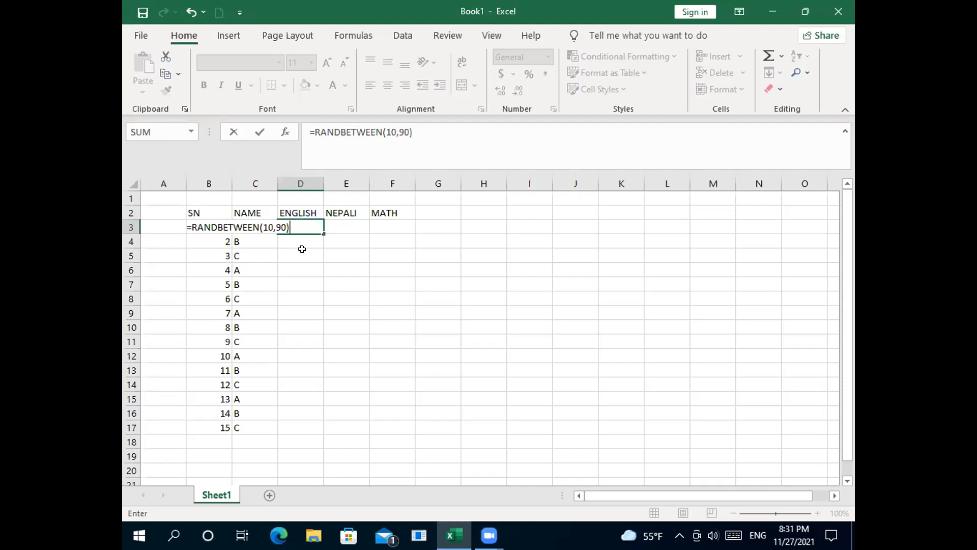
{"action": "key", "text": "Return"}
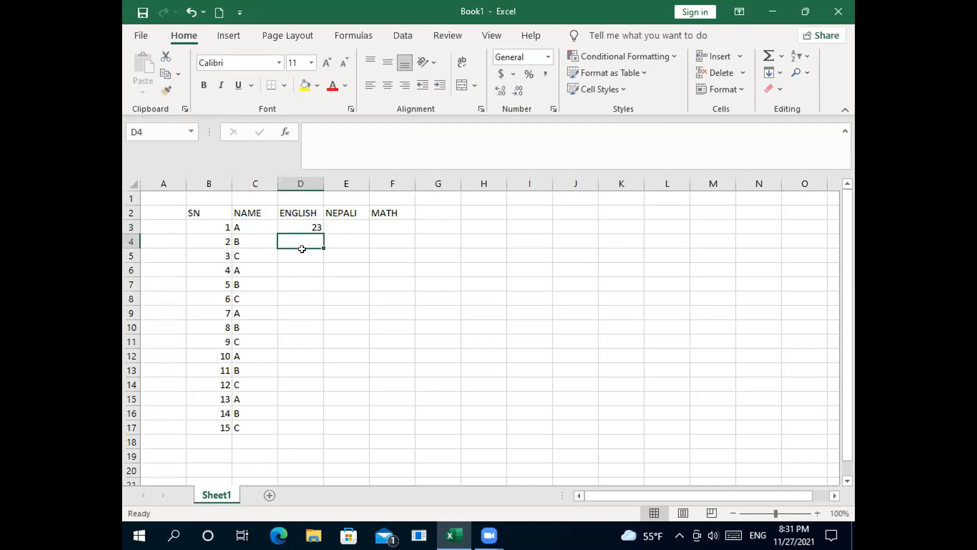
Step: Fill the =RANDBETWEEN(10,90) formula down to D17 and across to column F
{"action": "left_click", "coordinate": [315, 224]}
{"action": "left_click_drag", "start_coordinate": [322, 229], "coordinate": [318, 431]}
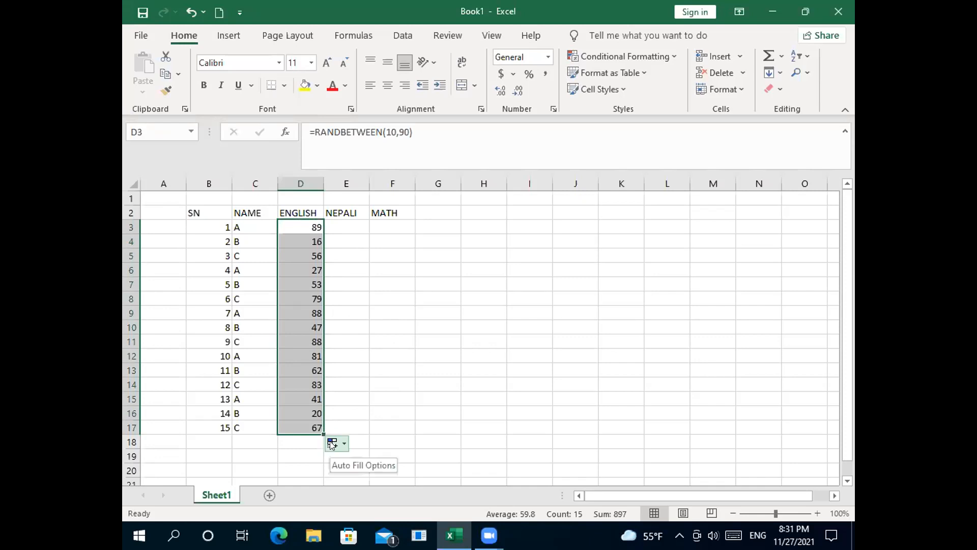
{"action": "left_click", "coordinate": [344, 444]}
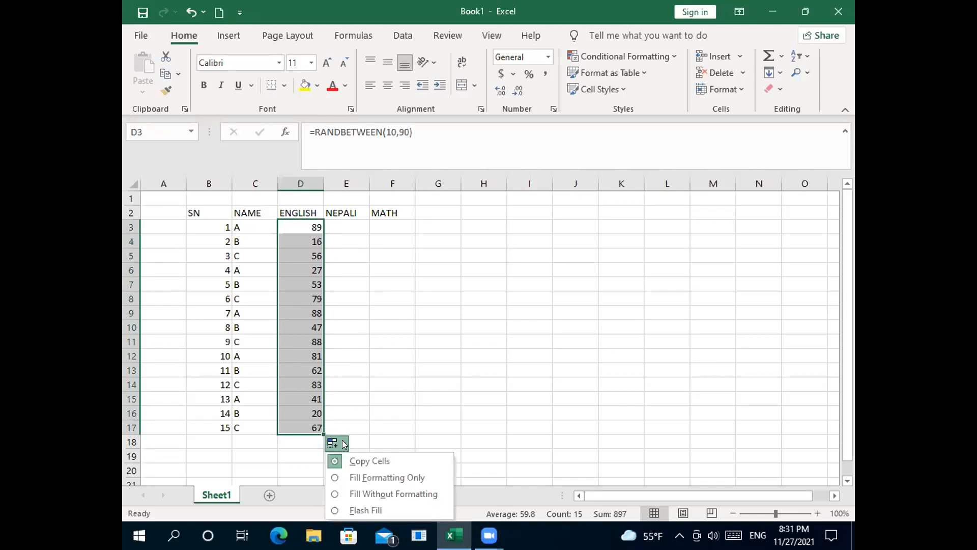
{"action": "left_click", "coordinate": [344, 443]}
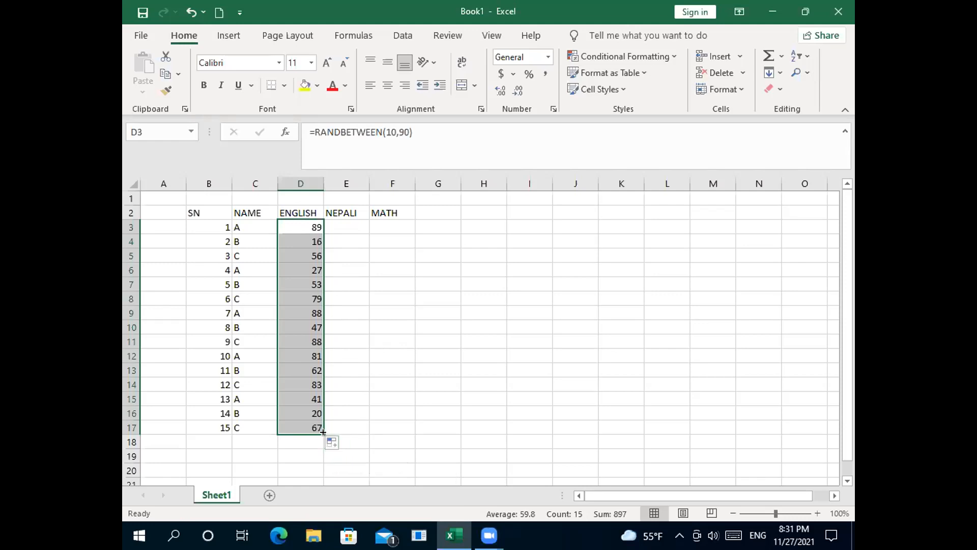
{"action": "left_click_drag", "start_coordinate": [324, 431], "coordinate": [406, 435]}
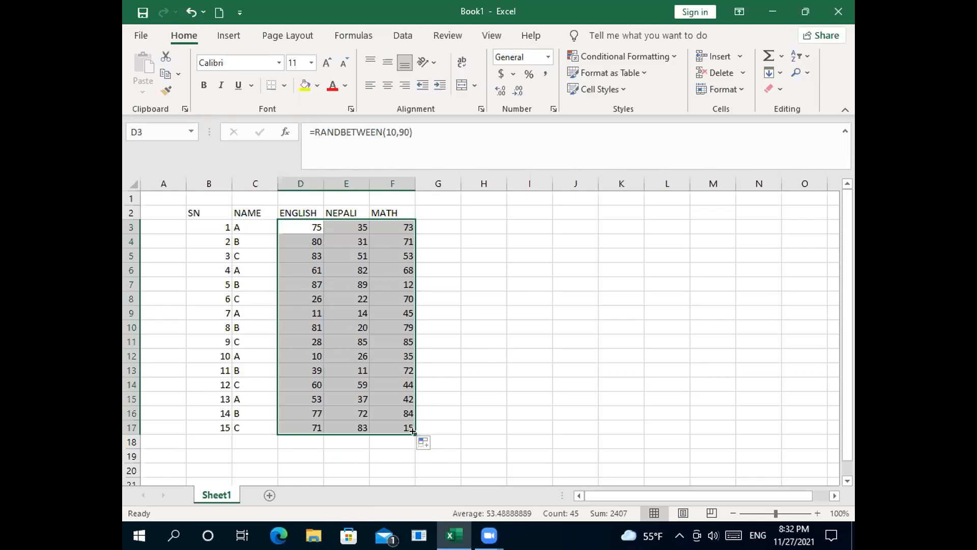
{"action": "left_click_drag", "start_coordinate": [413, 432], "coordinate": [415, 430]}
Step: Copy D3:F17 and paste it back over itself as values only
{"action": "right_click", "coordinate": [391, 420]}
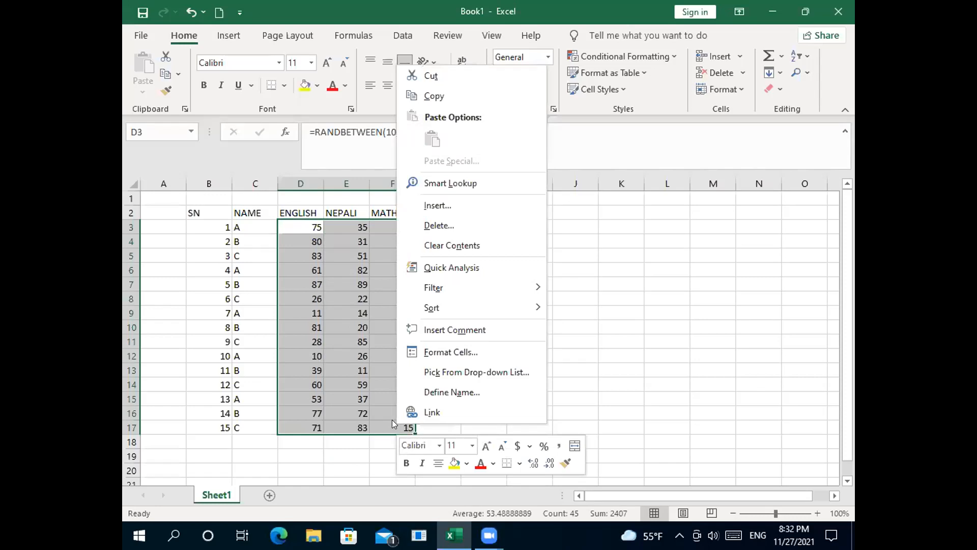
{"action": "left_click", "coordinate": [432, 96]}
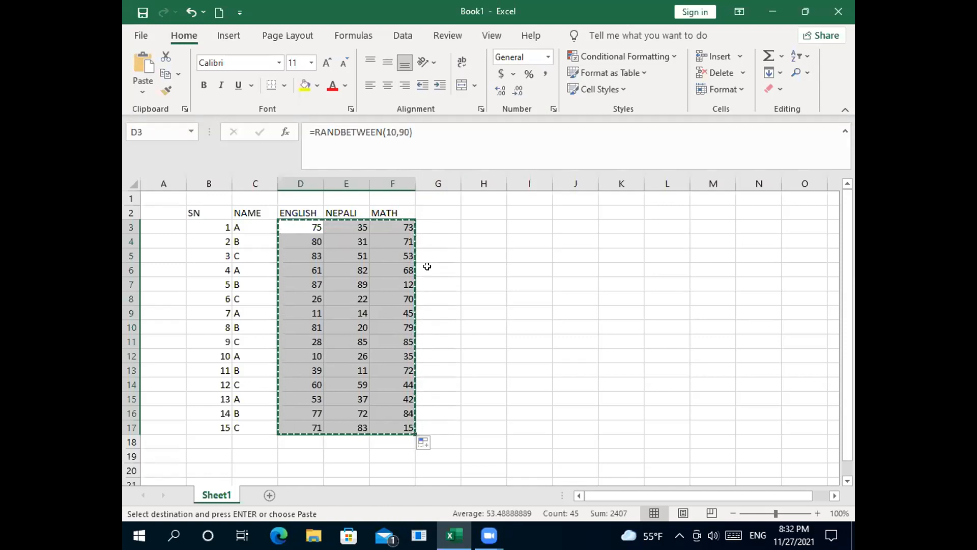
{"action": "right_click", "coordinate": [399, 269]}
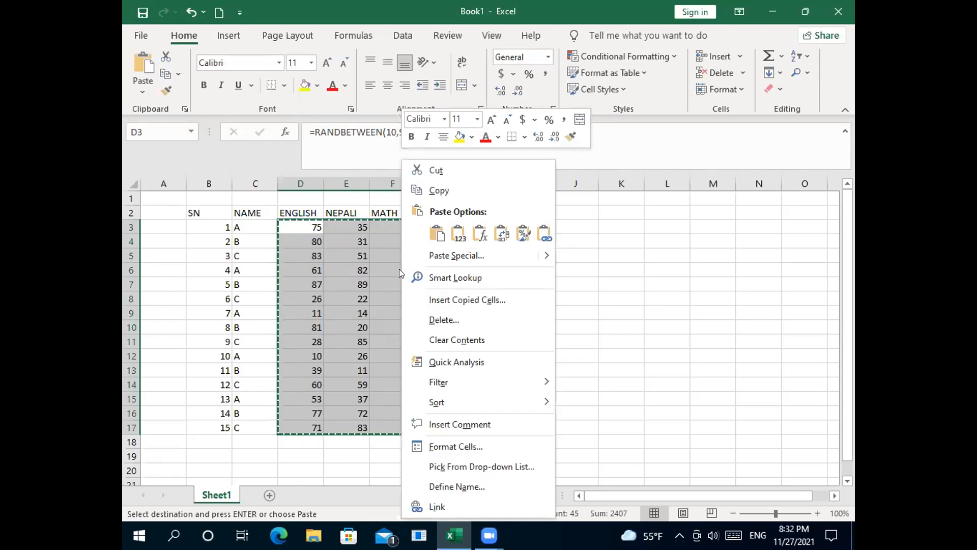
{"action": "left_click", "coordinate": [436, 248]}
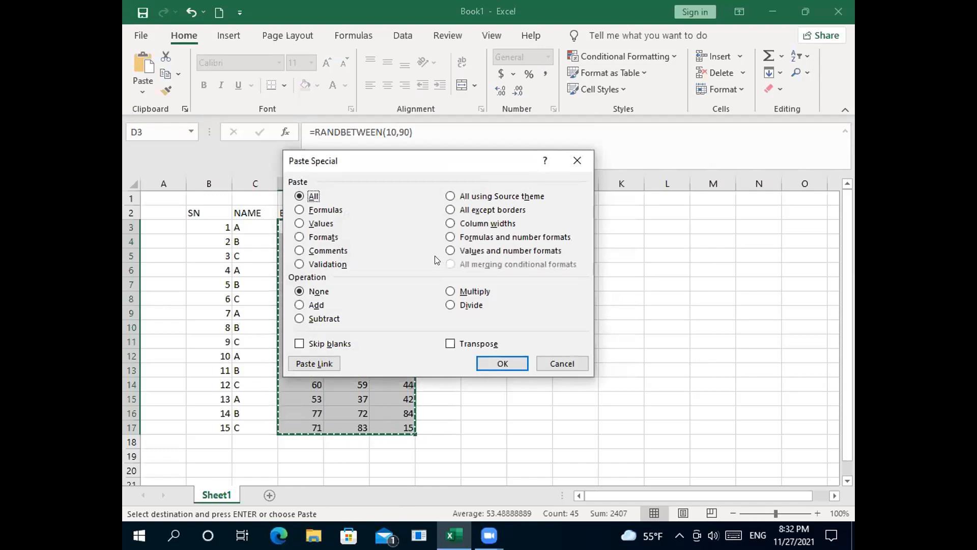
{"action": "left_click", "coordinate": [299, 224]}
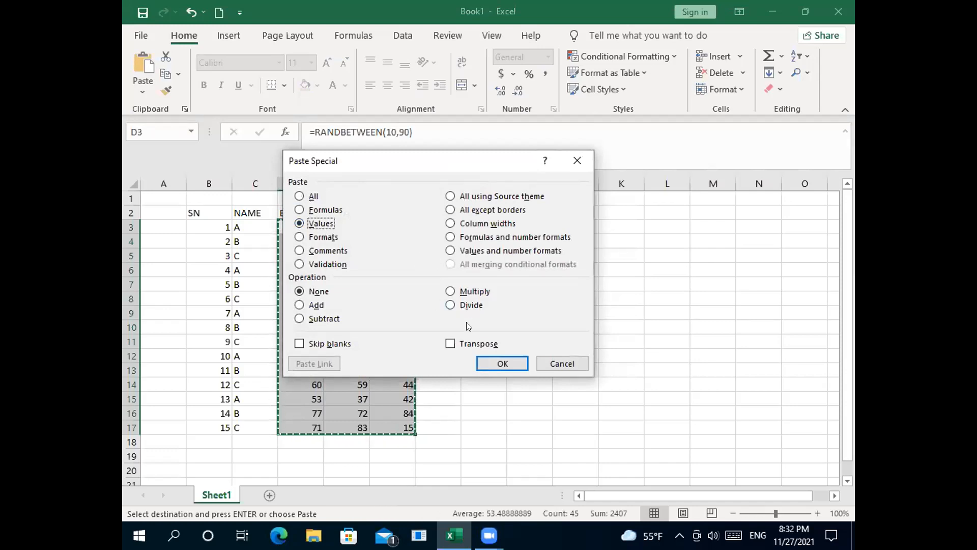
{"action": "left_click", "coordinate": [496, 358]}
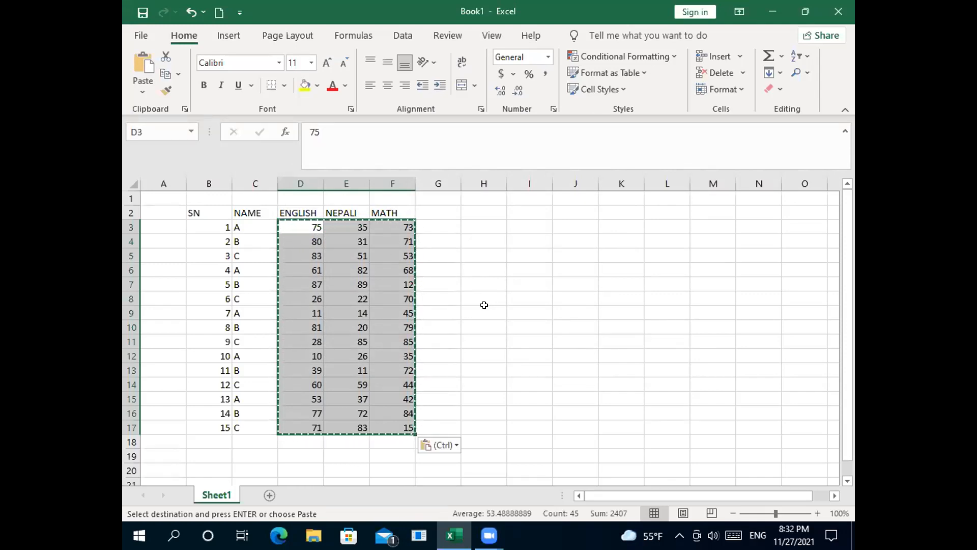
{"action": "key", "text": "Escape"}
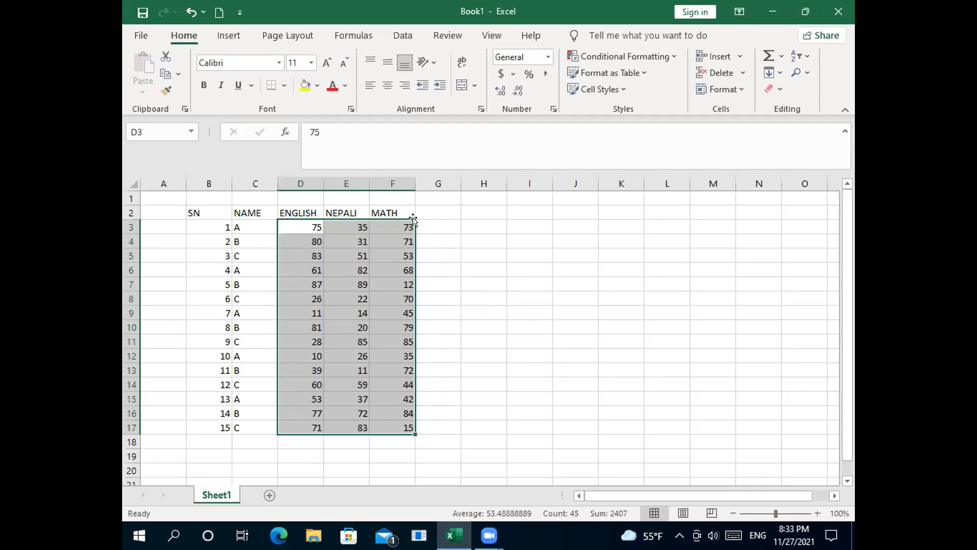
{"action": "left_click_drag", "start_coordinate": [413, 219], "coordinate": [421, 218]}
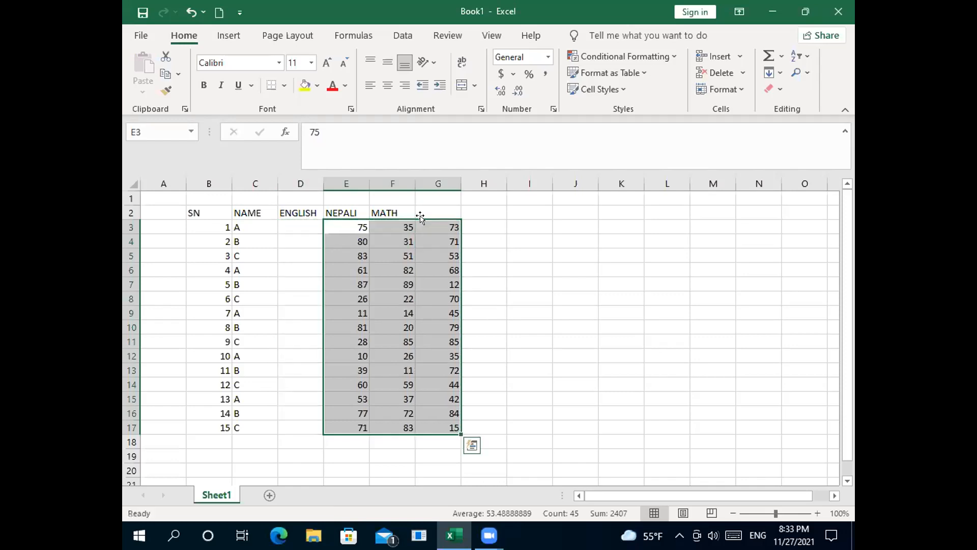
{"action": "left_click", "coordinate": [420, 225]}
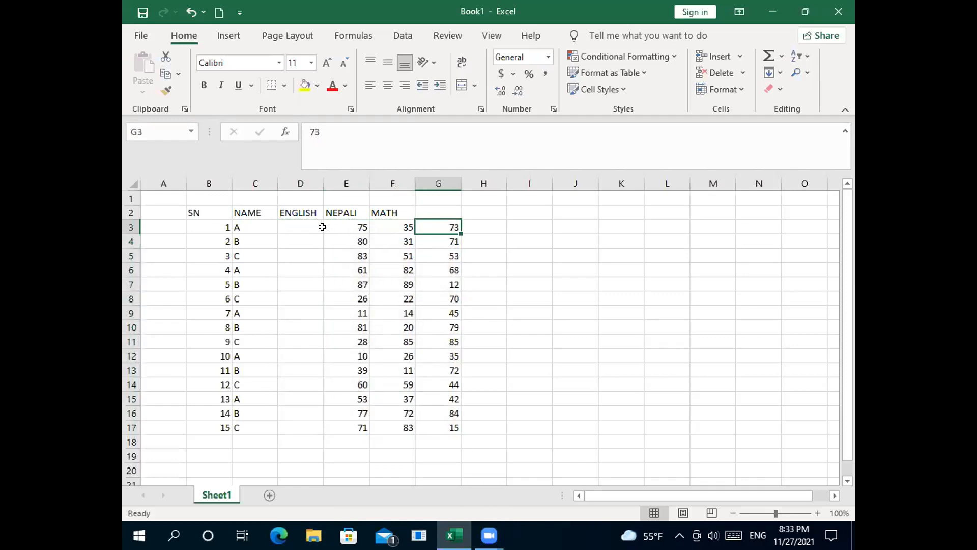
{"action": "left_click", "coordinate": [346, 236]}
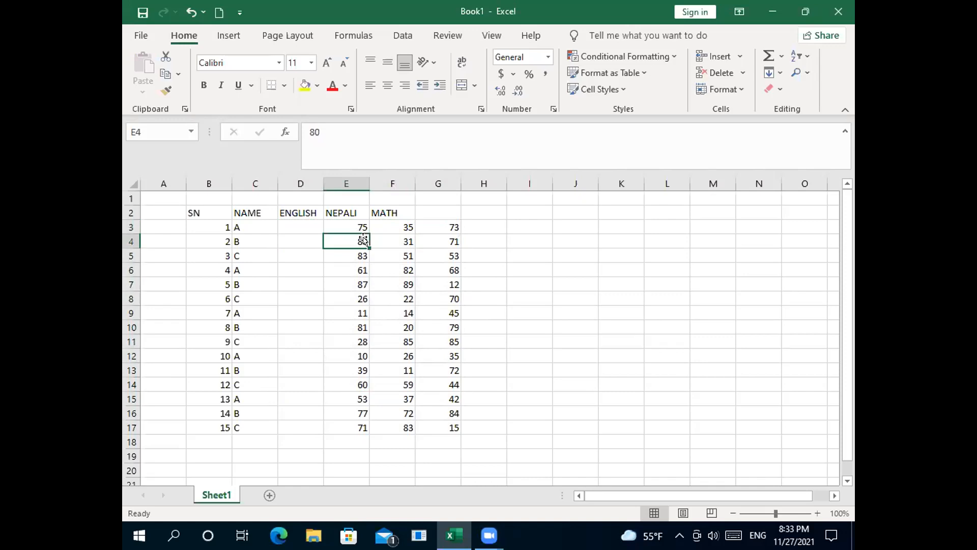
{"action": "key", "text": "ctrl+z"}
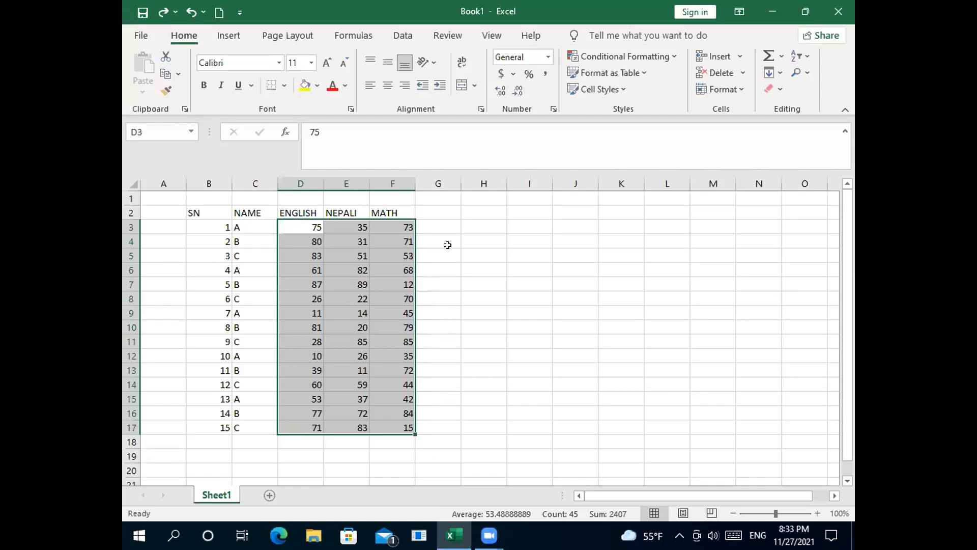
{"action": "left_click", "coordinate": [441, 271]}
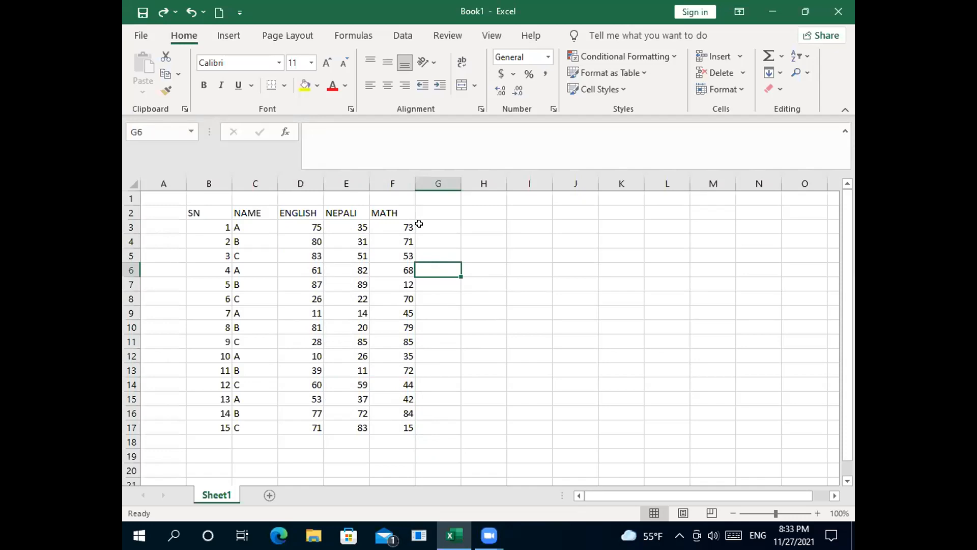
{"action": "left_click", "coordinate": [303, 224]}
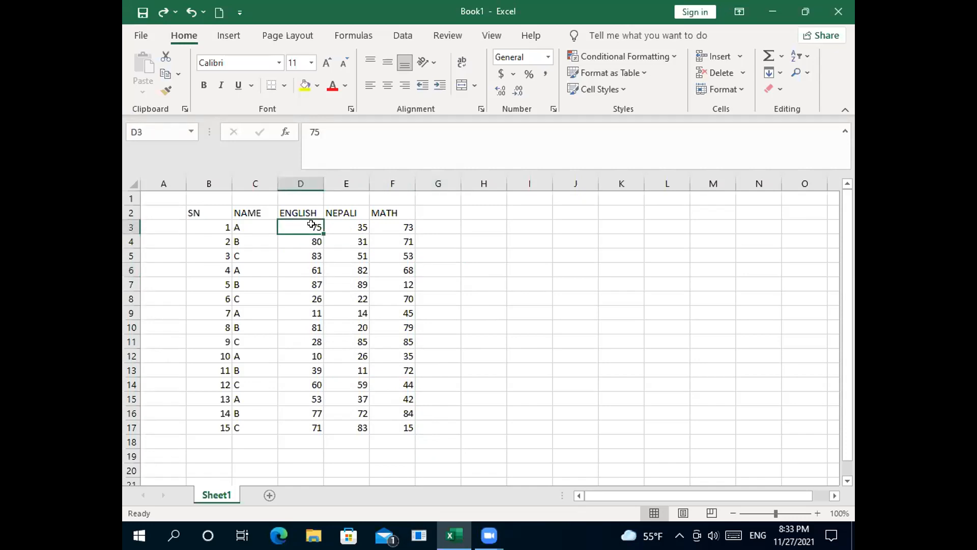
Step: Select D3:G18 and apply AutoSum to get student totals in G and subject totals in row 18
{"action": "left_click_drag", "start_coordinate": [323, 228], "coordinate": [323, 233]}
{"action": "left_click_drag", "start_coordinate": [304, 227], "coordinate": [424, 443]}
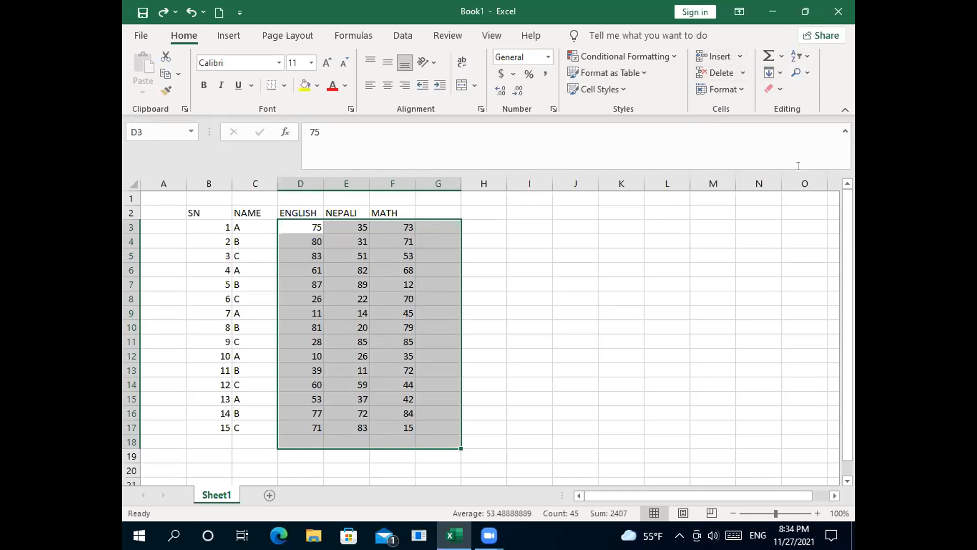
{"action": "left_click", "coordinate": [767, 56]}
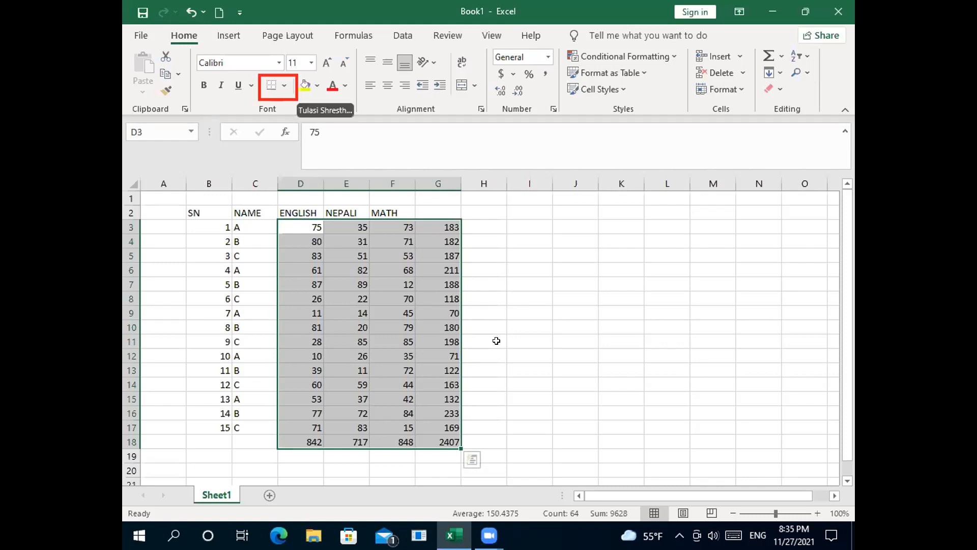
Step: Apply All Borders to the marks and totals range, then deselect it
{"action": "left_click", "coordinate": [280, 85]}
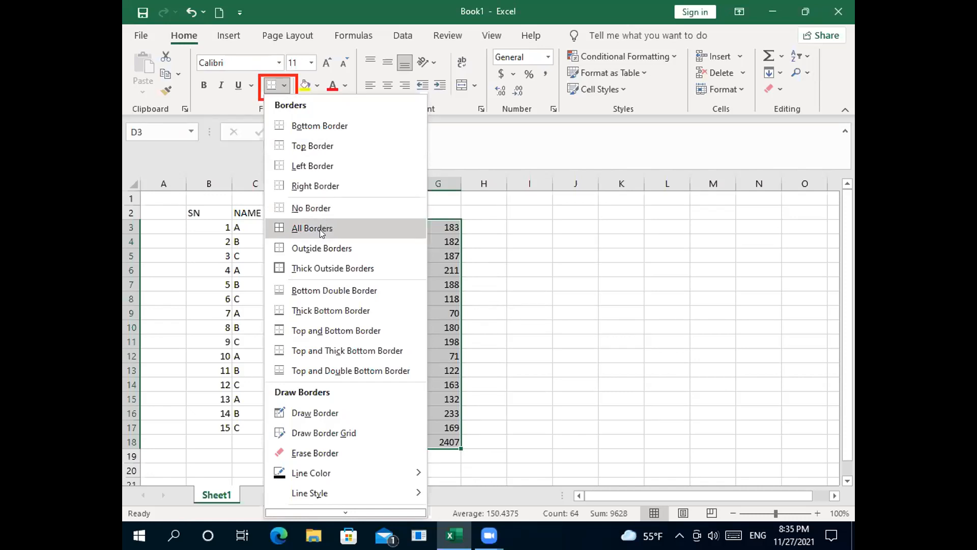
{"action": "left_click", "coordinate": [279, 226]}
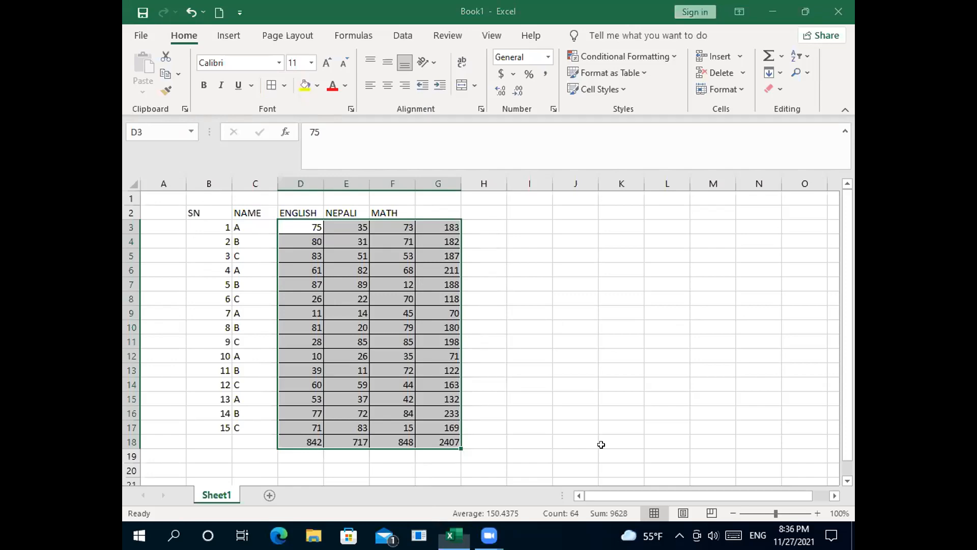
{"action": "left_click", "coordinate": [601, 445]}
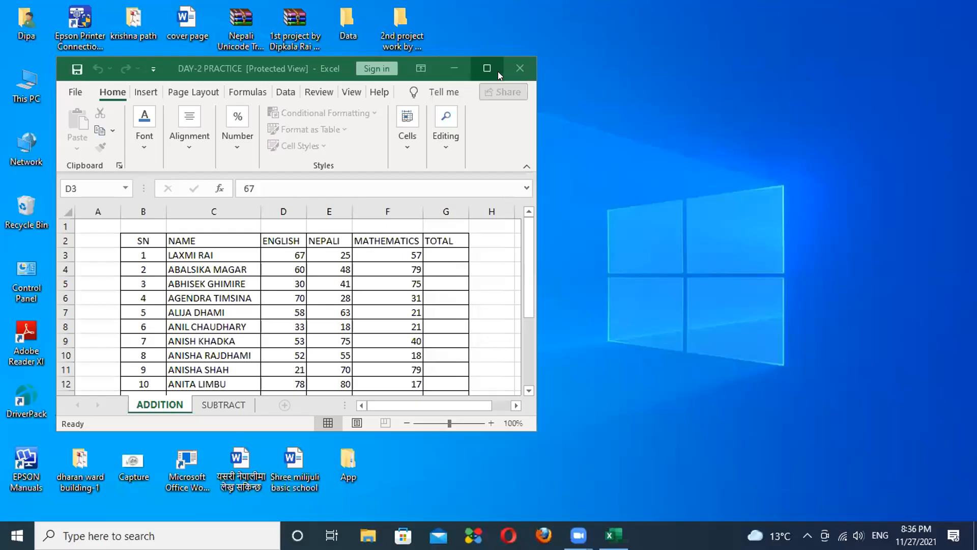
Step: Maximize the DAY-2 PRACTICE window and select the first English mark, 67, on the ADDITION sheet
{"action": "key", "text": "super+Up"}
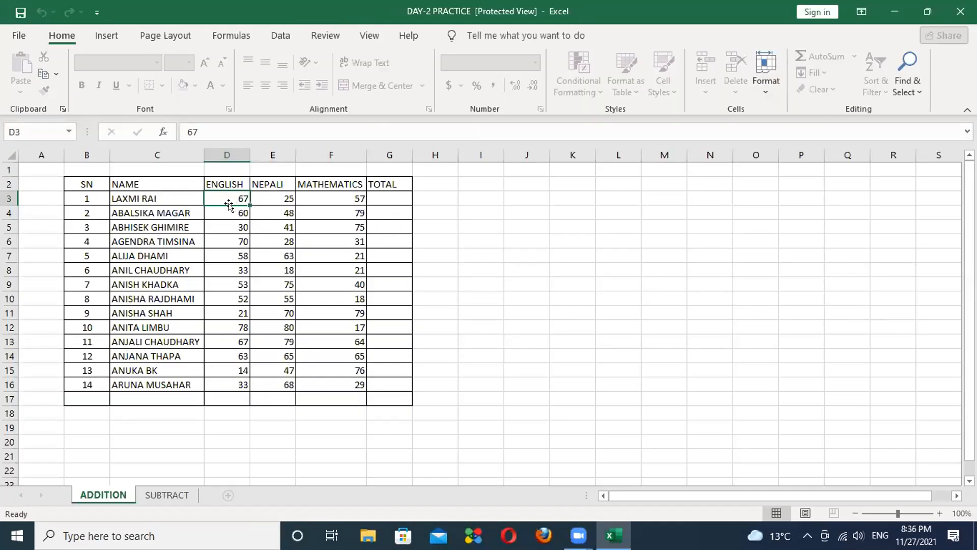
{"action": "left_click", "coordinate": [506, 254]}
{"action": "left_click", "coordinate": [227, 199]}
{"action": "left_click_drag", "start_coordinate": [248, 201], "coordinate": [348, 195]}
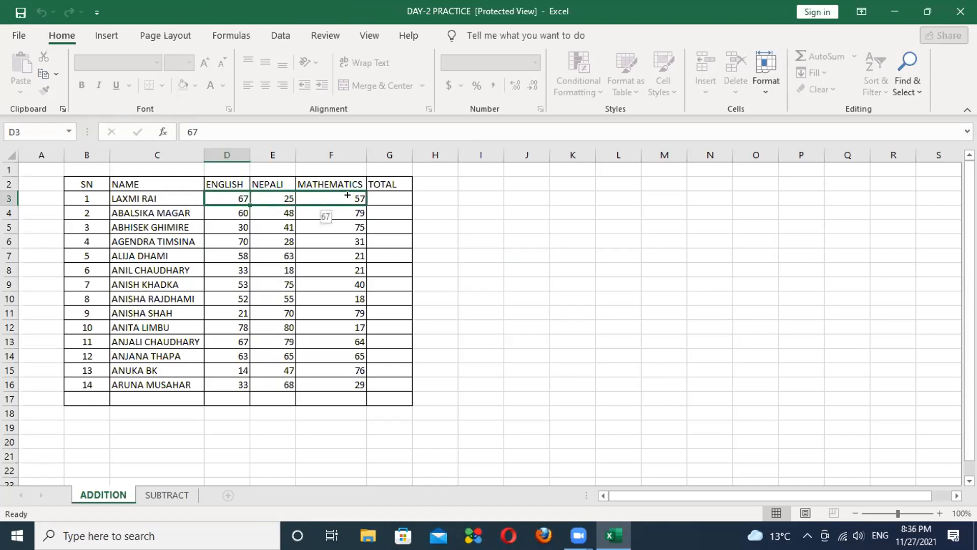
{"action": "left_click_drag", "start_coordinate": [348, 195], "coordinate": [347, 195]}
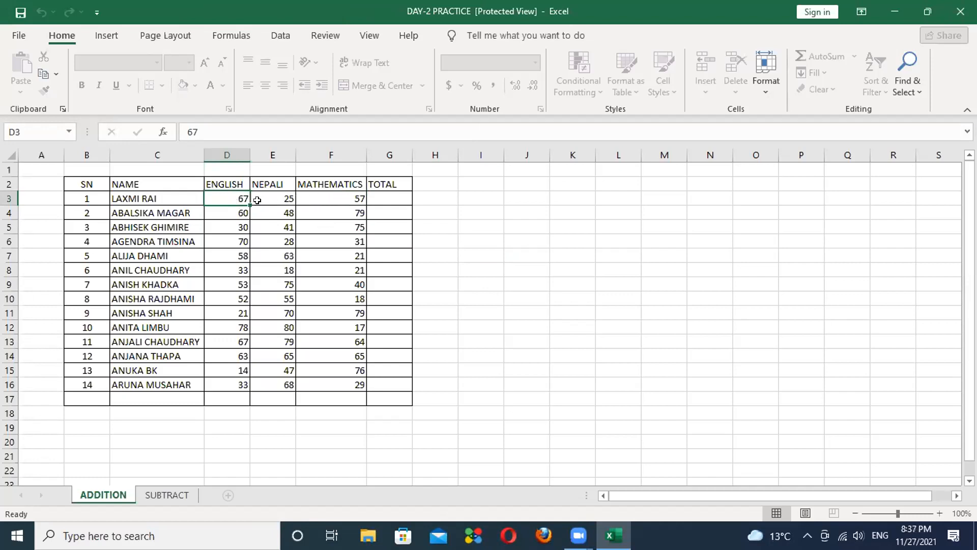
{"action": "left_click_drag", "start_coordinate": [251, 205], "coordinate": [395, 199]}
{"action": "left_click_drag", "start_coordinate": [247, 201], "coordinate": [406, 257]}
{"action": "left_click_drag", "start_coordinate": [407, 343], "coordinate": [361, 202]}
{"action": "key", "text": "Escape"}
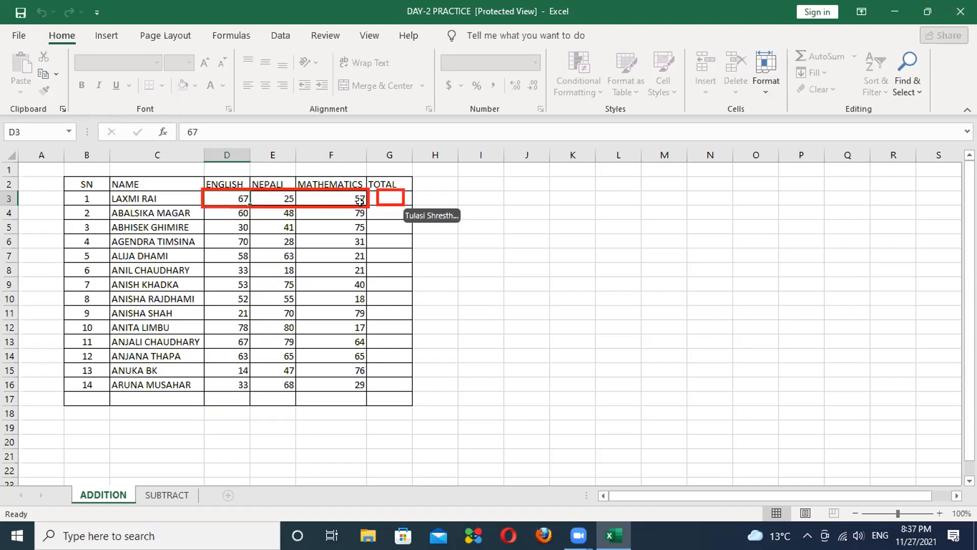
{"action": "left_click", "coordinate": [384, 195]}
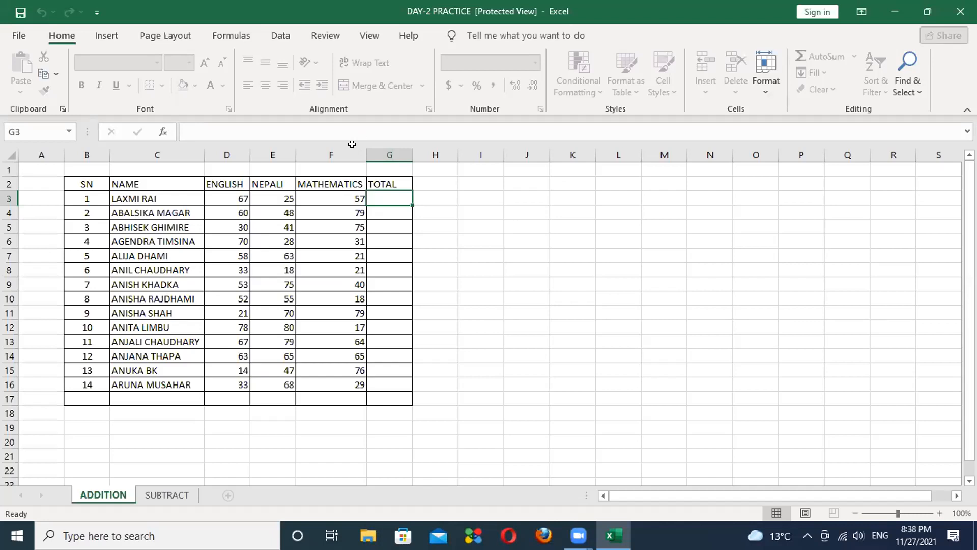
{"action": "left_click", "coordinate": [427, 257]}
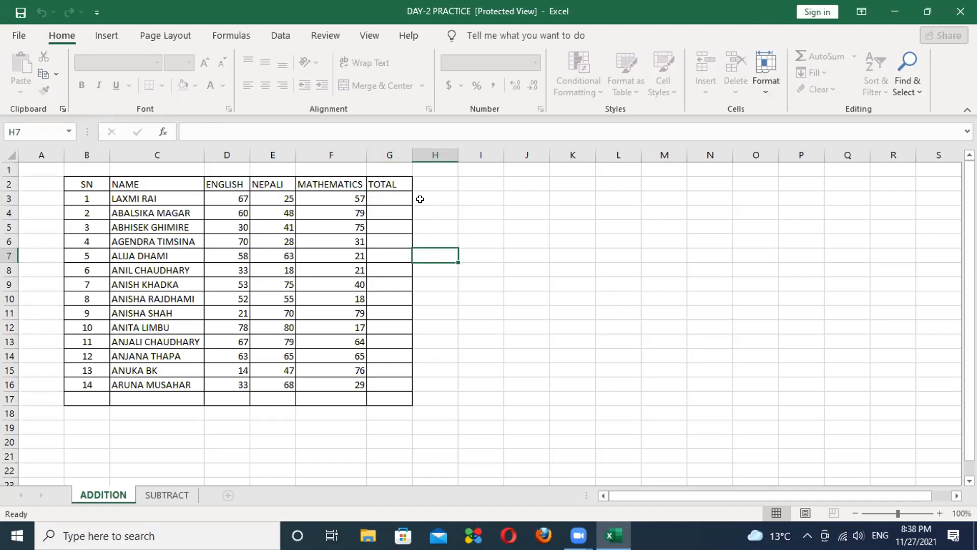
{"action": "left_click", "coordinate": [388, 195]}
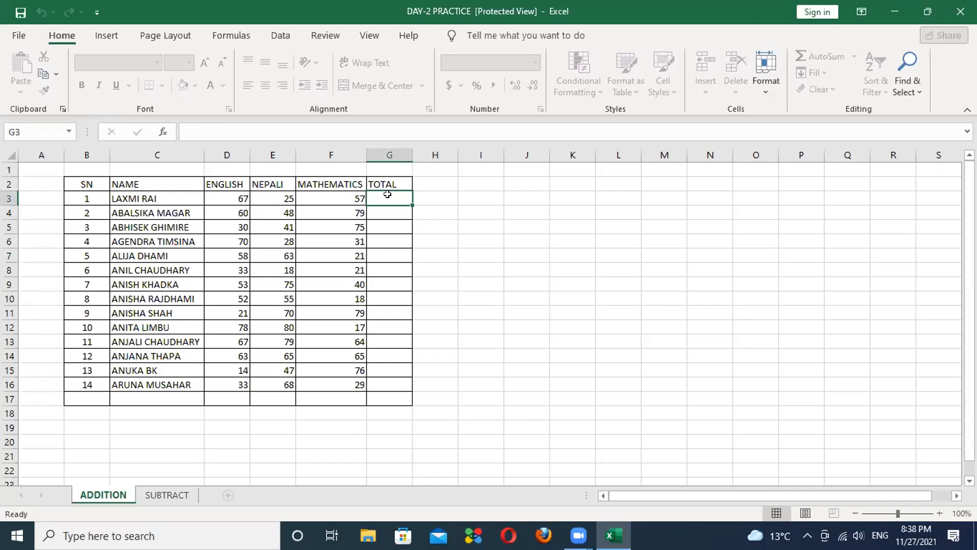
{"action": "left_click", "coordinate": [352, 214]}
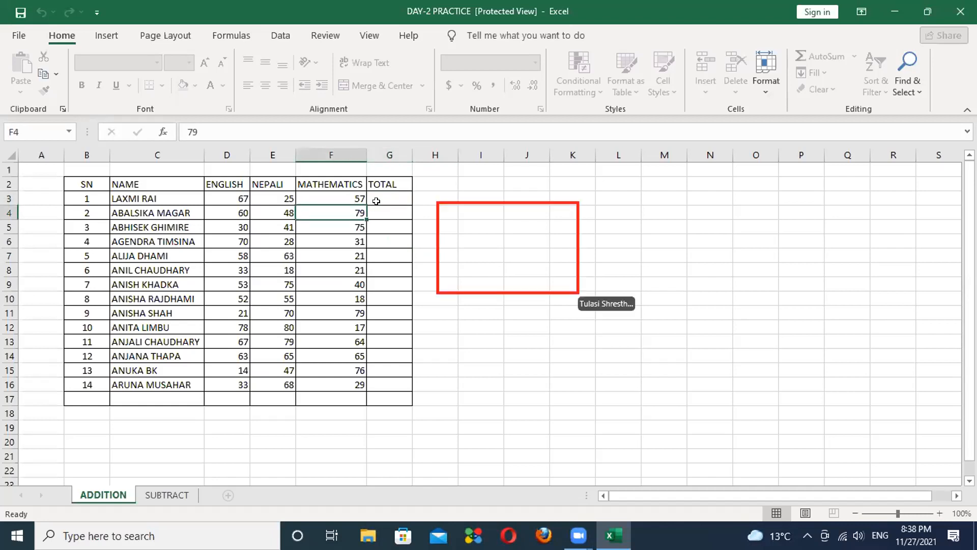
{"action": "left_click", "coordinate": [489, 251]}
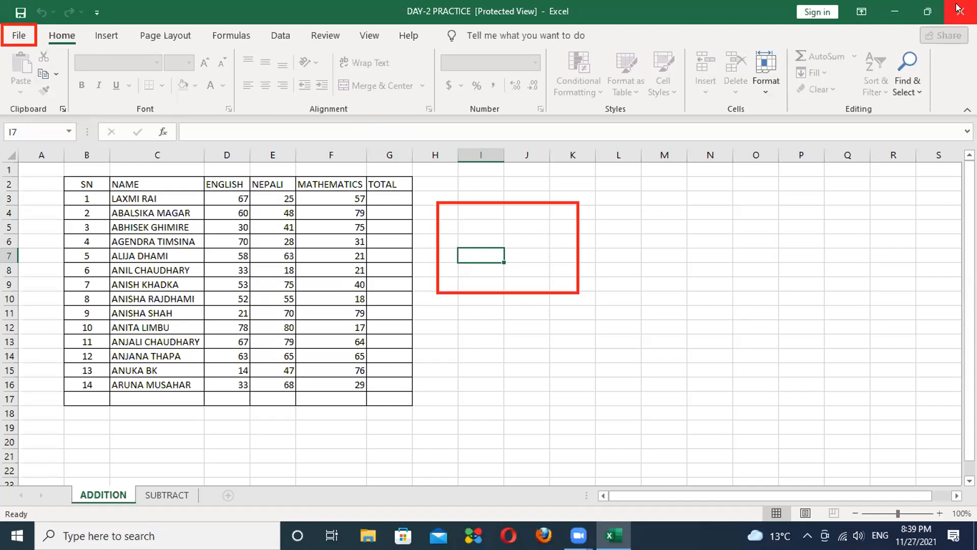
Step: Close DAY-2 PRACTICE from the File menu and open a blank Book1 with Ctrl+N
{"action": "left_click", "coordinate": [18, 35]}
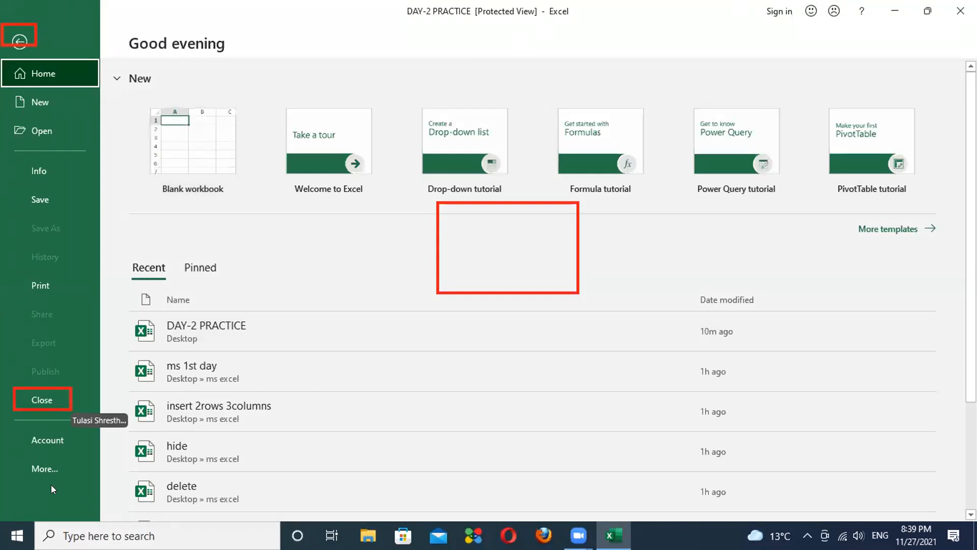
{"action": "left_click", "coordinate": [49, 396]}
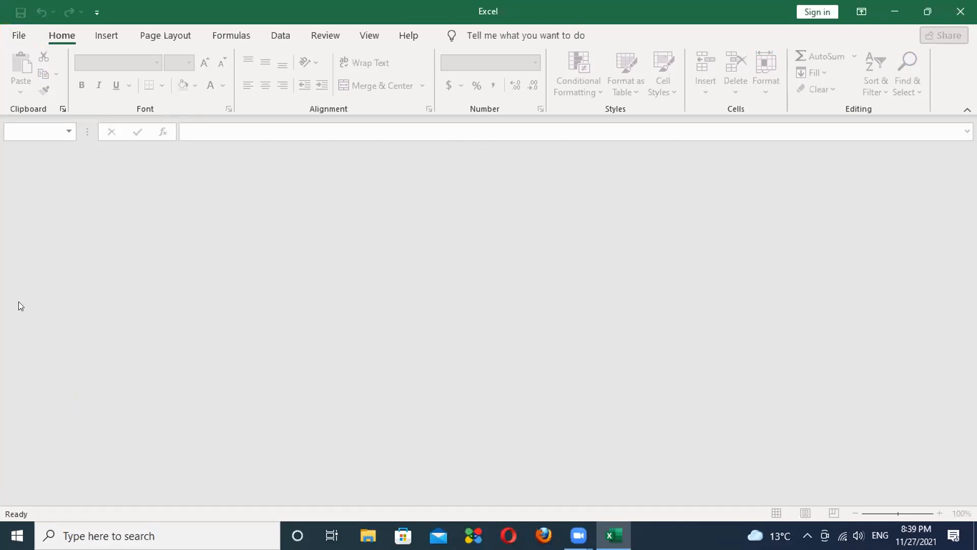
{"action": "key", "text": "ctrl+n"}
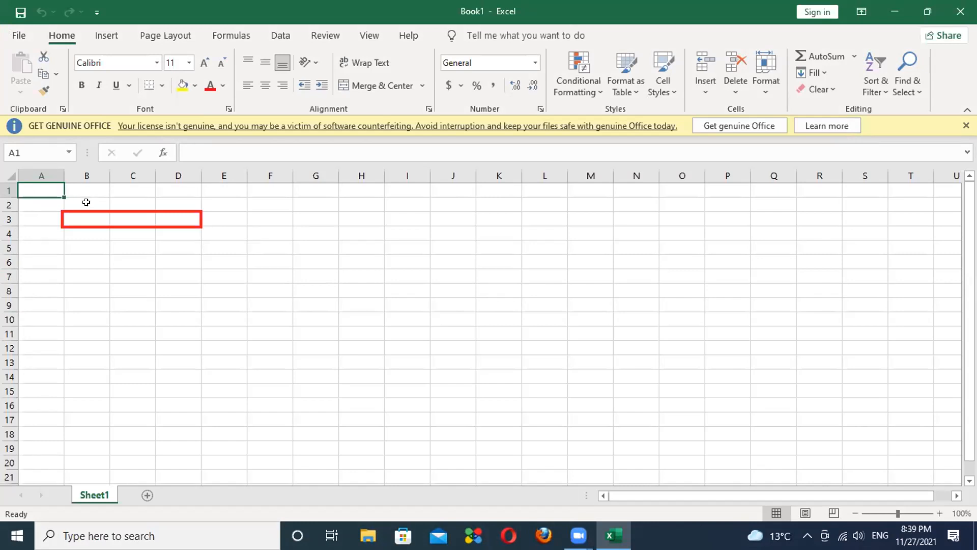
Step: Enter 25 in B3, 45 in C3 and 50 in D3 of Sheet1
{"action": "left_click", "coordinate": [86, 202]}
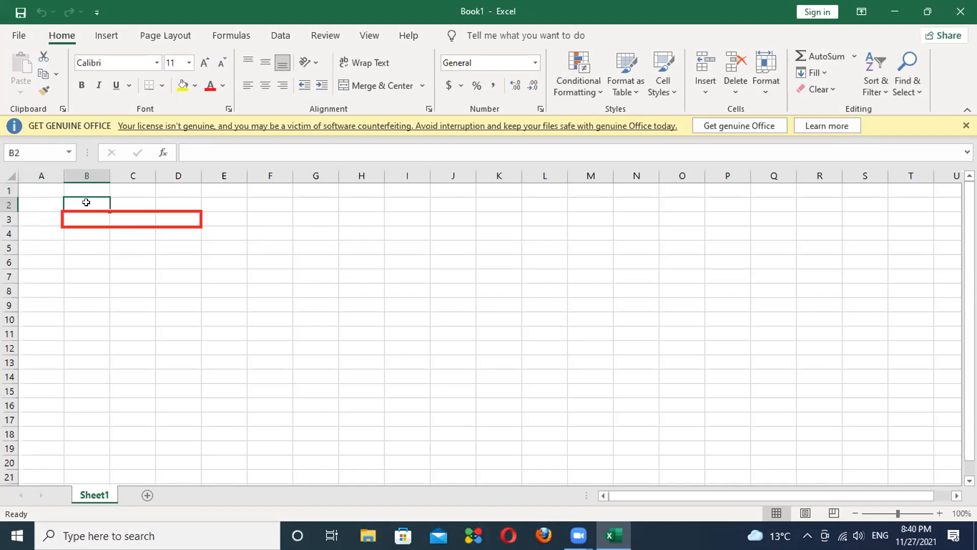
{"action": "left_click", "coordinate": [85, 212]}
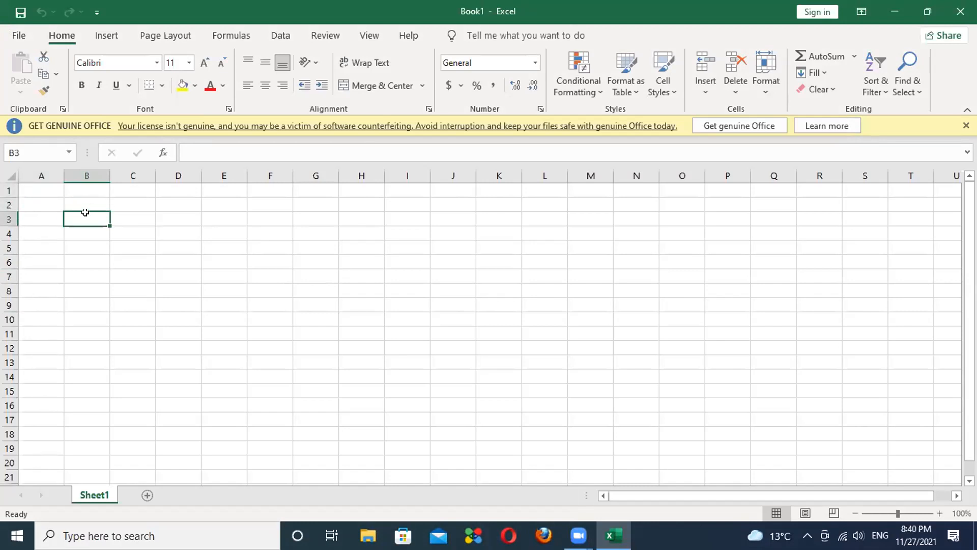
{"action": "type", "text": "25"}
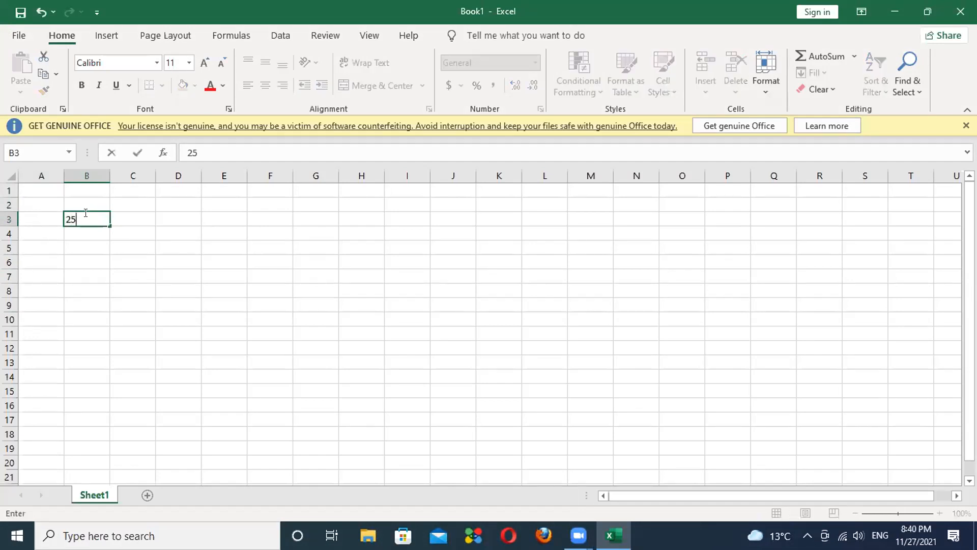
{"action": "left_click", "coordinate": [123, 217]}
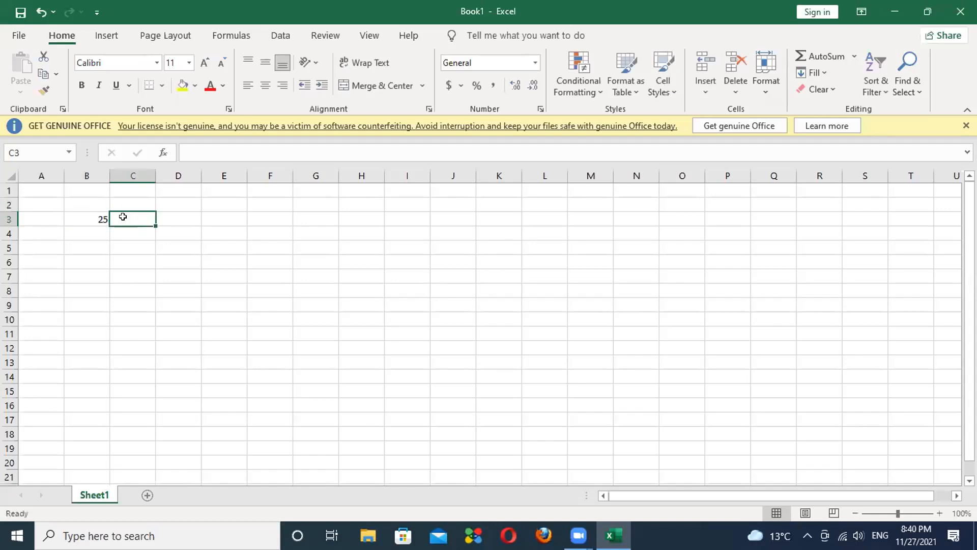
{"action": "type", "text": "45"}
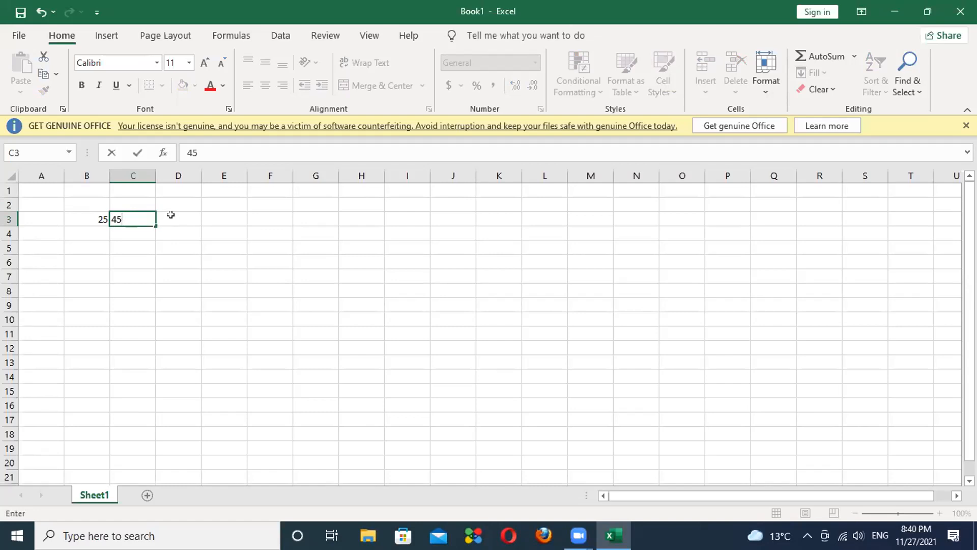
{"action": "left_click", "coordinate": [170, 215]}
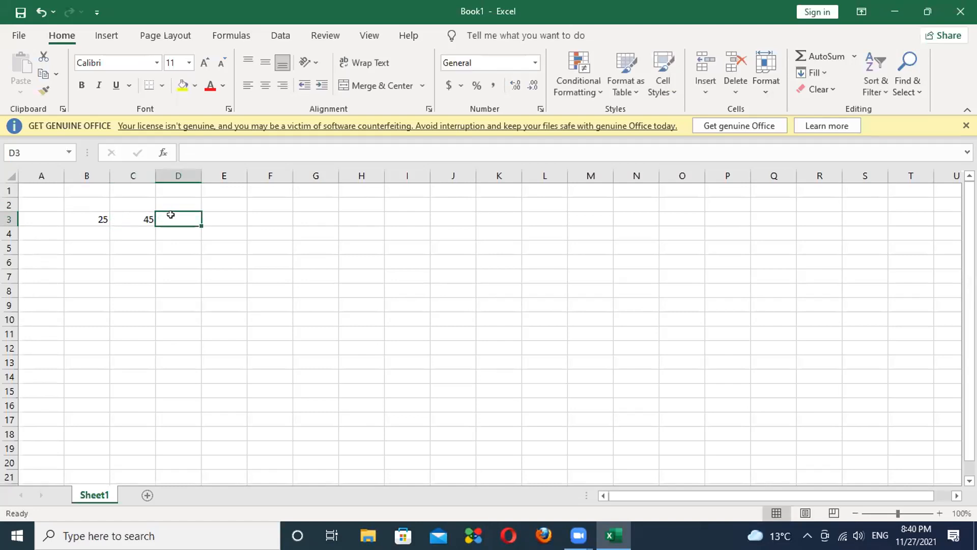
{"action": "type", "text": "50"}
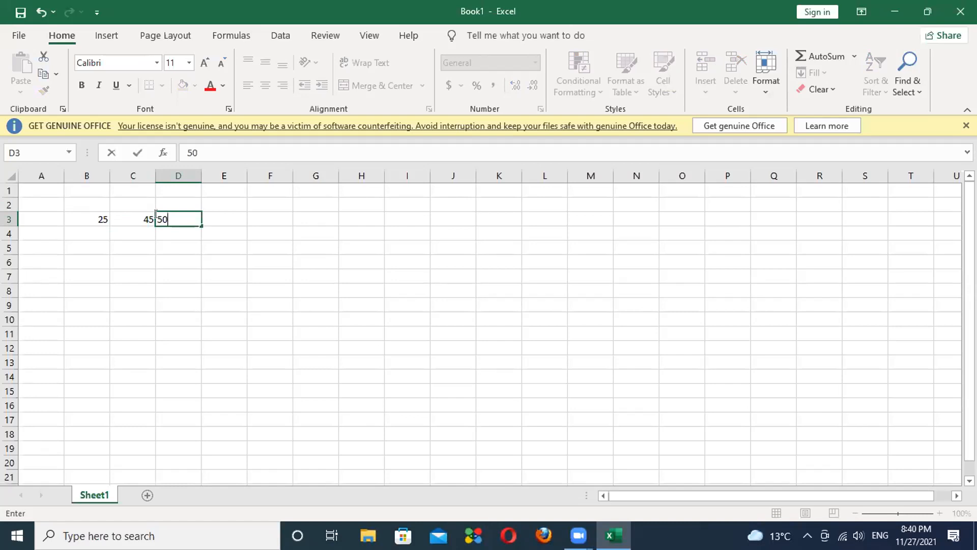
{"action": "left_click", "coordinate": [215, 214]}
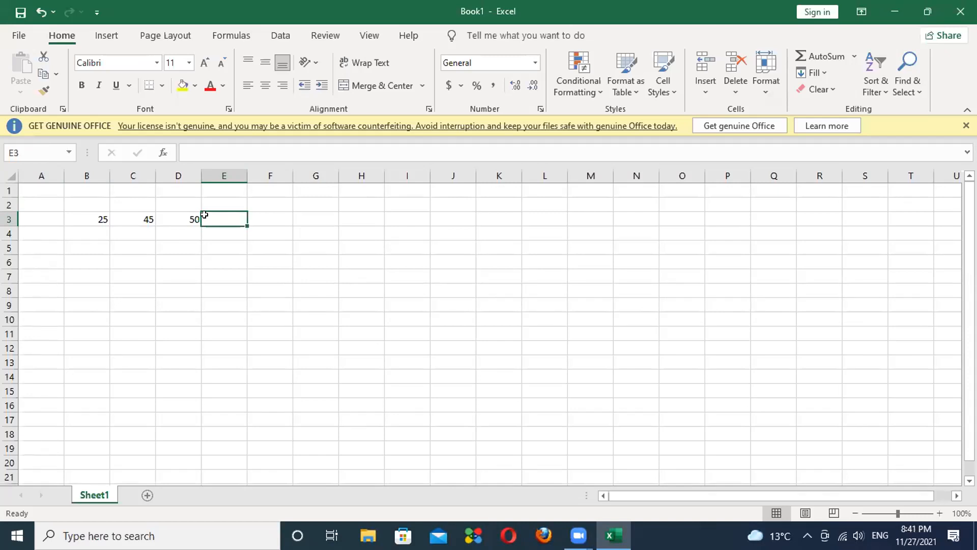
Step: Enter the formula =B3+C3+D3 in E3 so it shows 120
{"action": "type", "text": "="}
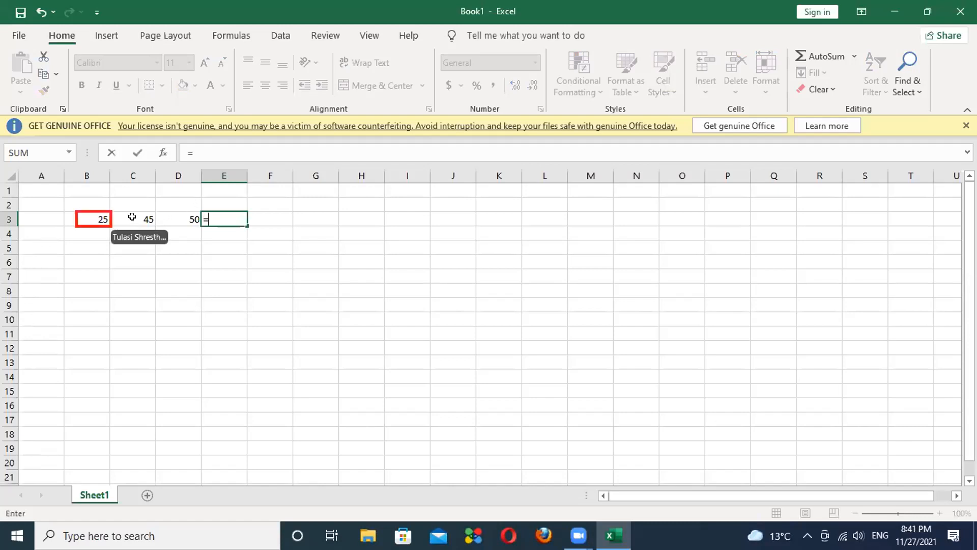
{"action": "left_click", "coordinate": [89, 214]}
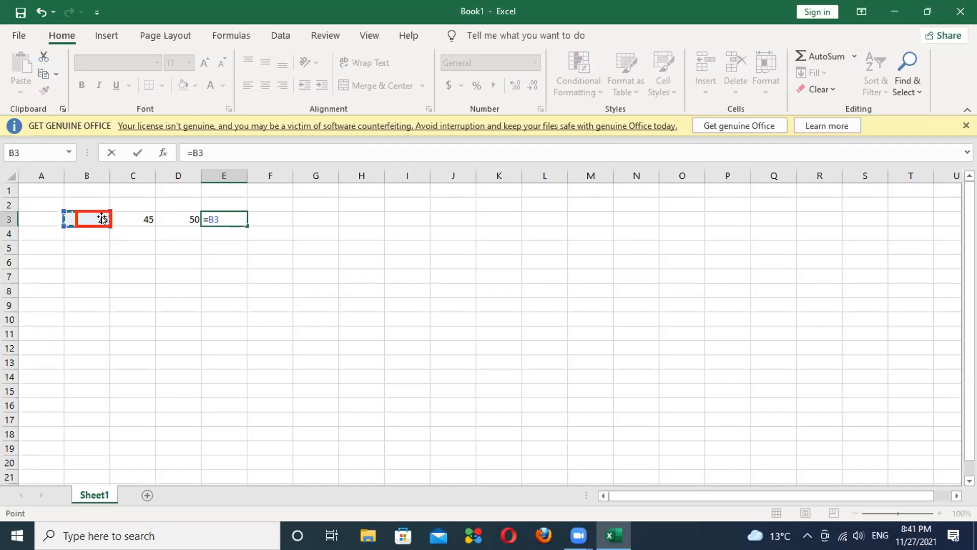
{"action": "type", "text": "="}
{"action": "type", "text": "+"}
{"action": "left_click", "coordinate": [124, 214]}
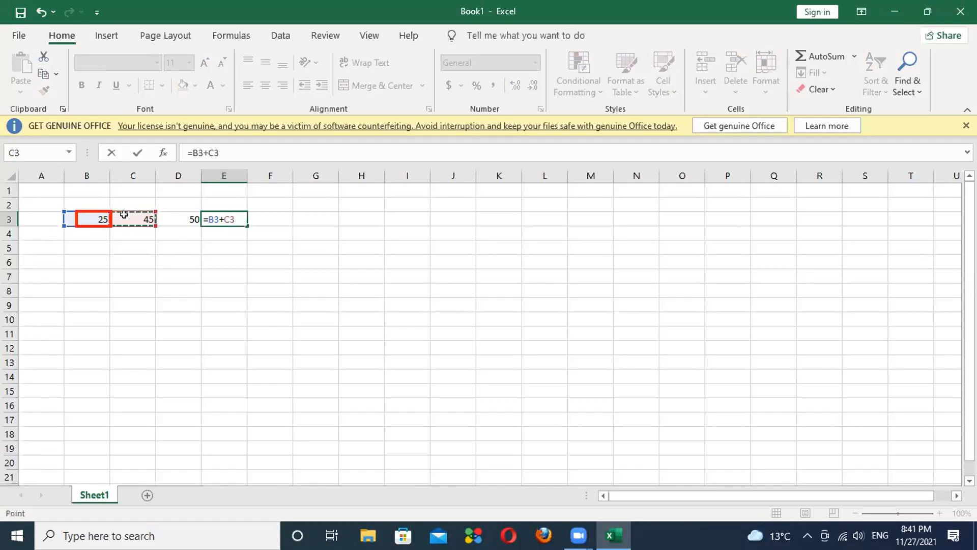
{"action": "type", "text": "+"}
{"action": "left_click", "coordinate": [177, 216]}
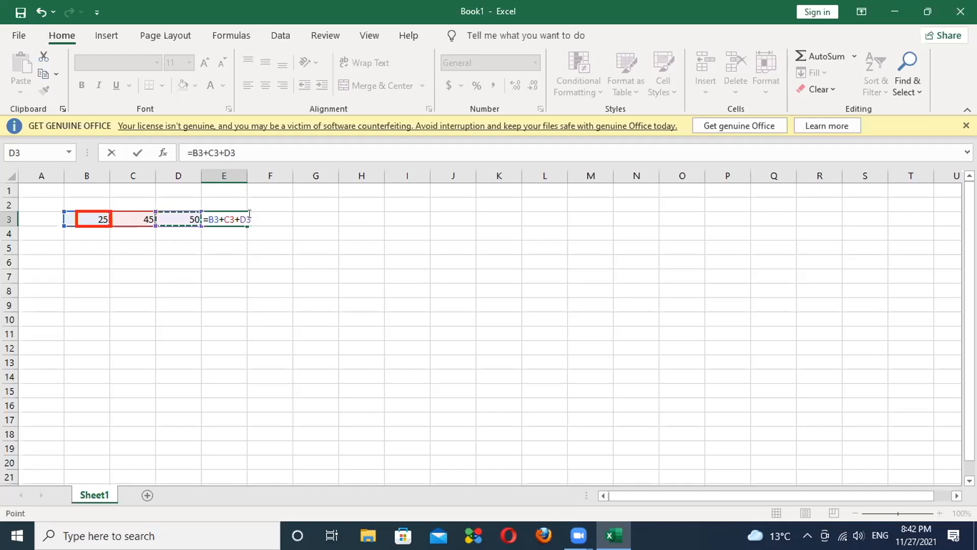
{"action": "key", "text": "Return"}
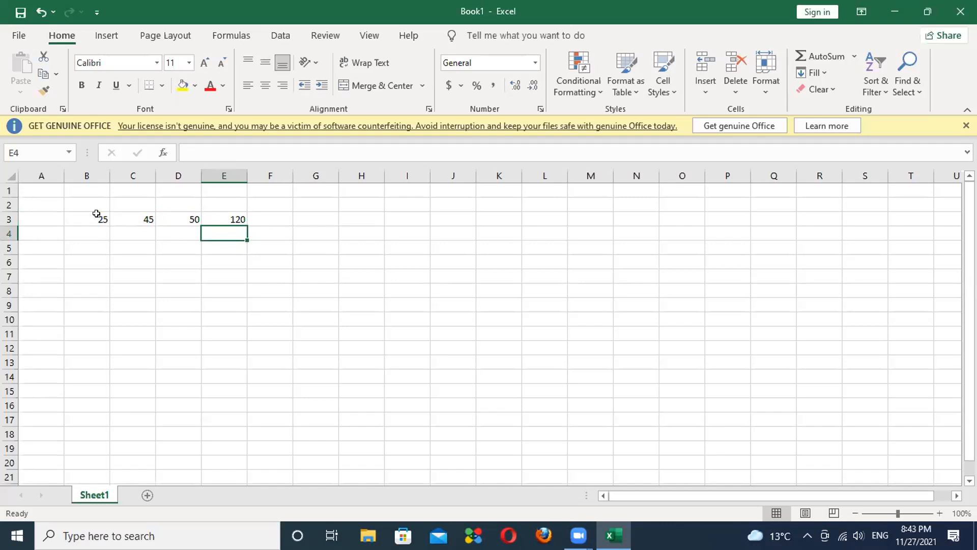
Step: Replace the 25 in B3 with 50 so E3 recalculates to 145
{"action": "left_click", "coordinate": [96, 214]}
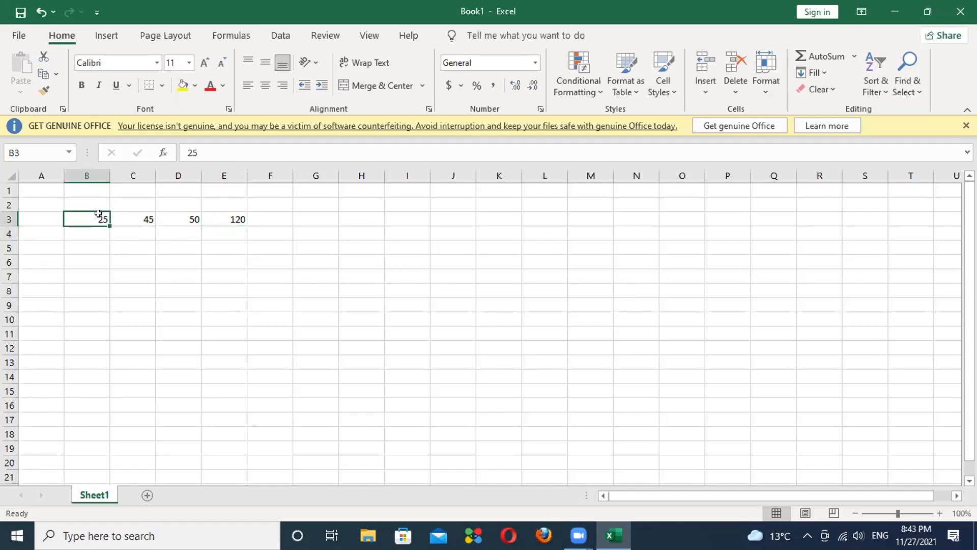
{"action": "key", "text": "BackSpace"}
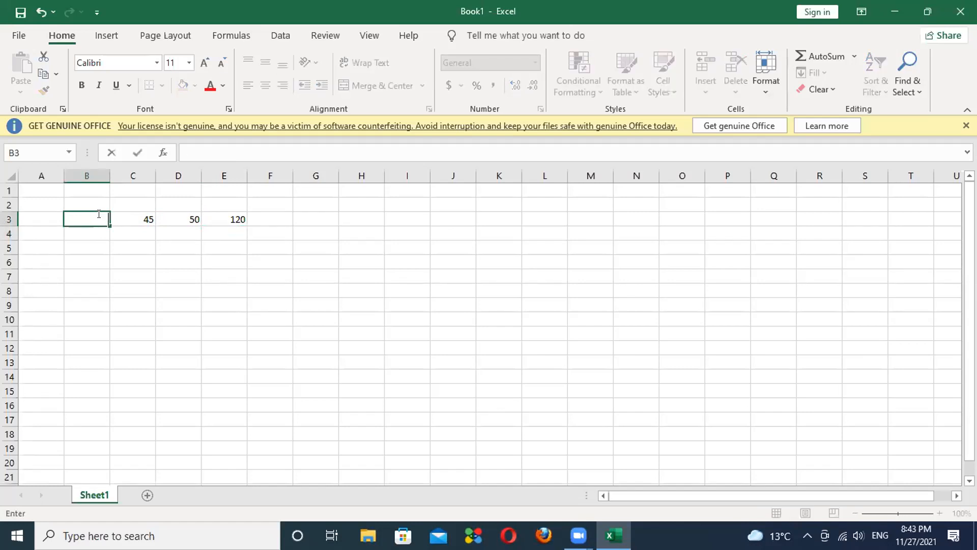
{"action": "type", "text": "50"}
{"action": "key", "text": "Return"}
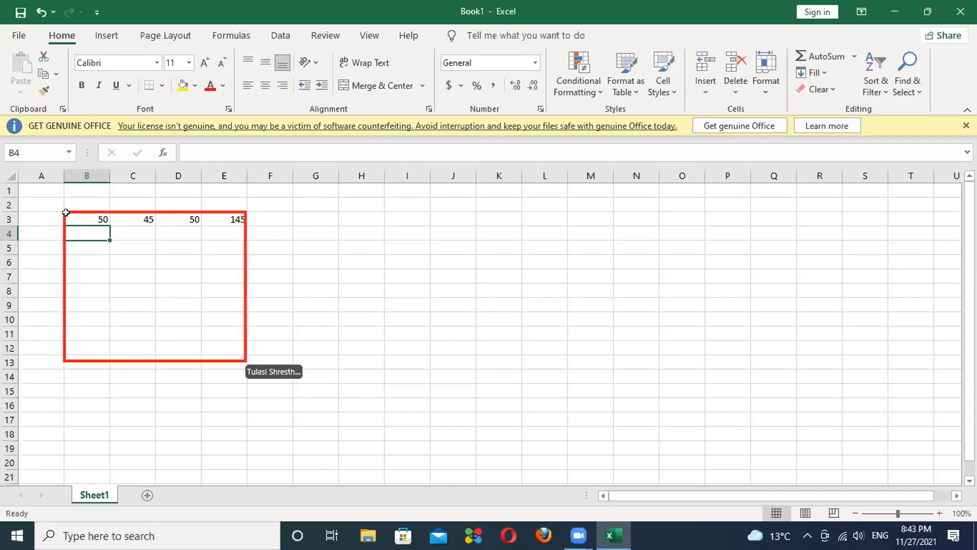
Step: Apply All Borders to every cell in the range B3:E8
{"action": "left_click", "coordinate": [73, 213]}
{"action": "left_click_drag", "start_coordinate": [73, 213], "coordinate": [227, 296]}
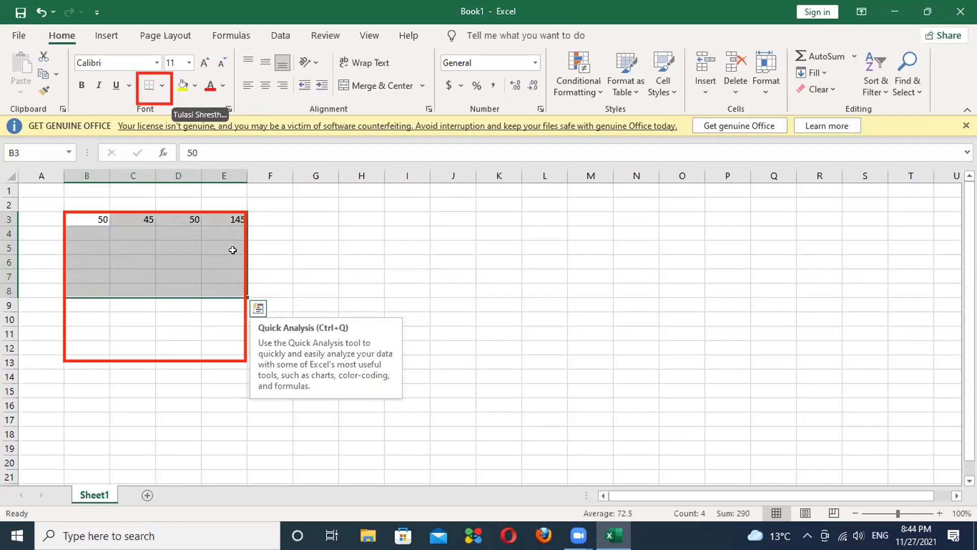
{"action": "left_click", "coordinate": [159, 86]}
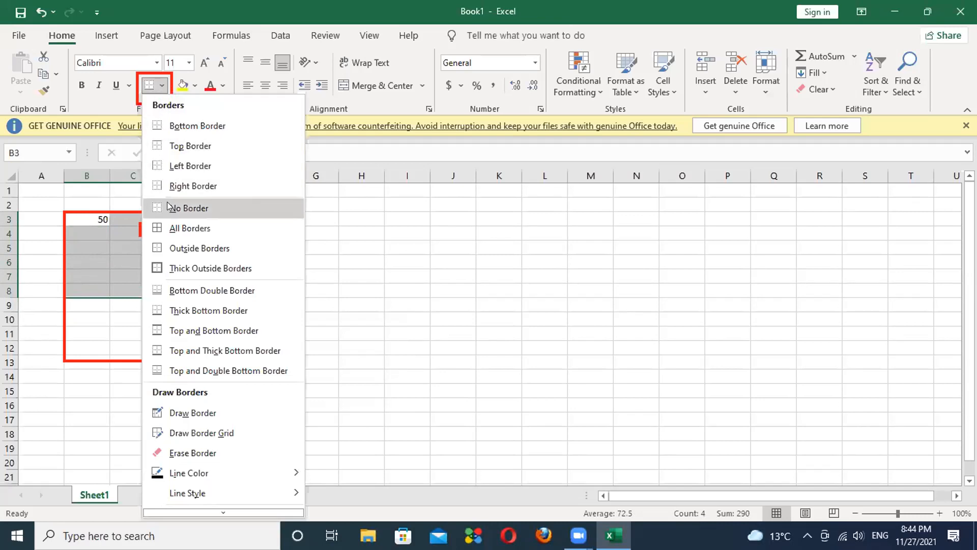
{"action": "left_click", "coordinate": [176, 229]}
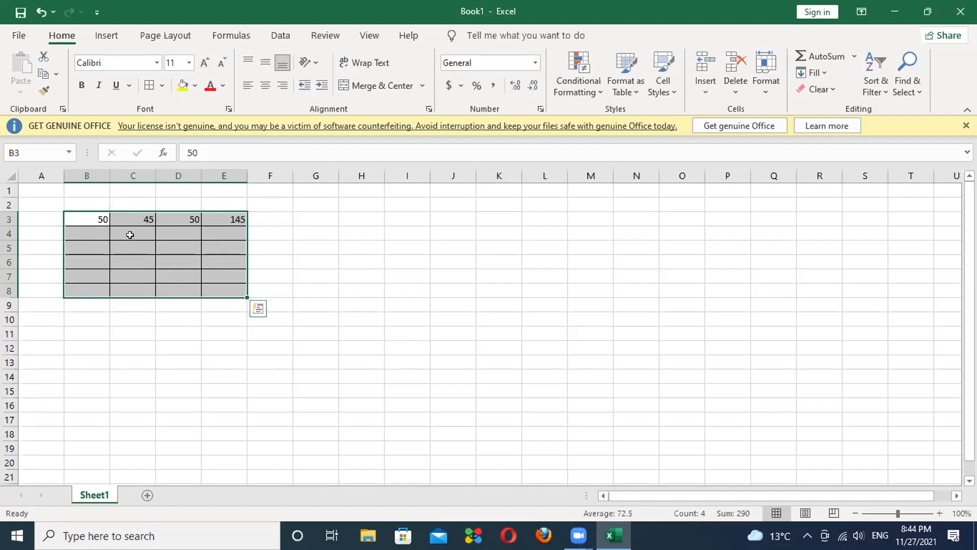
{"action": "left_click", "coordinate": [270, 282]}
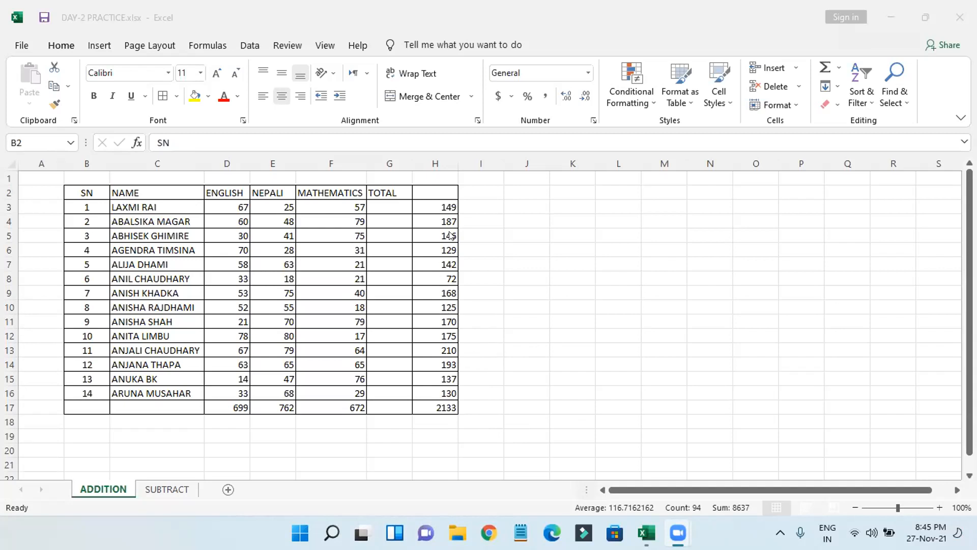
Step: Delete the student totals in column H, shifting cells left
{"action": "key", "text": "ctrl+a"}
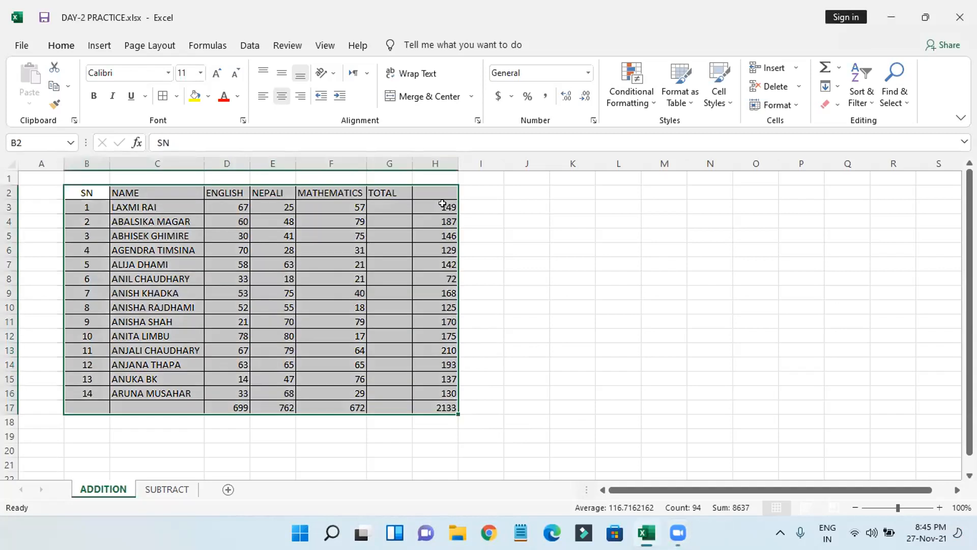
{"action": "left_click", "coordinate": [484, 224]}
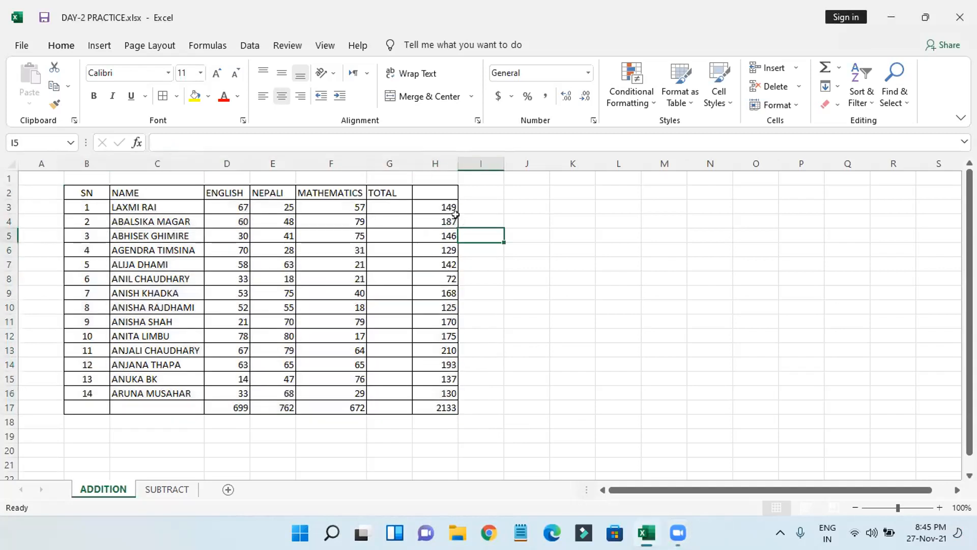
{"action": "left_click_drag", "start_coordinate": [442, 208], "coordinate": [468, 422]}
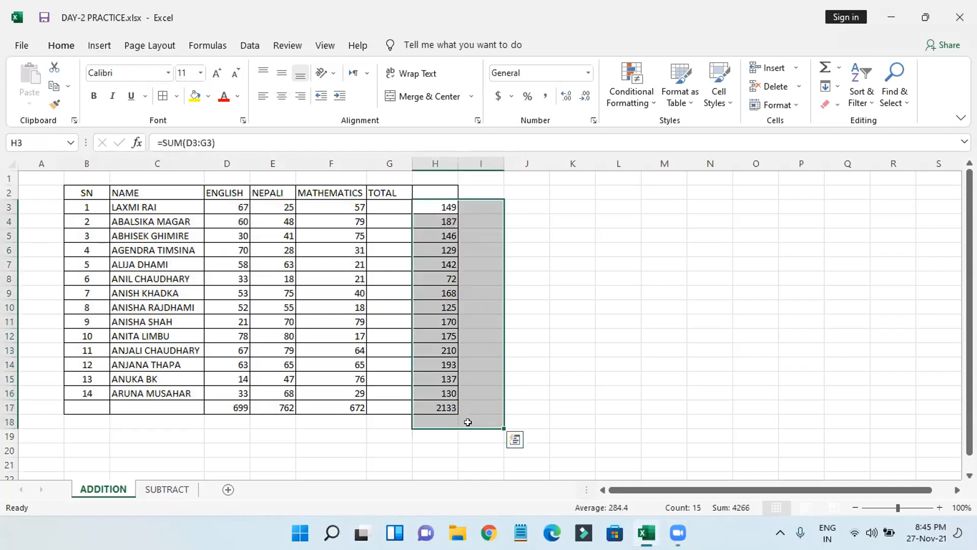
{"action": "right_click", "coordinate": [475, 364]}
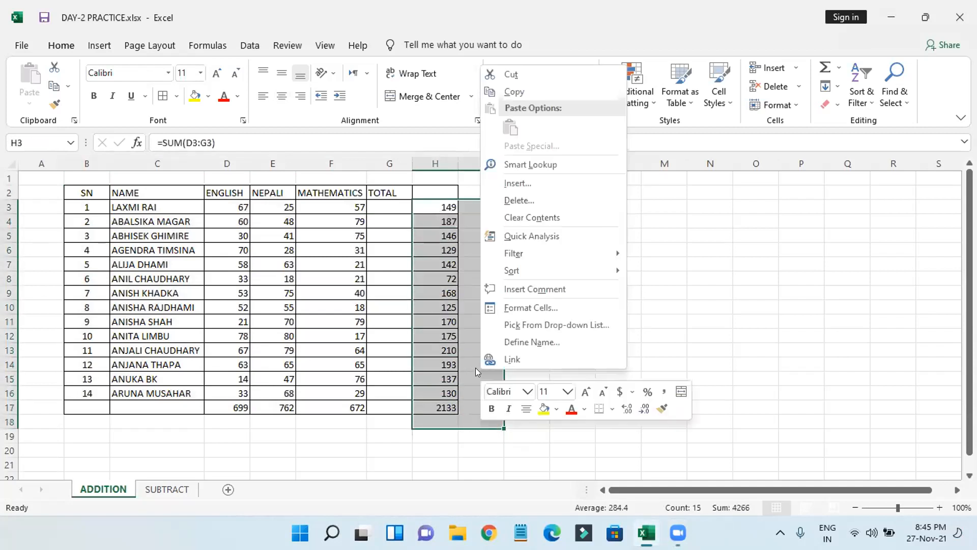
{"action": "left_click", "coordinate": [526, 196]}
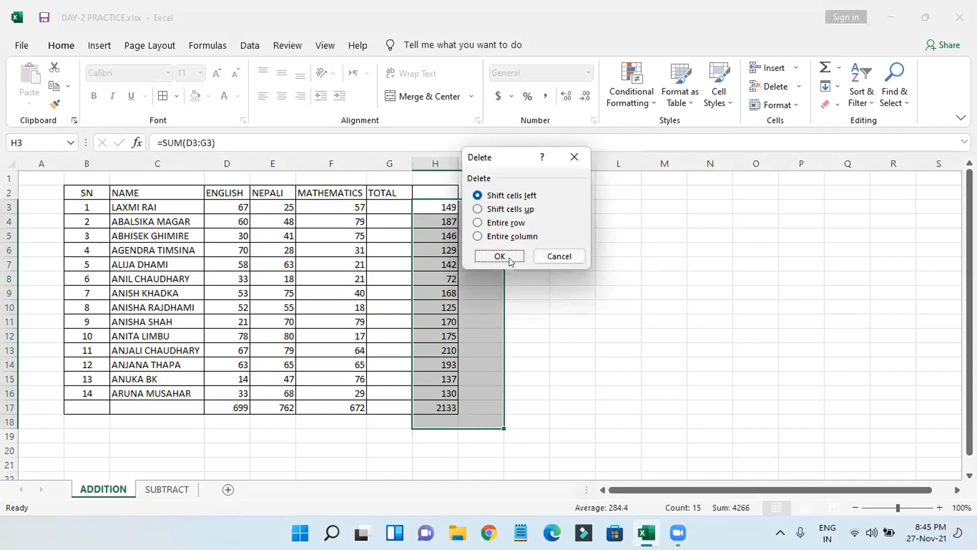
{"action": "left_click", "coordinate": [510, 261]}
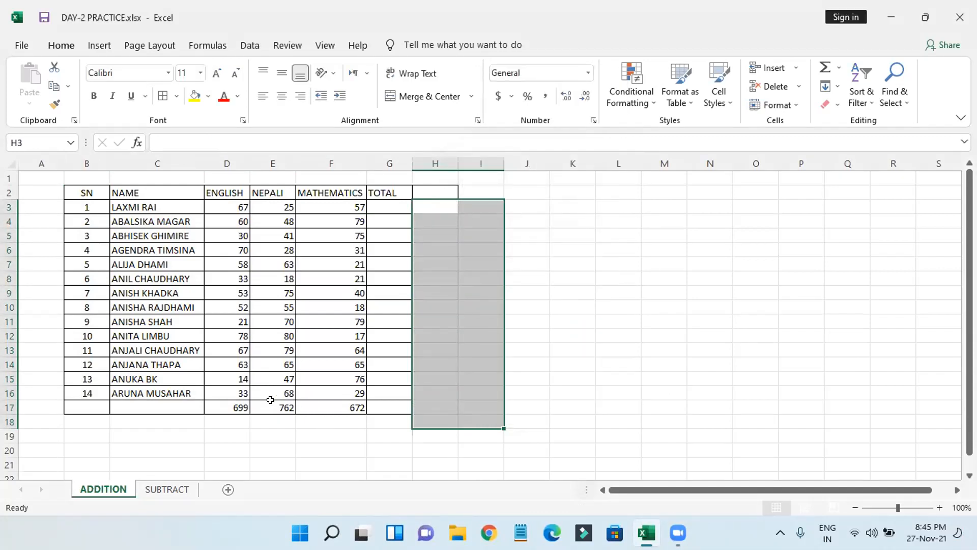
Step: Delete the subject totals 699, 762 and 672 in row 17
{"action": "left_click_drag", "start_coordinate": [232, 408], "coordinate": [381, 416]}
{"action": "right_click", "coordinate": [381, 416]}
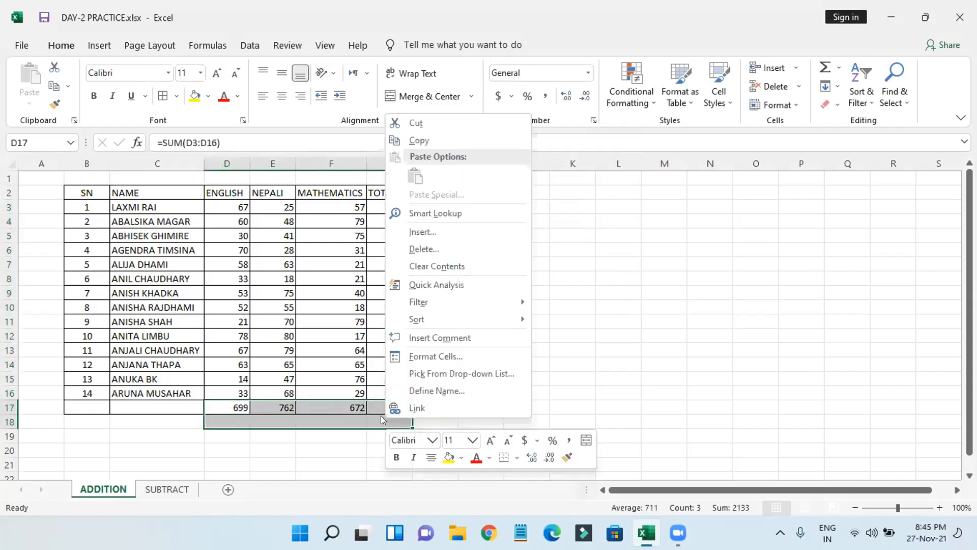
{"action": "left_click", "coordinate": [424, 249]}
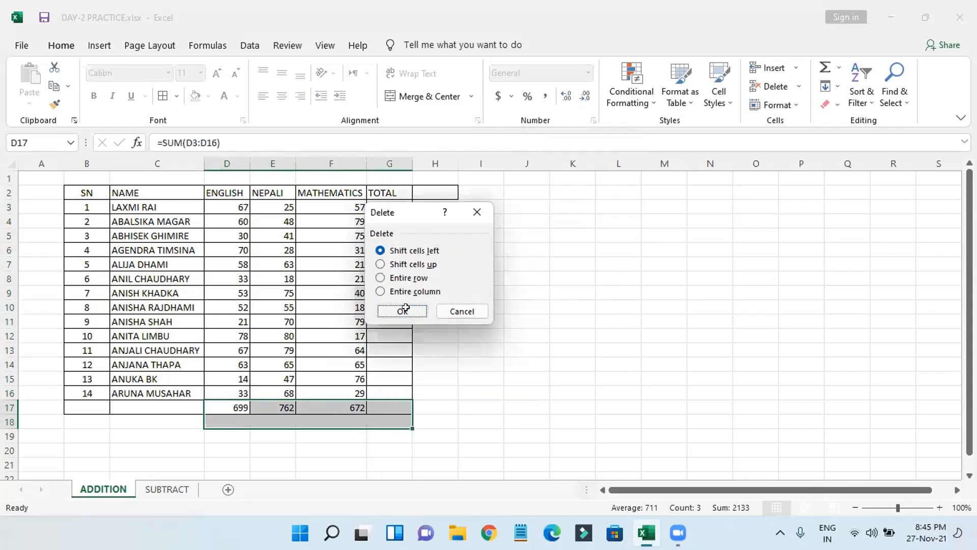
{"action": "left_click", "coordinate": [402, 310]}
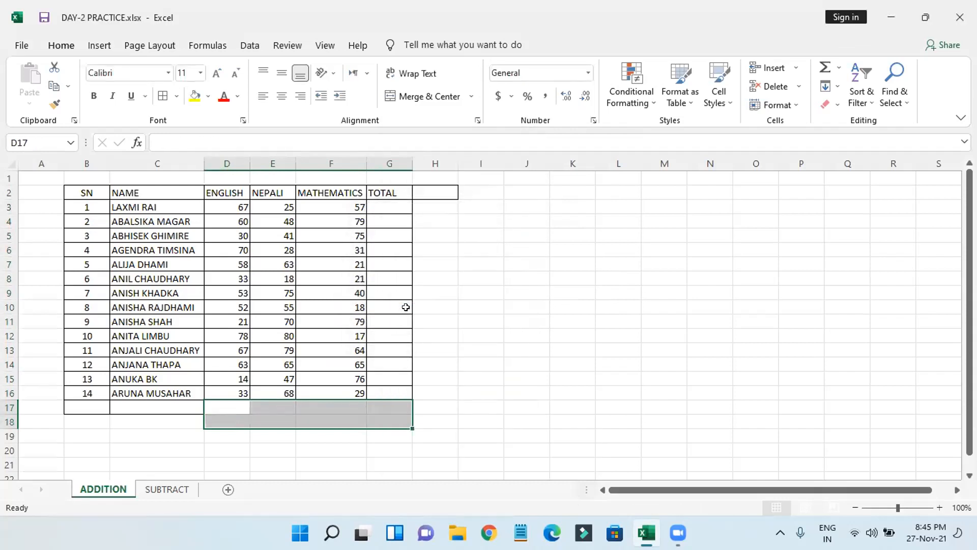
{"action": "left_click", "coordinate": [685, 224]}
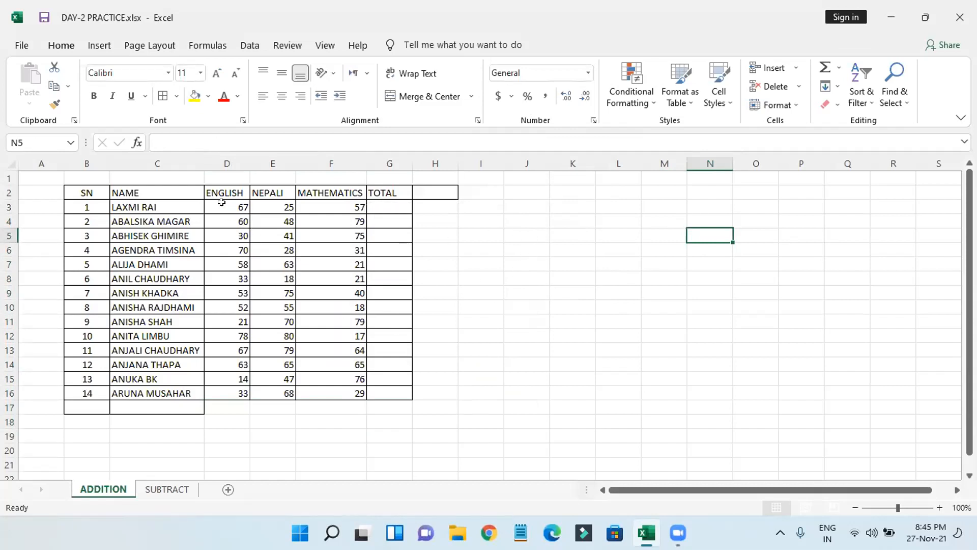
Step: Select the marks with the empty total row and column and apply AutoSum Sum
{"action": "left_click_drag", "start_coordinate": [221, 202], "coordinate": [420, 403]}
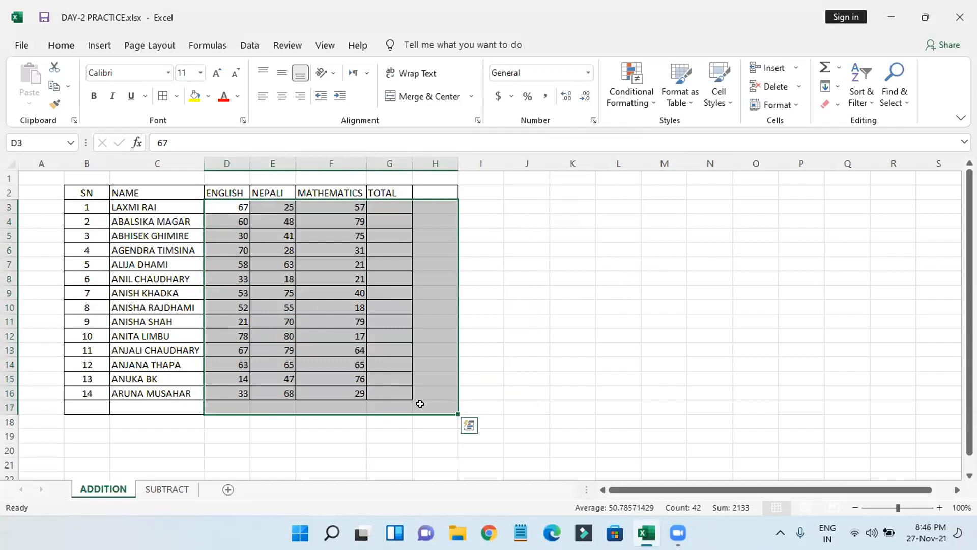
{"action": "left_click", "coordinate": [535, 359]}
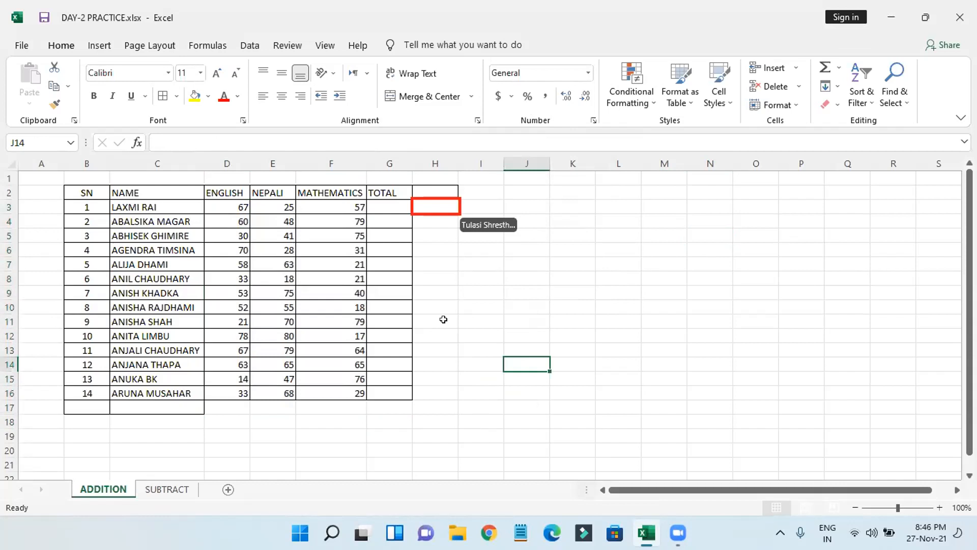
{"action": "left_click", "coordinate": [290, 249]}
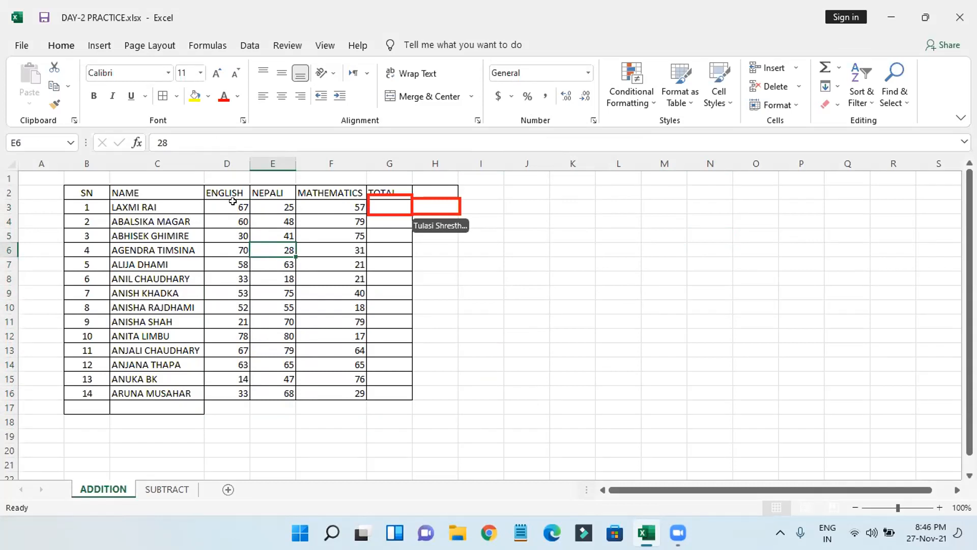
{"action": "left_click_drag", "start_coordinate": [232, 203], "coordinate": [431, 399]}
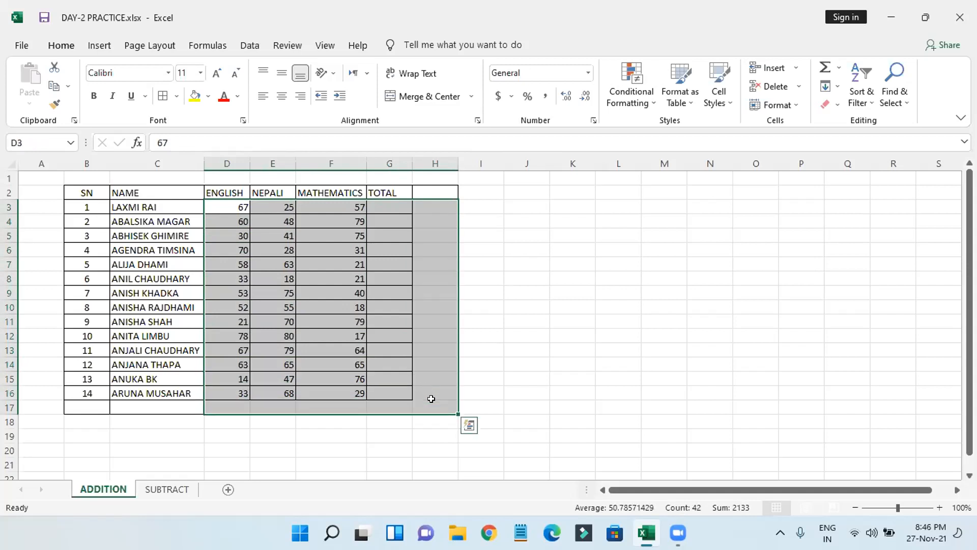
{"action": "left_click", "coordinate": [837, 67]}
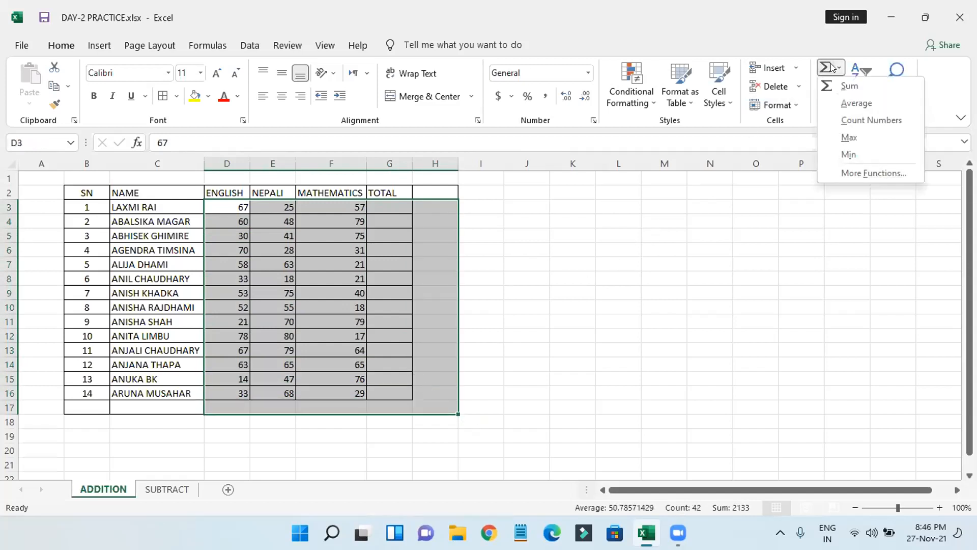
{"action": "left_click", "coordinate": [837, 93]}
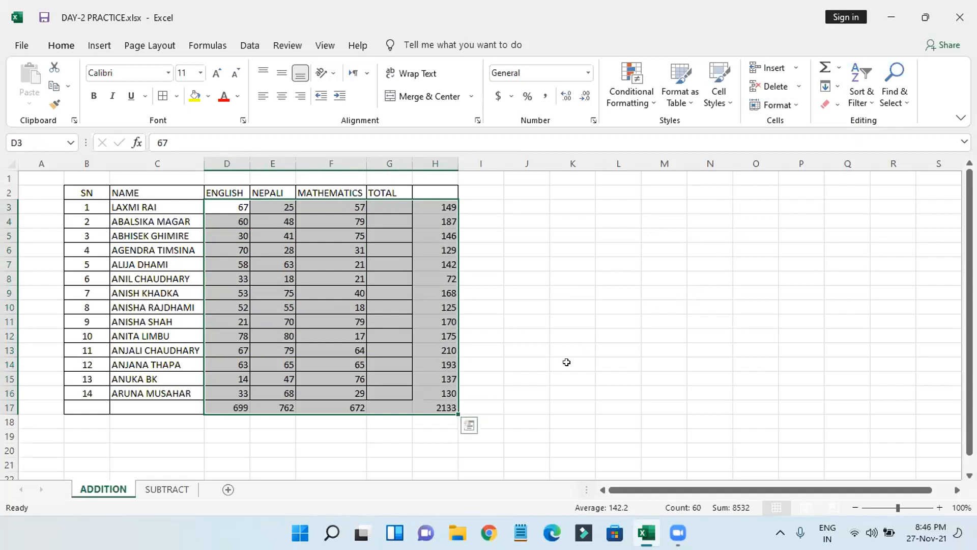
{"action": "left_click", "coordinate": [537, 349]}
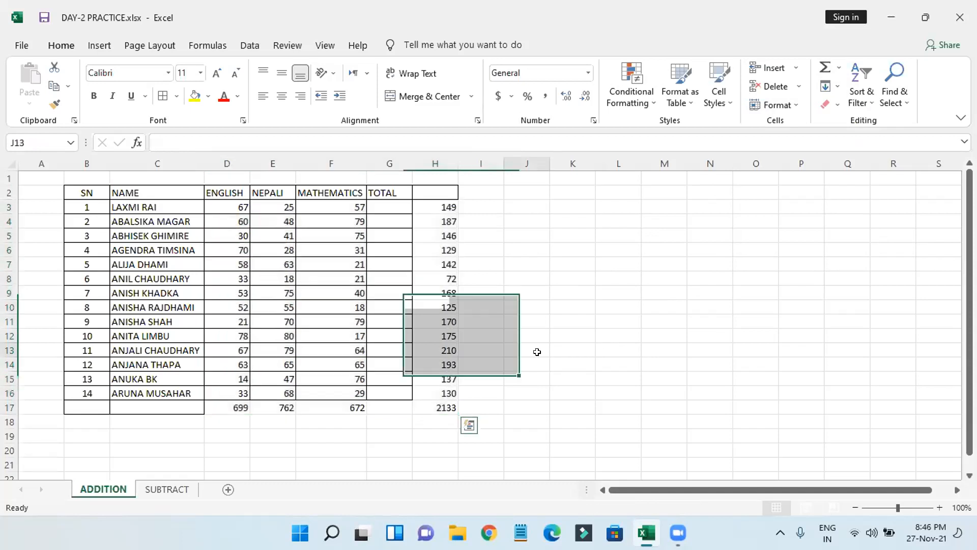
Step: Confirm H3 holds the formula =SUM(D3:G3)
{"action": "left_click", "coordinate": [232, 200]}
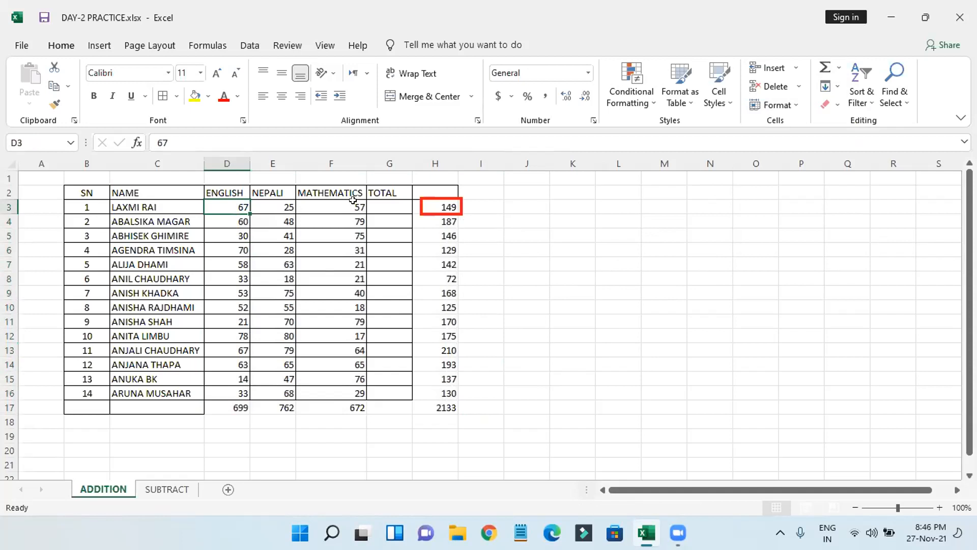
{"action": "left_click_drag", "start_coordinate": [540, 249], "coordinate": [593, 297]}
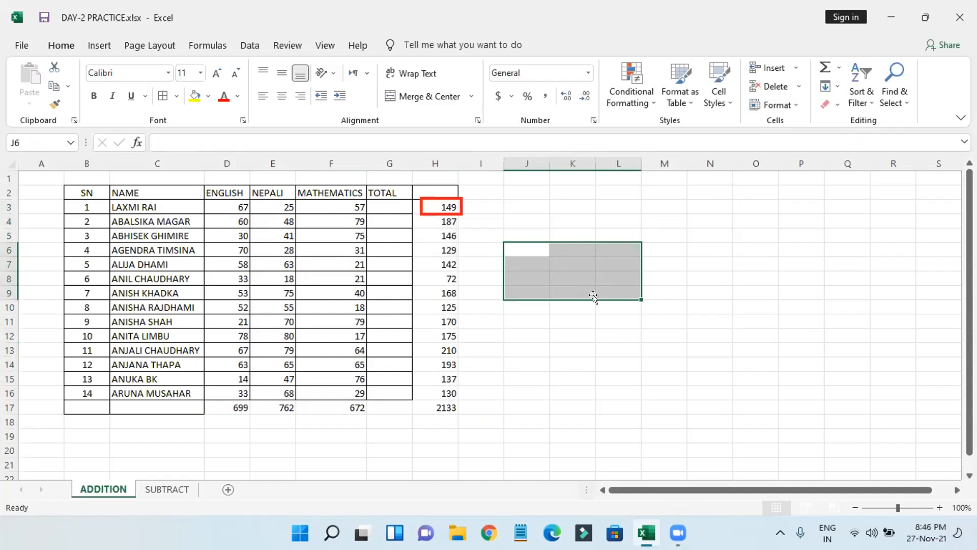
{"action": "left_click", "coordinate": [525, 193]}
{"action": "left_click", "coordinate": [444, 203]}
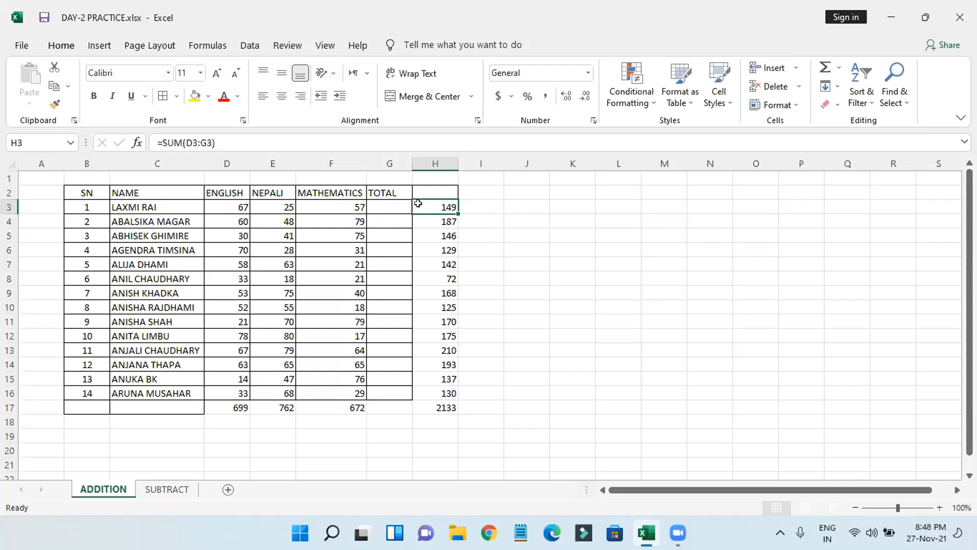
Step: Enter =D3+E3+F3 in H3 so the first student's total reads 149
{"action": "type", "text": "="}
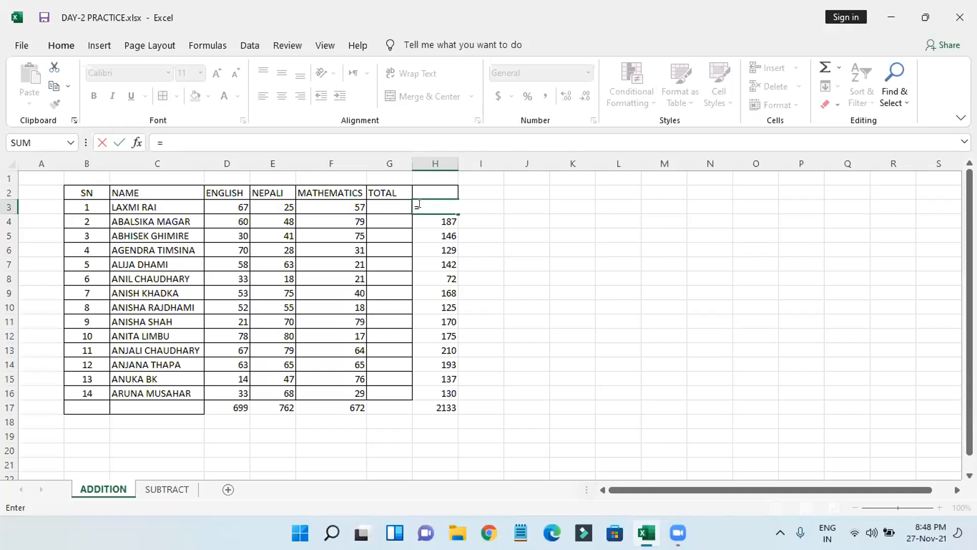
{"action": "left_click", "coordinate": [232, 205]}
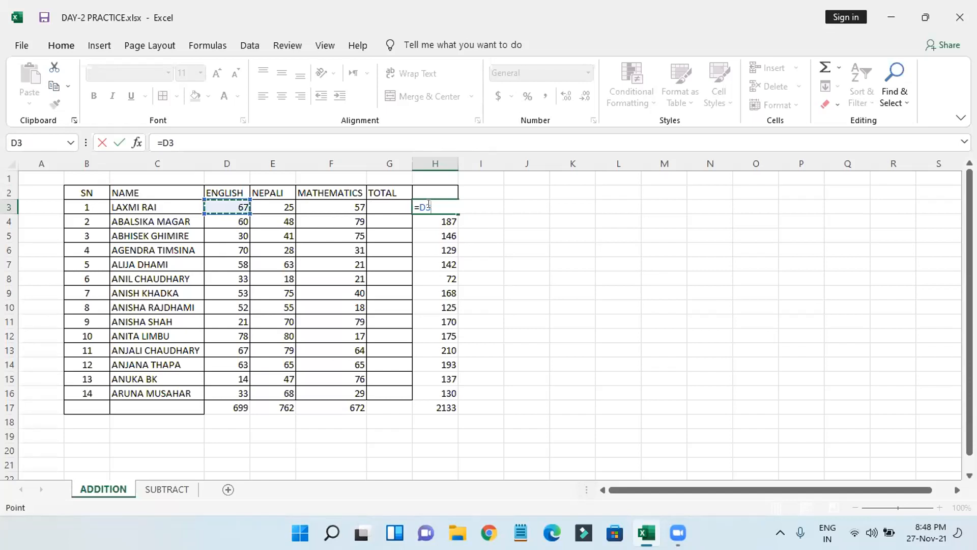
{"action": "type", "text": "="}
{"action": "key", "text": "BackSpace"}
{"action": "type", "text": "+"}
{"action": "left_click", "coordinate": [279, 204]}
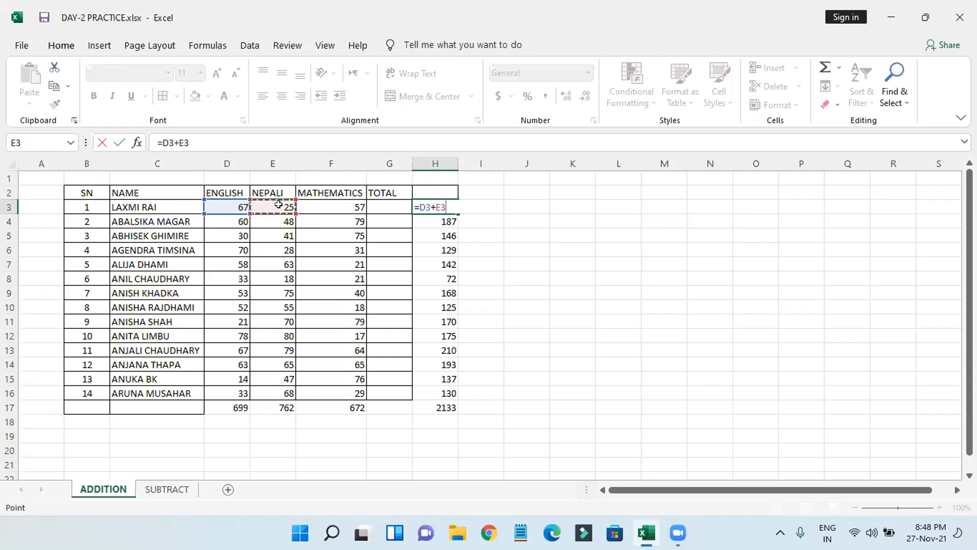
{"action": "left_click", "coordinate": [443, 204]}
{"action": "type", "text": "+"}
{"action": "left_click", "coordinate": [353, 202]}
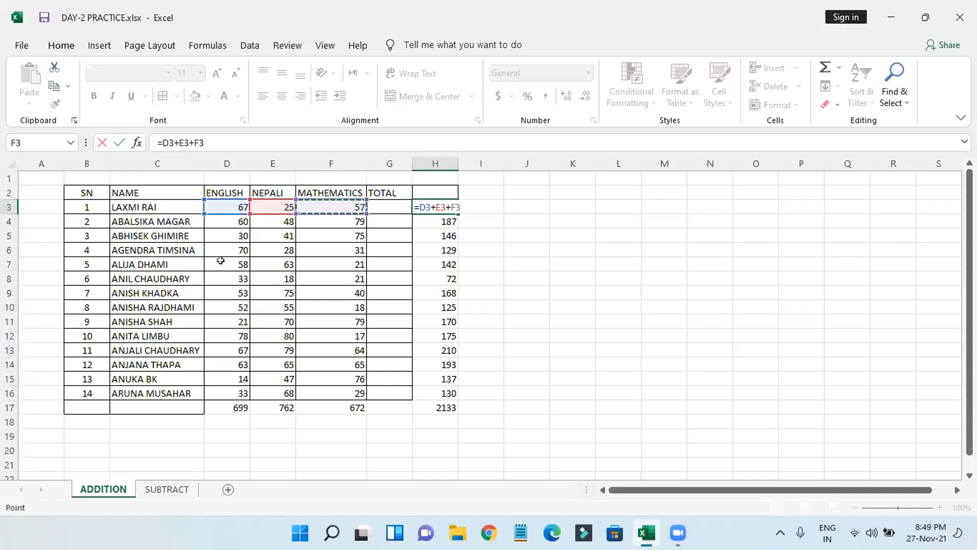
{"action": "key", "text": "Return"}
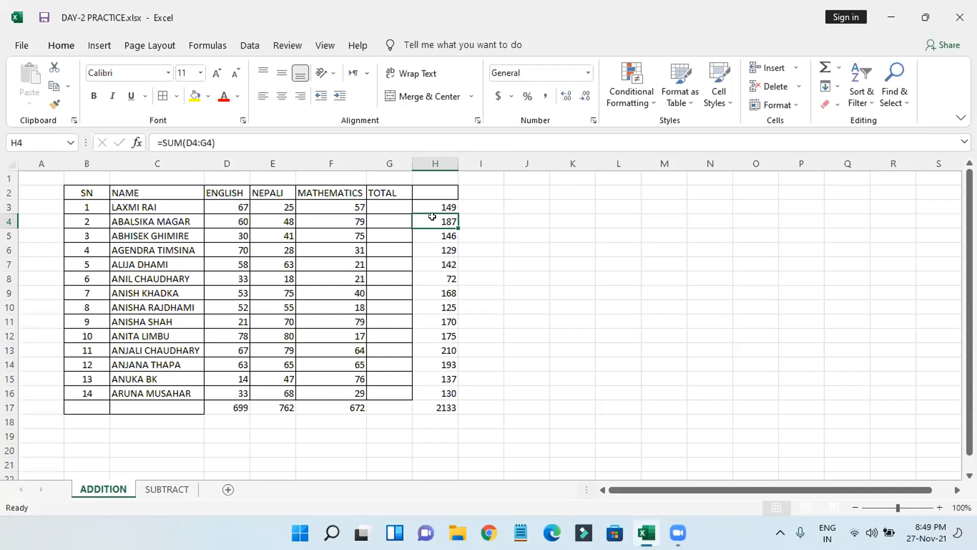
Step: Clear H4 and enter =SUM(D4:F4) there, giving a total of 187
{"action": "key", "text": "BackSpace"}
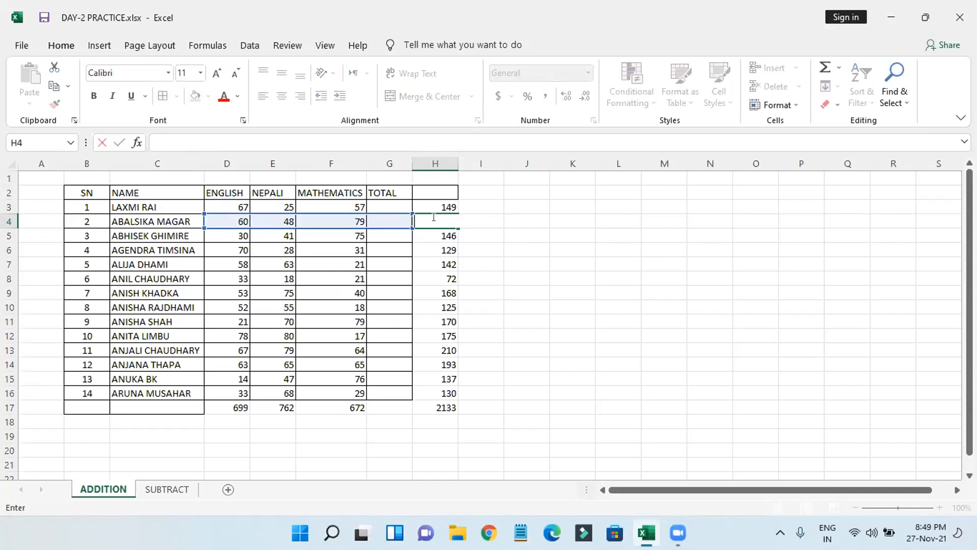
{"action": "key", "text": "Return"}
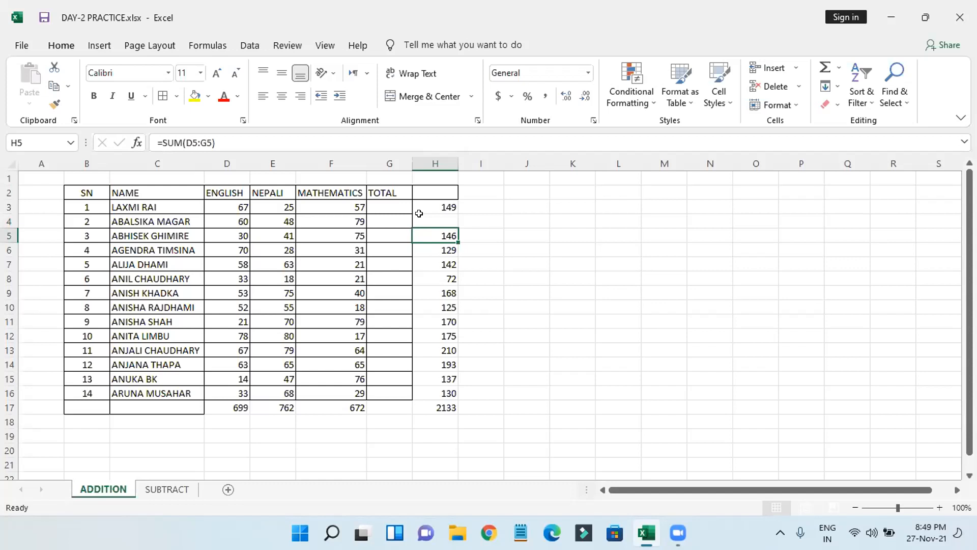
{"action": "left_click", "coordinate": [419, 214]}
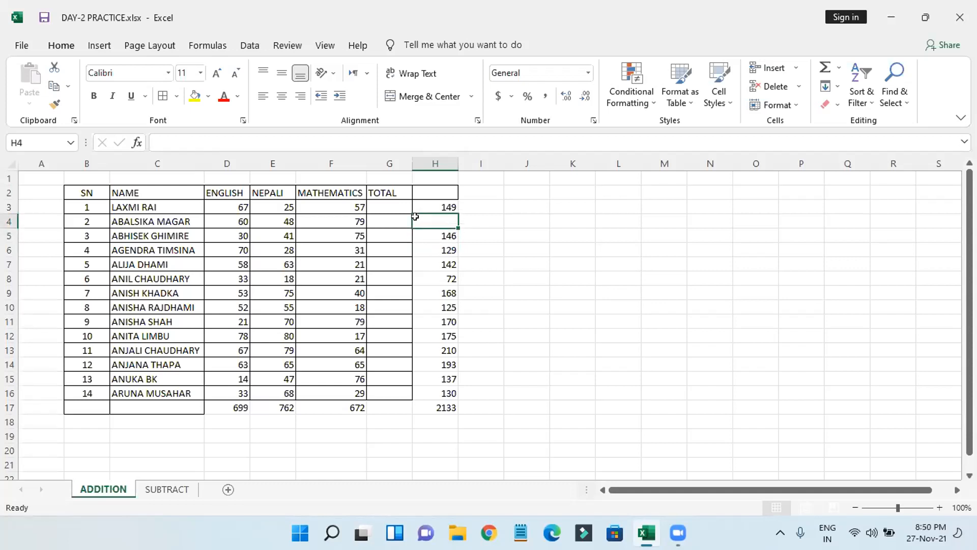
{"action": "type", "text": "="}
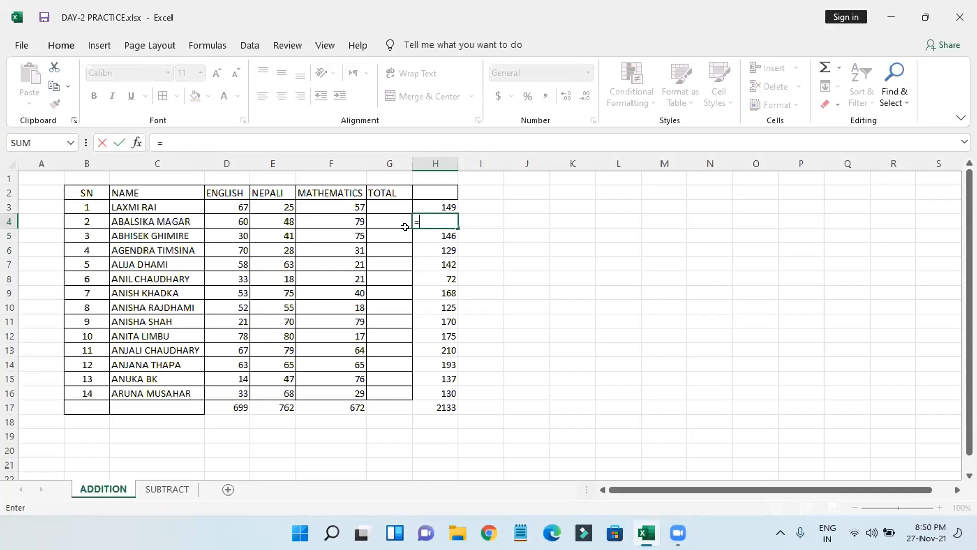
{"action": "type", "text": "SUM"}
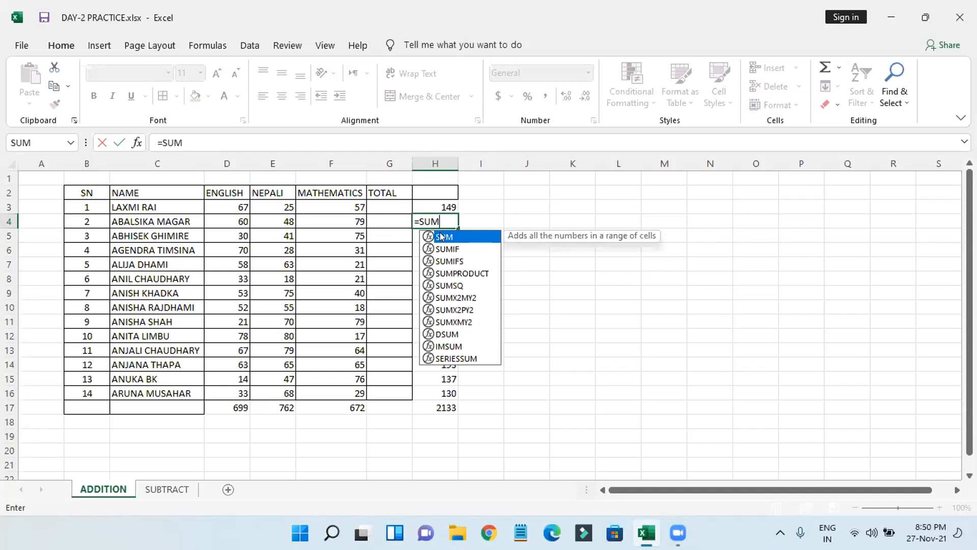
{"action": "key", "text": "Tab"}
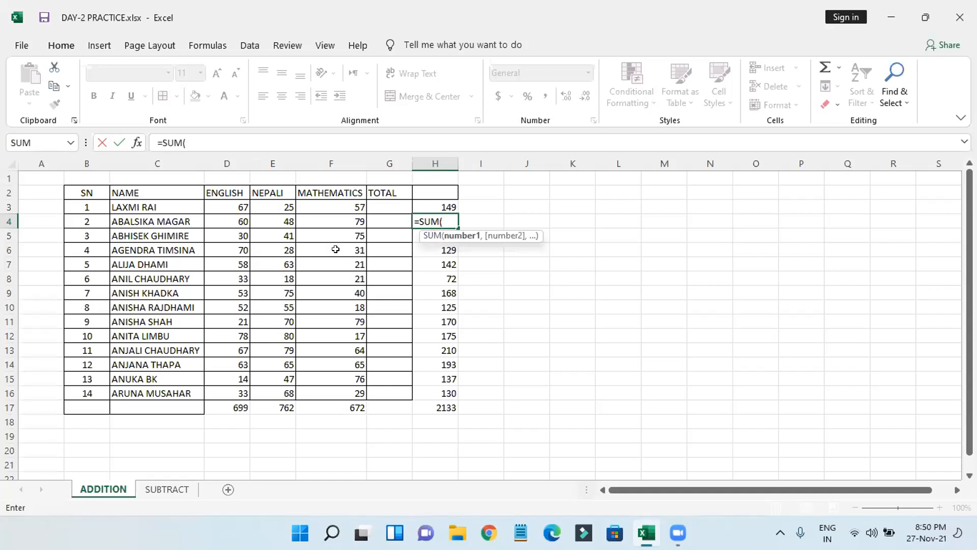
{"action": "left_click", "coordinate": [226, 221]}
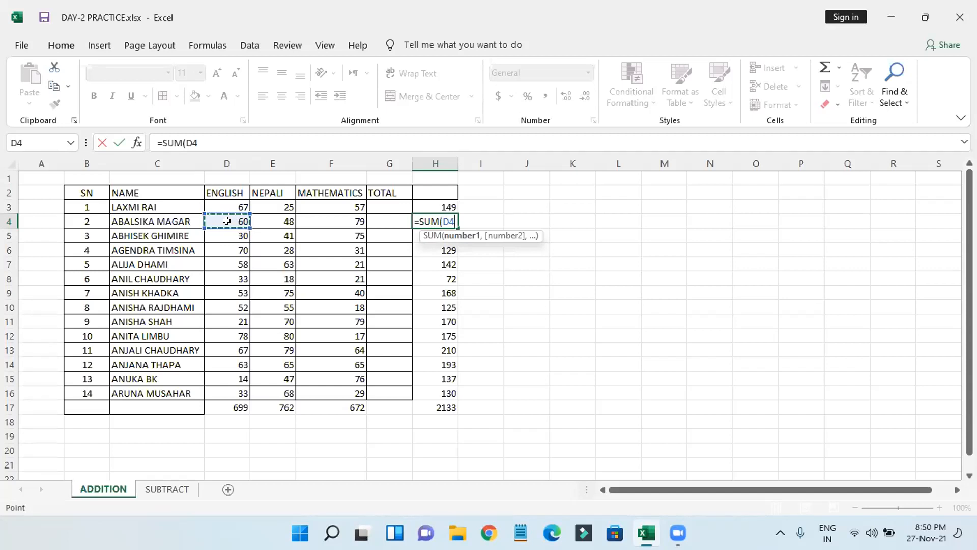
{"action": "left_click", "coordinate": [361, 221]}
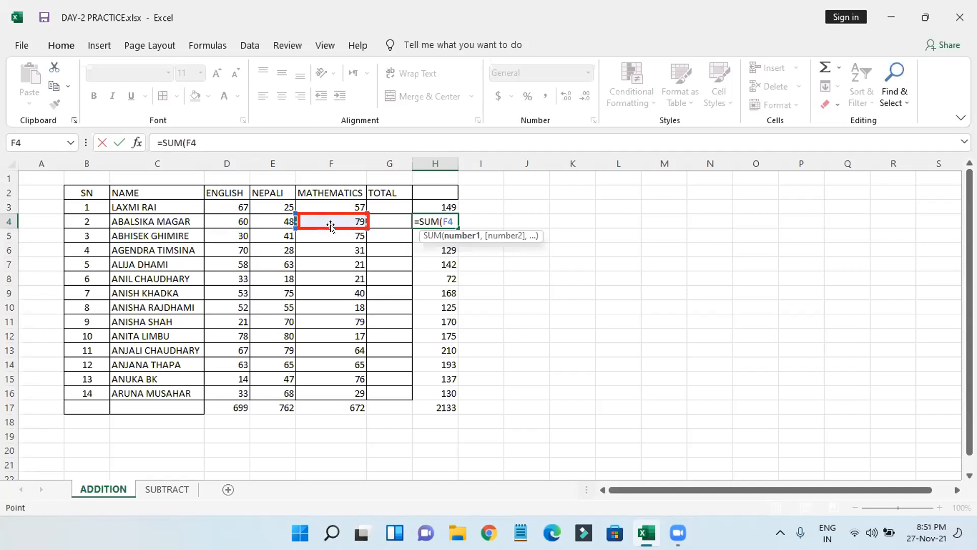
{"action": "left_click", "coordinate": [235, 215]}
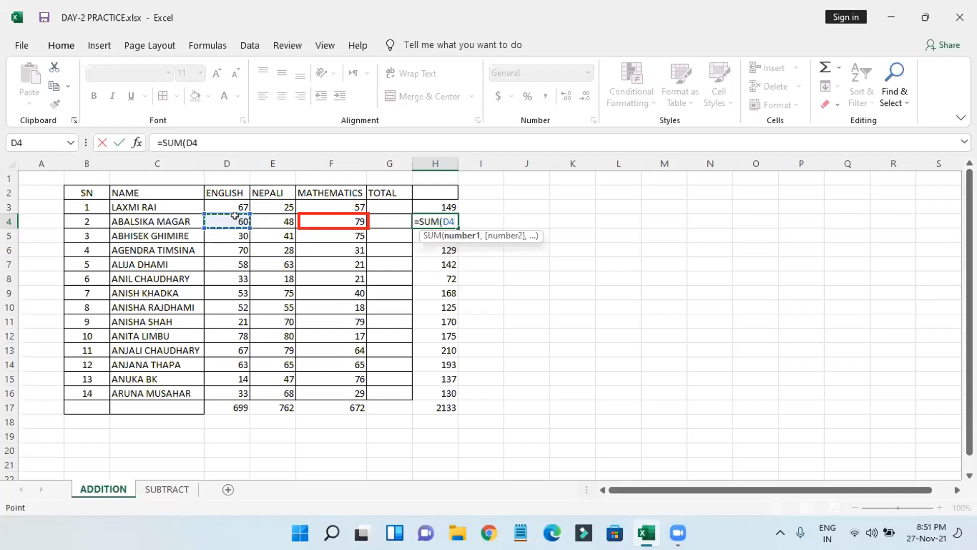
{"action": "left_click_drag", "start_coordinate": [234, 215], "coordinate": [348, 224]}
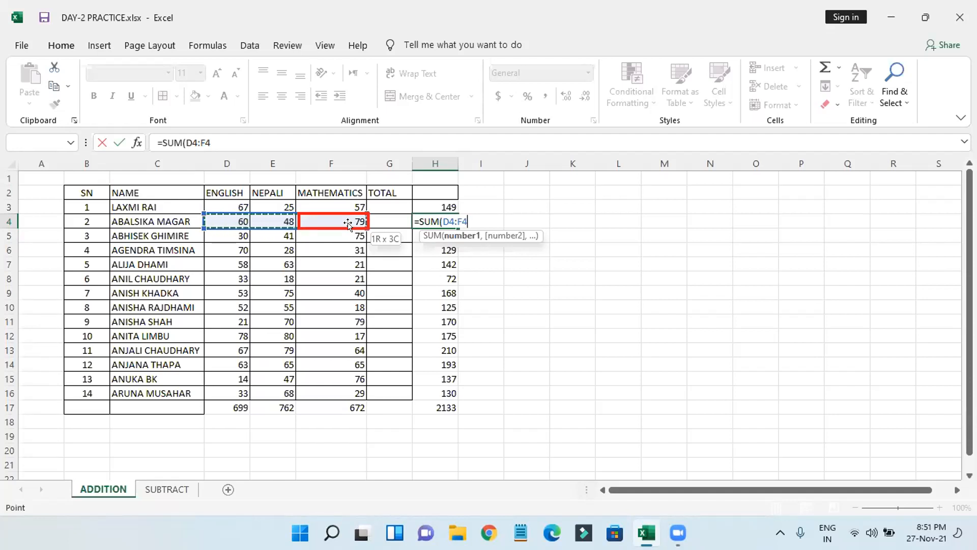
{"action": "type", "text": ")"}
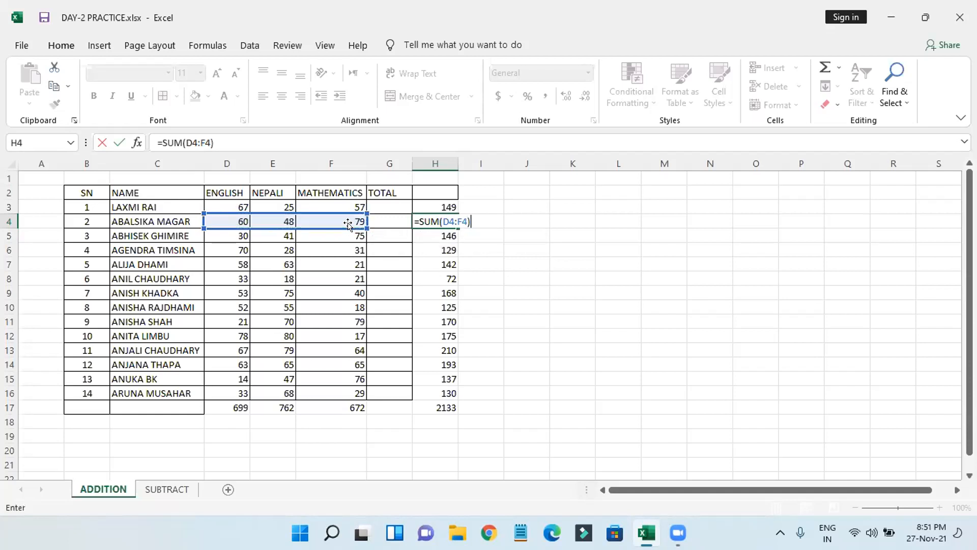
{"action": "key", "text": "Return"}
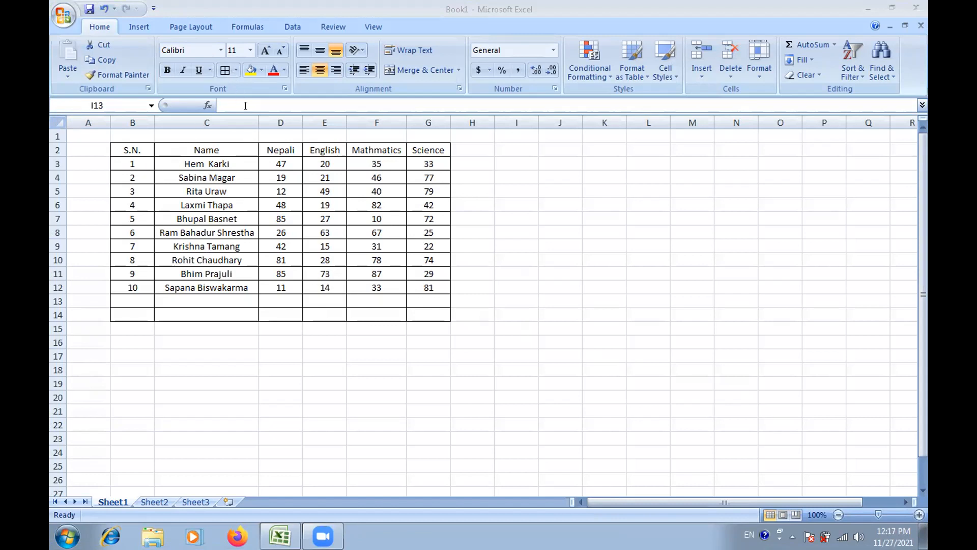
Step: Type the heading 'Total' into cell H2 next to the Science column
{"action": "left_click", "coordinate": [258, 139]}
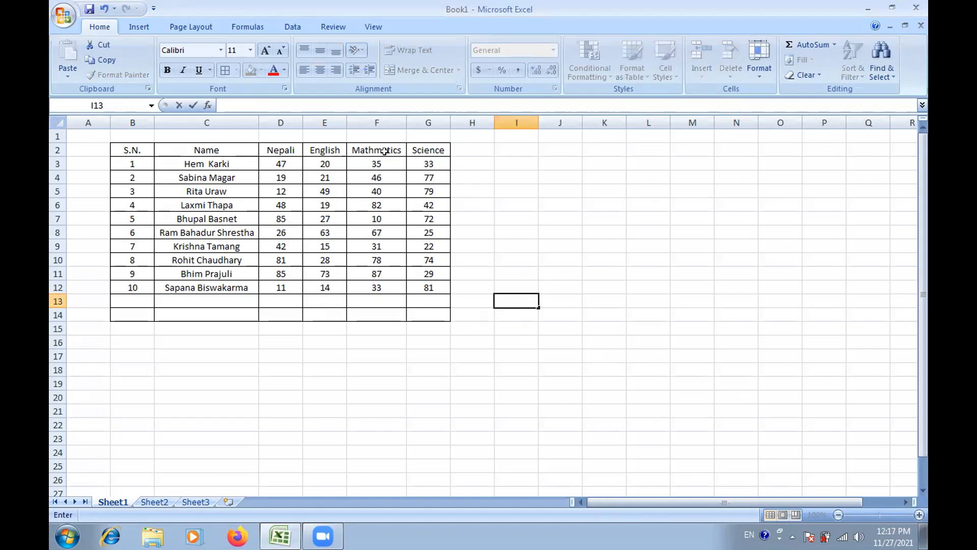
{"action": "left_click", "coordinate": [546, 180]}
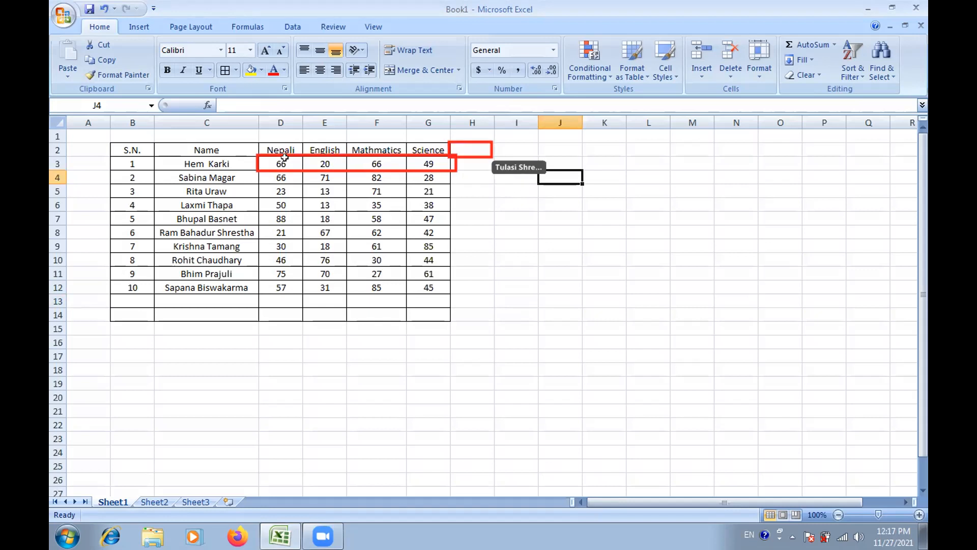
{"action": "left_click", "coordinate": [462, 147]}
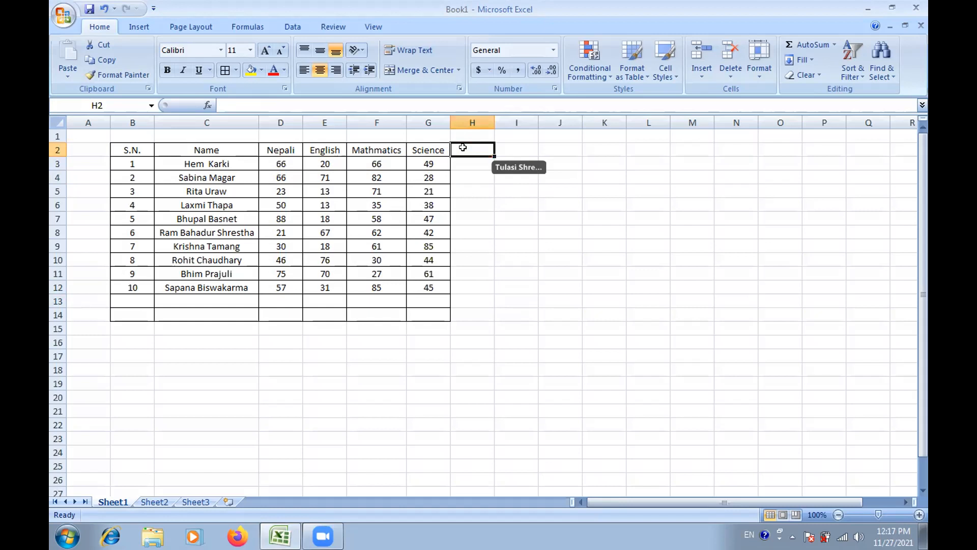
{"action": "type", "text": "To"}
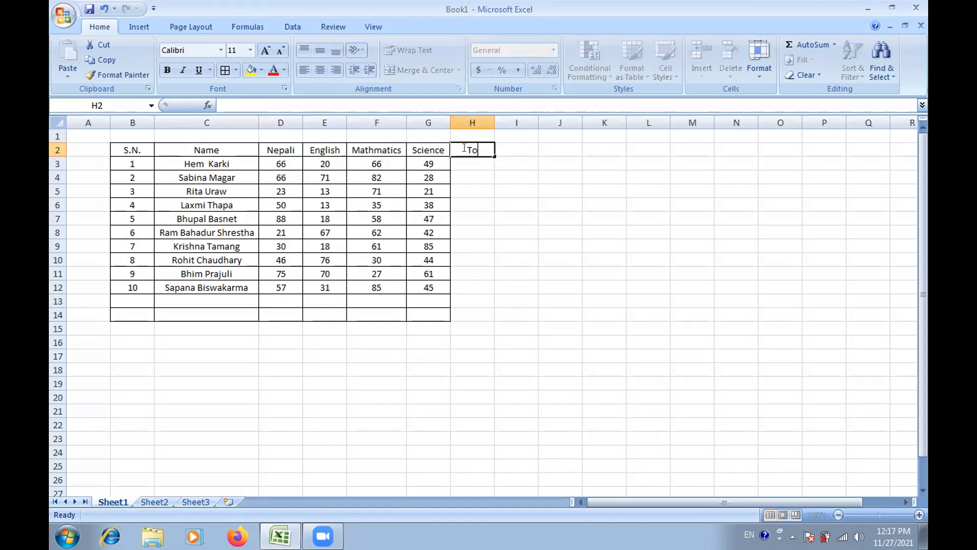
{"action": "type", "text": "tal"}
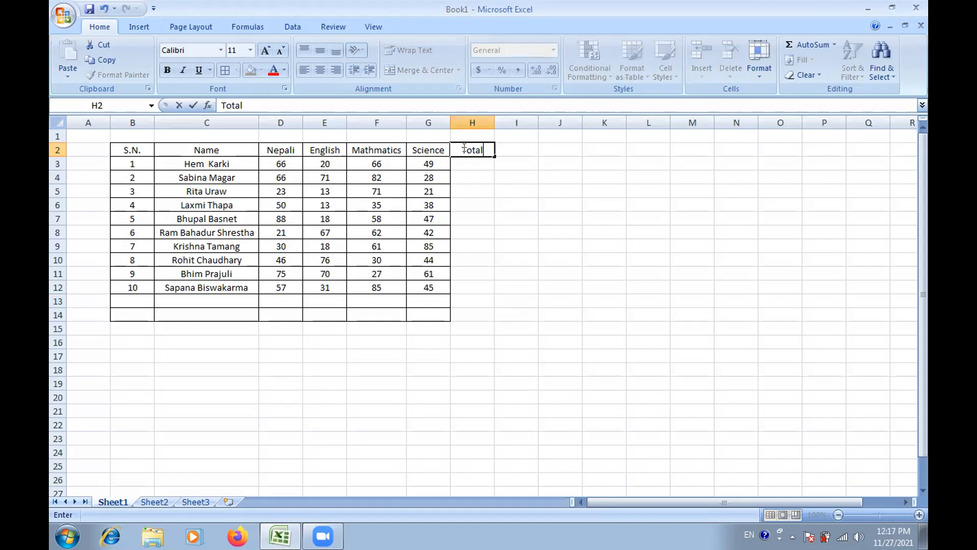
{"action": "key", "text": "Return"}
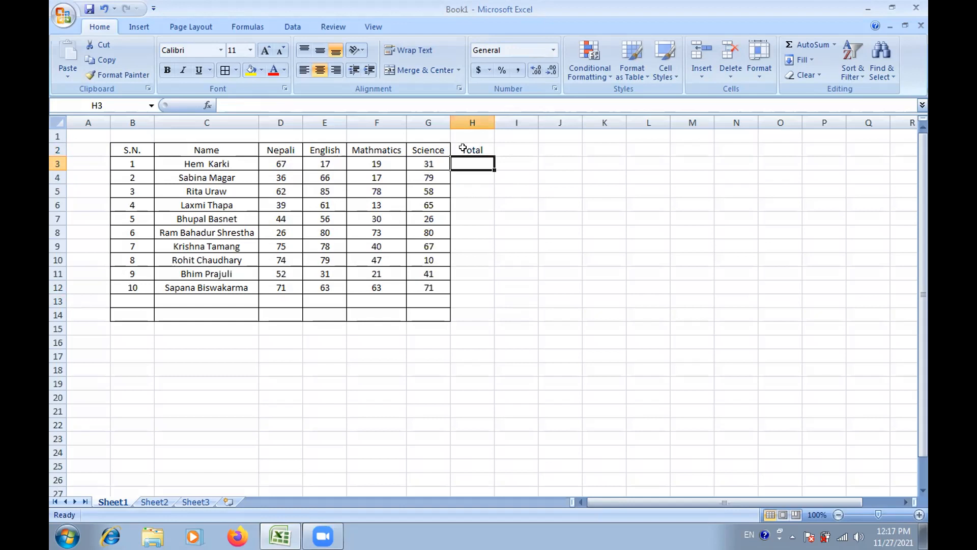
Step: Cancel the accidental cell move and select marks D3:G12, which sum to 2091
{"action": "left_click", "coordinate": [276, 164]}
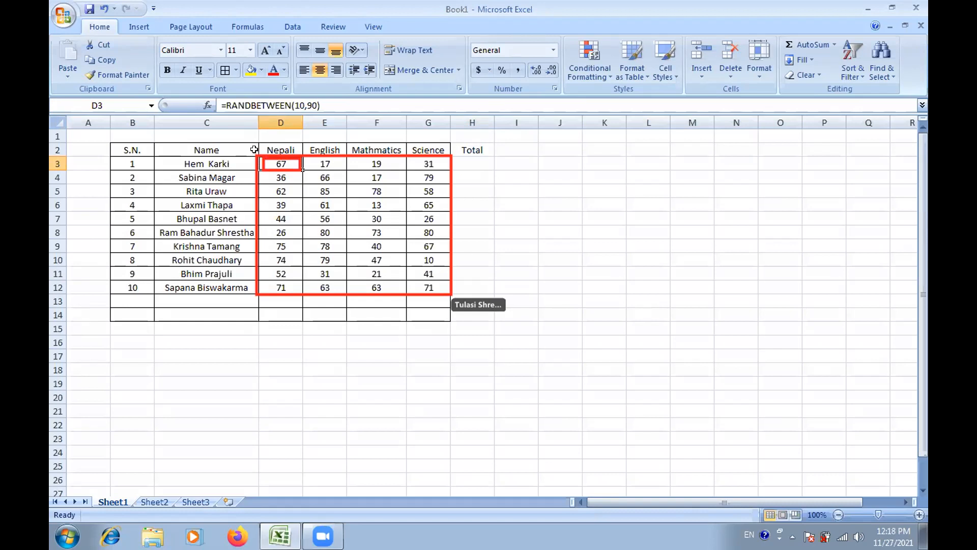
{"action": "left_click_drag", "start_coordinate": [254, 149], "coordinate": [301, 166]}
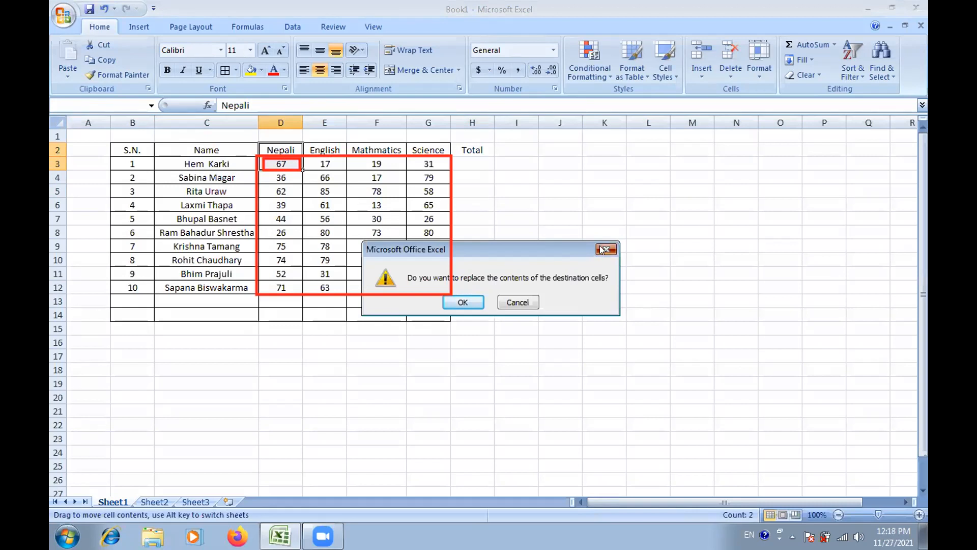
{"action": "left_click", "coordinate": [606, 249]}
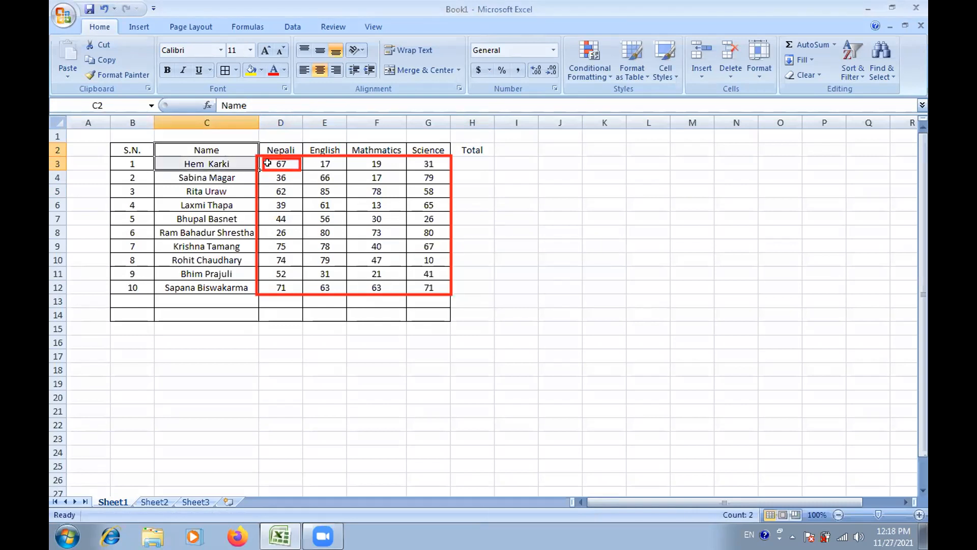
{"action": "left_click", "coordinate": [266, 162]}
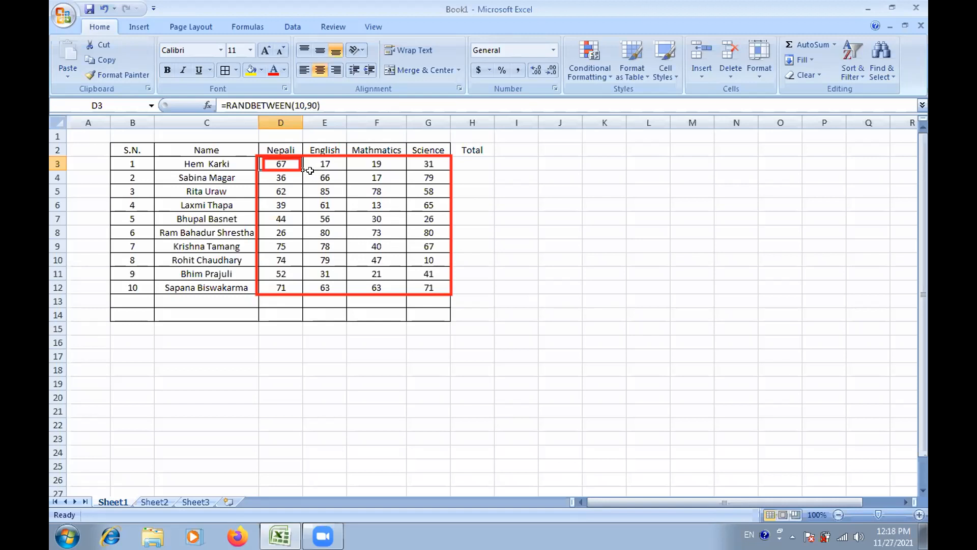
{"action": "left_click", "coordinate": [402, 260]}
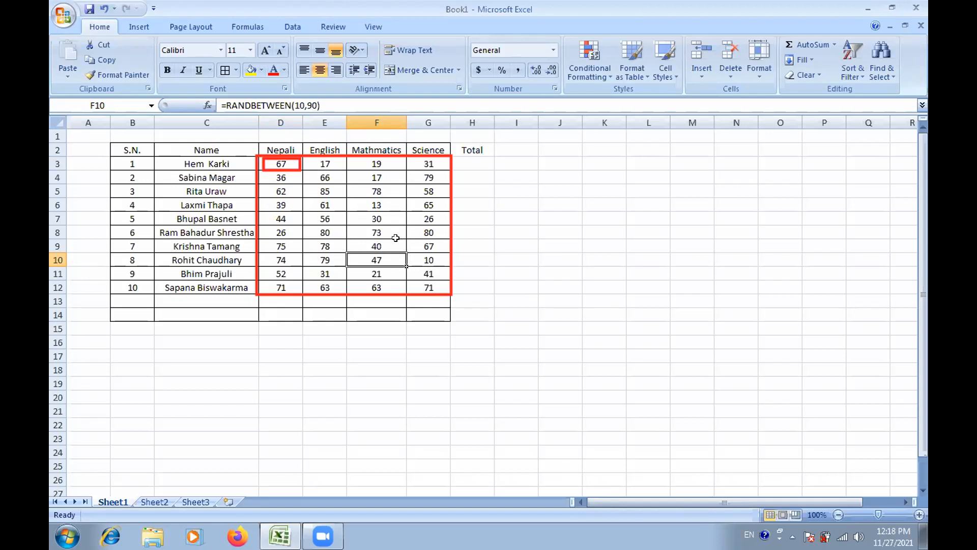
{"action": "left_click", "coordinate": [282, 163]}
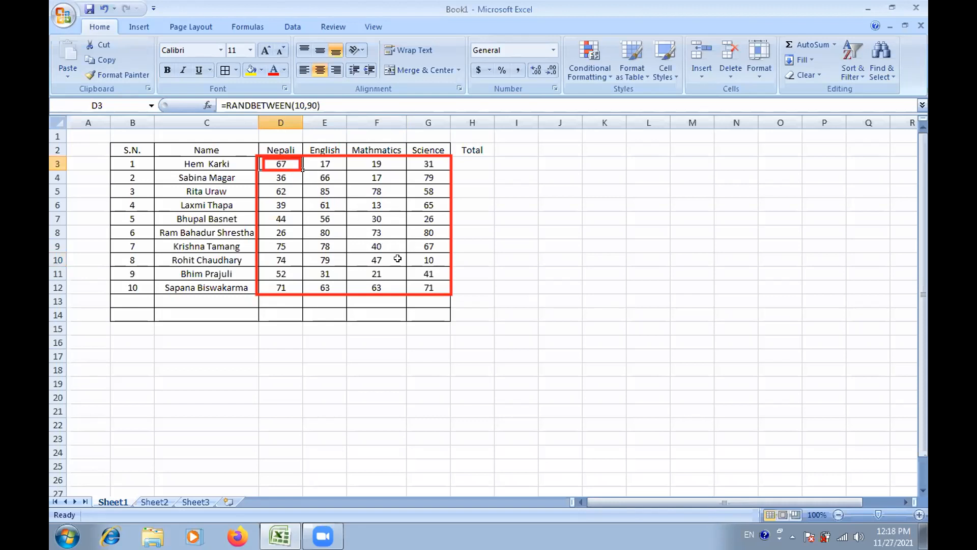
{"action": "left_click", "coordinate": [421, 281], "text": "shift"}
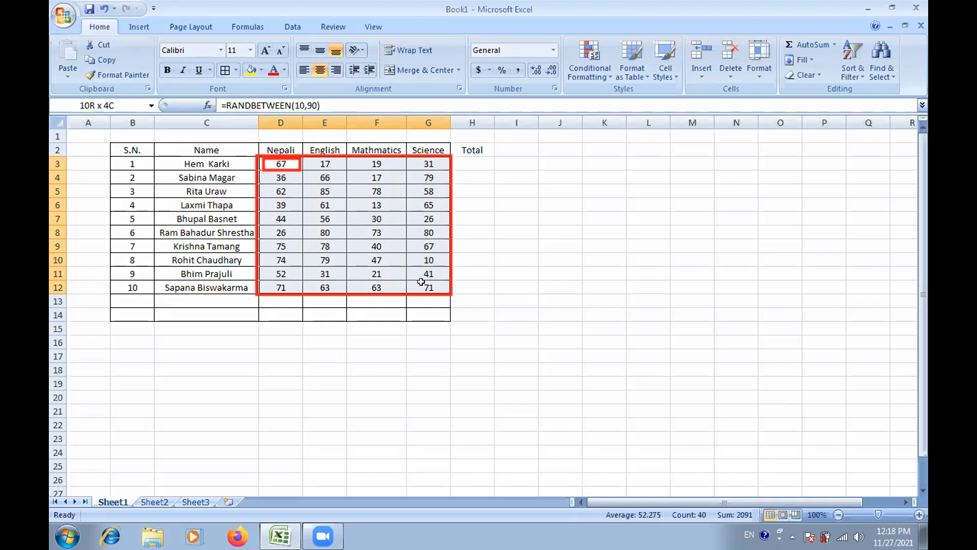
Step: Copy the forty marks in D3:G12 with Ctrl+C
{"action": "left_click_drag", "start_coordinate": [421, 281], "coordinate": [422, 282]}
{"action": "key", "text": "ctrl+c"}
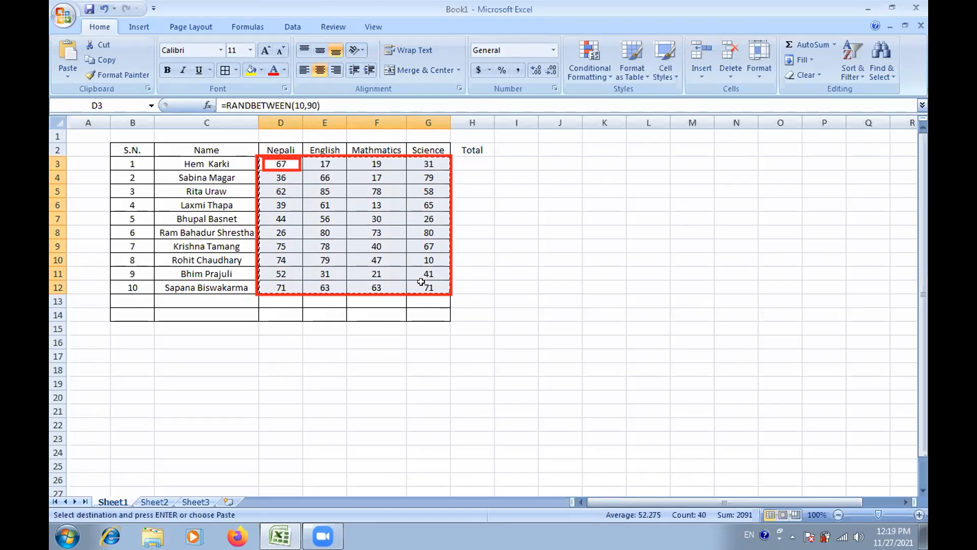
{"action": "left_click", "coordinate": [65, 77]}
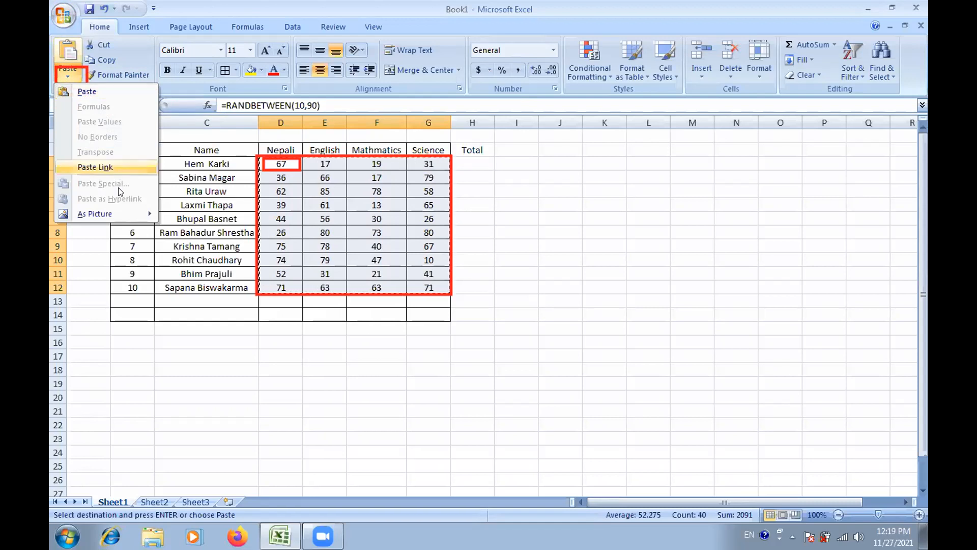
{"action": "left_click", "coordinate": [85, 227]}
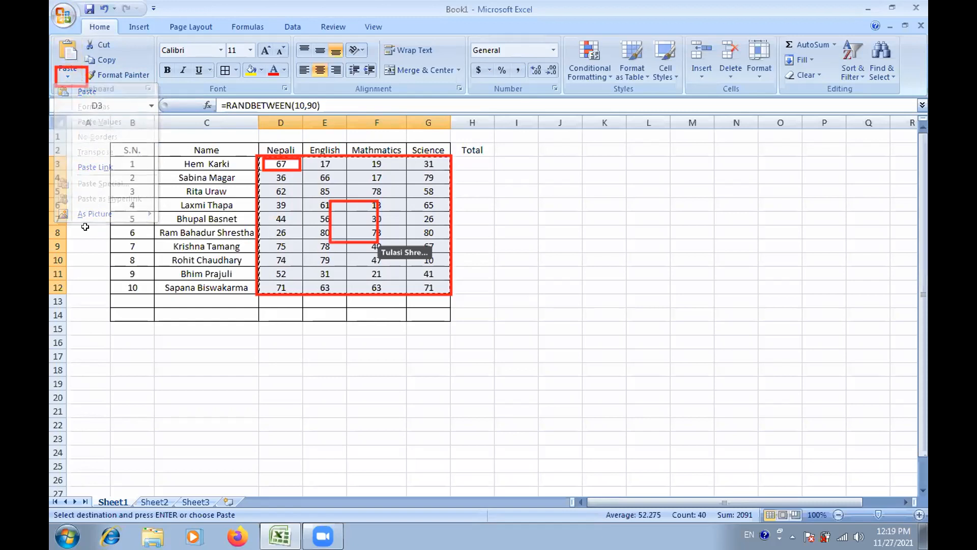
Step: Dismiss the context menu, regenerate the random marks, and copy D3:G12 once more
{"action": "right_click", "coordinate": [306, 244]}
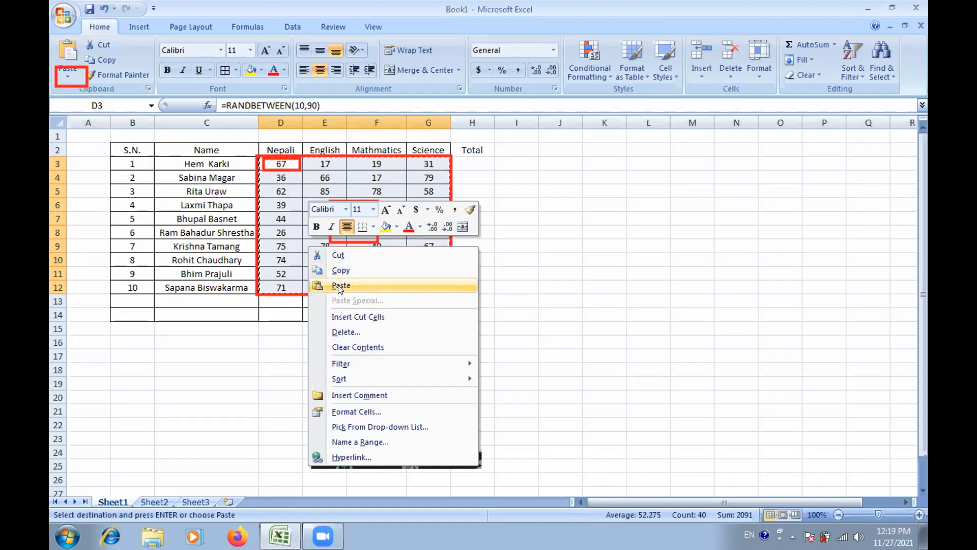
{"action": "left_click", "coordinate": [378, 271]}
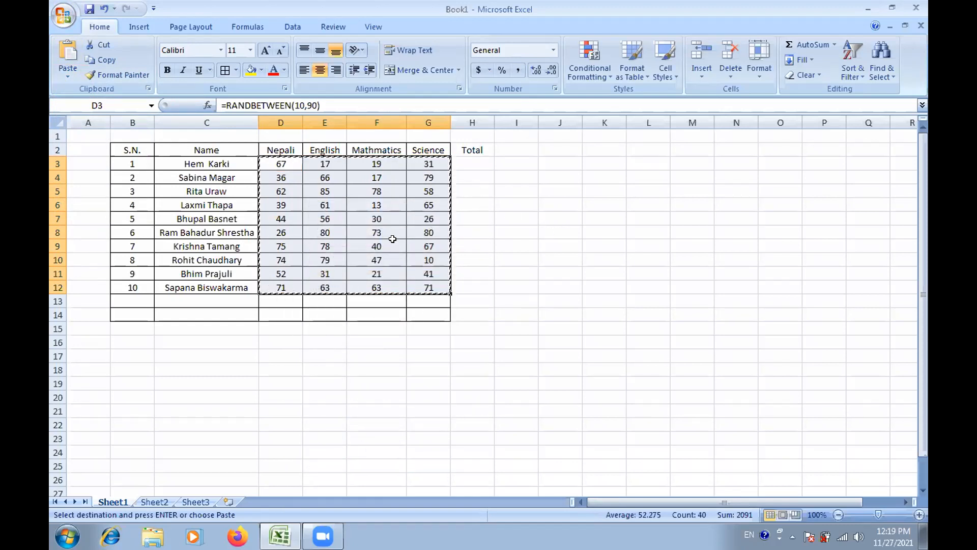
{"action": "key", "text": "Return"}
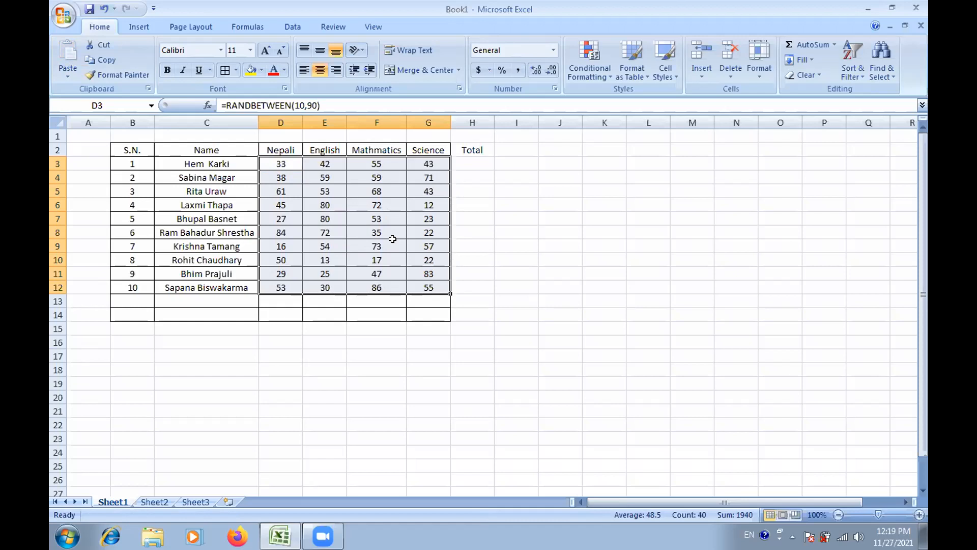
{"action": "key", "text": "ctrl+c"}
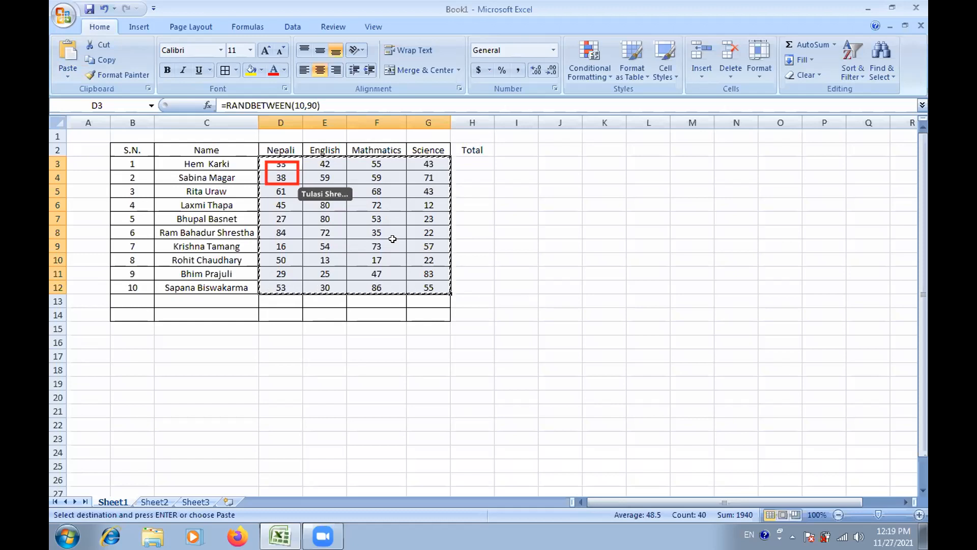
Step: Paste Special the copied marks back as Values only, replacing the RANDBETWEEN formulas
{"action": "right_click", "coordinate": [395, 243]}
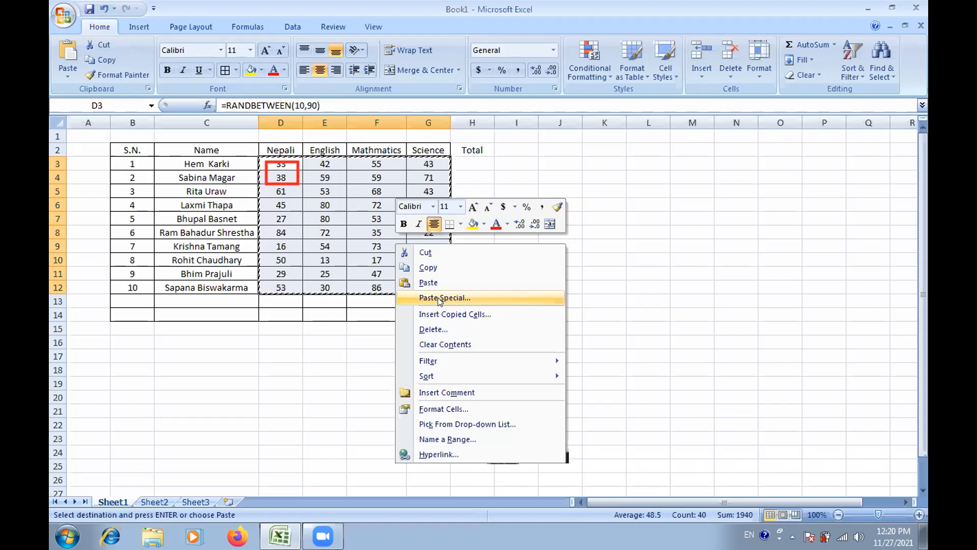
{"action": "left_click", "coordinate": [438, 298]}
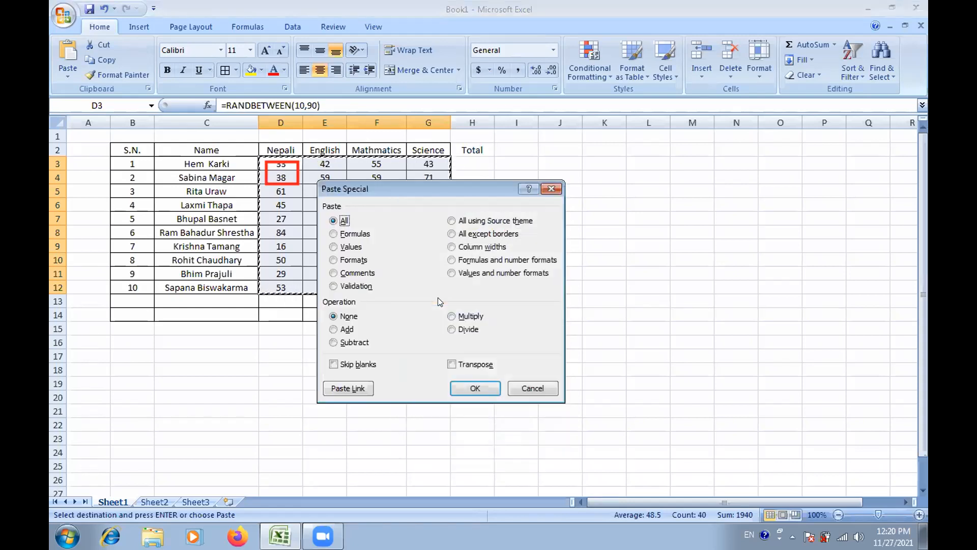
{"action": "left_click", "coordinate": [332, 247]}
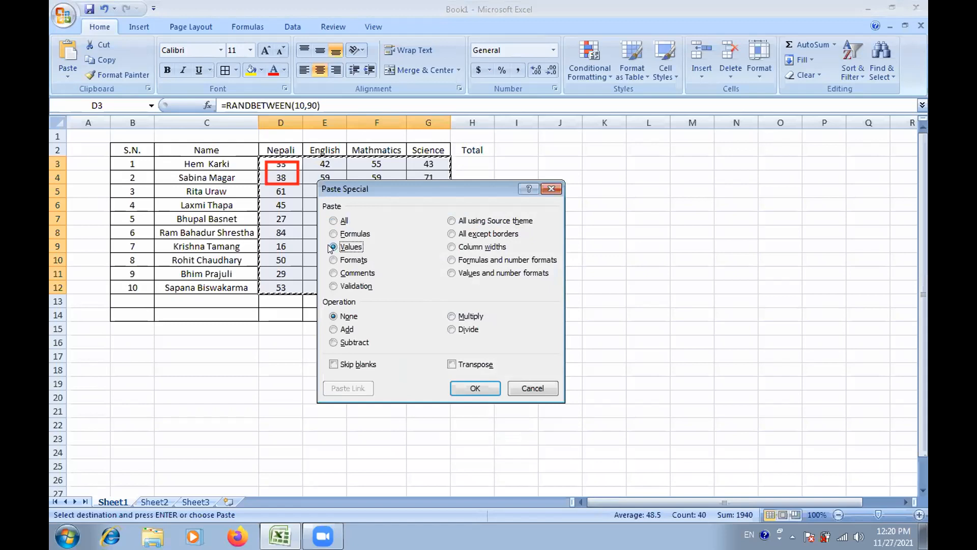
{"action": "left_click", "coordinate": [460, 387]}
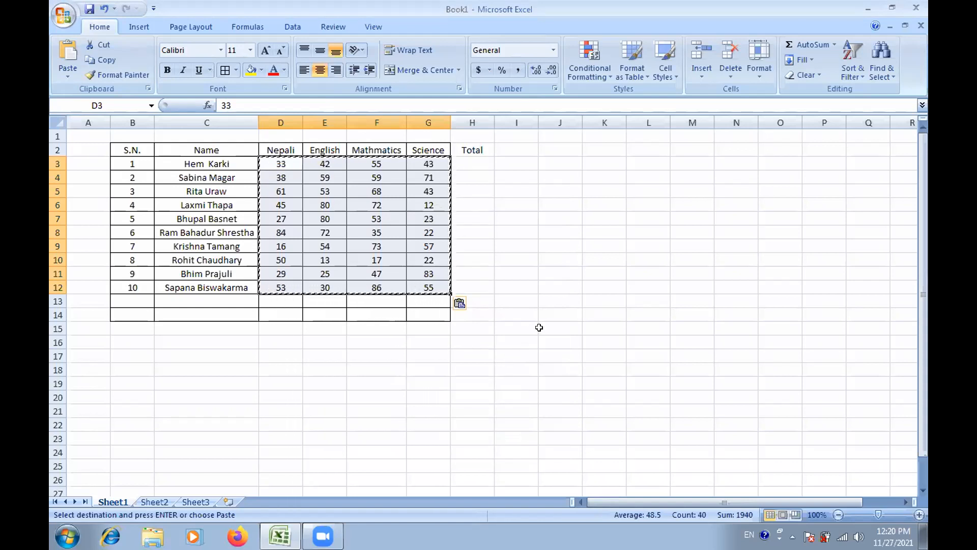
Step: Fill row 3's marks 33, 42, 55, 43 down the table with Ctrl+D, then deselect
{"action": "key", "text": "ctrl+d"}
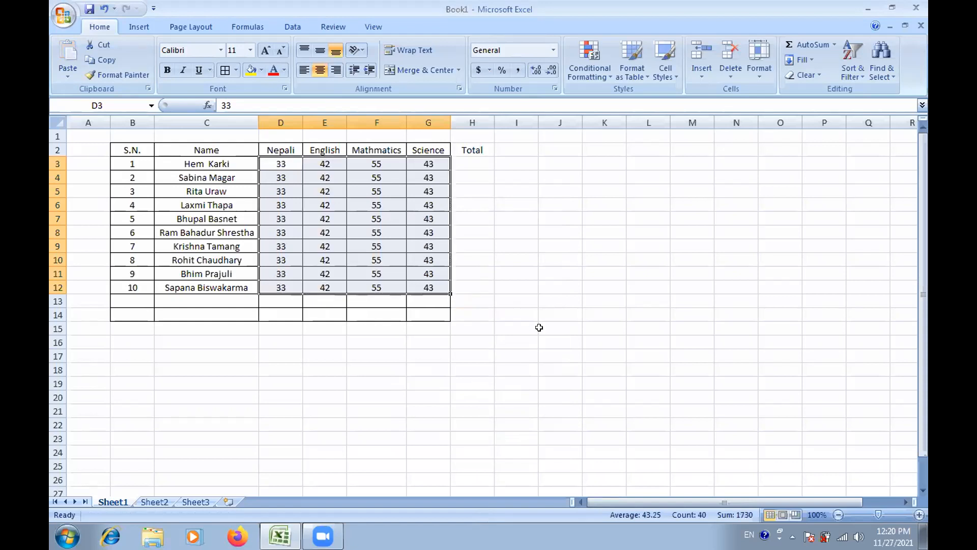
{"action": "left_click", "coordinate": [541, 286]}
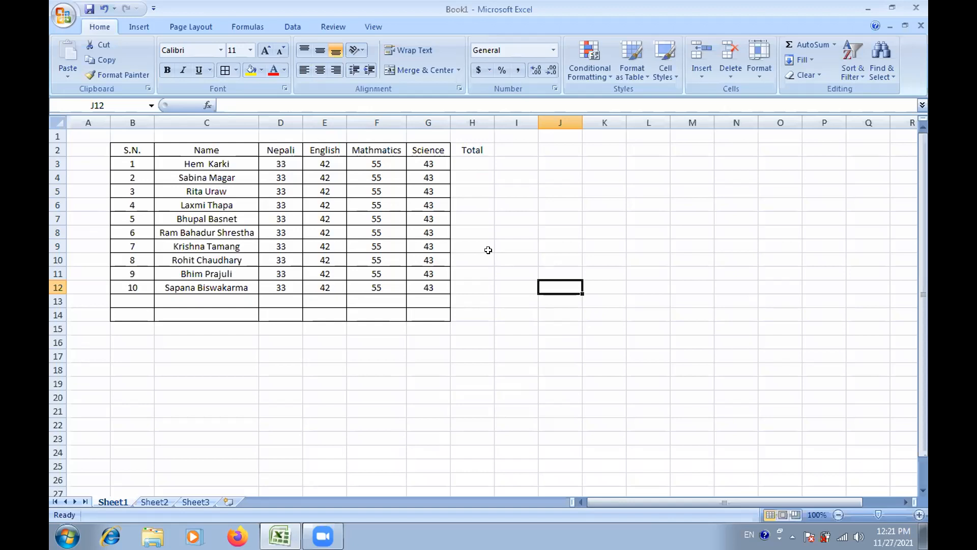
Step: Enter =D3+E3+F3+G3 in H3, showing the first student's total of 173
{"action": "left_click", "coordinate": [470, 161]}
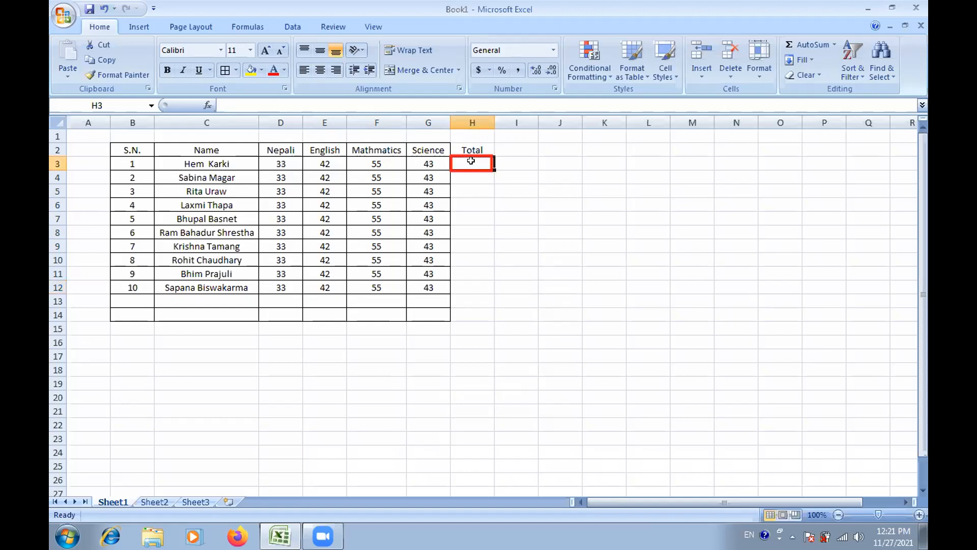
{"action": "type", "text": "="}
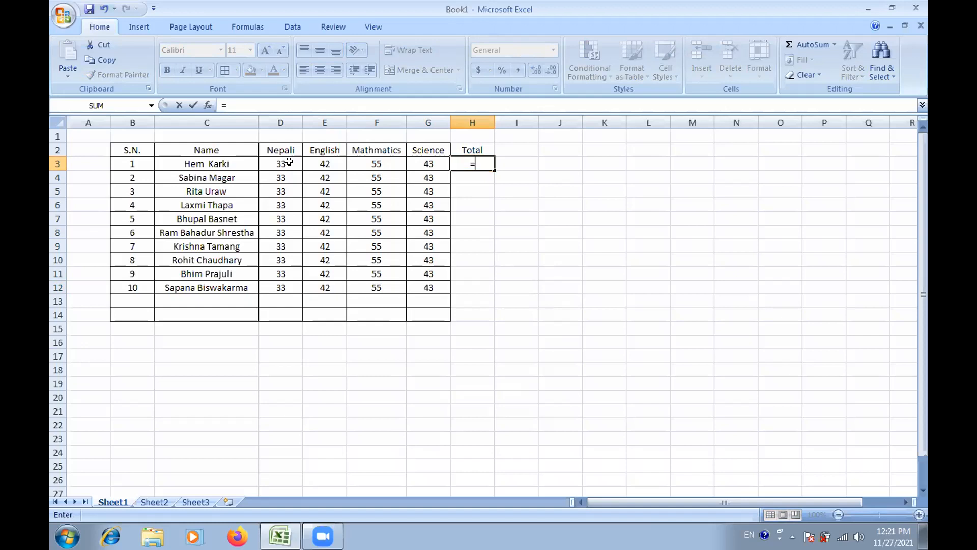
{"action": "left_click", "coordinate": [288, 161]}
{"action": "type", "text": "+"}
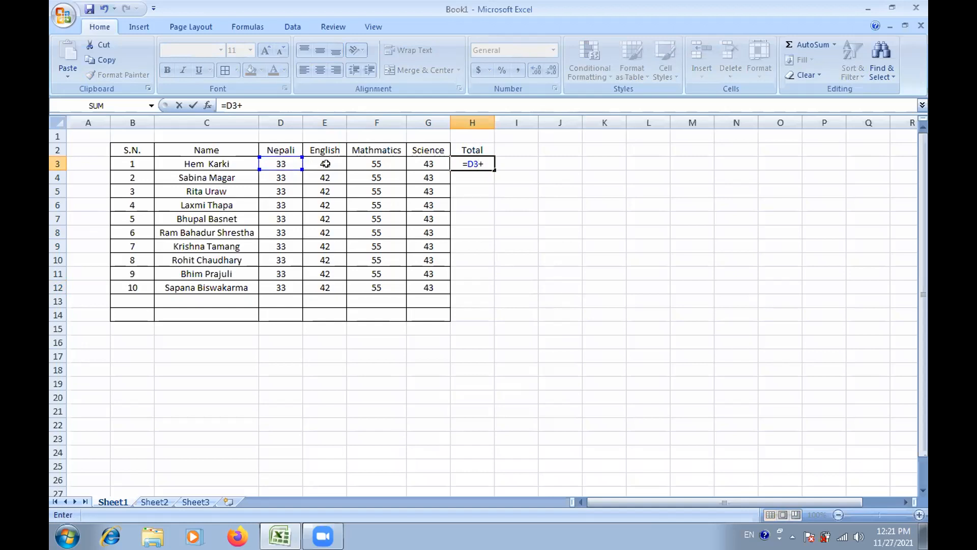
{"action": "key", "text": "Right"}
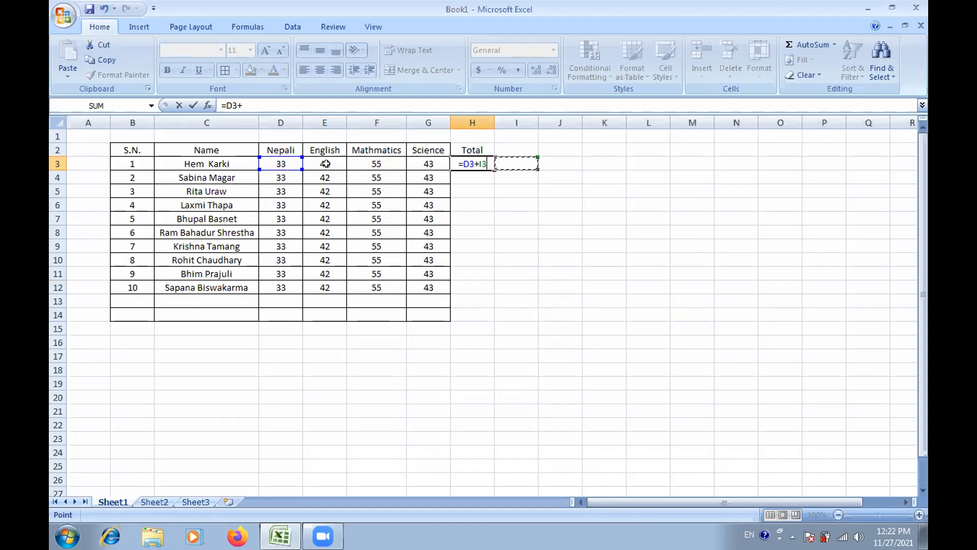
{"action": "left_click", "coordinate": [326, 163]}
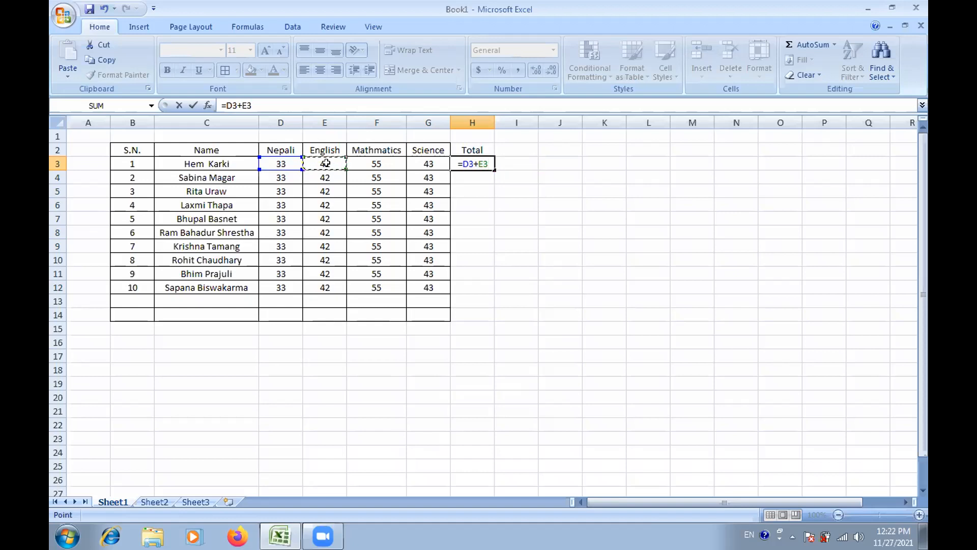
{"action": "type", "text": "+"}
{"action": "left_click", "coordinate": [371, 167]}
{"action": "type", "text": "+"}
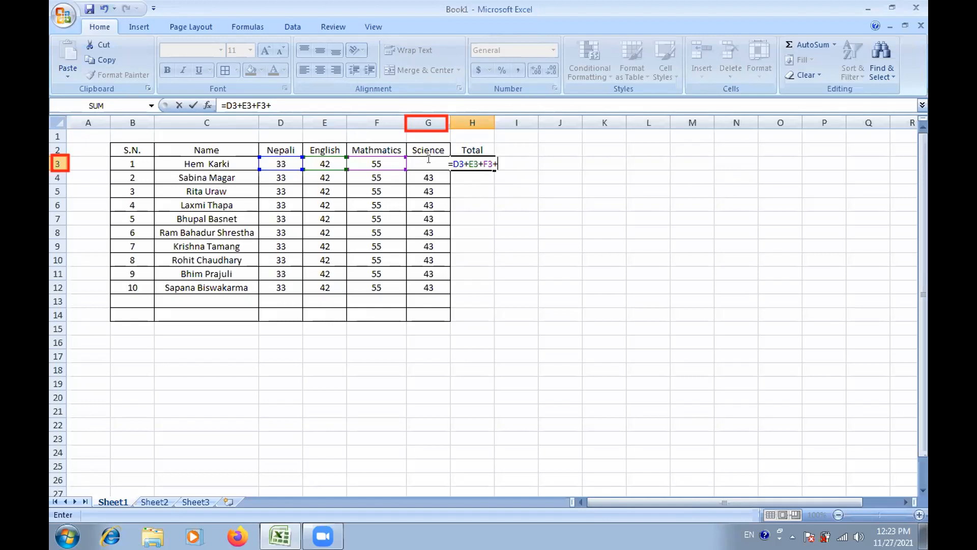
{"action": "type", "text": "g"}
{"action": "key", "text": "BackSpace"}
{"action": "type", "text": "G3"}
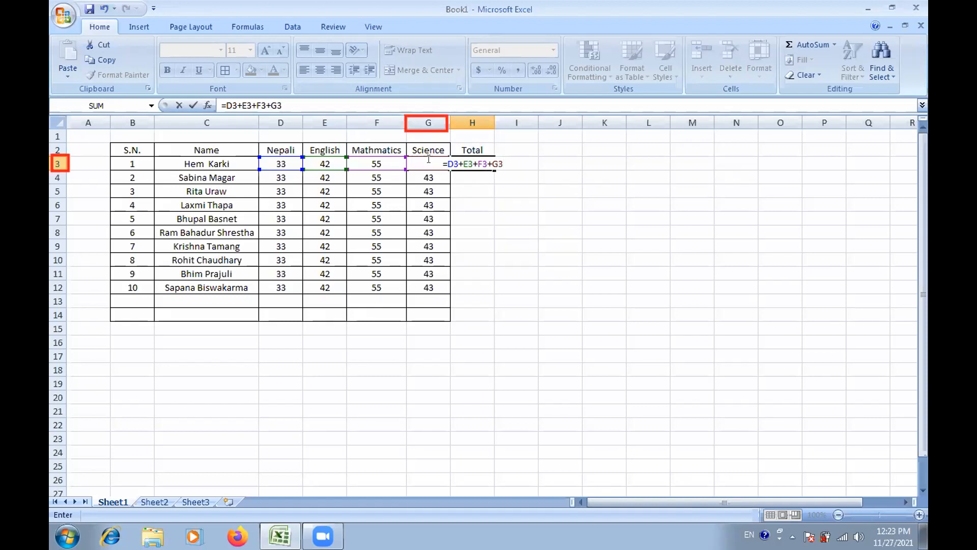
{"action": "key", "text": "Return"}
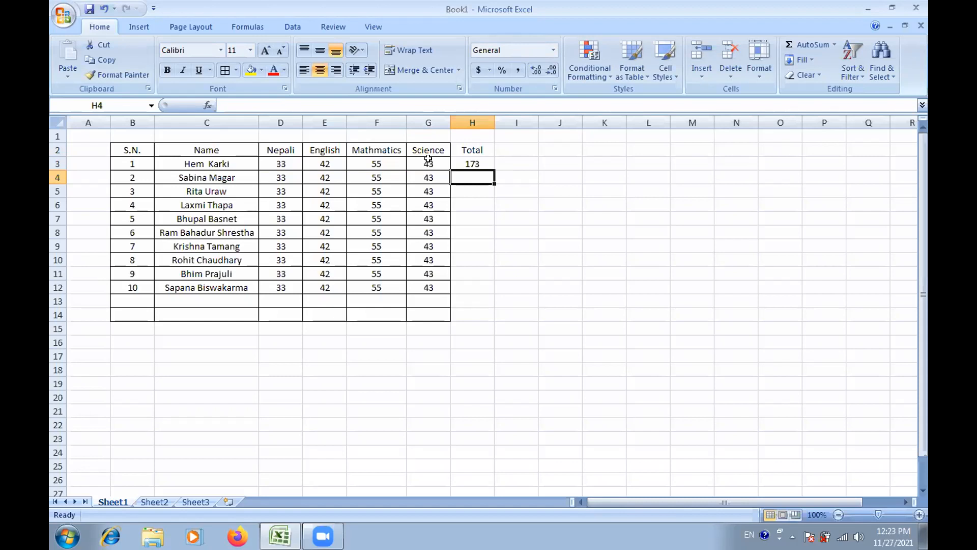
Step: Left-align H4 and enter =D4+E4+F4+G4 there, giving 173
{"action": "left_click", "coordinate": [300, 70]}
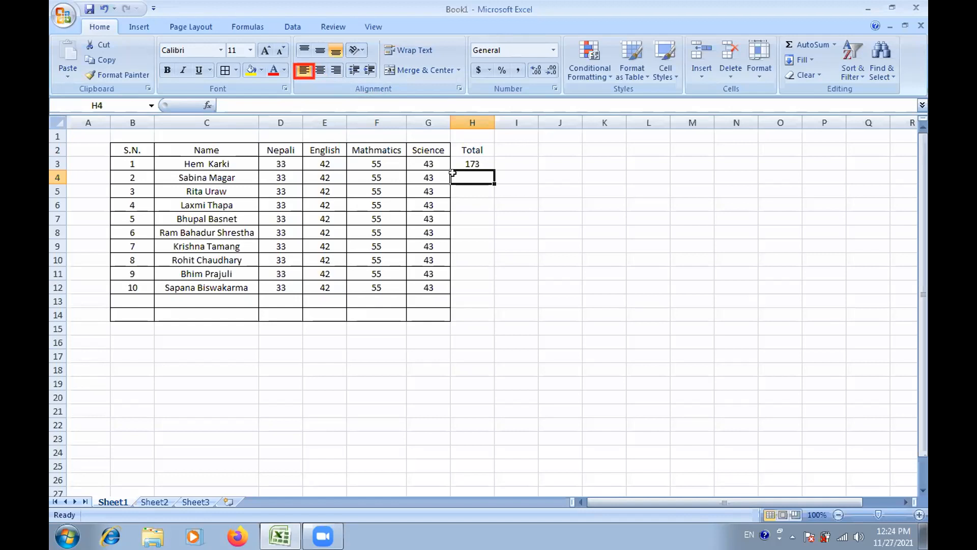
{"action": "type", "text": "="}
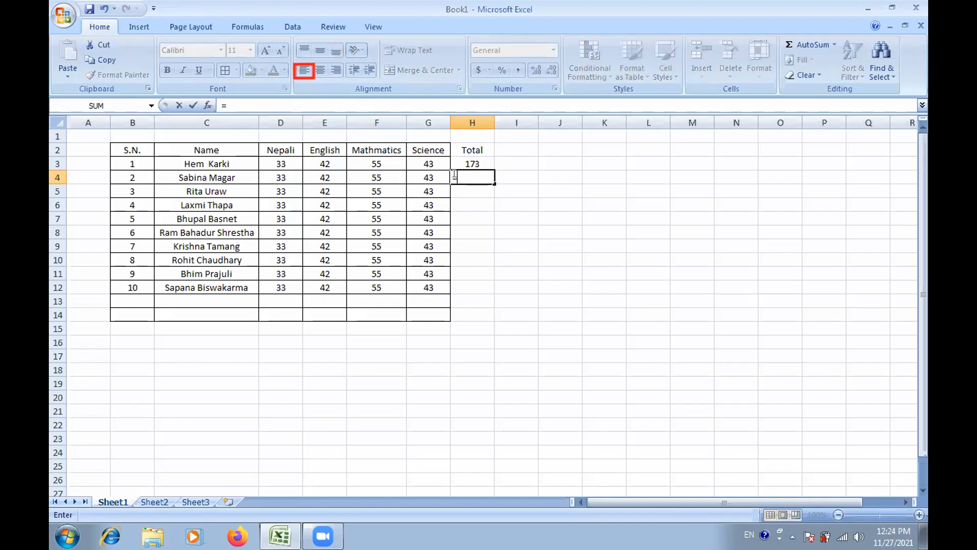
{"action": "left_click", "coordinate": [284, 171]}
{"action": "type", "text": "+"}
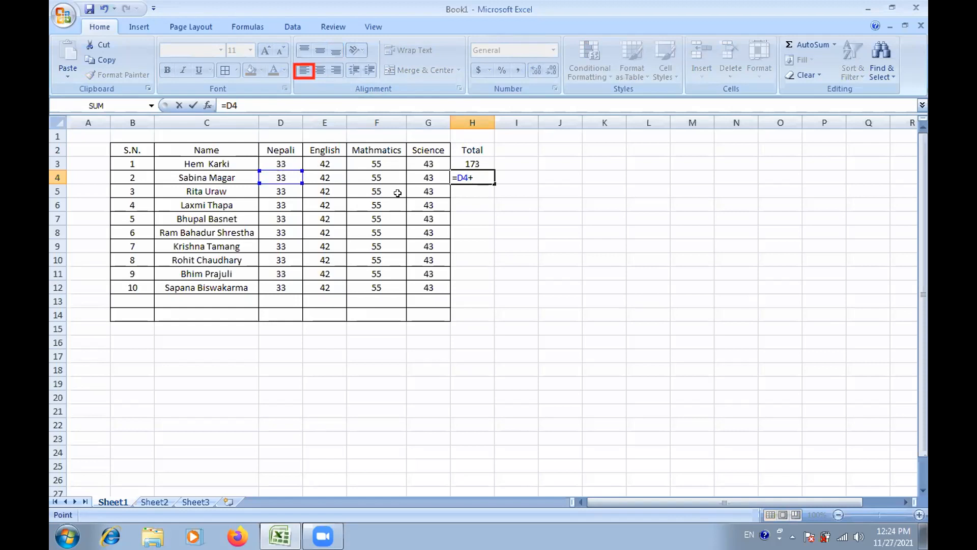
{"action": "left_click", "coordinate": [321, 175]}
{"action": "type", "text": "+"}
{"action": "left_click", "coordinate": [362, 174]}
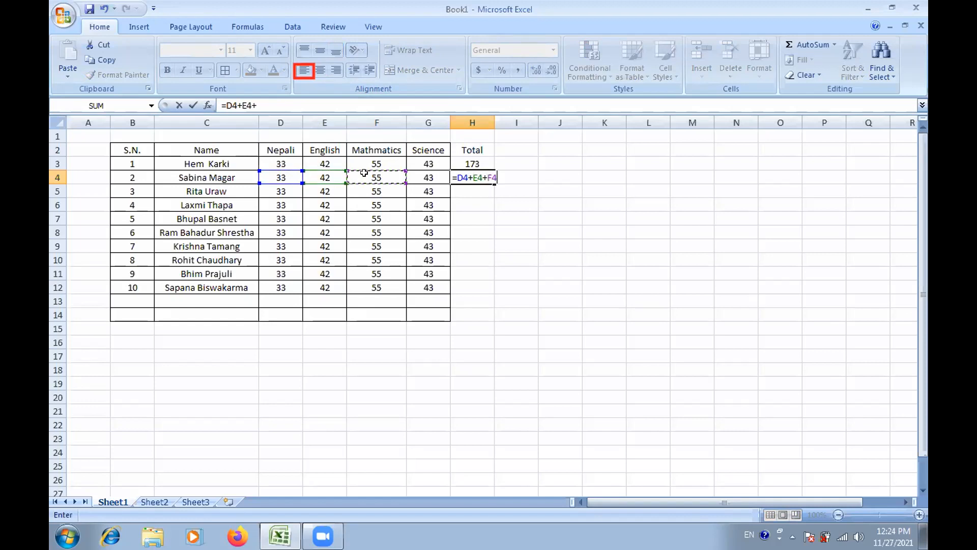
{"action": "type", "text": "+"}
{"action": "left_click", "coordinate": [423, 179]}
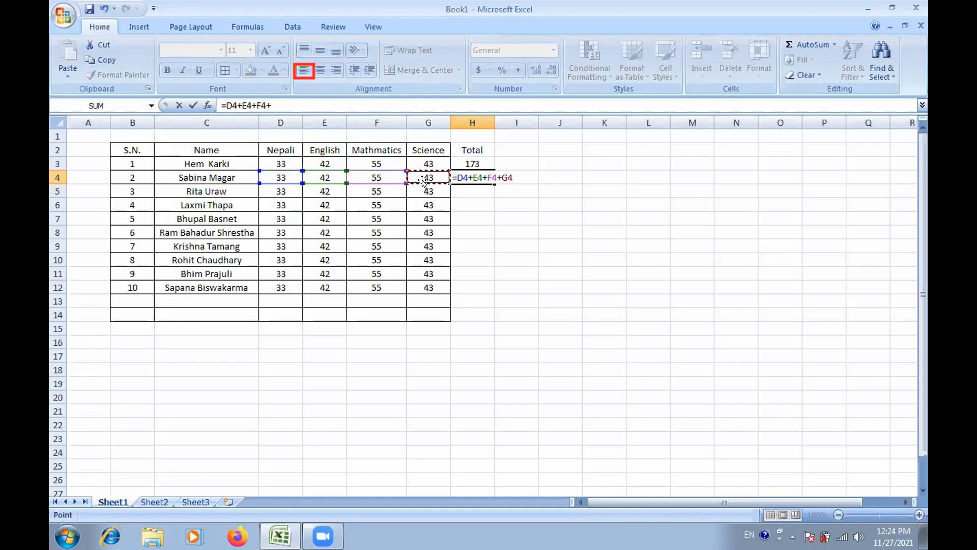
{"action": "type", "text": "+"}
{"action": "key", "text": "BackSpace"}
{"action": "key", "text": "Return"}
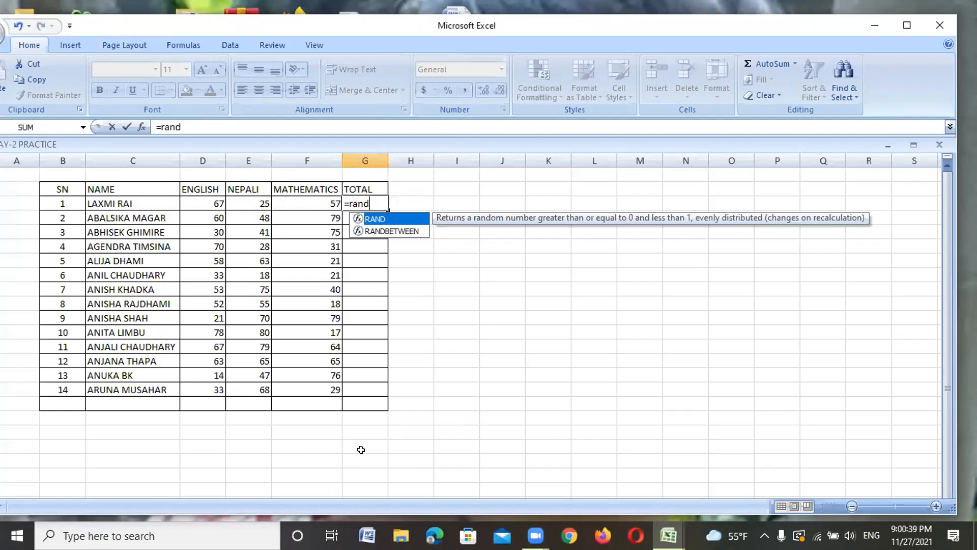
{"action": "key", "text": "Escape"}
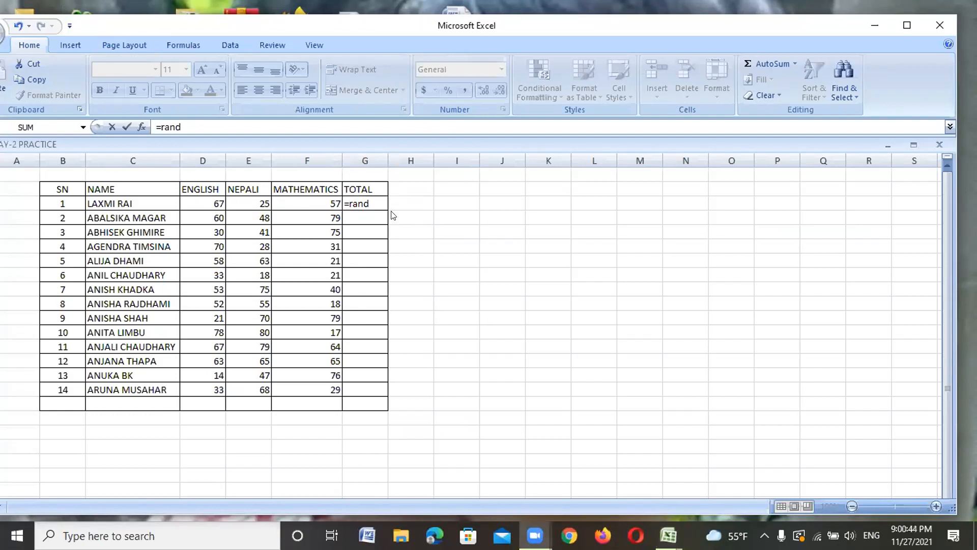
{"action": "key", "text": "BackSpace"}
{"action": "type", "text": "d"}
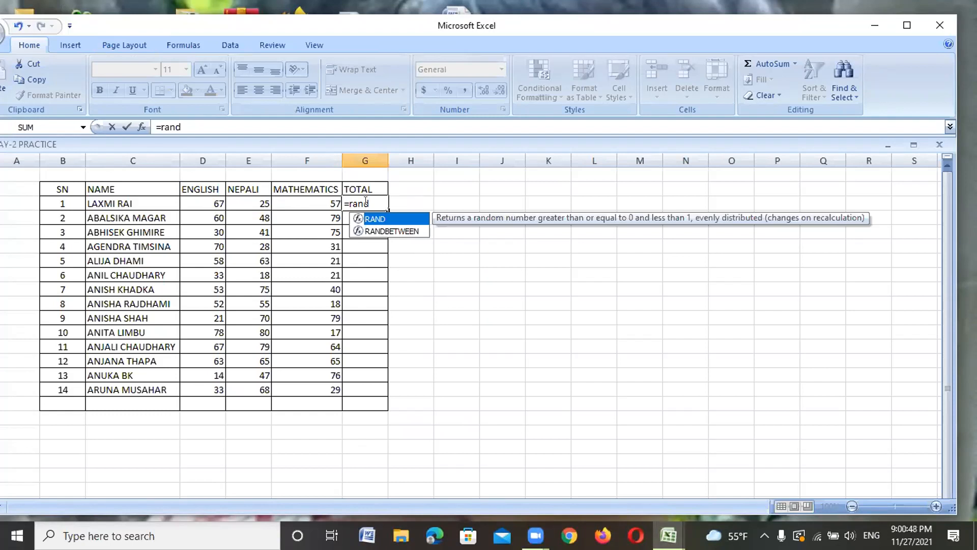
{"action": "key", "text": "BackSpace"}
{"action": "key", "text": "BackSpace"}
{"action": "key", "text": "BackSpace"}
{"action": "key", "text": "BackSpace"}
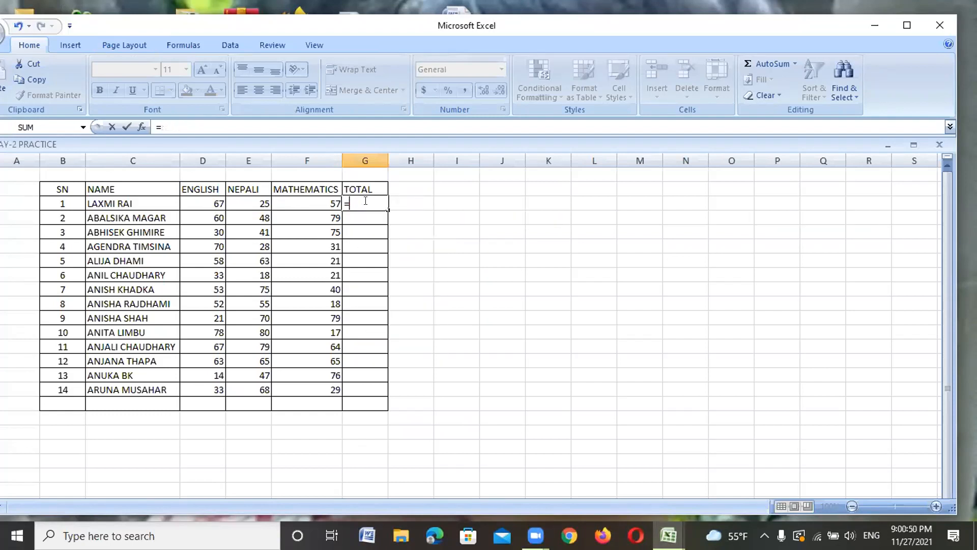
{"action": "key", "text": "BackSpace"}
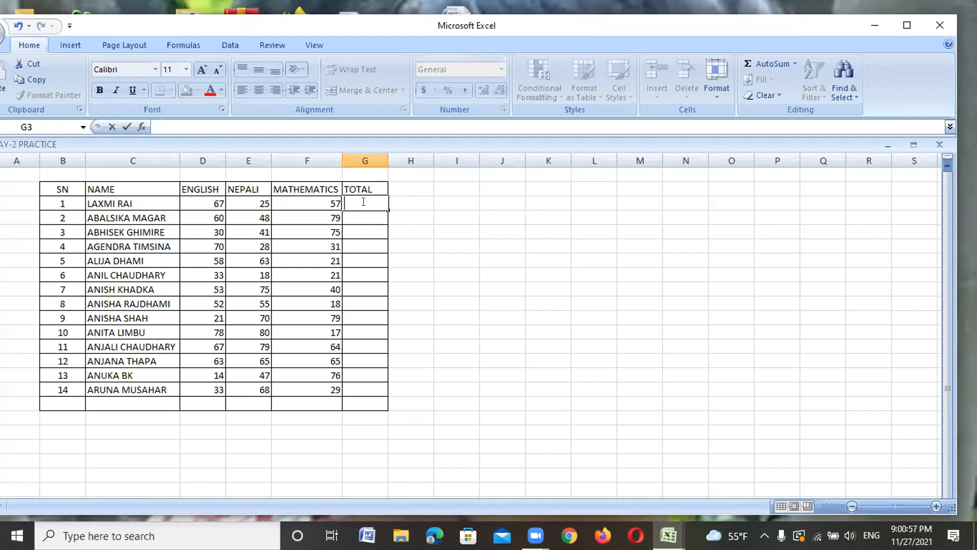
{"action": "key", "text": "Return"}
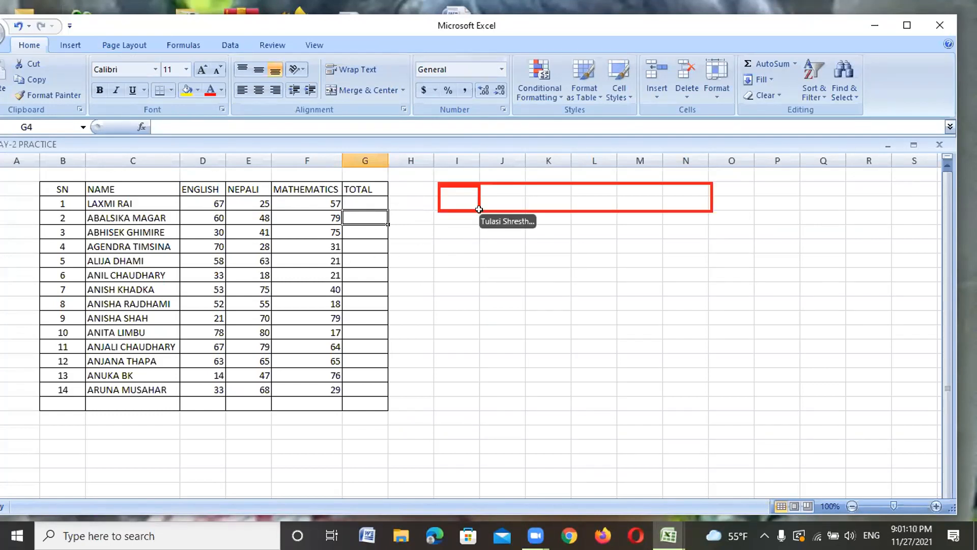
Step: Enter the heading 'hn' in cell I3
{"action": "left_click", "coordinate": [456, 200]}
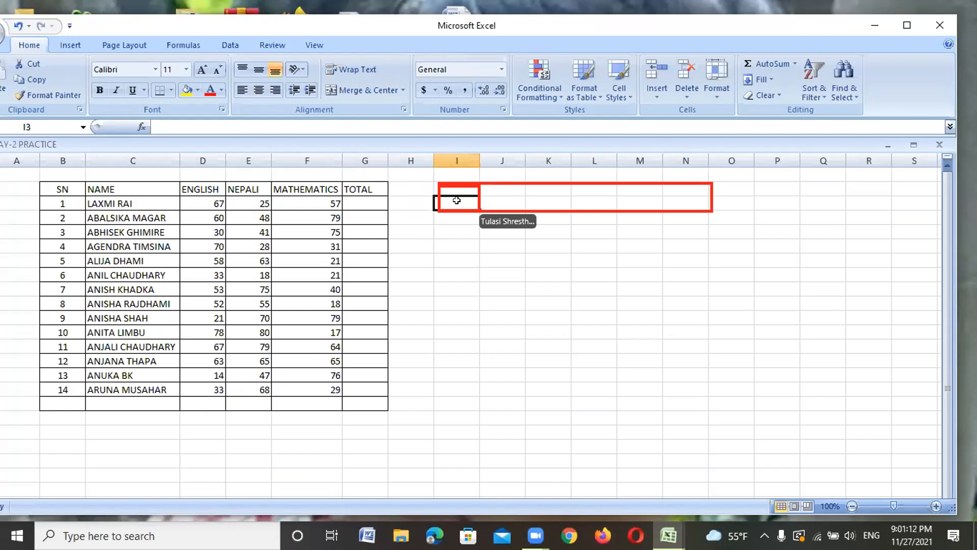
{"action": "type", "text": "hn"}
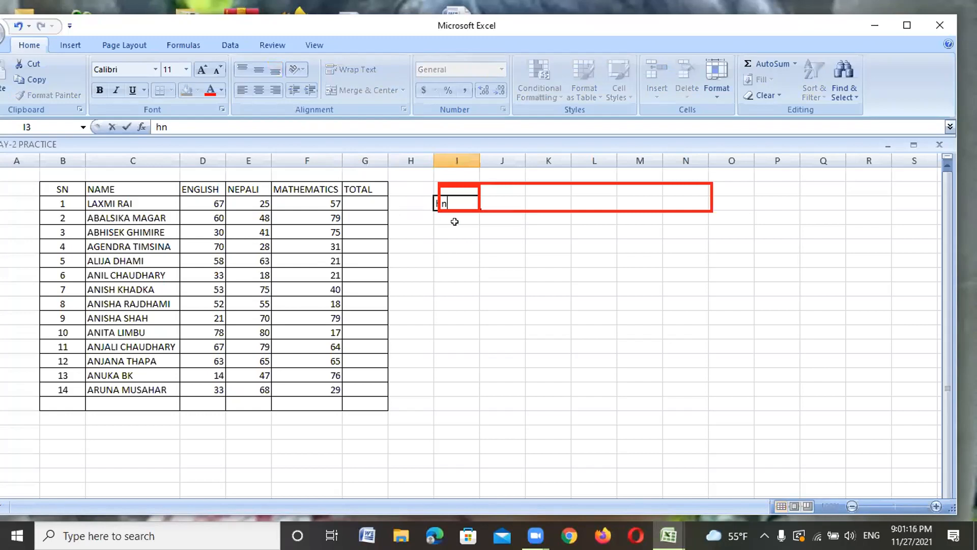
{"action": "left_click_drag", "start_coordinate": [507, 205], "coordinate": [522, 204]}
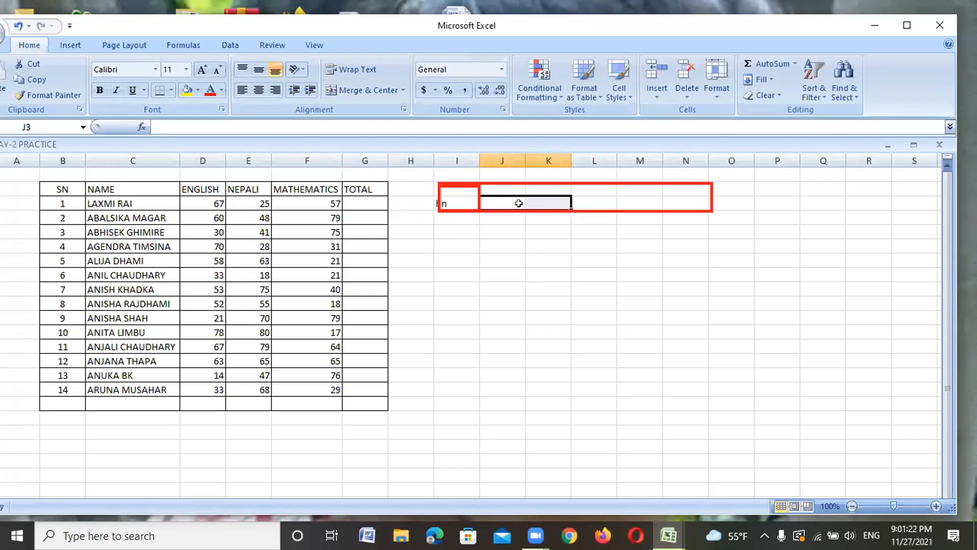
Step: Type the heading 'partikular' into J3 after erasing a mistyped 'kapy'
{"action": "left_click", "coordinate": [510, 205]}
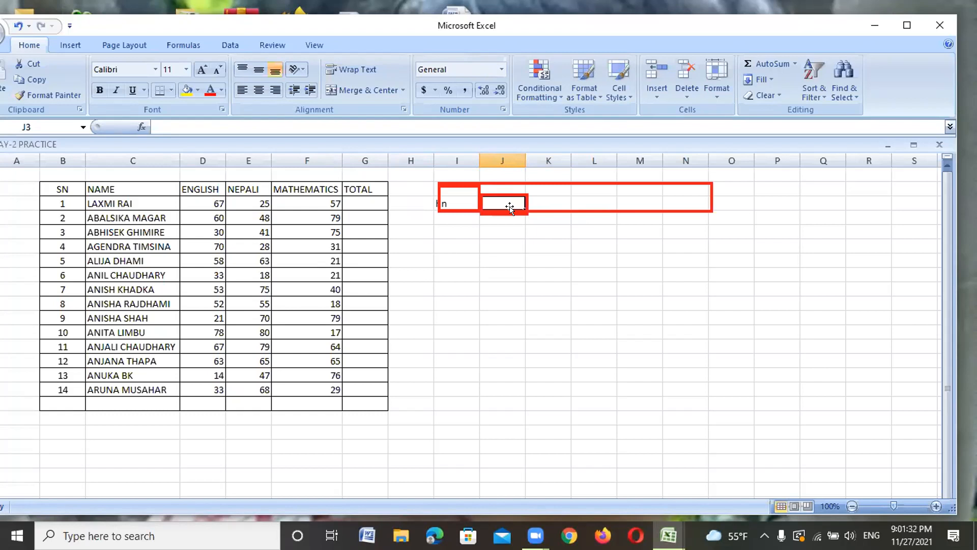
{"action": "type", "text": "kapy"}
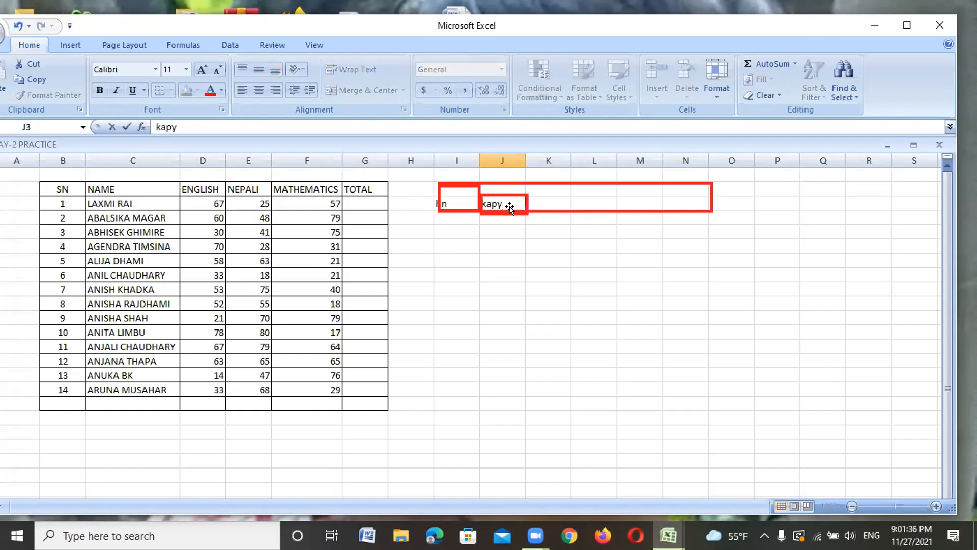
{"action": "key", "text": "BackSpace"}
{"action": "key", "text": "BackSpace"}
{"action": "key", "text": "BackSpace"}
{"action": "key", "text": "BackSpace"}
{"action": "type", "text": "partikular"}
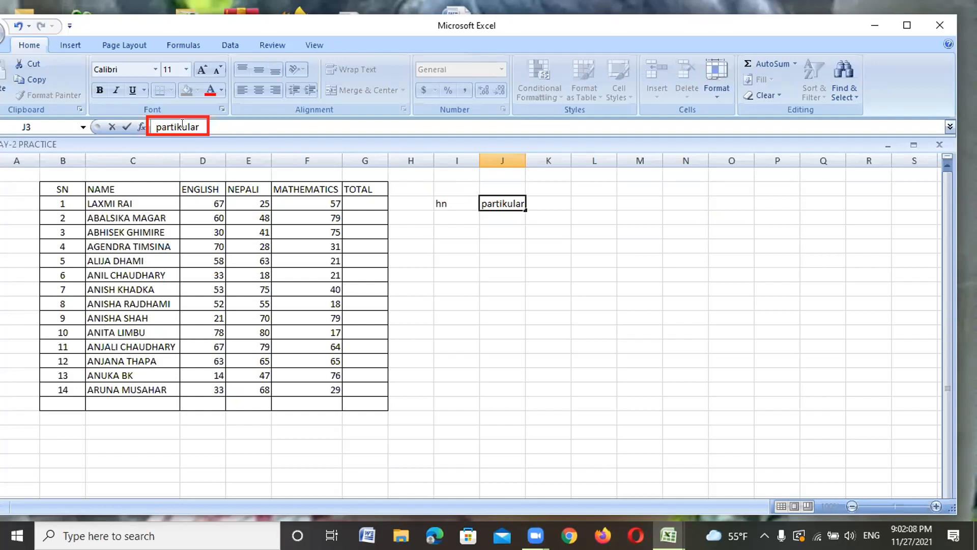
Step: Correct J3 to 'part' and type 'part1' into K3
{"action": "key", "text": "BackSpace"}
{"action": "key", "text": "BackSpace"}
{"action": "key", "text": "BackSpace"}
{"action": "key", "text": "BackSpace"}
{"action": "key", "text": "BackSpace"}
{"action": "key", "text": "BackSpace"}
{"action": "key", "text": "BackSpace"}
{"action": "type", "text": "t"}
{"action": "key", "text": "Return"}
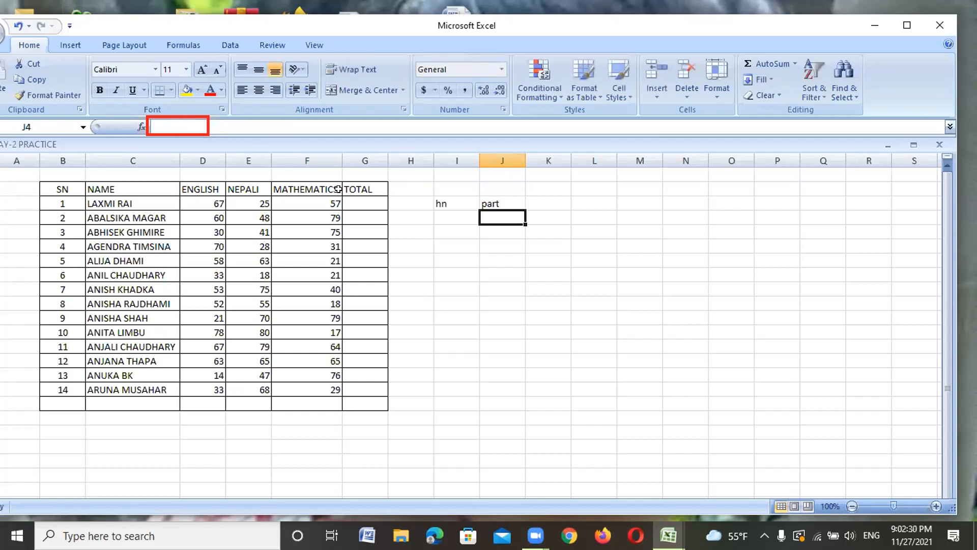
{"action": "left_click", "coordinate": [543, 203]}
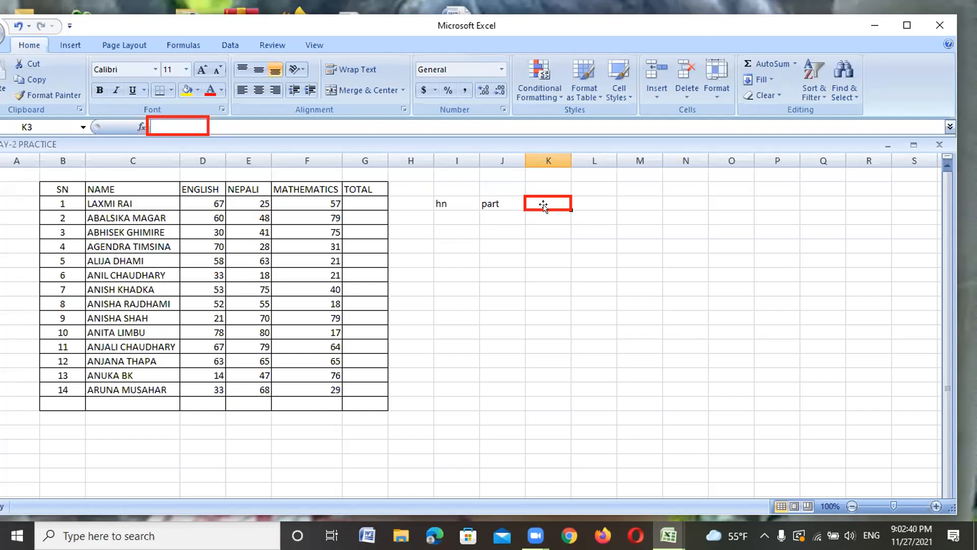
{"action": "type", "text": "par"}
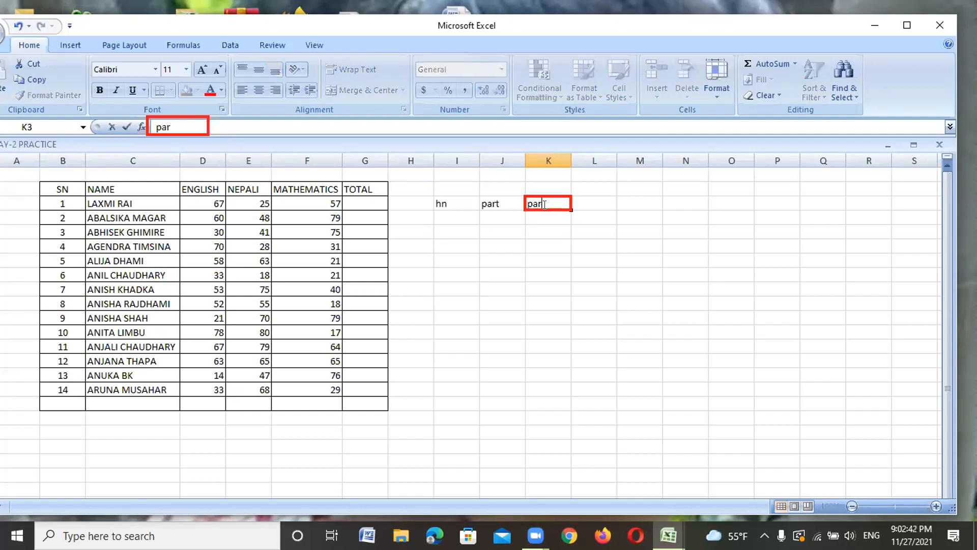
{"action": "type", "text": "t1"}
{"action": "left_click", "coordinate": [598, 202]}
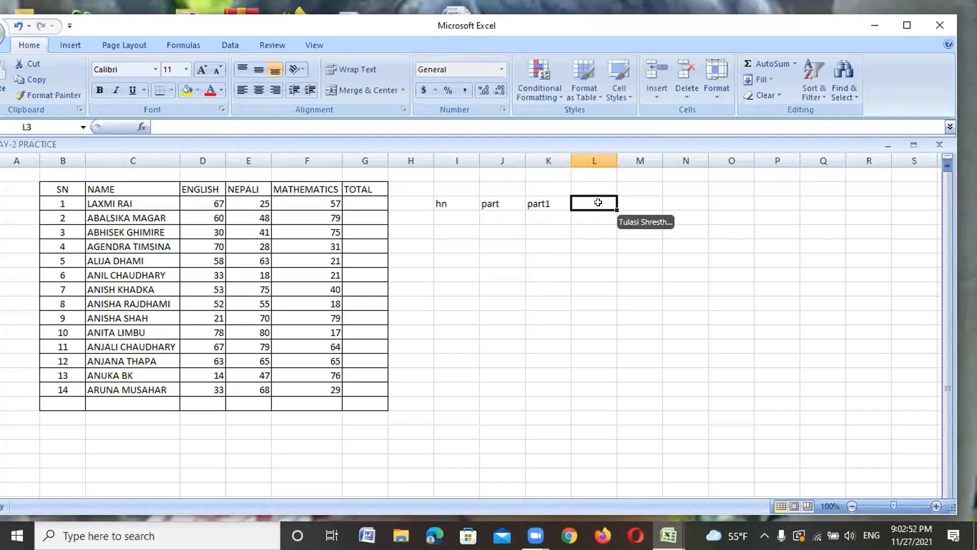
Step: Add 'total' in L3 and rename the I3 heading from 'hn' to 'sn'
{"action": "type", "text": "t"}
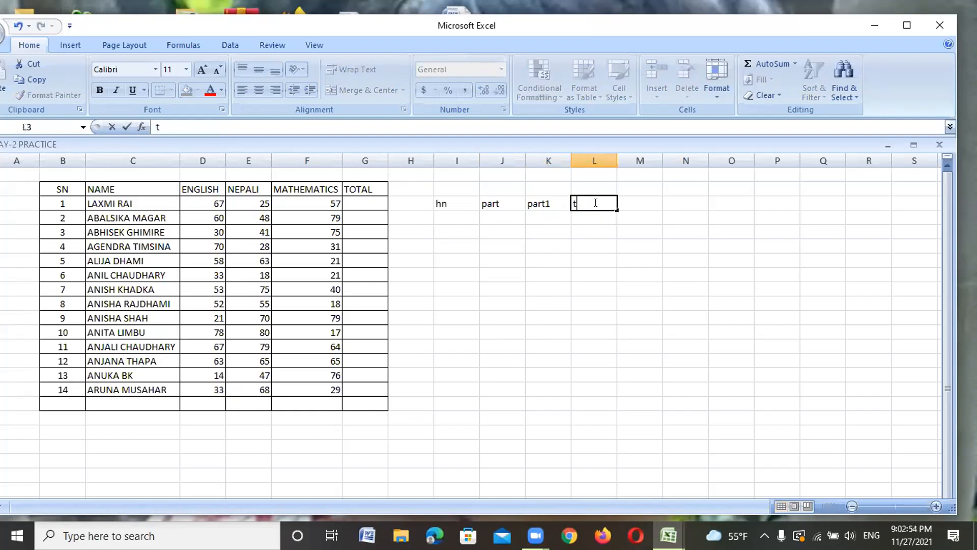
{"action": "type", "text": "otal"}
{"action": "key", "text": "Return"}
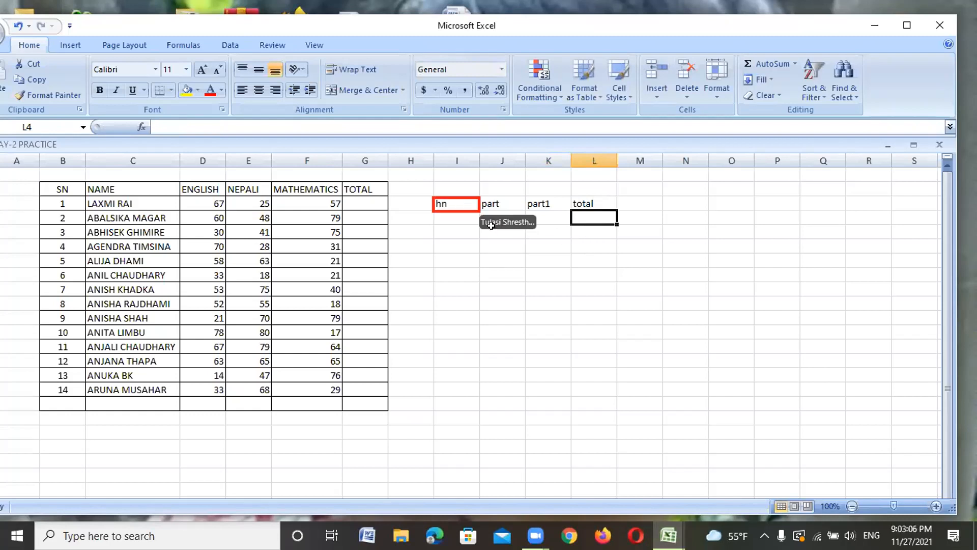
{"action": "left_click", "coordinate": [447, 204]}
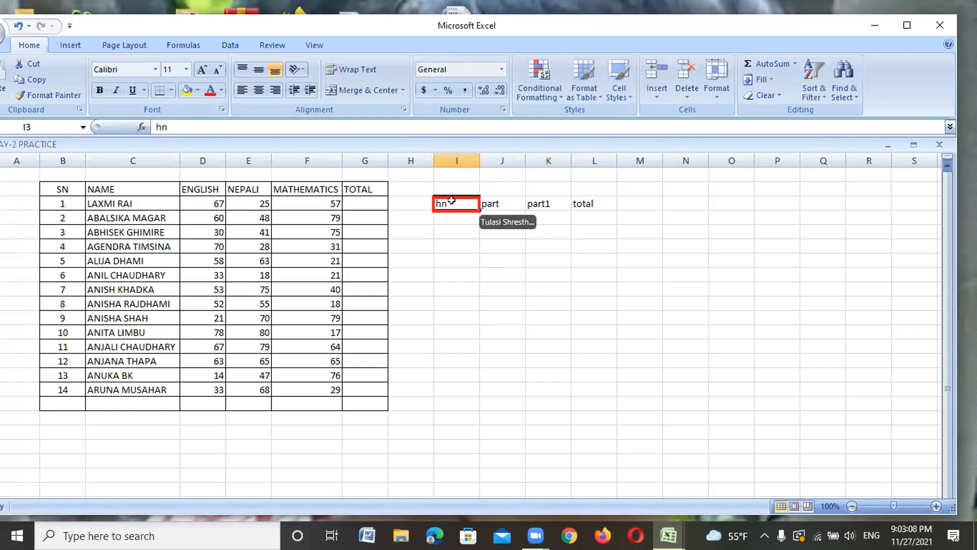
{"action": "key", "text": "BackSpace"}
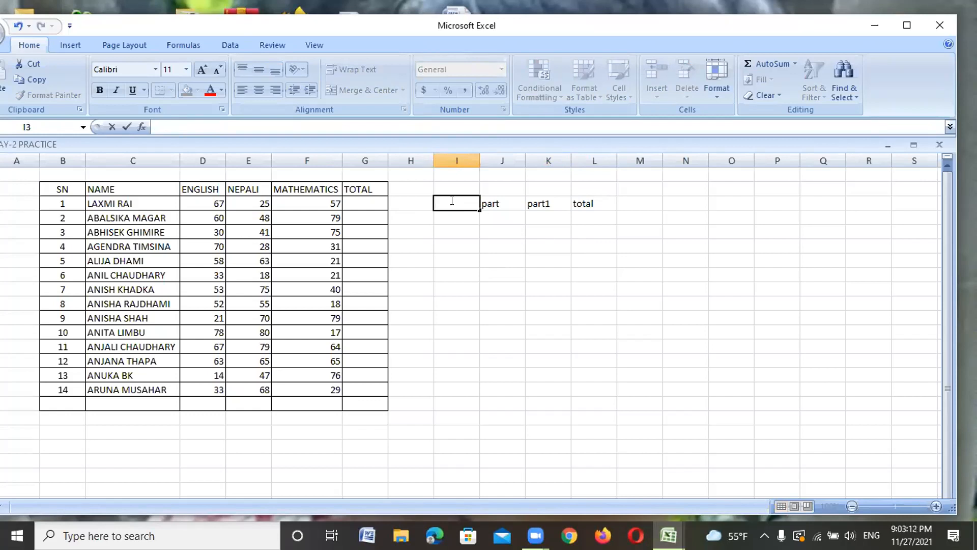
{"action": "type", "text": "fn"}
{"action": "left_click", "coordinate": [590, 215]}
{"action": "left_click", "coordinate": [445, 202]}
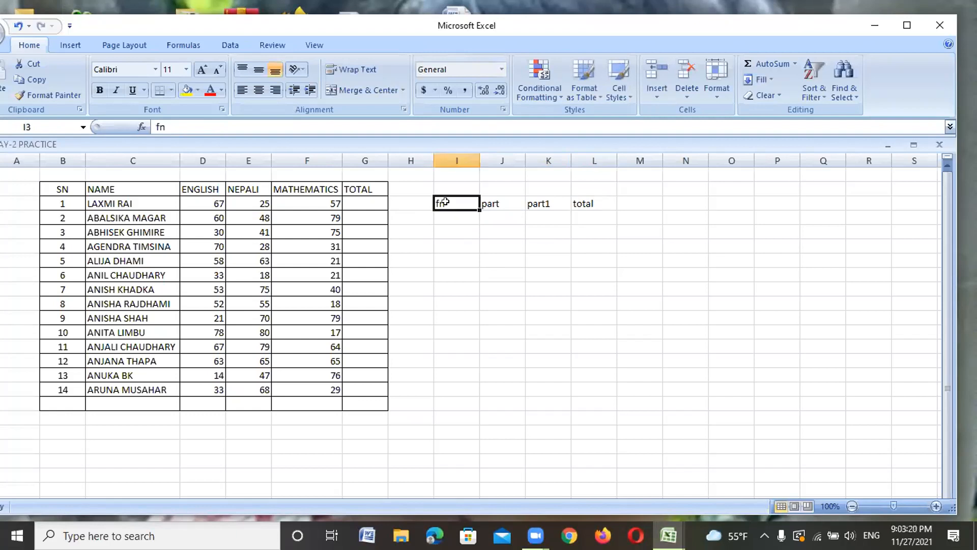
{"action": "key", "text": "BackSpace"}
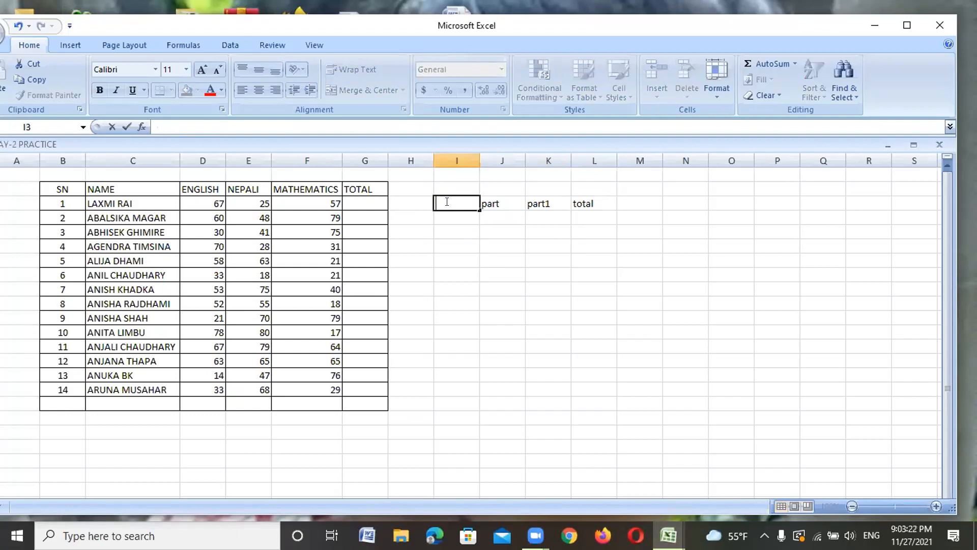
{"action": "type", "text": "sn"}
{"action": "key", "text": "Return"}
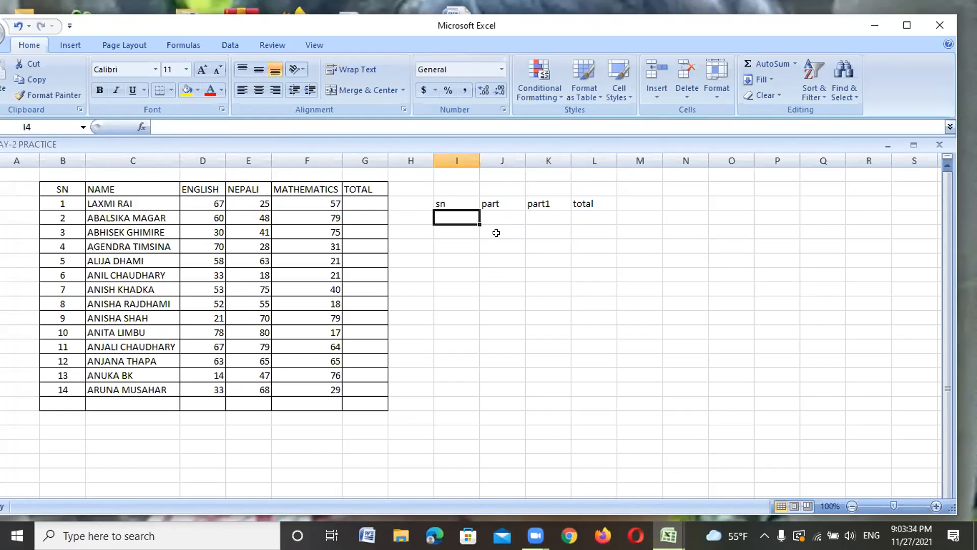
Step: Enter serial numbers 1, 2, 3 and 4 into cells I4 through I7
{"action": "type", "text": "1"}
{"action": "key", "text": "Return"}
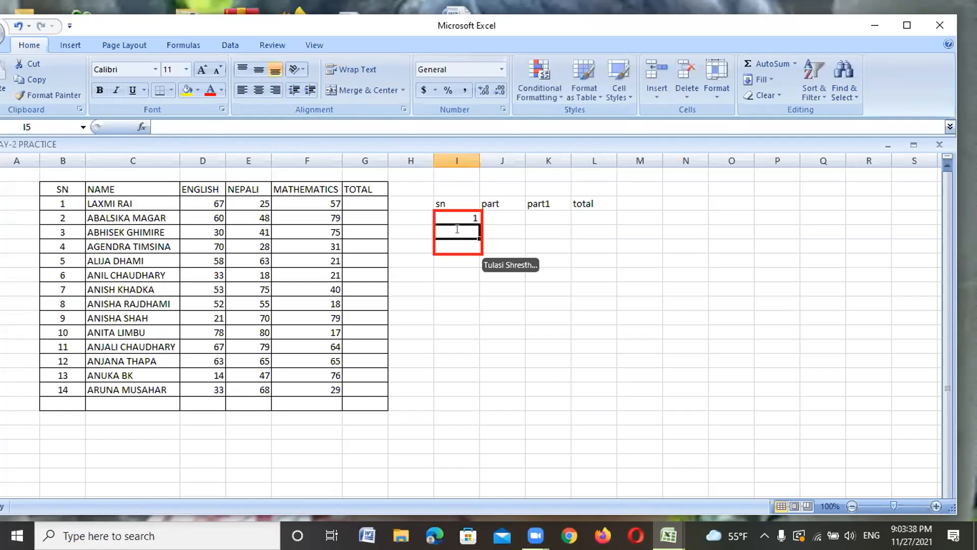
{"action": "type", "text": "2"}
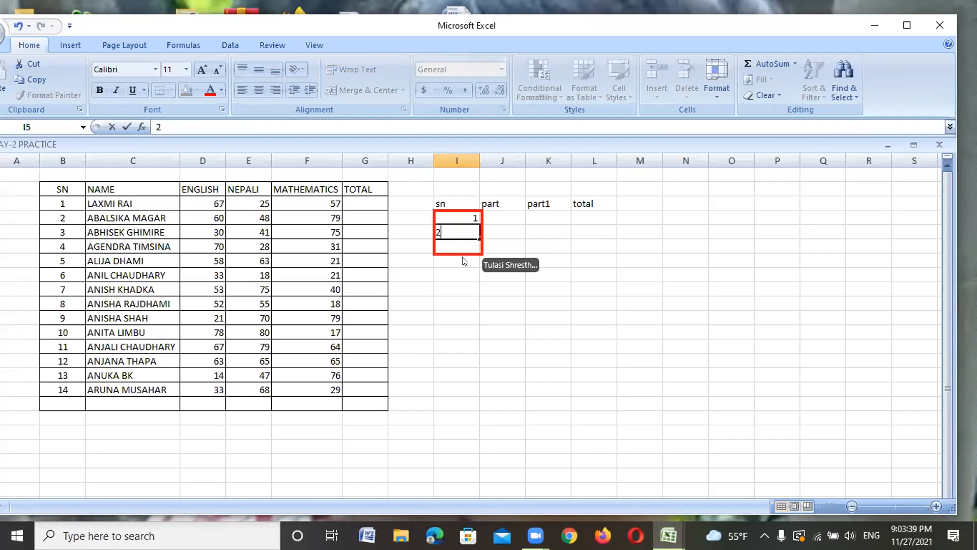
{"action": "left_click", "coordinate": [462, 256]}
{"action": "type", "text": "3"}
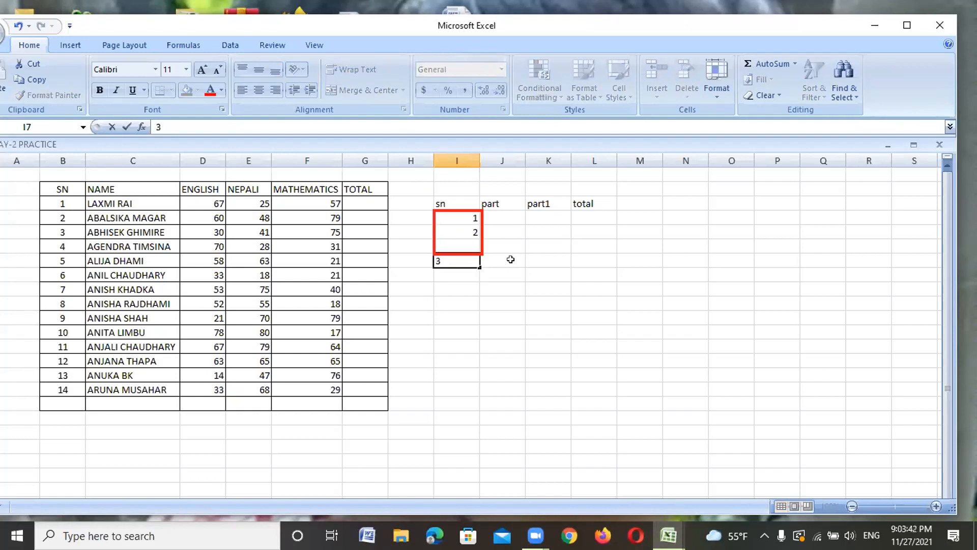
{"action": "left_click", "coordinate": [467, 245]}
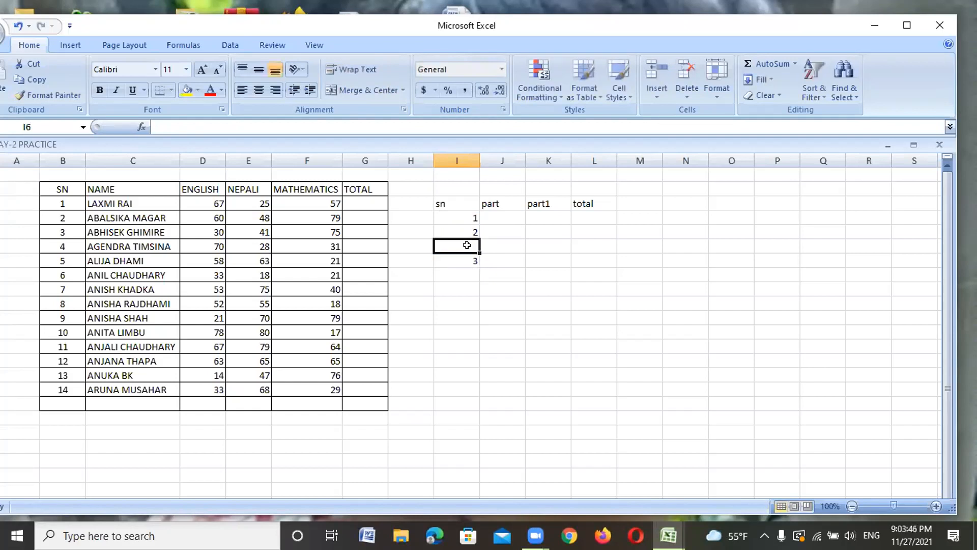
{"action": "type", "text": "3"}
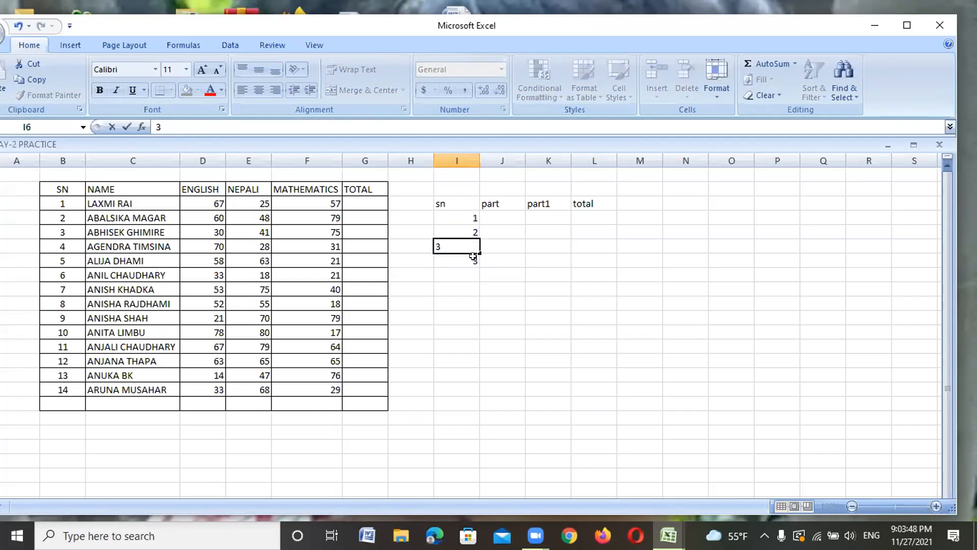
{"action": "left_click", "coordinate": [472, 260]}
{"action": "double_click", "coordinate": [474, 260]}
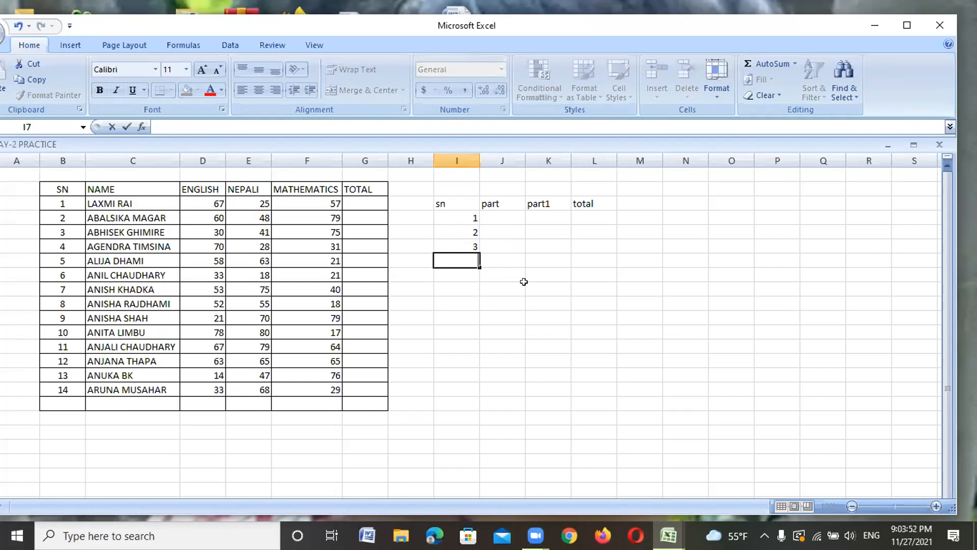
{"action": "type", "text": "4"}
{"action": "key", "text": "Return"}
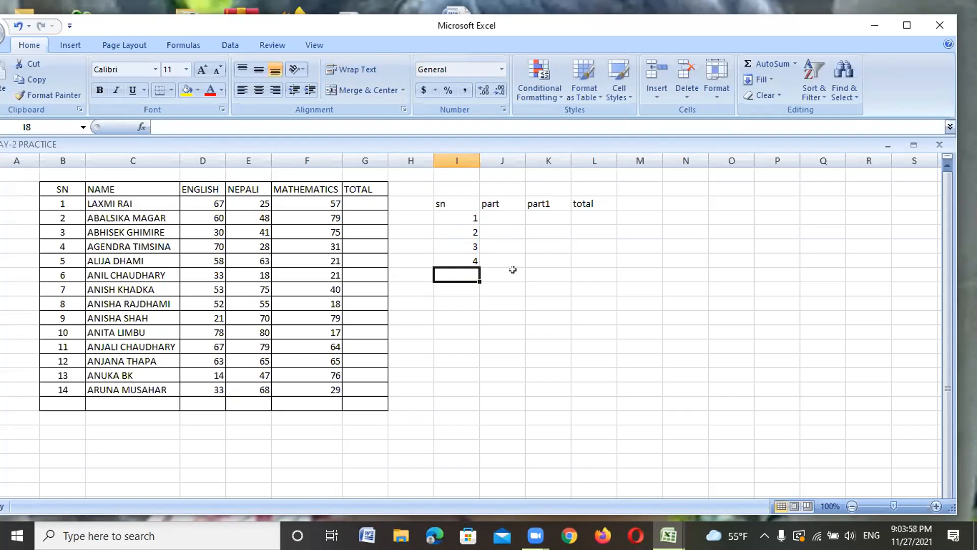
Step: Enter 30 in J4 and 45 in K4 for the first item
{"action": "left_click", "coordinate": [498, 212]}
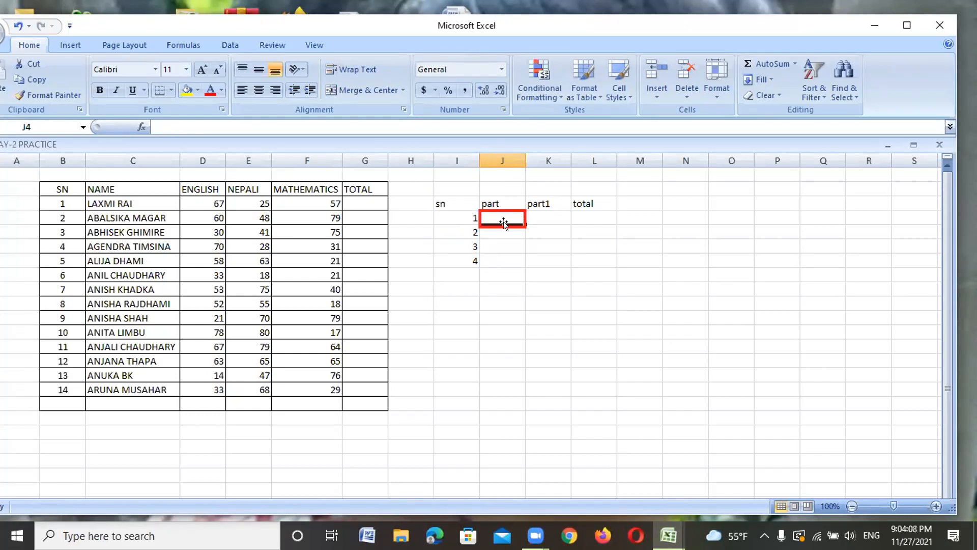
{"action": "type", "text": "30"}
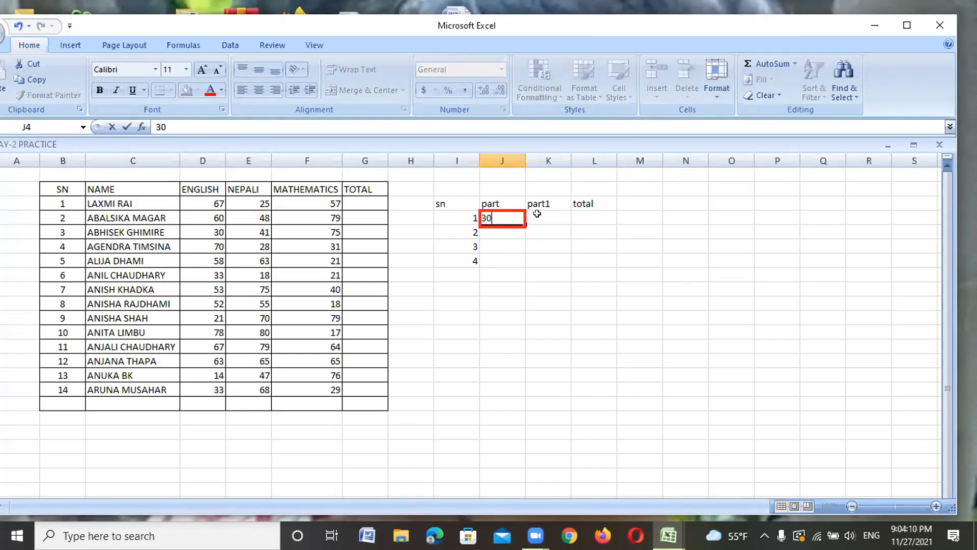
{"action": "left_click", "coordinate": [537, 214]}
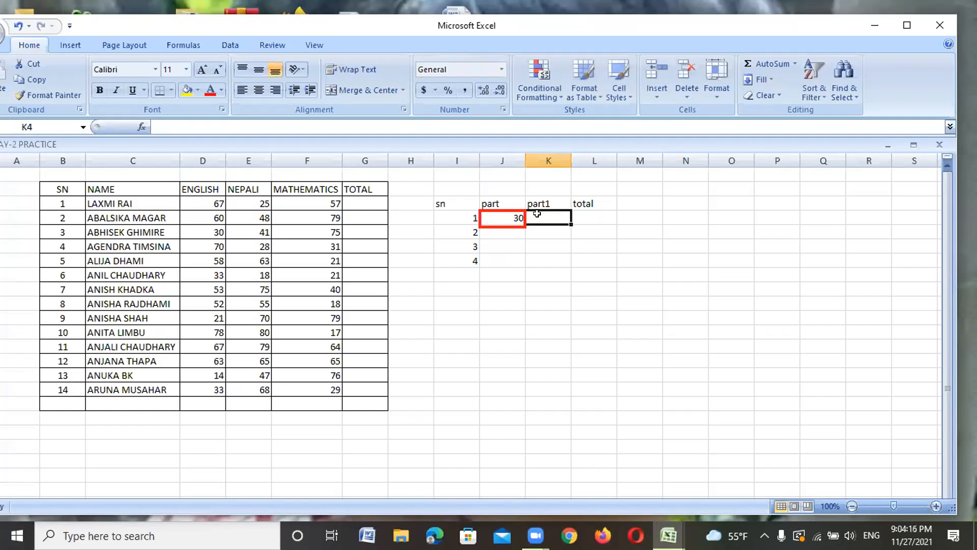
{"action": "type", "text": "45"}
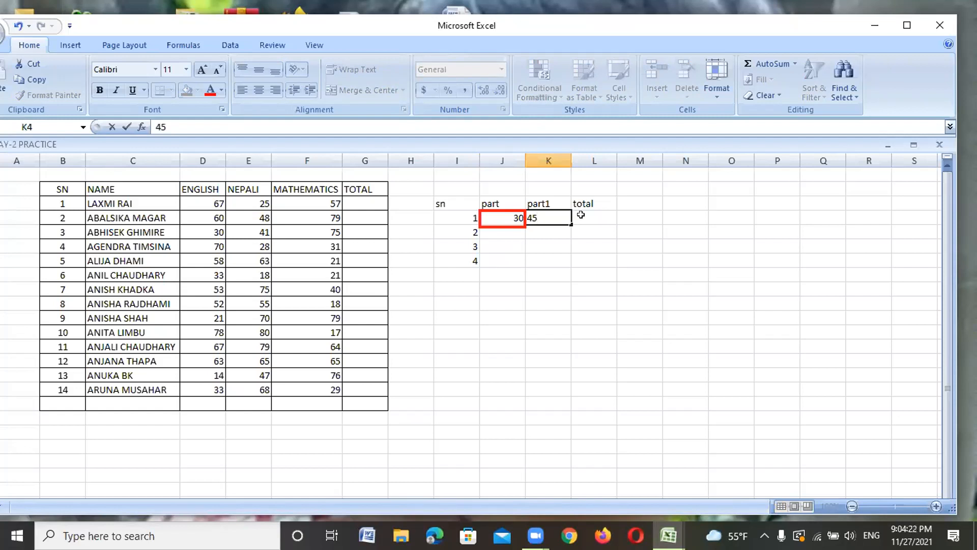
{"action": "left_click", "coordinate": [581, 214]}
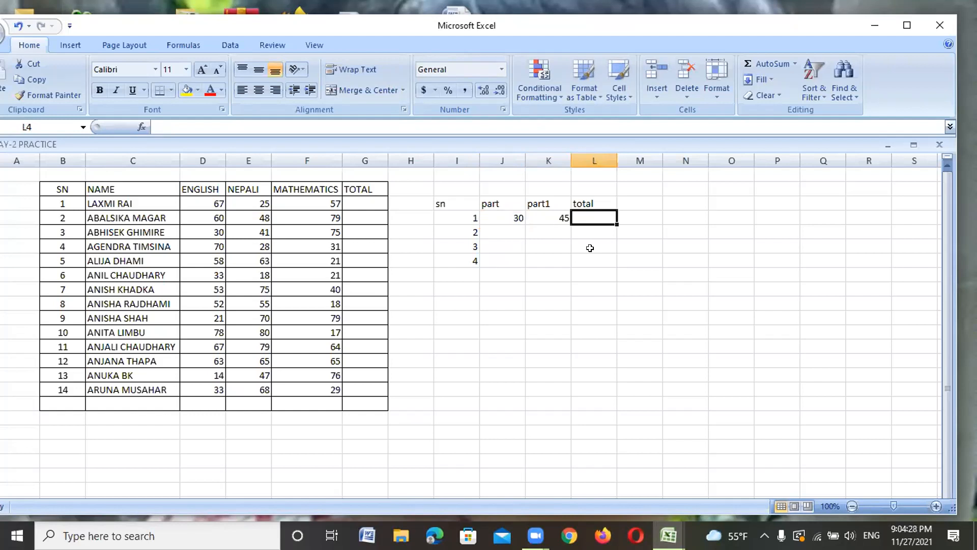
Step: Enter the formula =J4+K4 in L4 so the first total shows 75
{"action": "type", "text": "="}
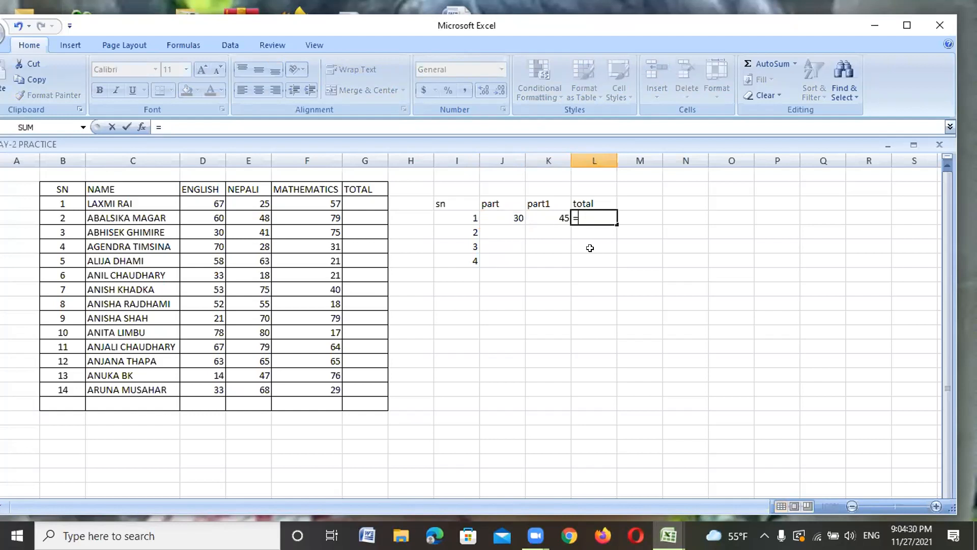
{"action": "type", "text": "ra"}
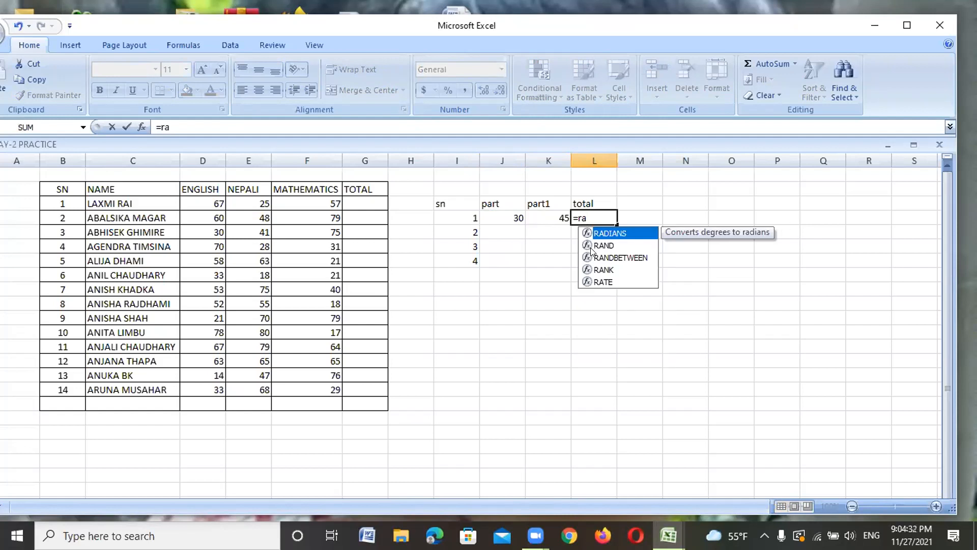
{"action": "type", "text": "nd"}
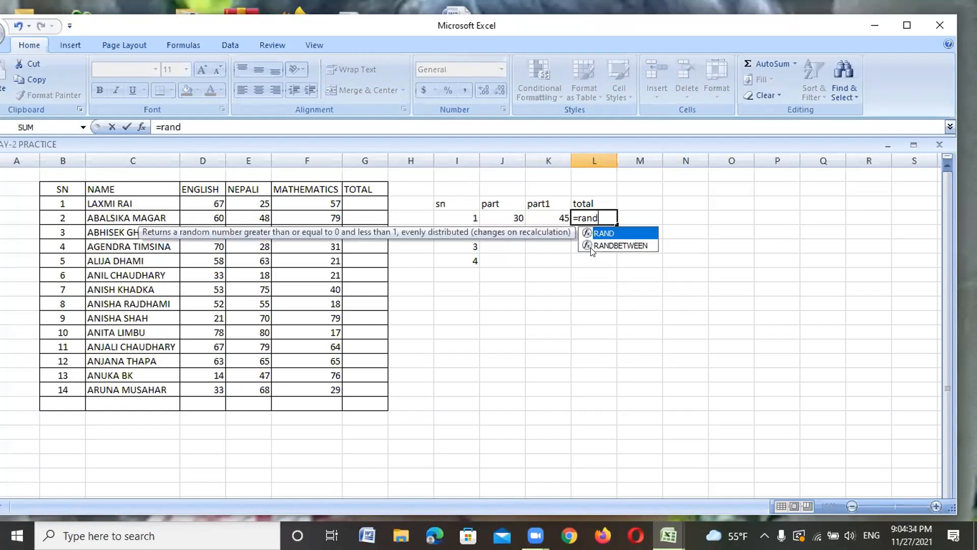
{"action": "key", "text": "BackSpace"}
{"action": "key", "text": "BackSpace"}
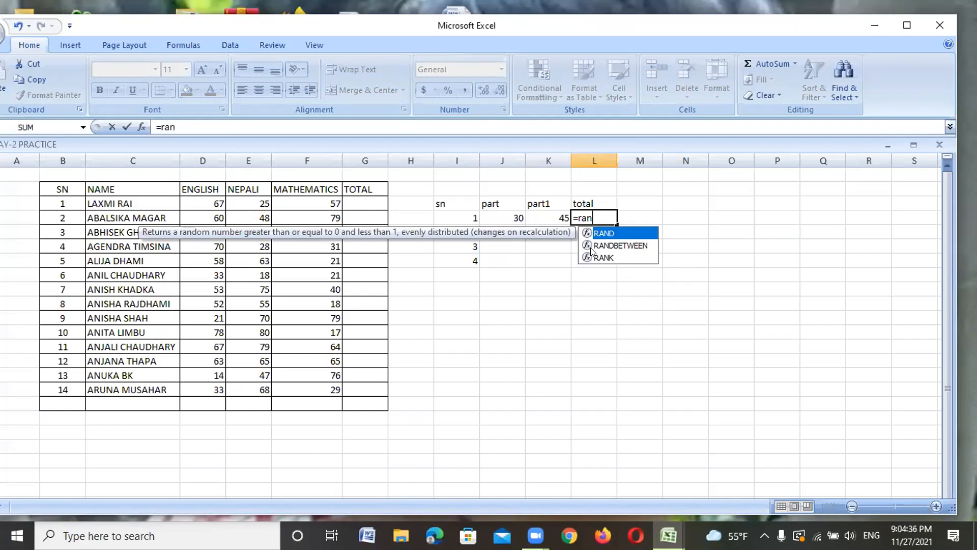
{"action": "key", "text": "BackSpace"}
{"action": "key", "text": "BackSpace"}
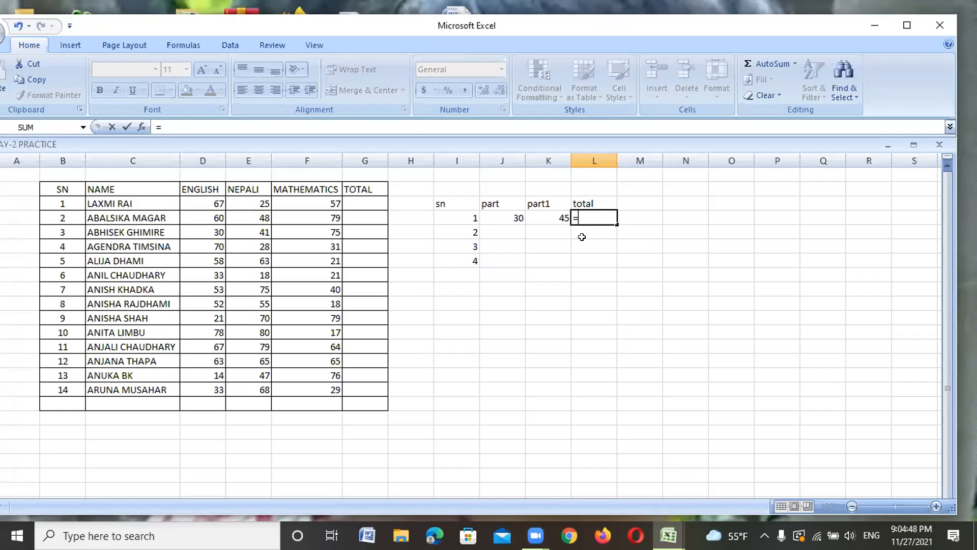
{"action": "left_click", "coordinate": [513, 218]}
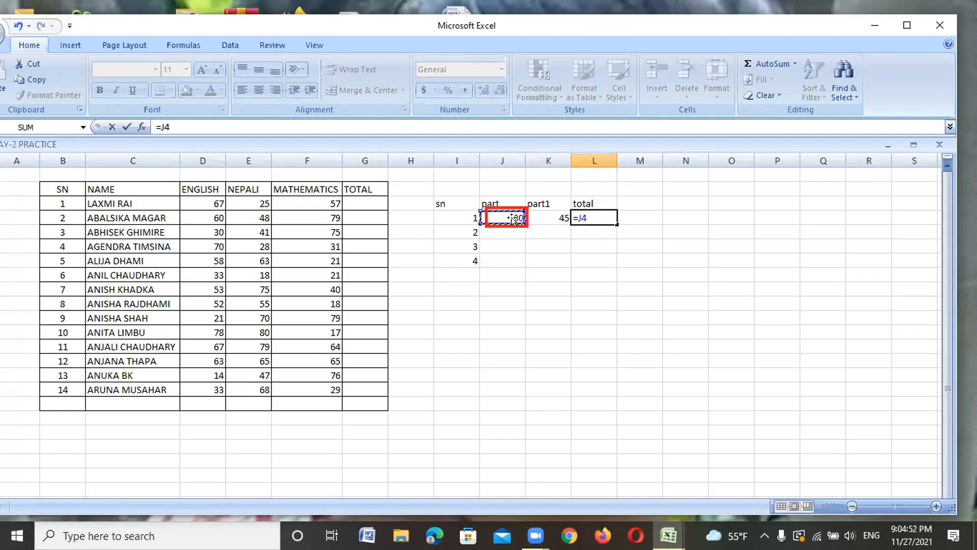
{"action": "type", "text": "="}
{"action": "type", "text": "+"}
{"action": "left_click", "coordinate": [557, 218]}
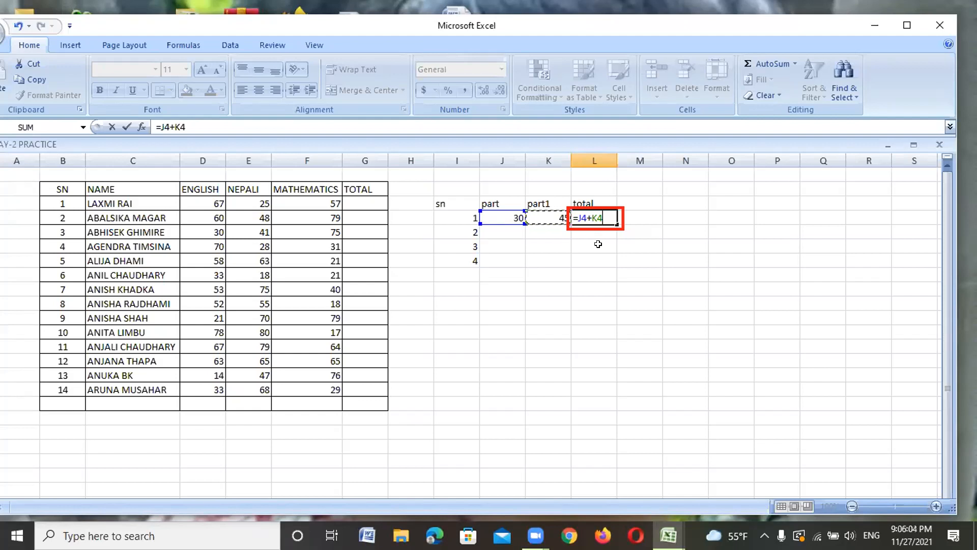
{"action": "key", "text": "Return"}
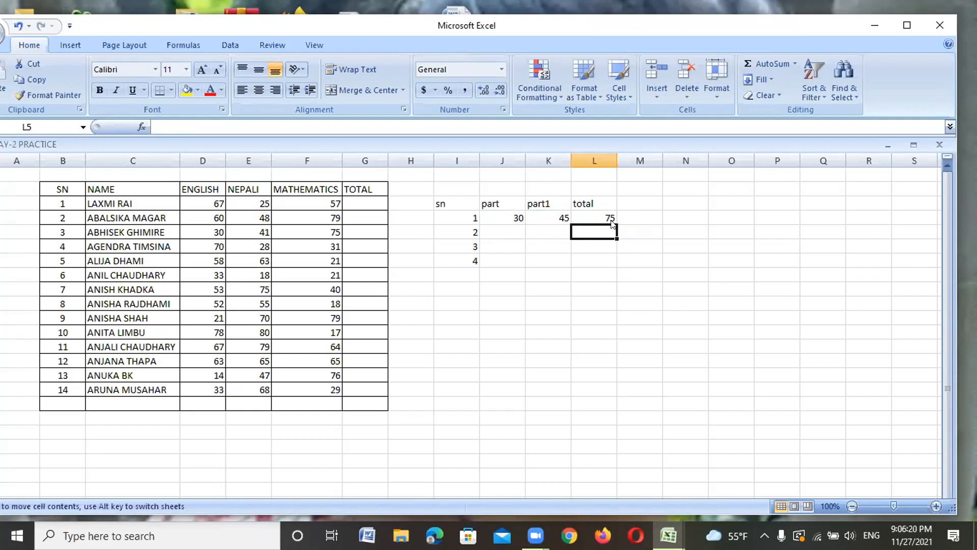
Step: Fill the L4 total formula down the column to L11
{"action": "left_click", "coordinate": [610, 216]}
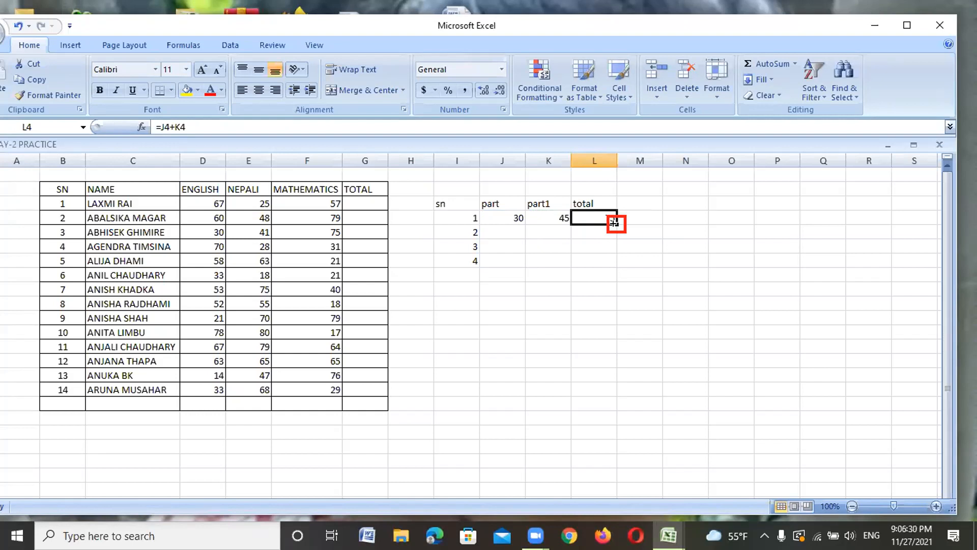
{"action": "left_click_drag", "start_coordinate": [615, 222], "coordinate": [617, 324]}
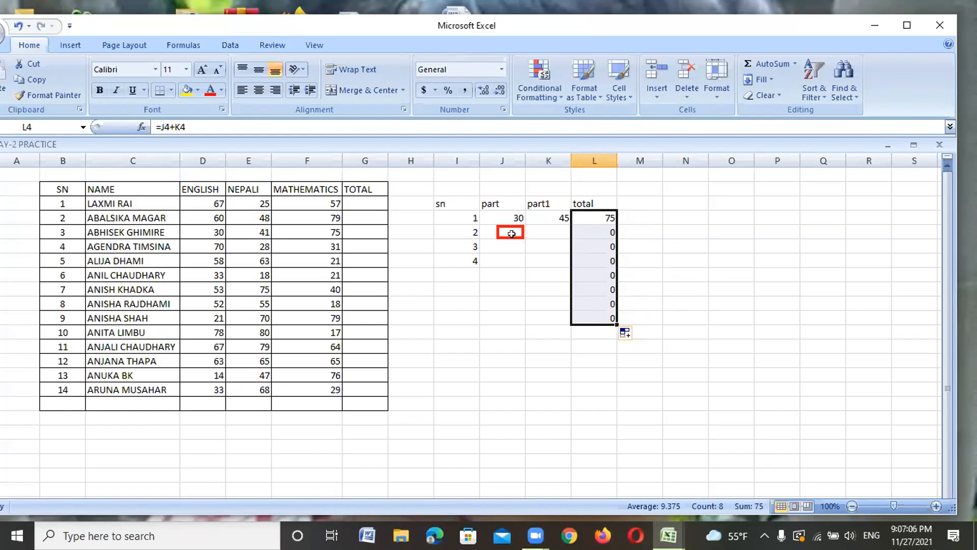
Step: Type 10 into L4 and enter item 2's values 10 and 20 in J5:K5
{"action": "type", "text": "10"}
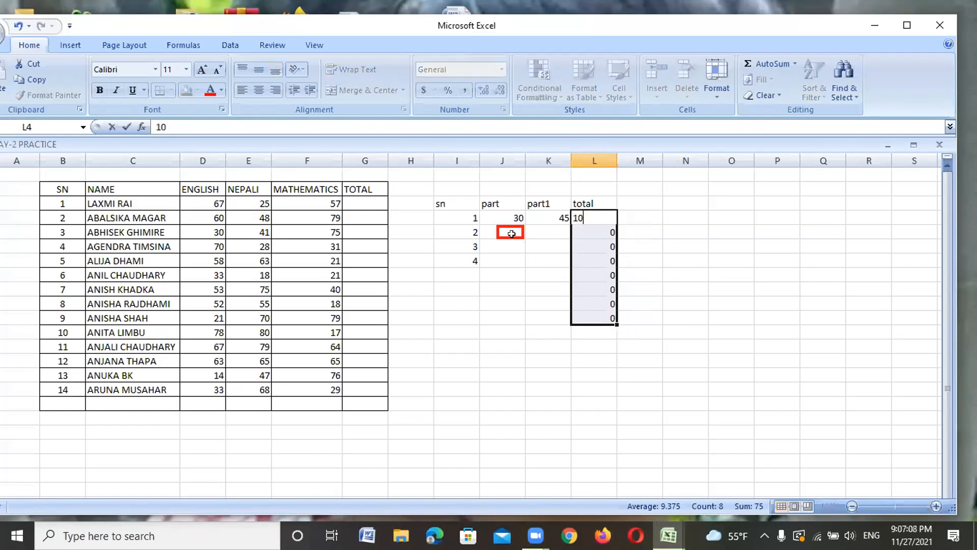
{"action": "left_click", "coordinate": [499, 228]}
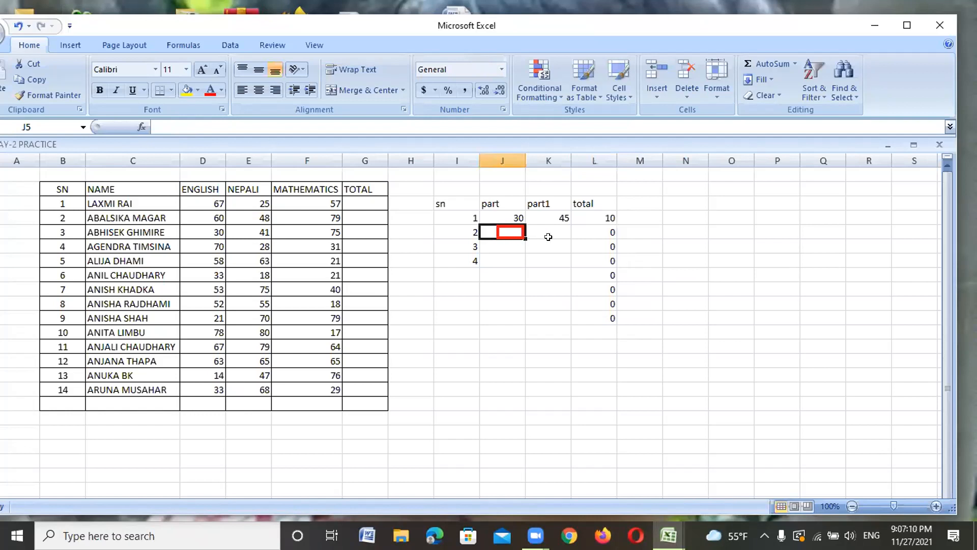
{"action": "type", "text": "10"}
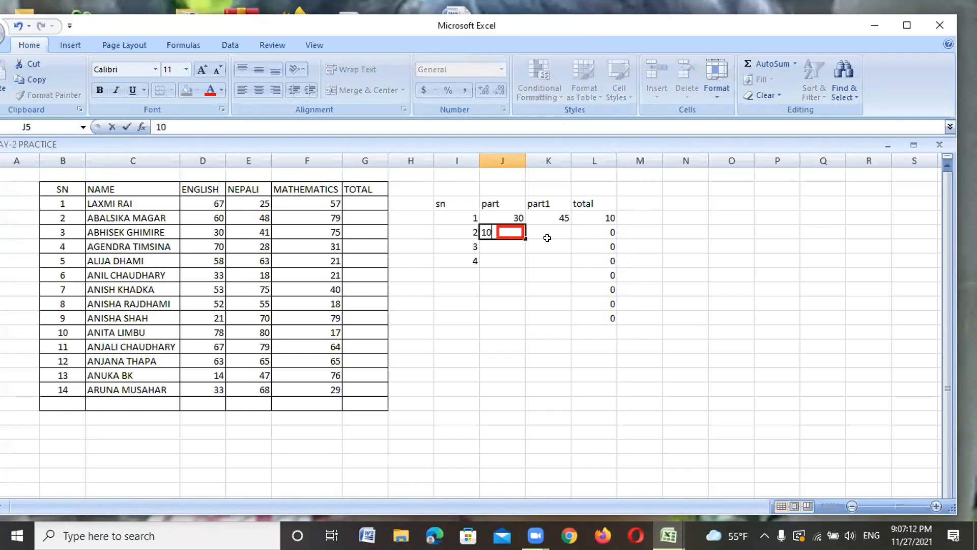
{"action": "left_click", "coordinate": [547, 235]}
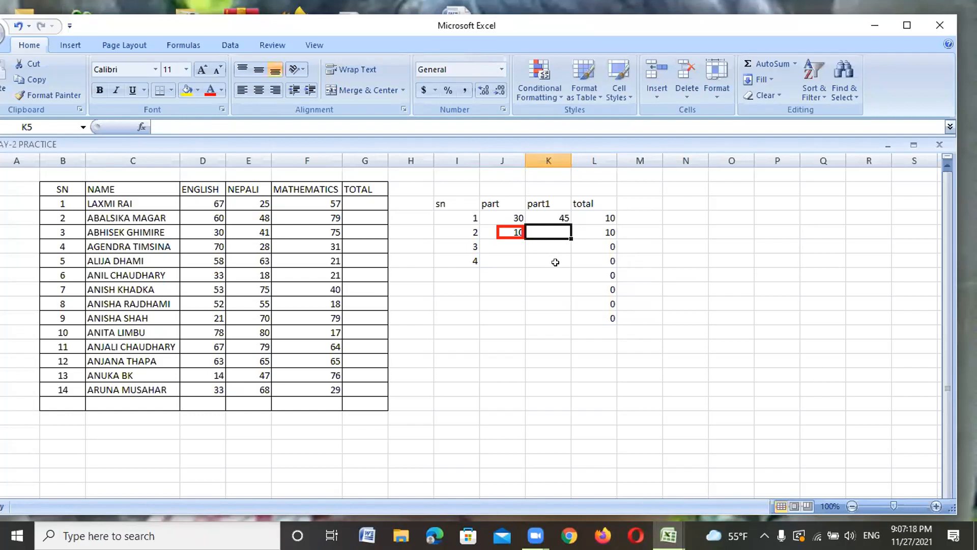
{"action": "type", "text": "20"}
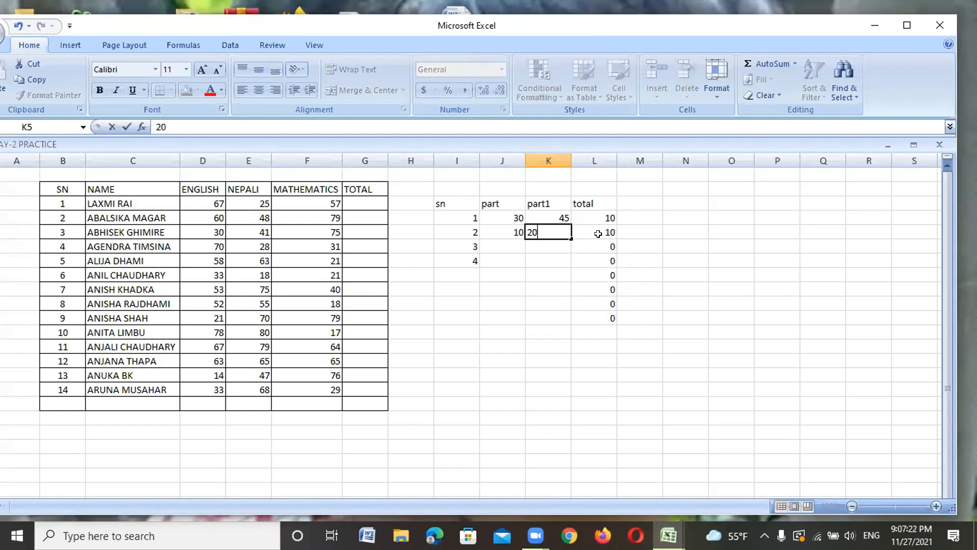
{"action": "key", "text": "Return"}
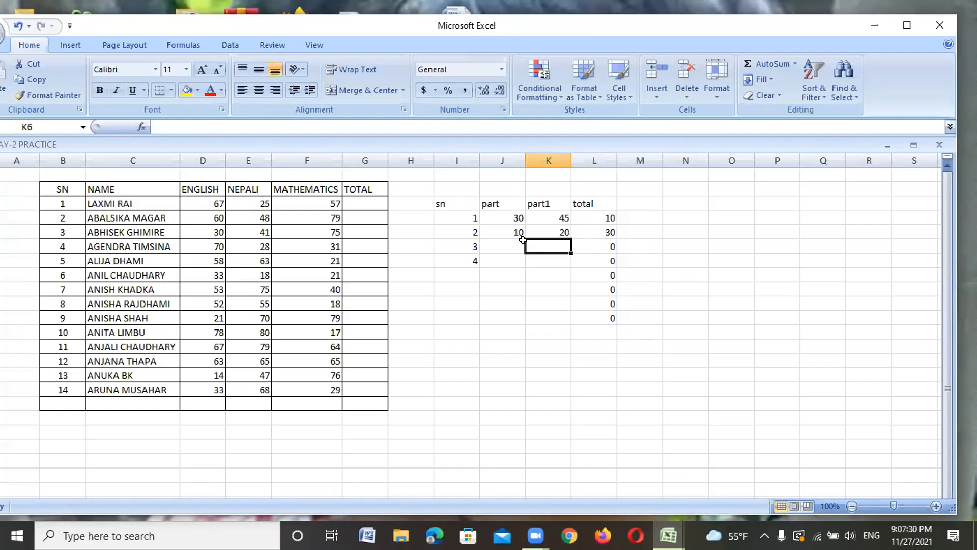
Step: Enter 40 and 50 for item 3, and 701 and 80 for item 4
{"action": "left_click", "coordinate": [509, 245]}
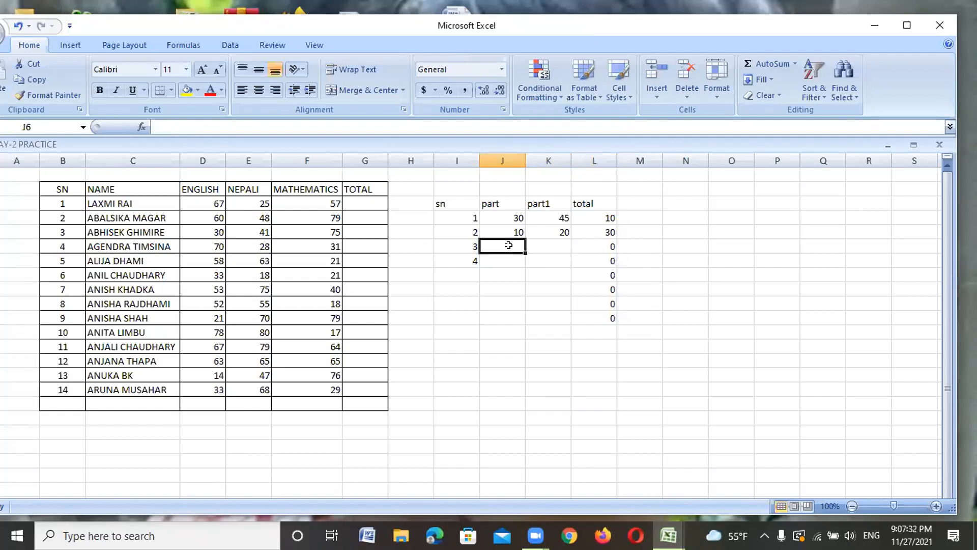
{"action": "type", "text": "40"}
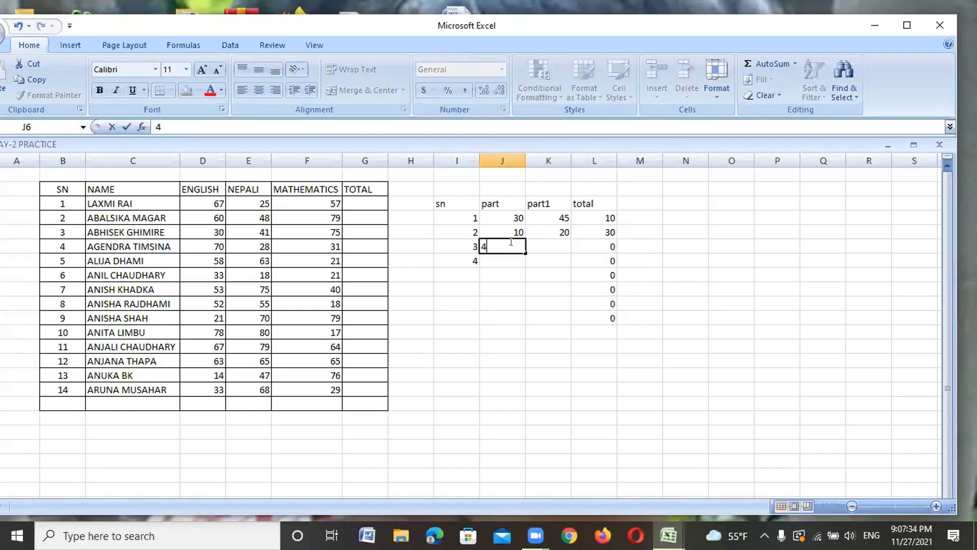
{"action": "left_click", "coordinate": [542, 245]}
{"action": "type", "text": "50"}
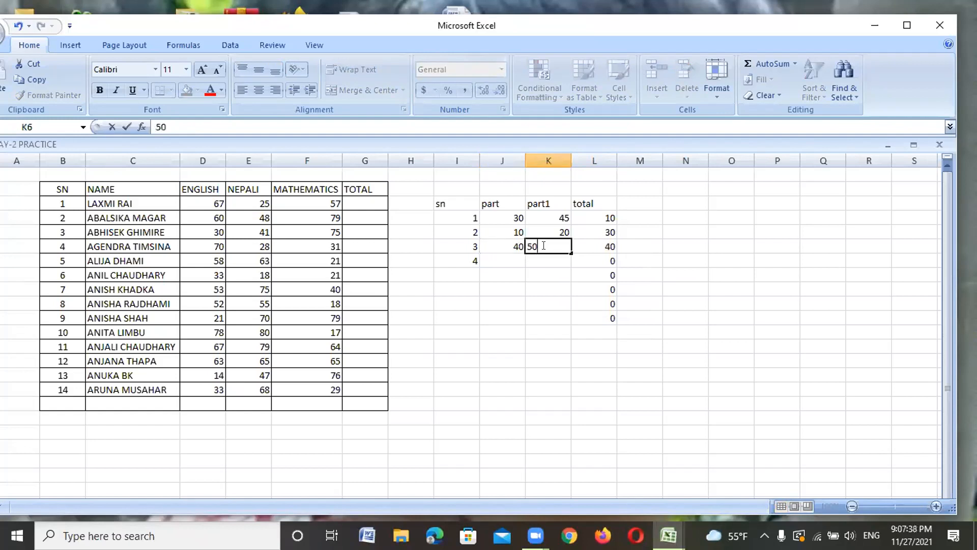
{"action": "key", "text": "Return"}
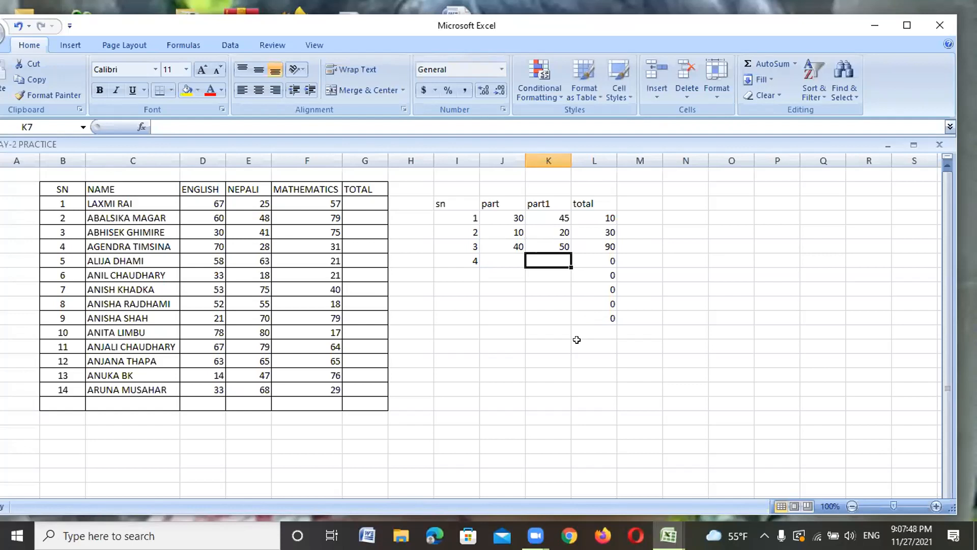
{"action": "left_click", "coordinate": [507, 258]}
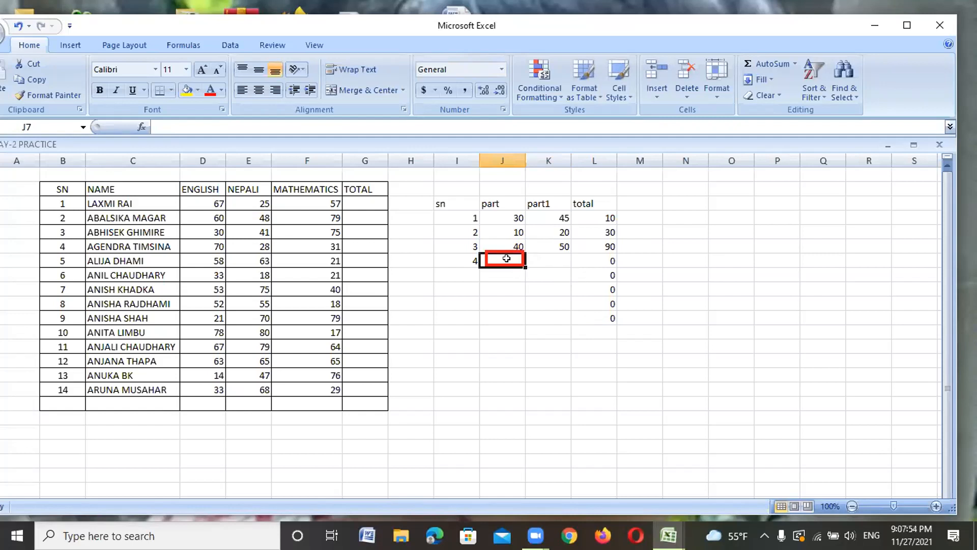
{"action": "type", "text": "701"}
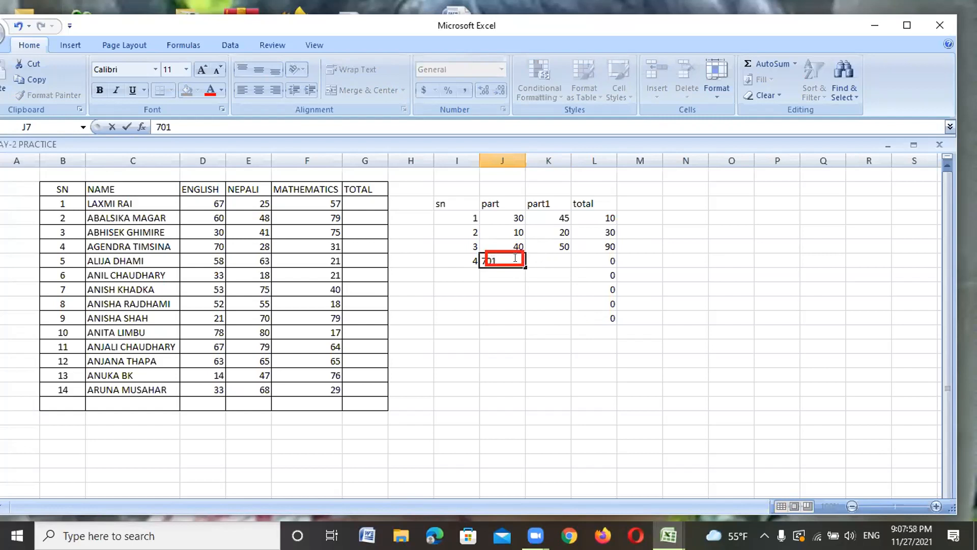
{"action": "left_click", "coordinate": [556, 258]}
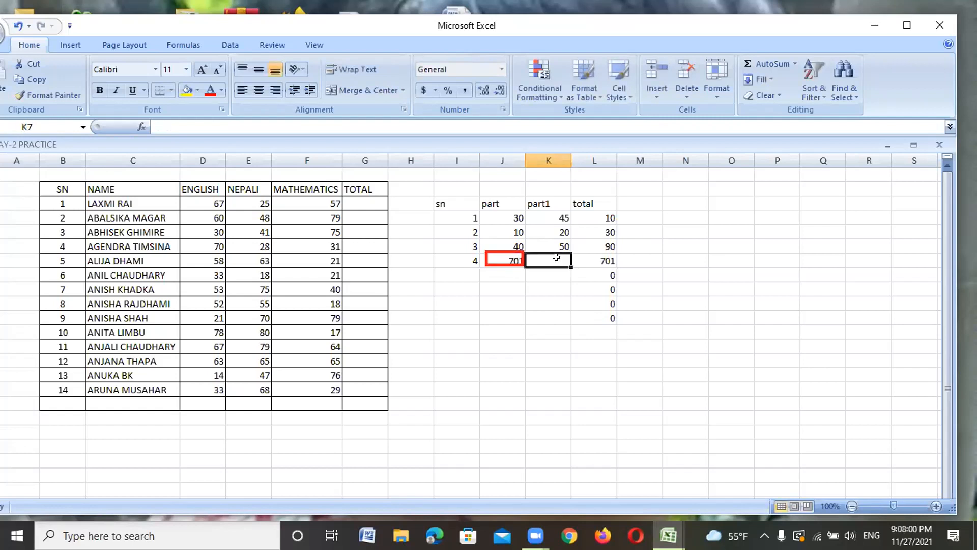
{"action": "type", "text": "80"}
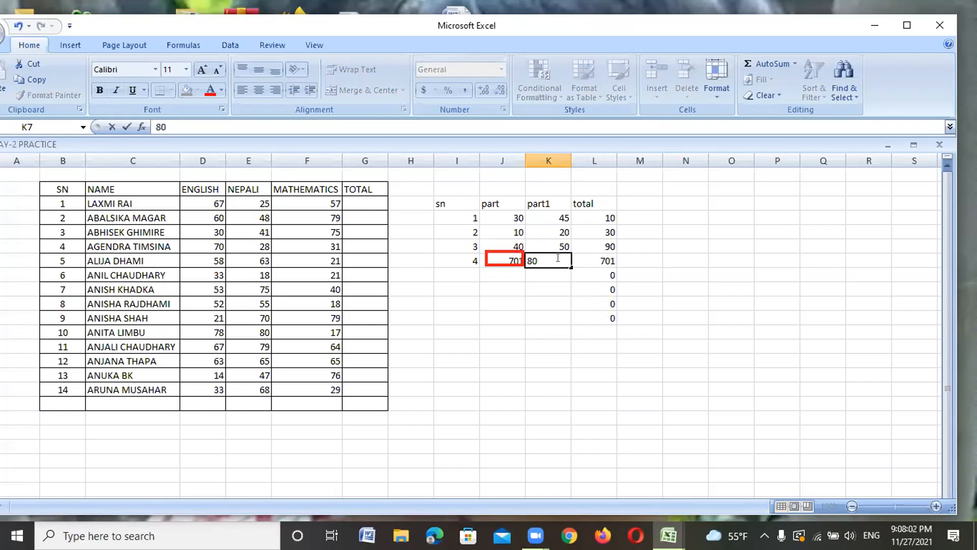
{"action": "key", "text": "Return"}
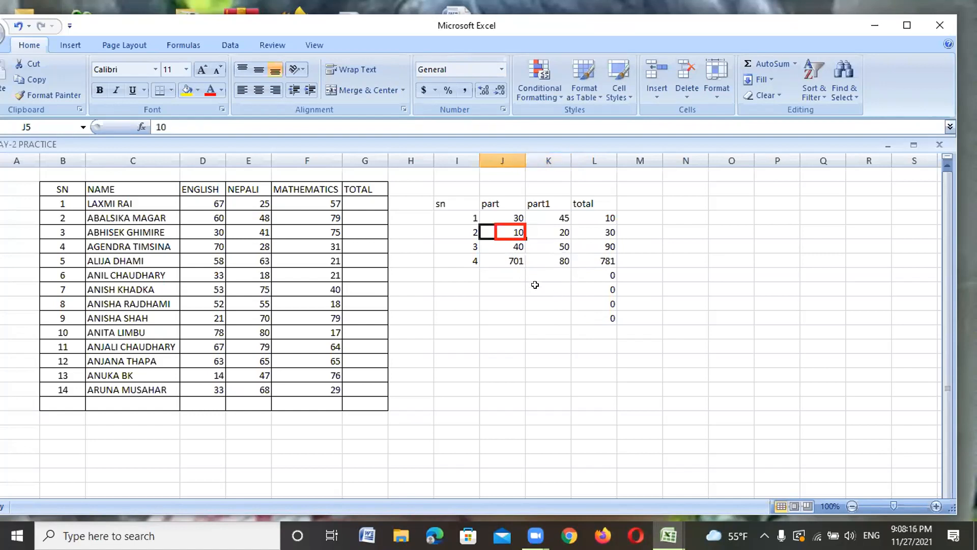
Step: Retype item 2's part value in J5 as 10000 so its total reads 10020
{"action": "type", "text": "00"}
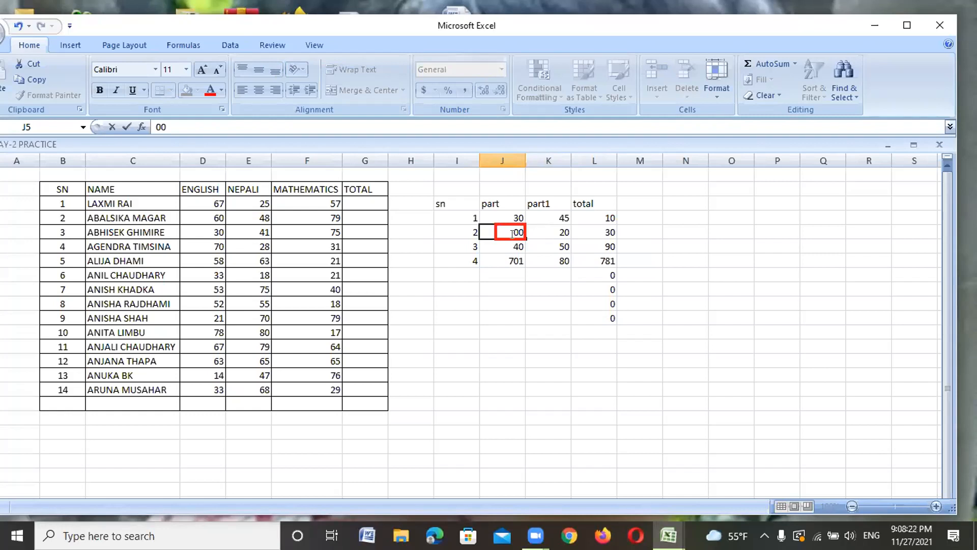
{"action": "key", "text": "BackSpace"}
{"action": "key", "text": "BackSpace"}
{"action": "type", "text": "10000"}
{"action": "key", "text": "Return"}
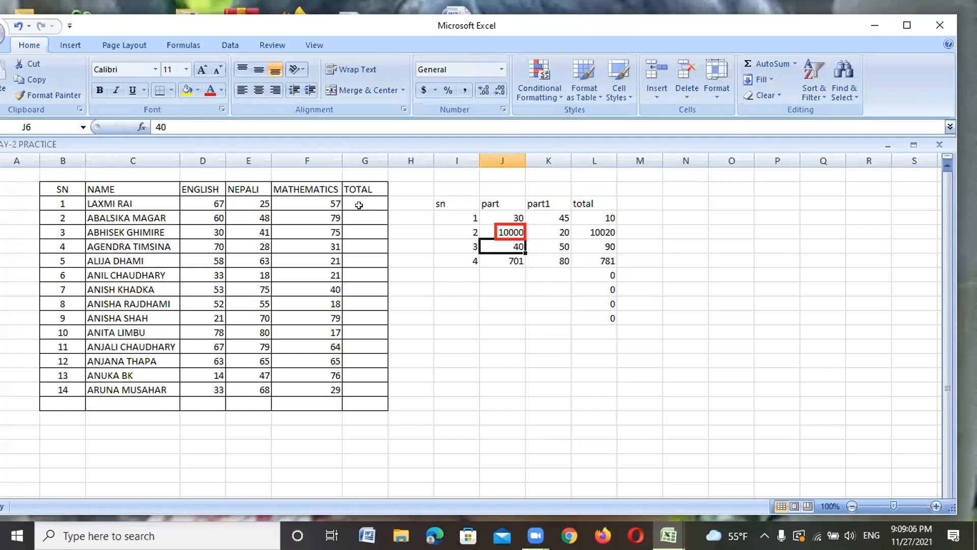
{"action": "left_click", "coordinate": [360, 204]}
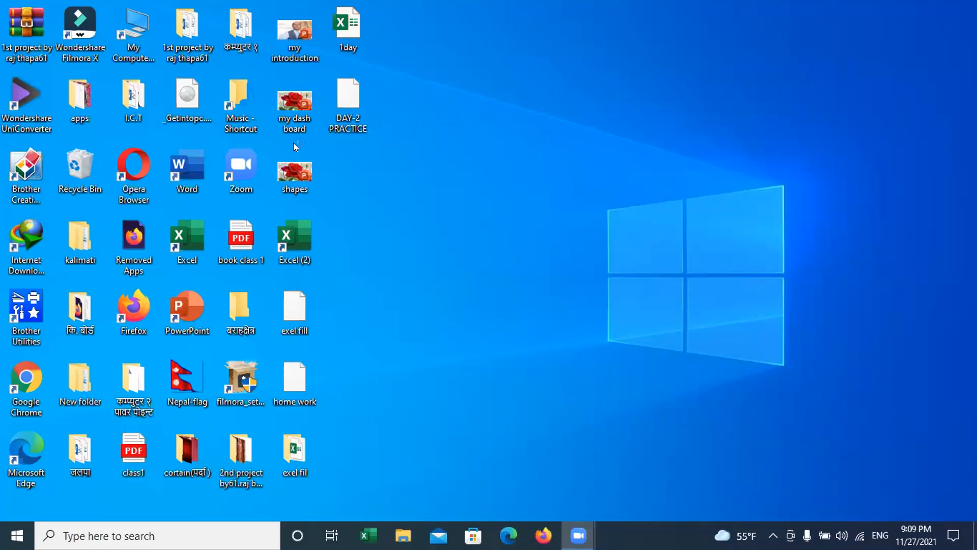
{"action": "left_click", "coordinate": [333, 365]}
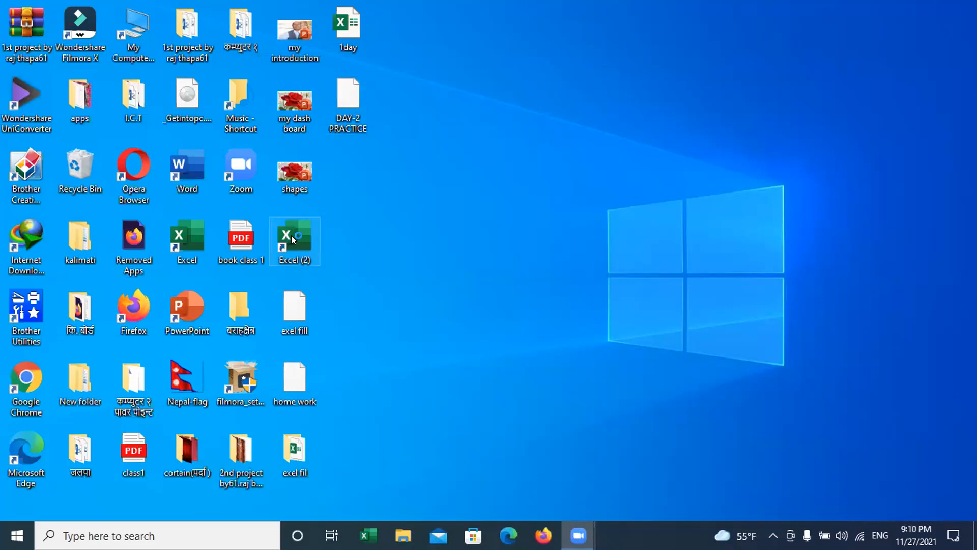
{"action": "left_click_drag", "start_coordinate": [297, 231], "coordinate": [297, 226]}
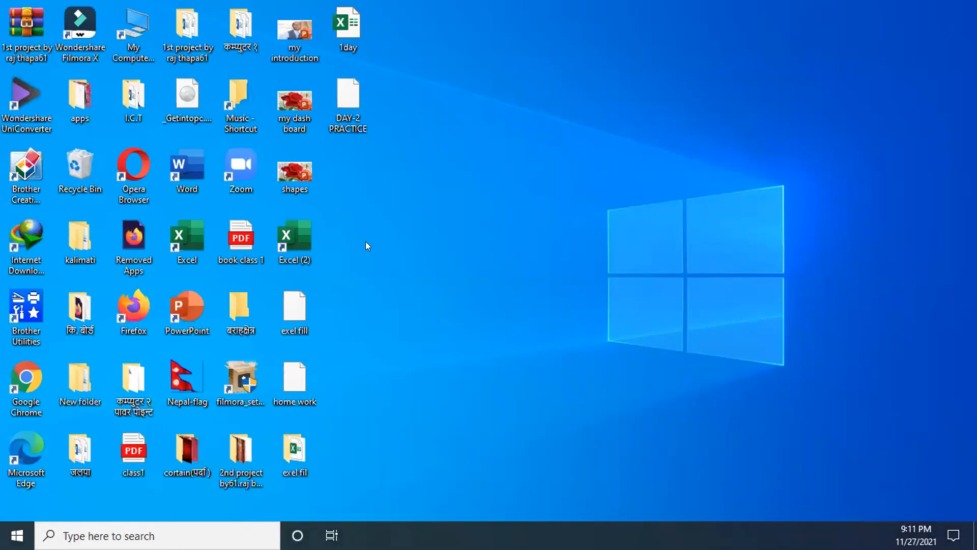
{"action": "double_click", "coordinate": [294, 233]}
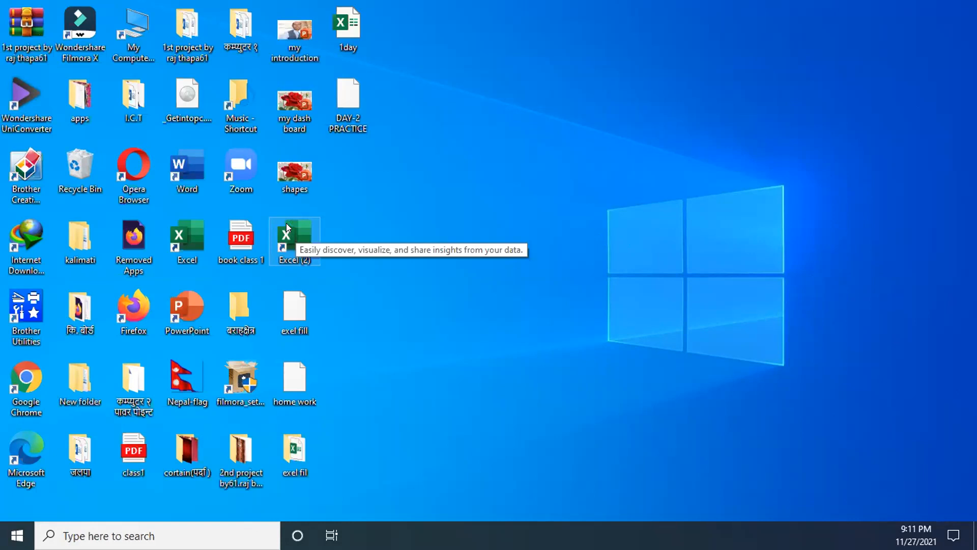
{"action": "double_click", "coordinate": [280, 227]}
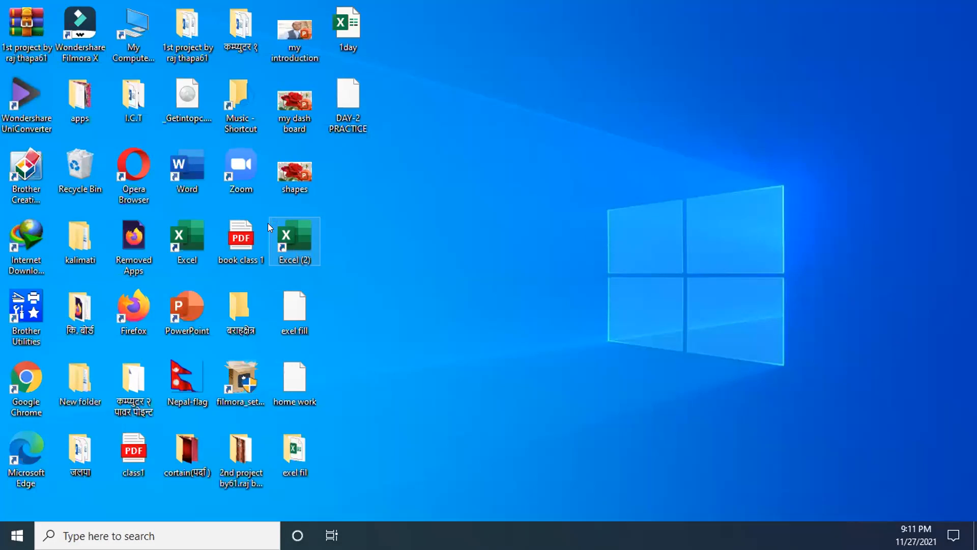
{"action": "left_click", "coordinate": [175, 231]}
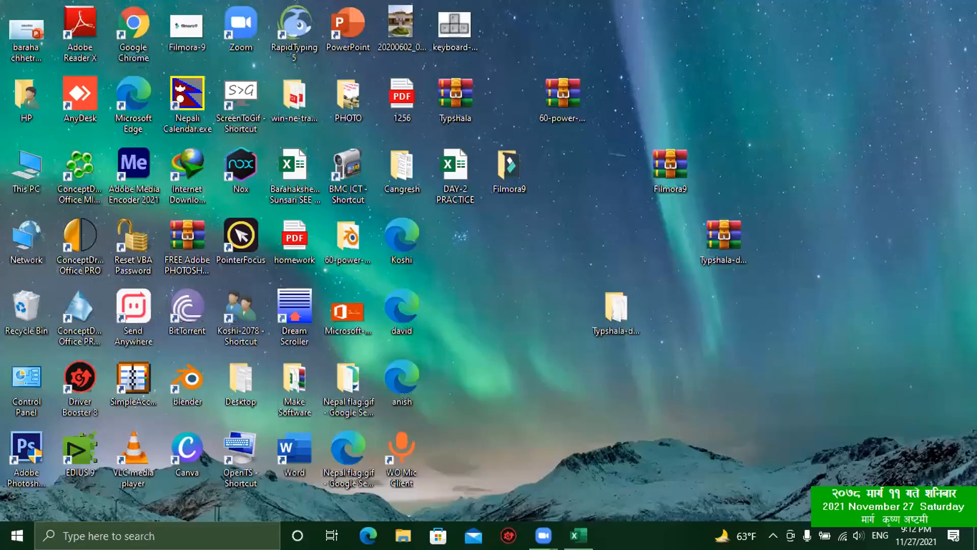
Step: Bring the Excel workbook back on screen and dismiss the genuine Office warning
{"action": "left_click", "coordinate": [579, 535]}
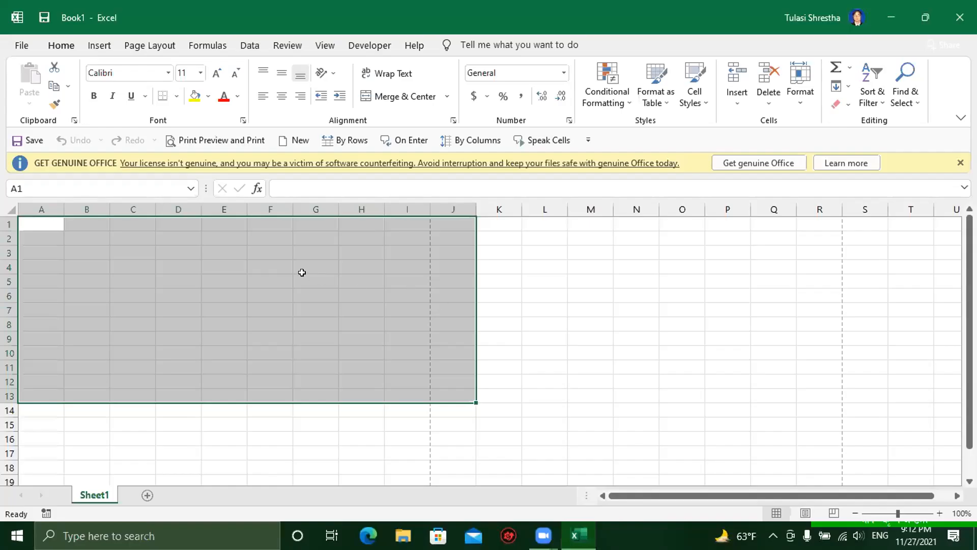
{"action": "left_click", "coordinate": [302, 275]}
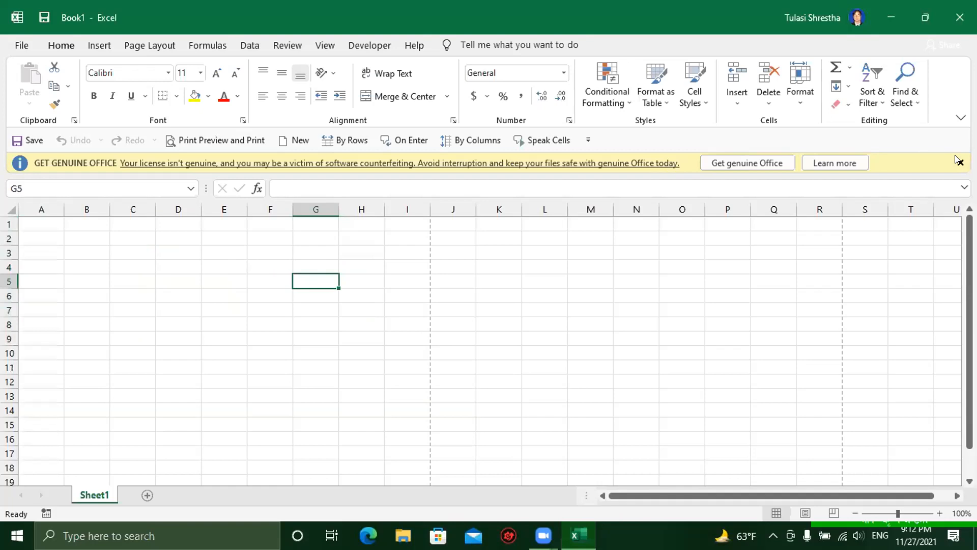
{"action": "left_click", "coordinate": [960, 162]}
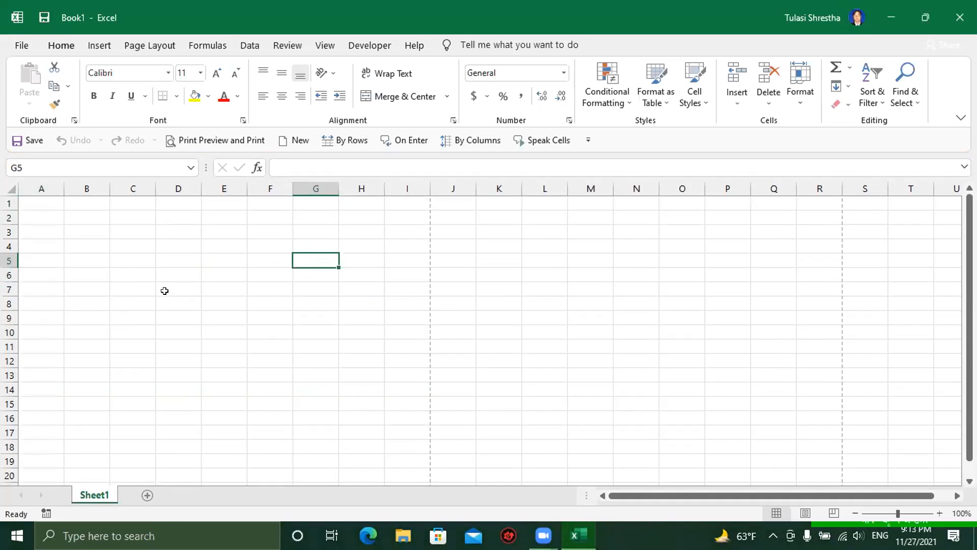
{"action": "left_click", "coordinate": [166, 241]}
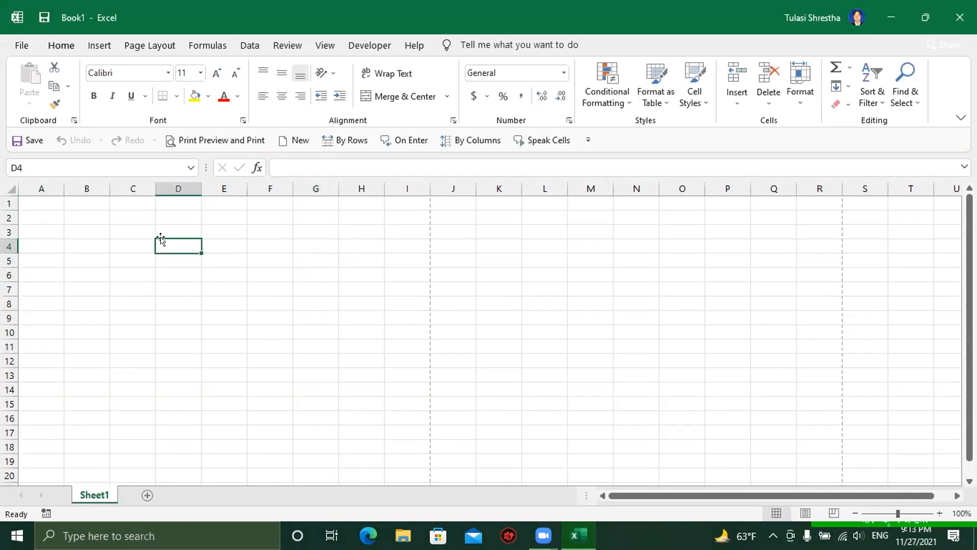
{"action": "left_click", "coordinate": [122, 228]}
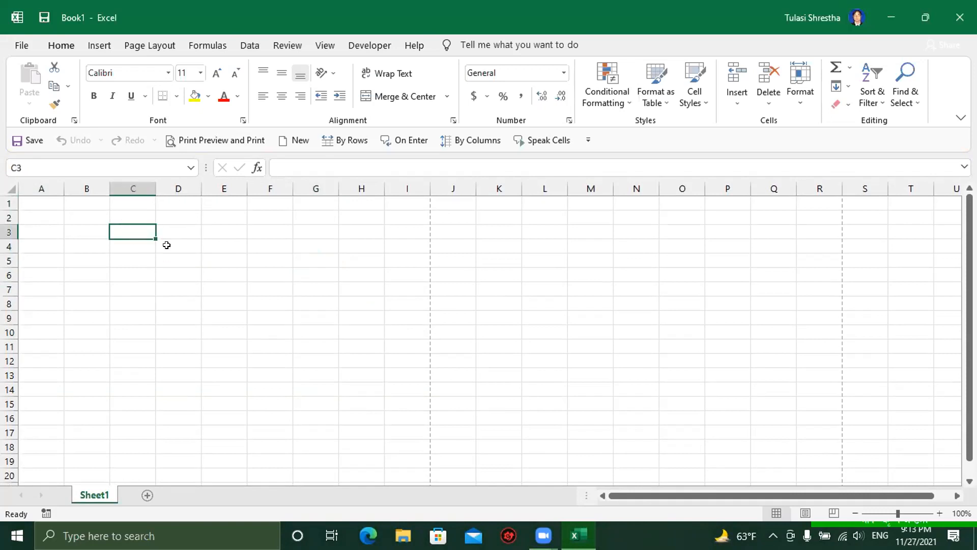
Step: Enter 14 in B3 and 45 in B4
{"action": "left_click", "coordinate": [85, 227]}
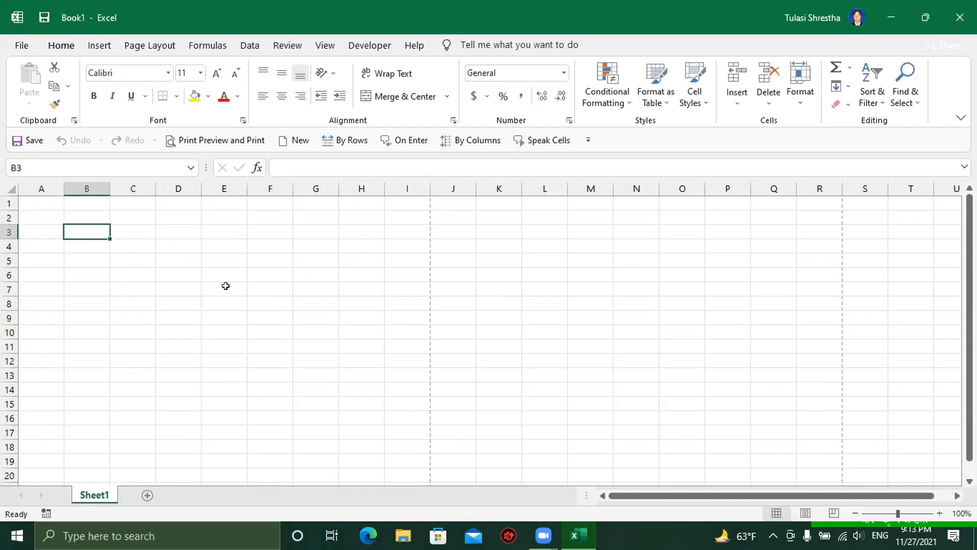
{"action": "type", "text": "14"}
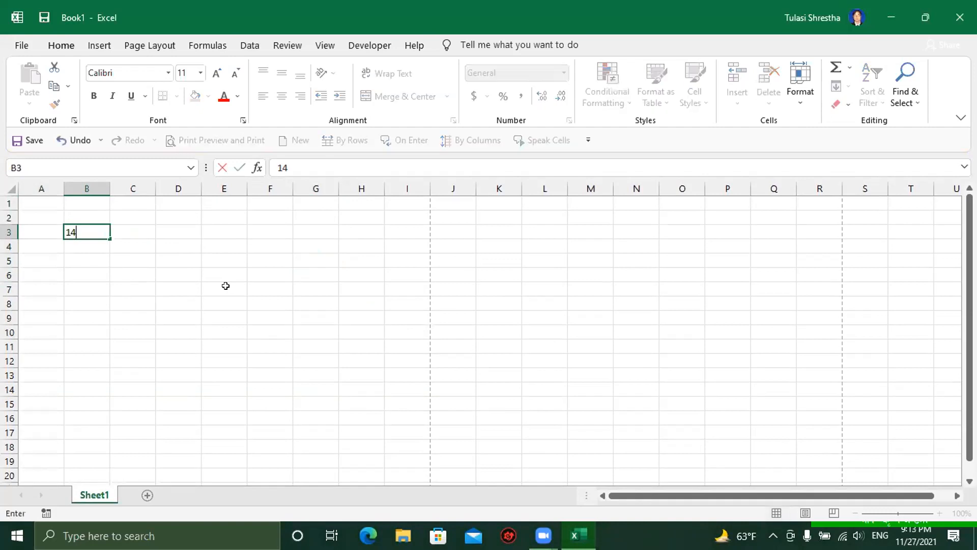
{"action": "key", "text": "Return"}
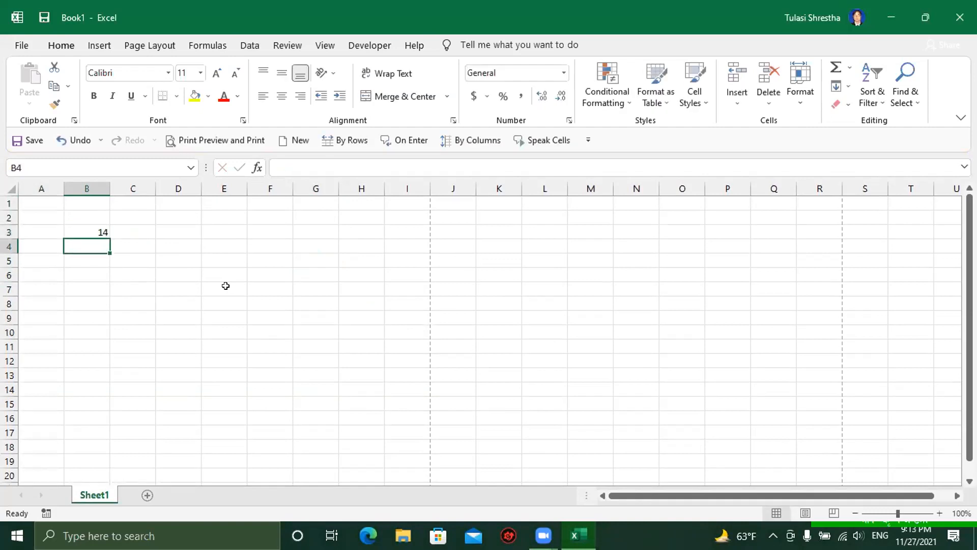
{"action": "type", "text": "45"}
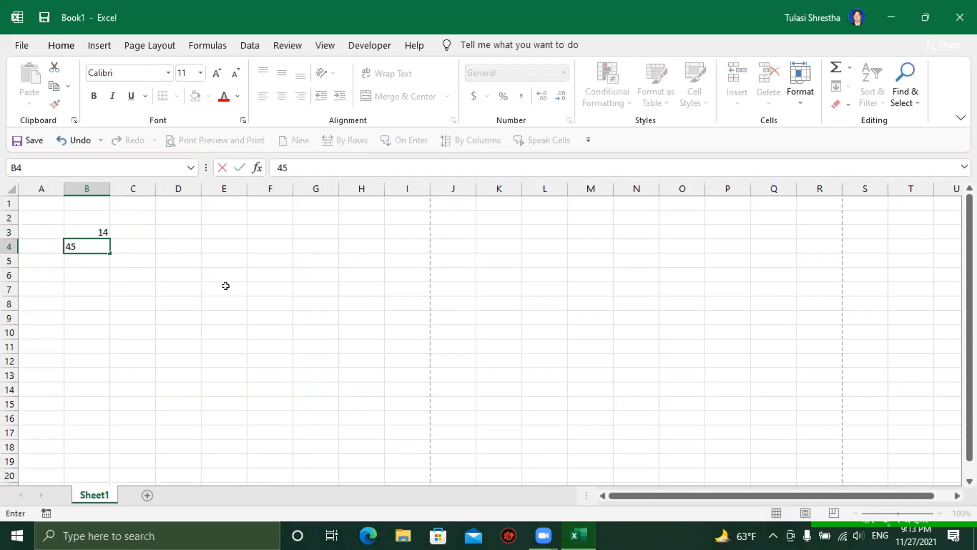
{"action": "key", "text": "Return"}
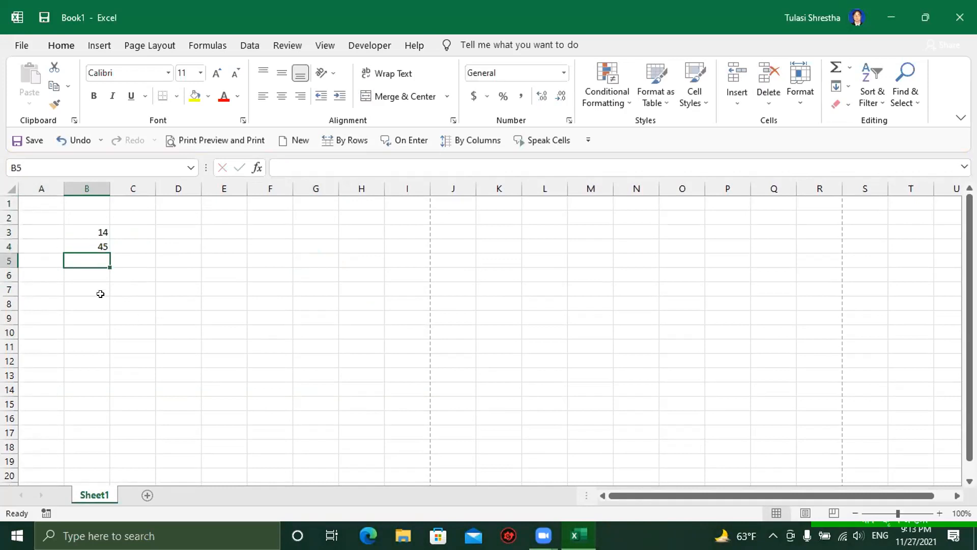
Step: Enter the formula =B3+B4 in B5 so it shows 59
{"action": "type", "text": "="}
{"action": "left_click", "coordinate": [86, 228]}
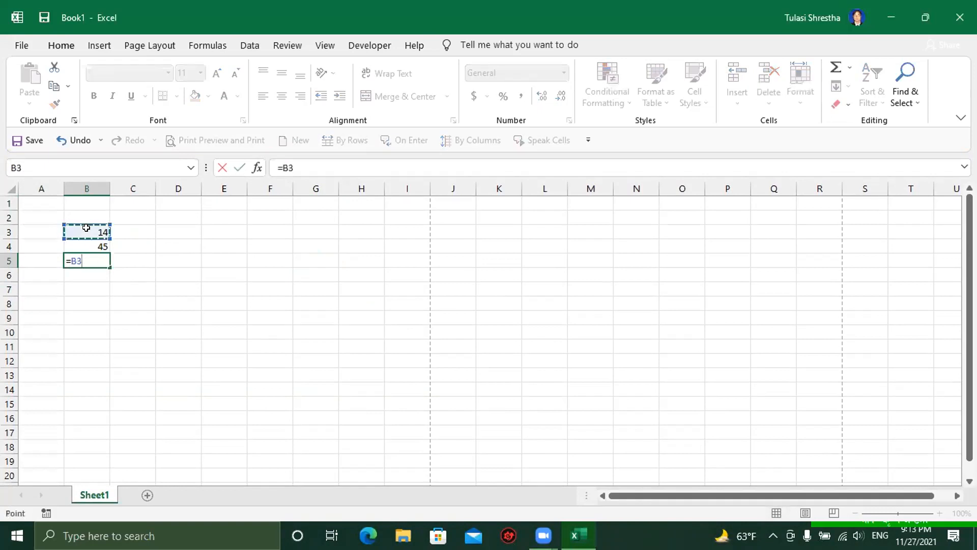
{"action": "type", "text": "+"}
{"action": "left_click", "coordinate": [90, 246]}
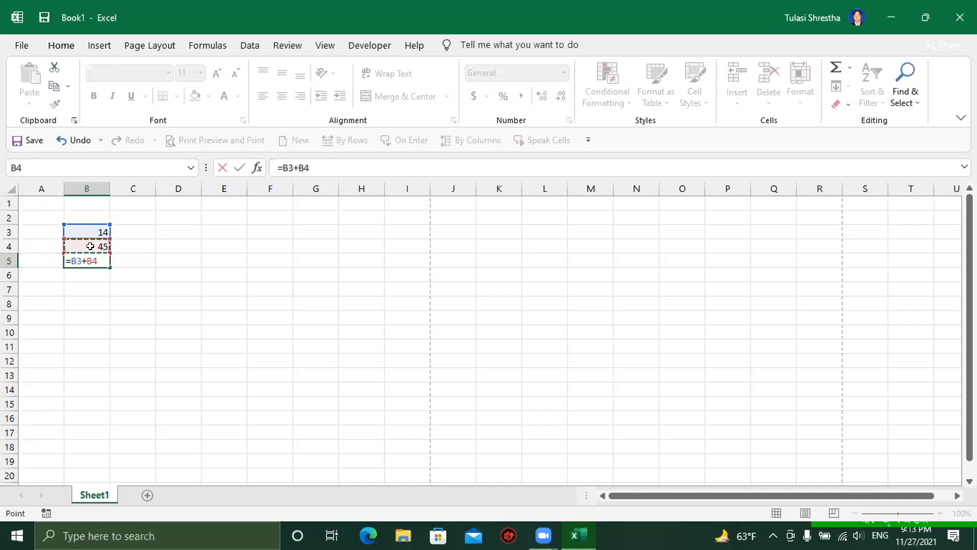
{"action": "key", "text": "Return"}
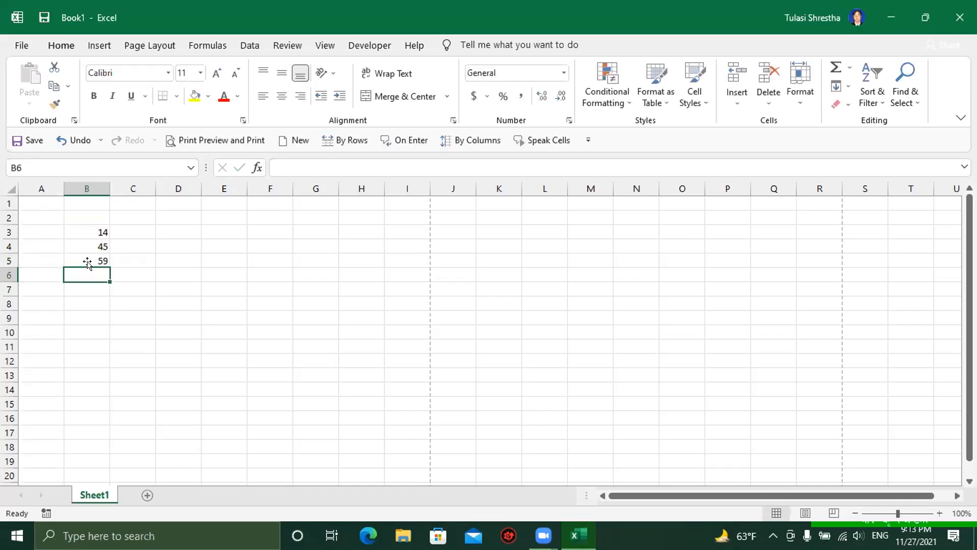
{"action": "left_click", "coordinate": [87, 261]}
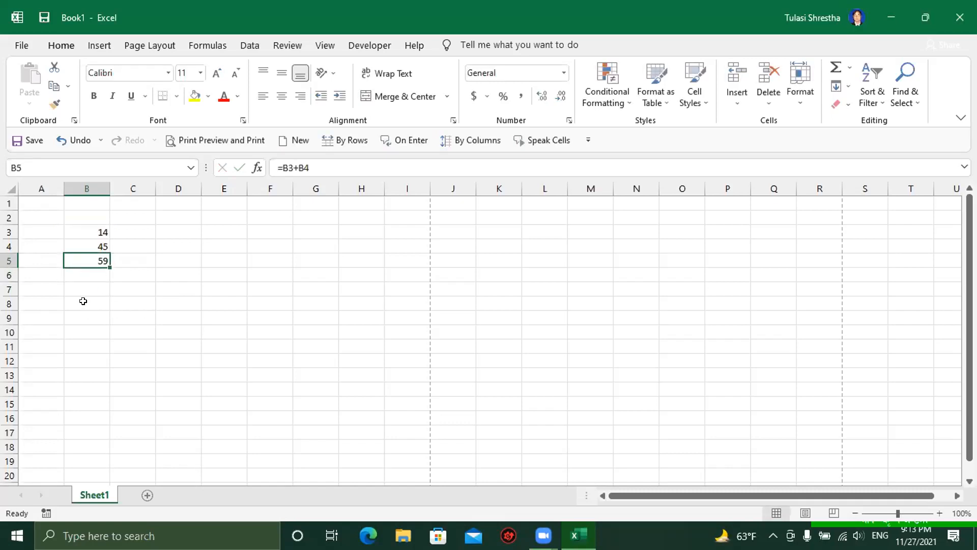
{"action": "left_click", "coordinate": [88, 274]}
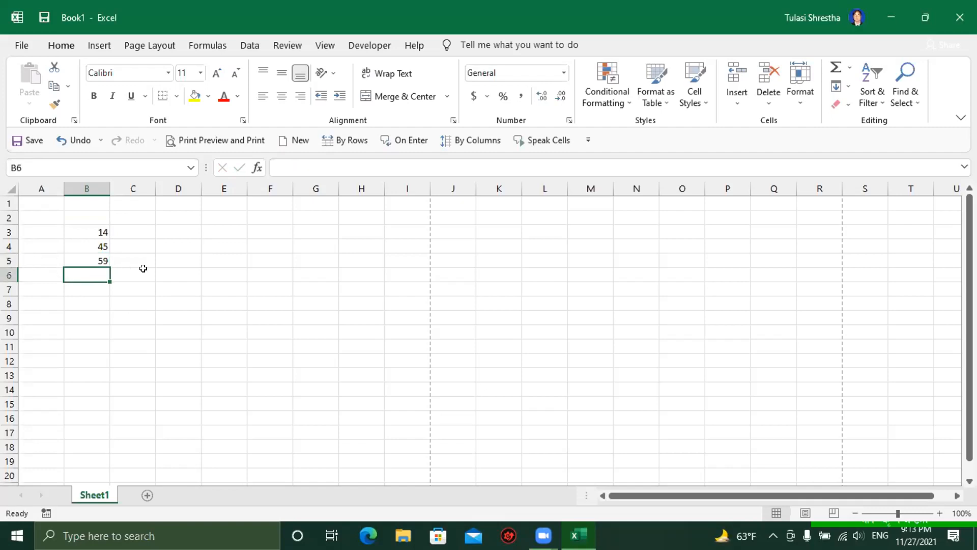
{"action": "left_click", "coordinate": [94, 258]}
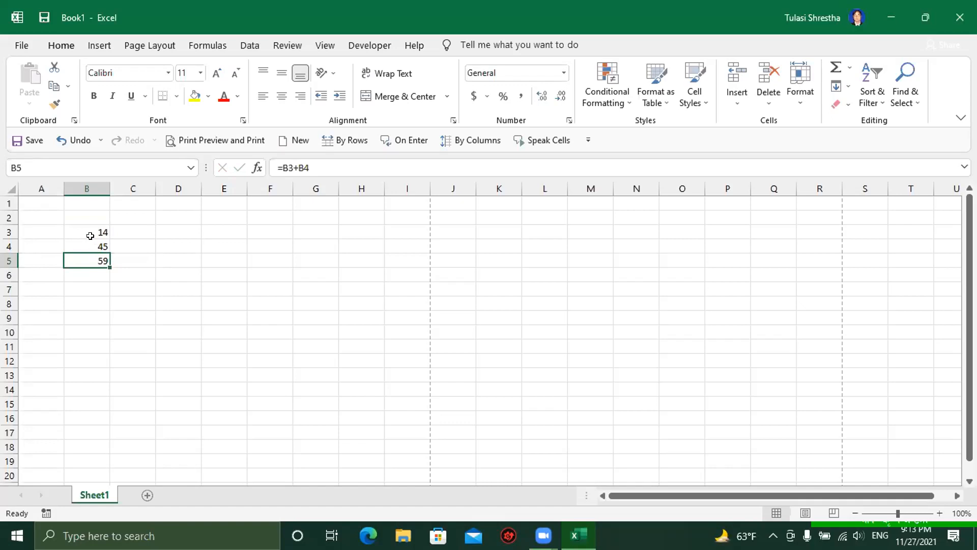
{"action": "left_click_drag", "start_coordinate": [80, 229], "coordinate": [101, 260]}
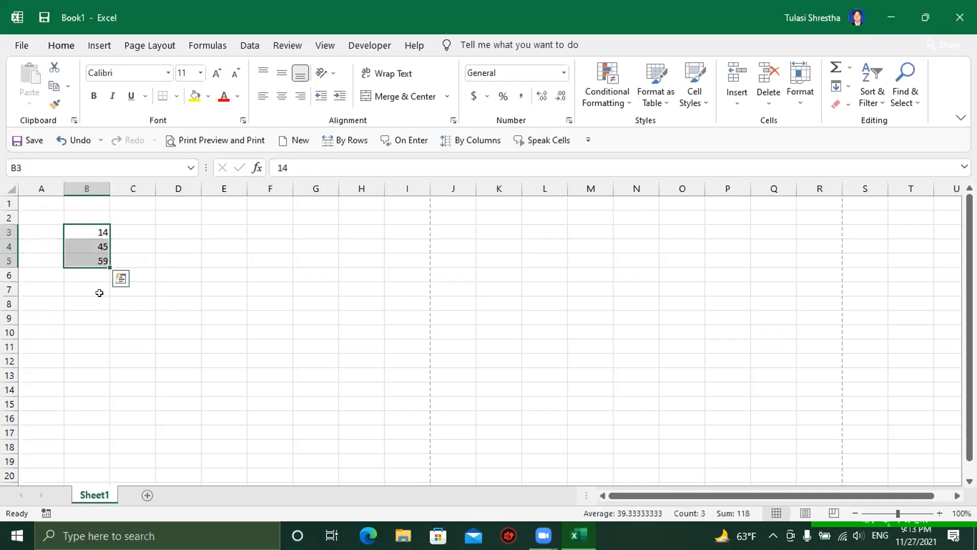
{"action": "left_click", "coordinate": [136, 259]}
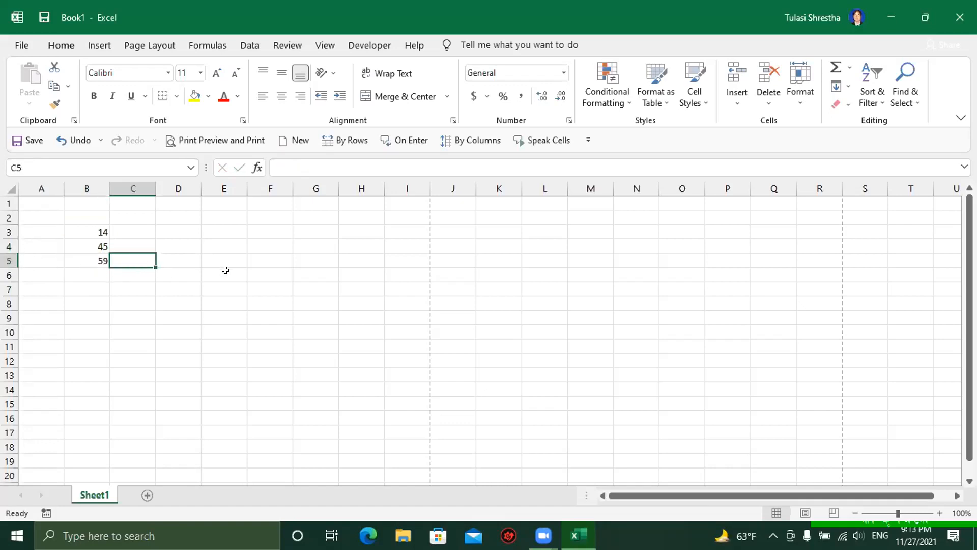
Step: Enter the constant formula =48+58 in C6 to show 106, then compare it with B5's formula
{"action": "left_click", "coordinate": [134, 272]}
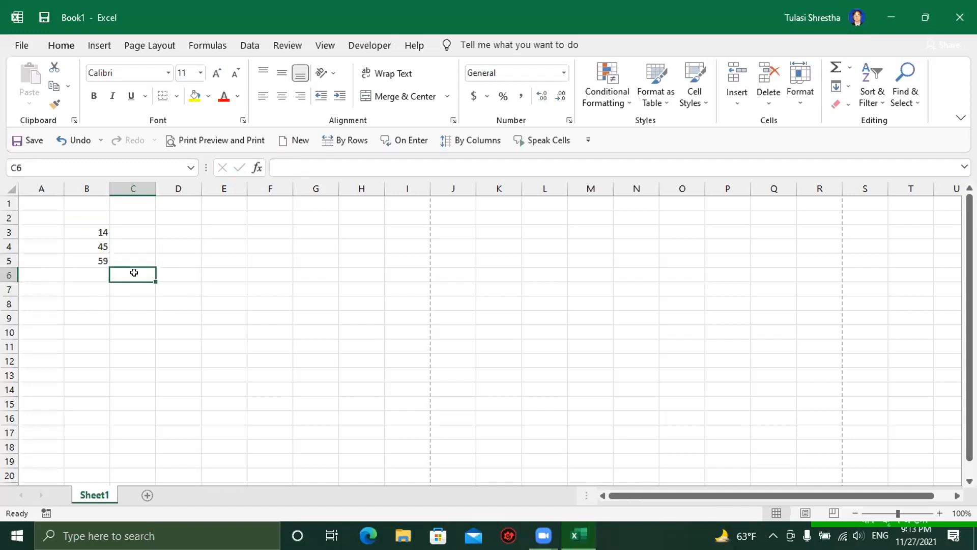
{"action": "type", "text": "="}
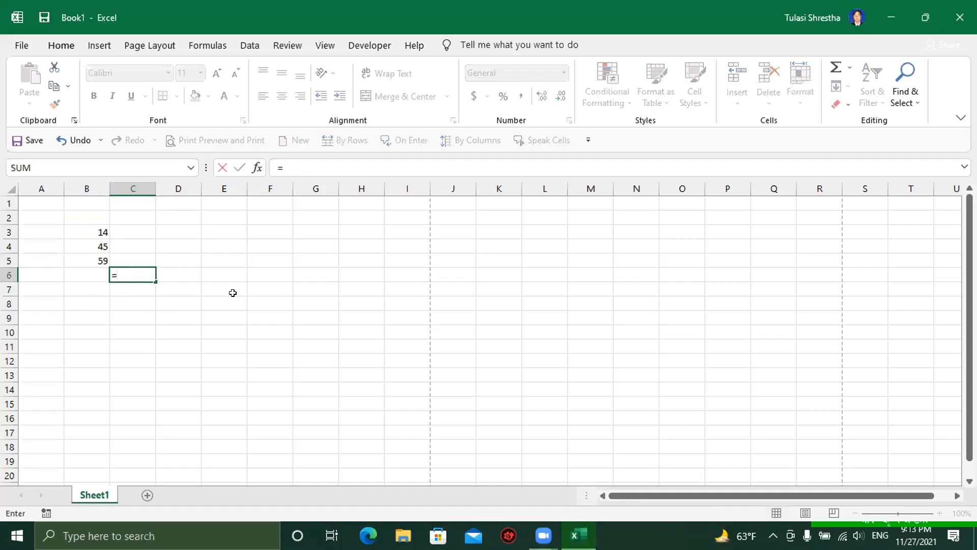
{"action": "type", "text": "48+58"}
{"action": "key", "text": "Return"}
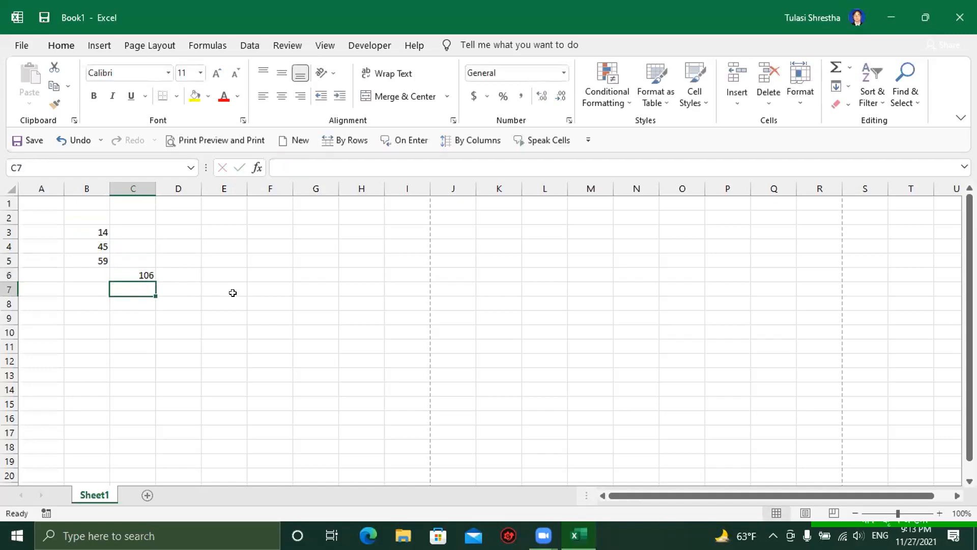
{"action": "left_click", "coordinate": [90, 260]}
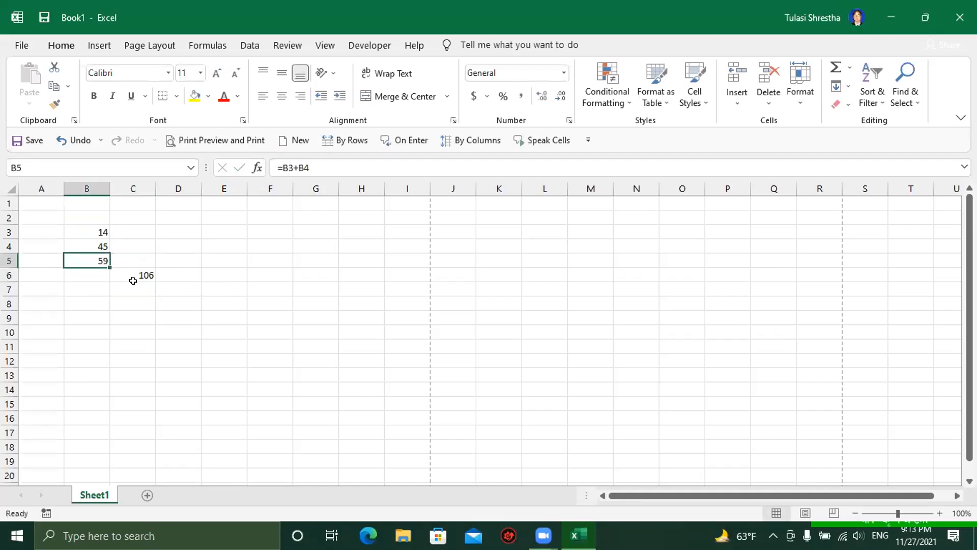
{"action": "left_click", "coordinate": [133, 276]}
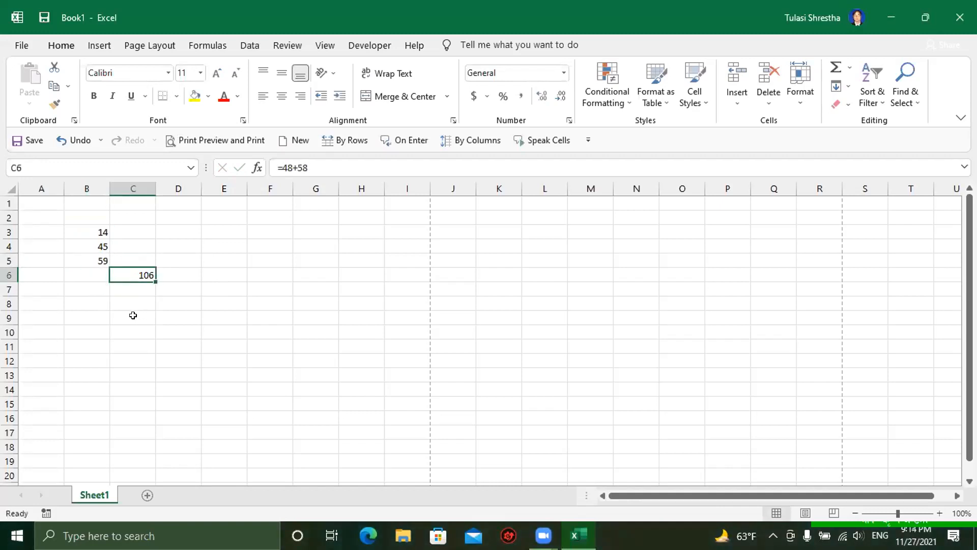
{"action": "left_click", "coordinate": [95, 259]}
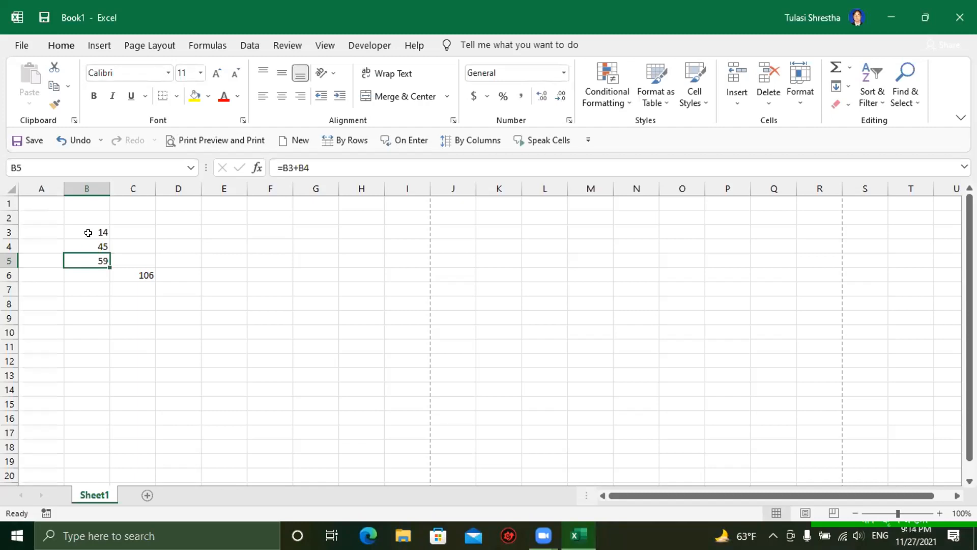
Step: Change the value in B3 from 14 to 80
{"action": "left_click", "coordinate": [88, 232]}
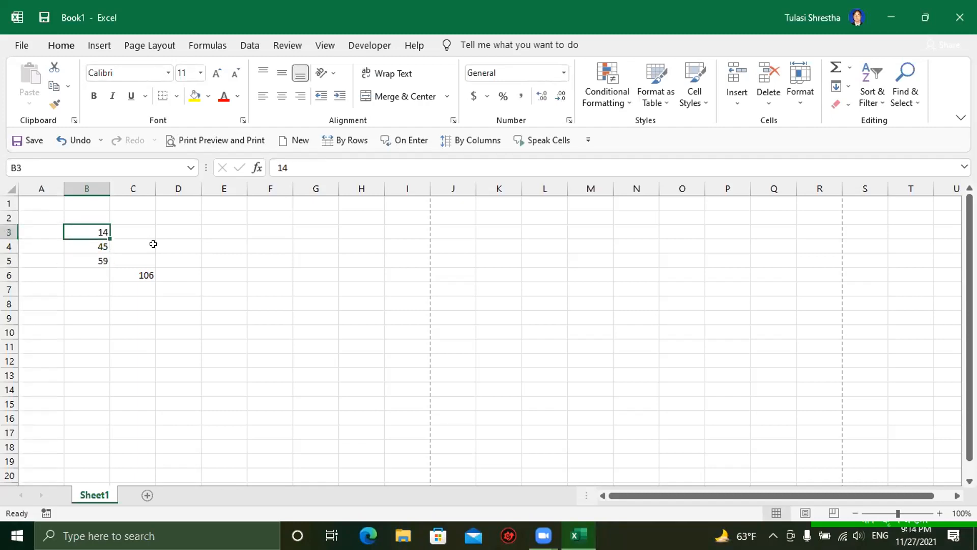
{"action": "type", "text": "80"}
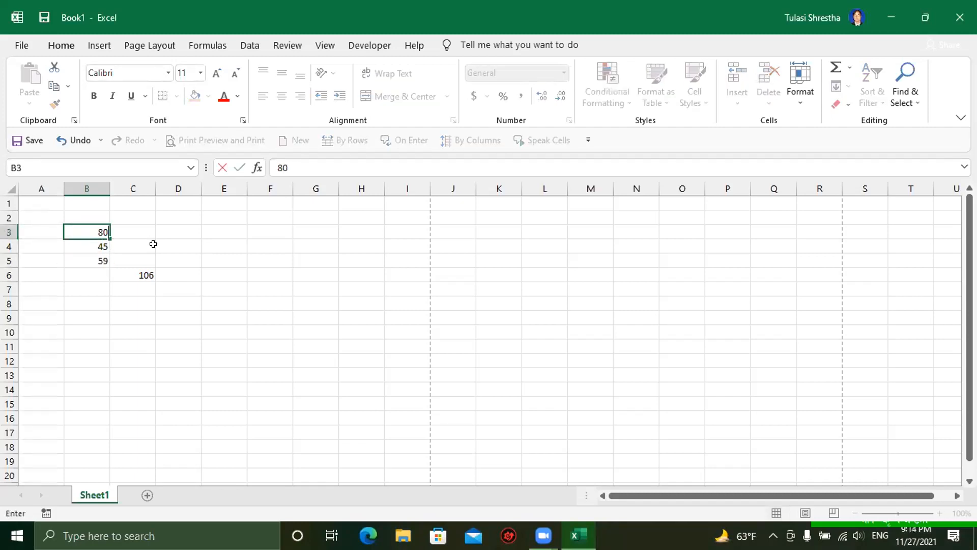
{"action": "key", "text": "Return"}
Step: Check that B5 now totals 125 while C6's constant formula stays at 106
{"action": "left_click", "coordinate": [89, 258]}
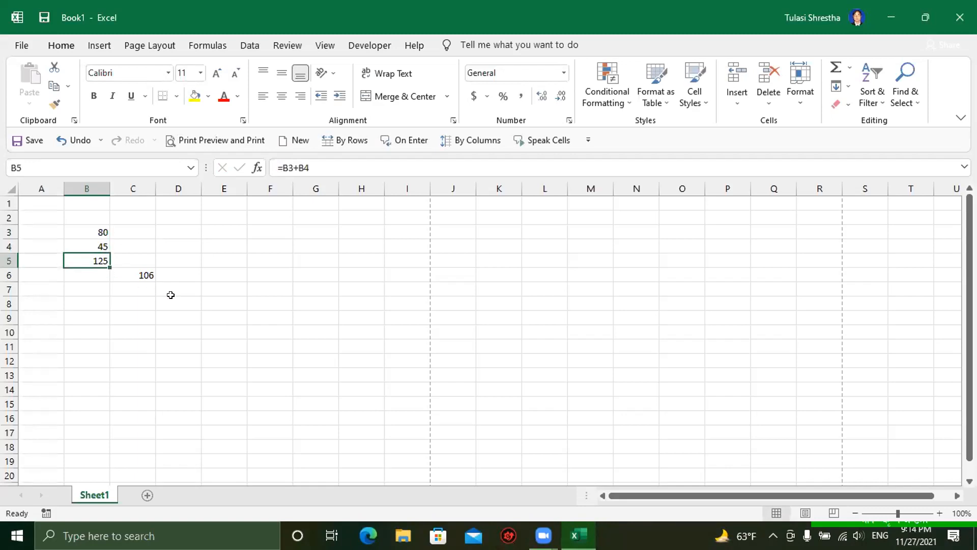
{"action": "left_click", "coordinate": [132, 271]}
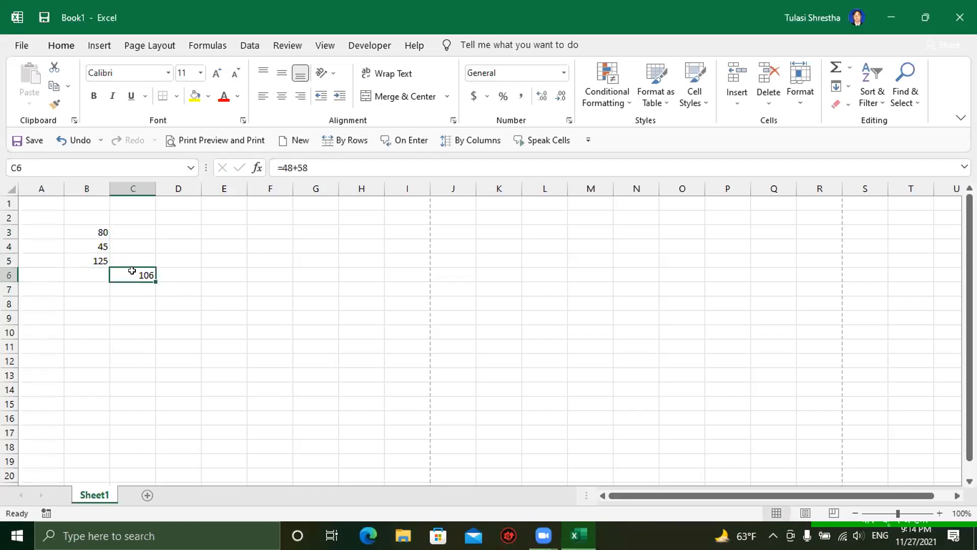
{"action": "left_click", "coordinate": [305, 161]}
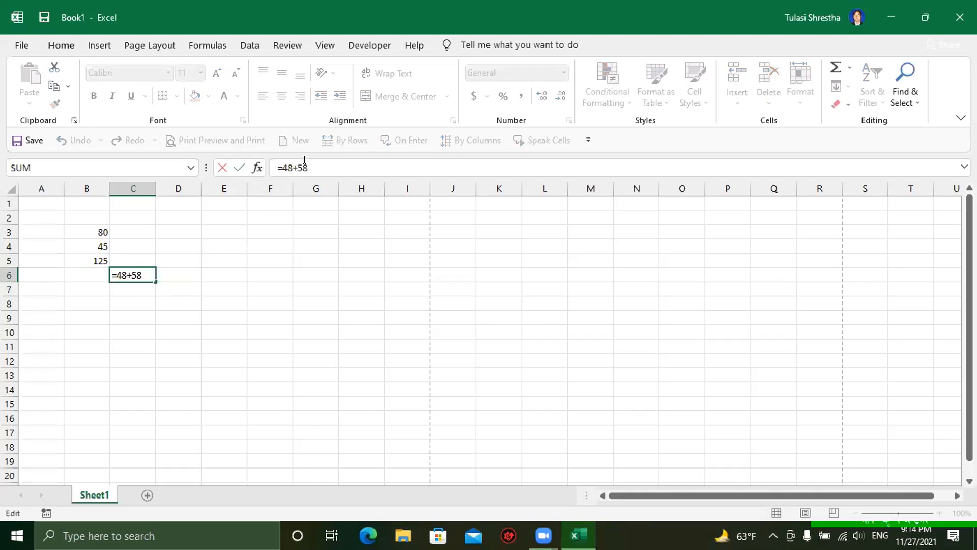
{"action": "key", "text": "Return"}
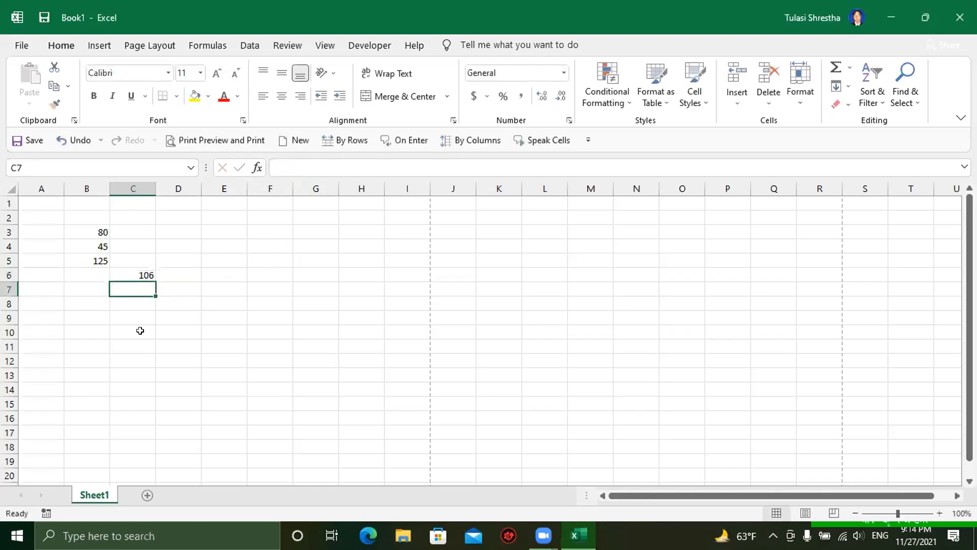
{"action": "left_click", "coordinate": [118, 342]}
Step: Clear B5:C6, then enter 47 in D3 and 58 in D5
{"action": "left_click_drag", "start_coordinate": [82, 259], "coordinate": [131, 273]}
{"action": "key", "text": "Delete"}
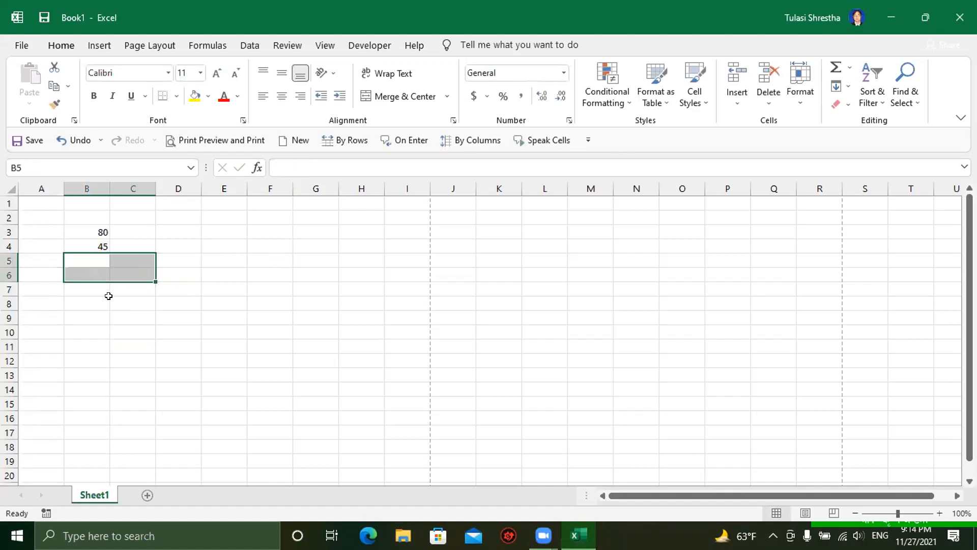
{"action": "left_click", "coordinate": [104, 300]}
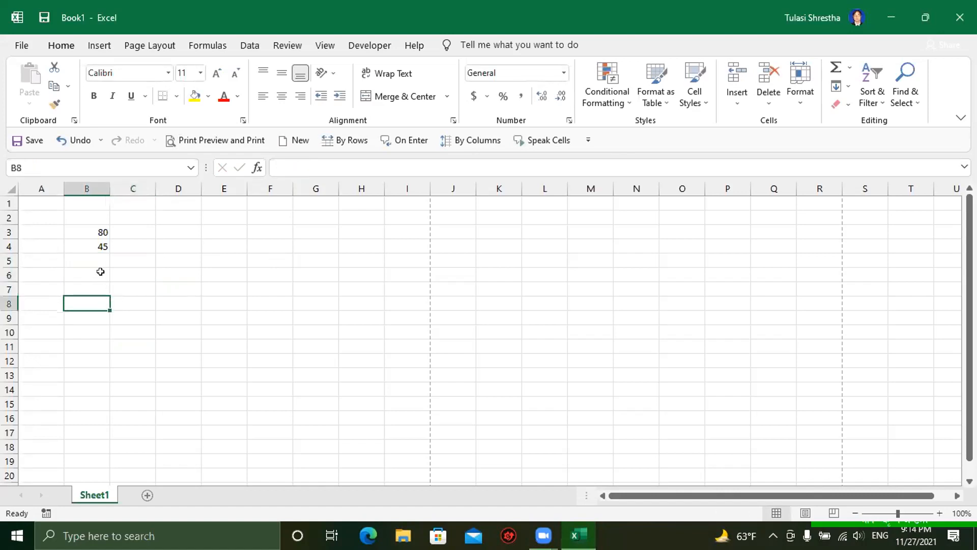
{"action": "left_click", "coordinate": [167, 227]}
{"action": "type", "text": "4"}
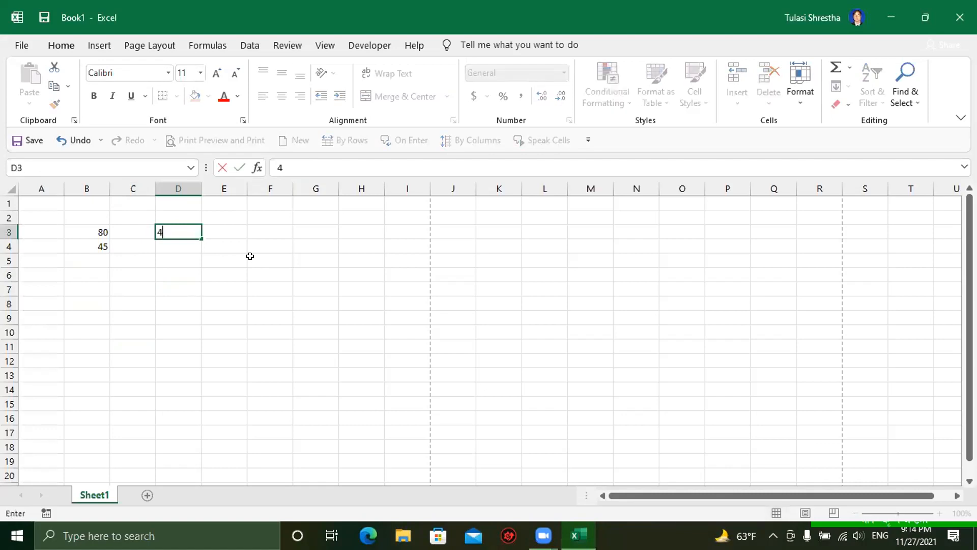
{"action": "type", "text": "7"}
{"action": "key", "text": "Return"}
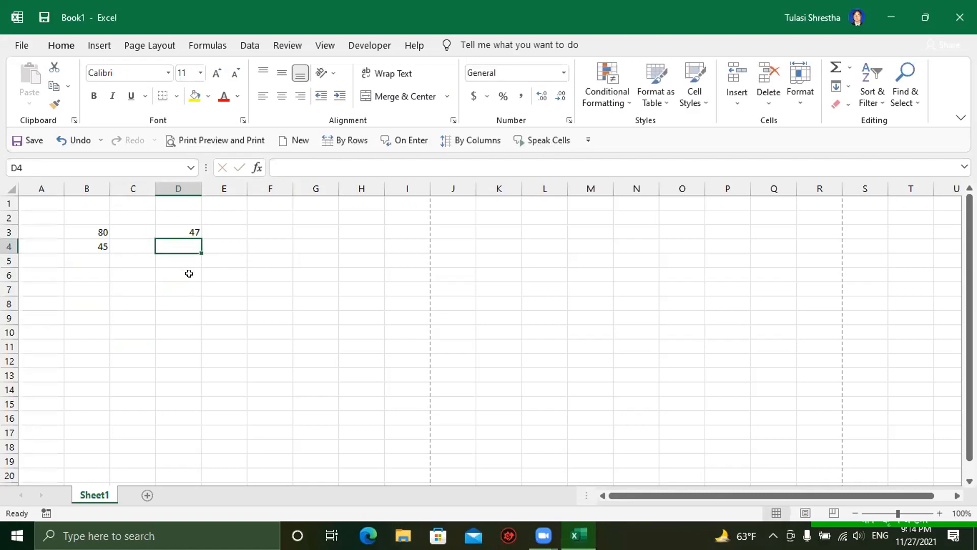
{"action": "left_click", "coordinate": [176, 261]}
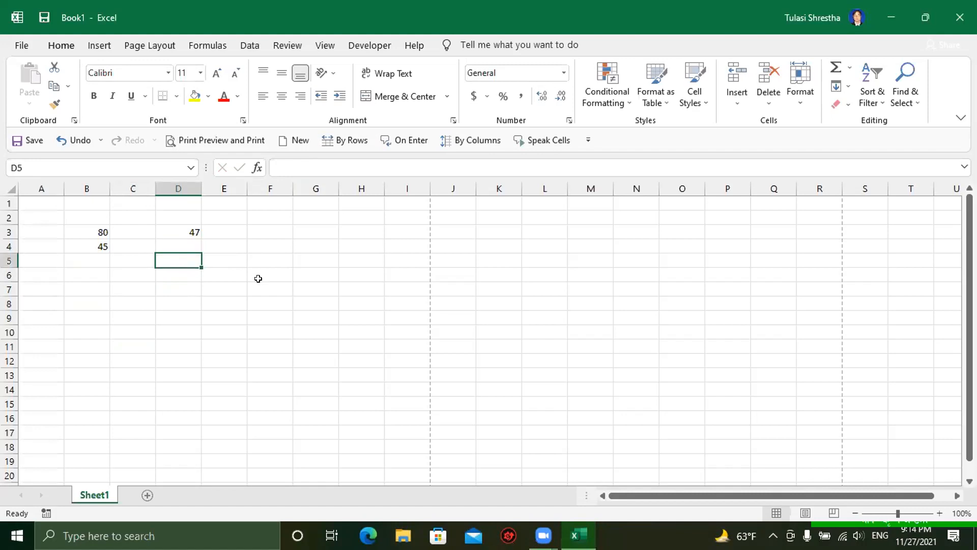
{"action": "type", "text": "58"}
{"action": "key", "text": "Return"}
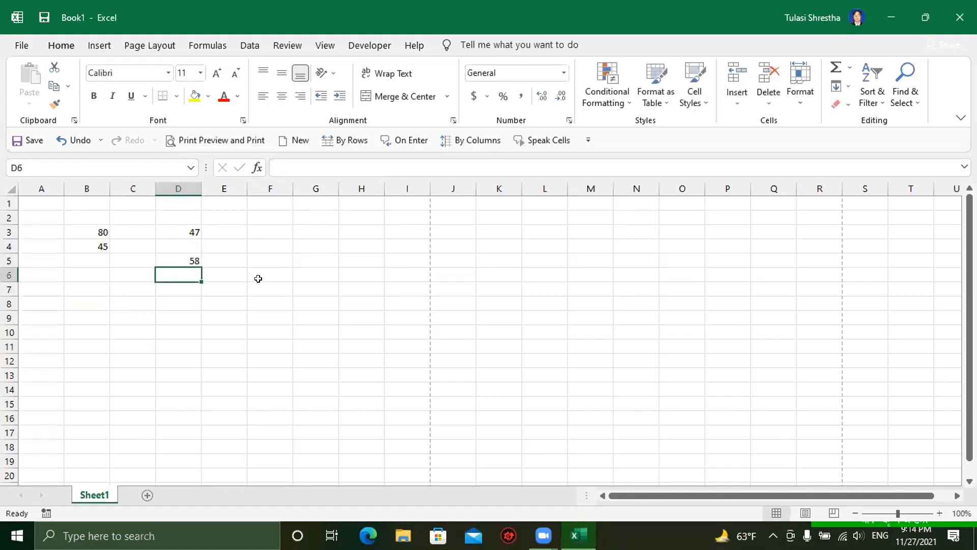
Step: Build the formula =B3+B4+D3+D5 in C7 so it shows 230
{"action": "left_click", "coordinate": [131, 291]}
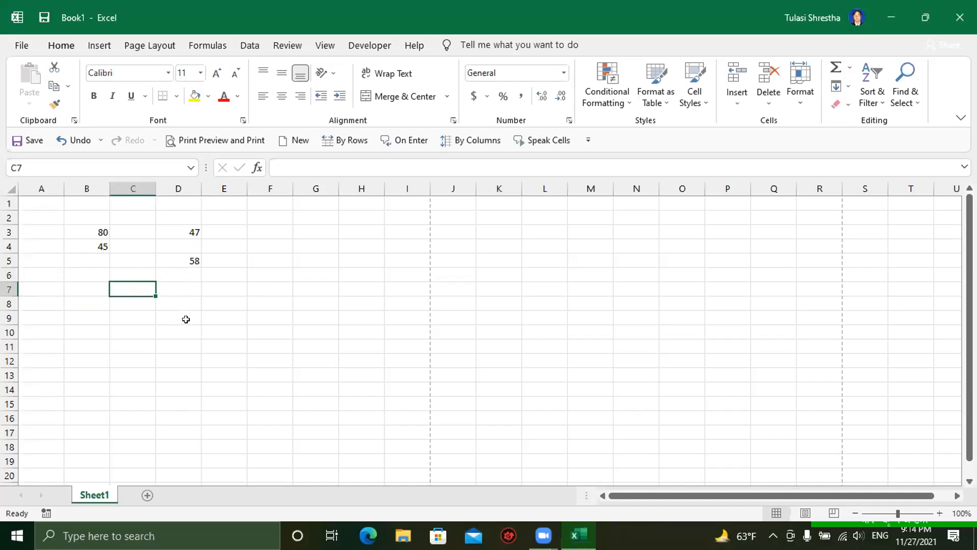
{"action": "type", "text": "="}
{"action": "left_click", "coordinate": [99, 233]}
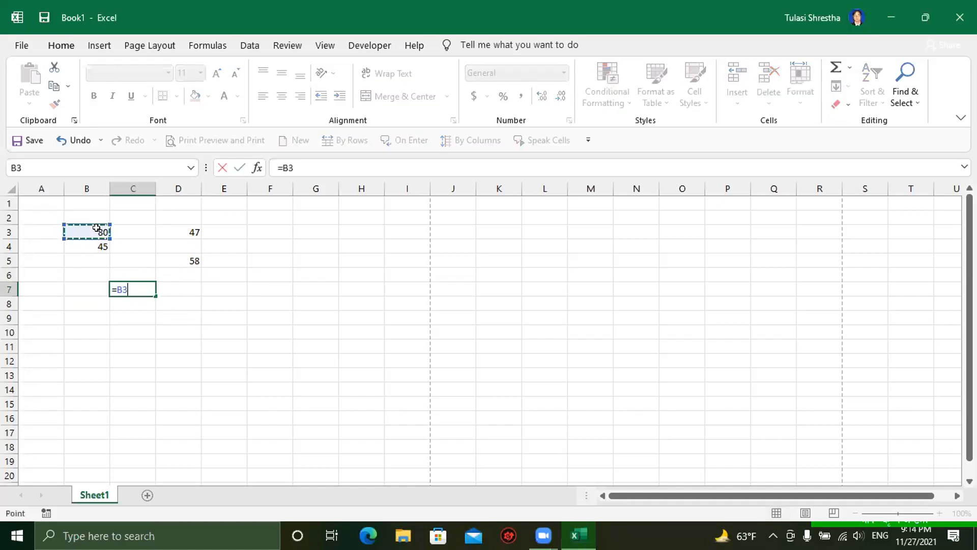
{"action": "type", "text": "+"}
{"action": "left_click", "coordinate": [99, 246]}
{"action": "type", "text": "+"}
{"action": "left_click", "coordinate": [172, 232]}
{"action": "type", "text": "+"}
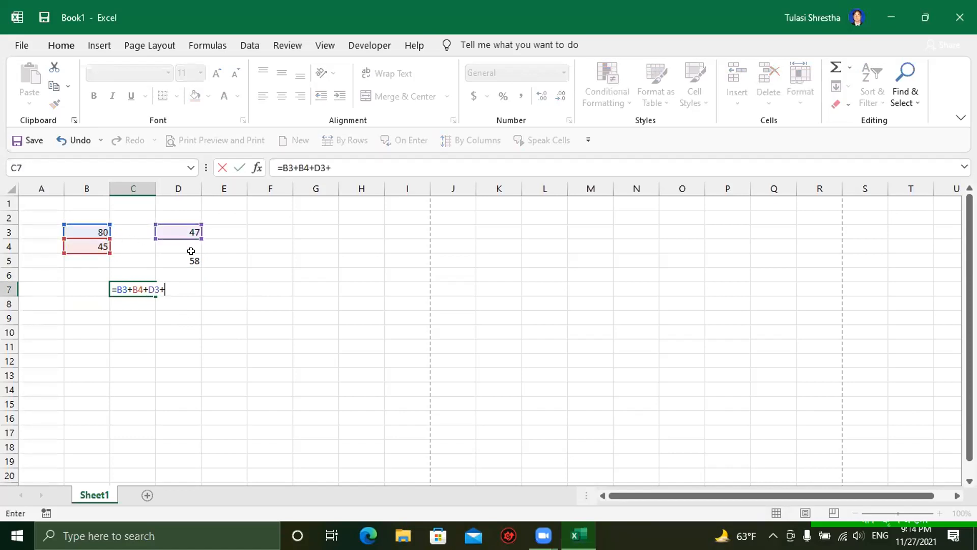
{"action": "left_click", "coordinate": [187, 260]}
{"action": "key", "text": "Return"}
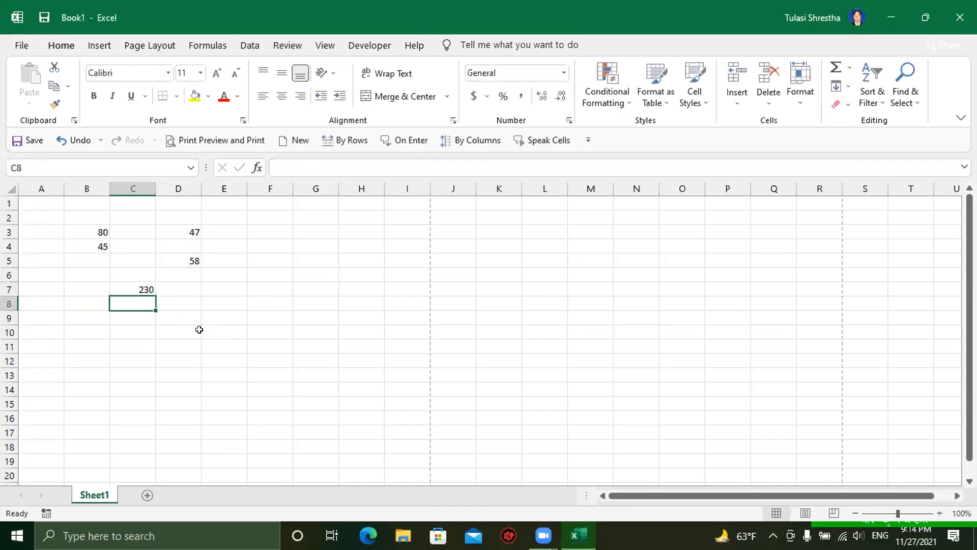
Step: Delete the total from C7
{"action": "left_click", "coordinate": [142, 341]}
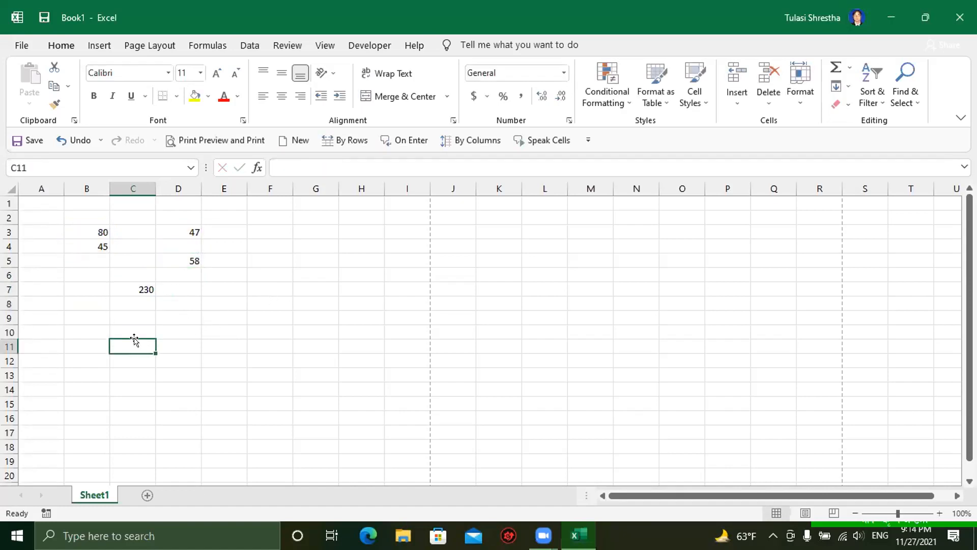
{"action": "left_click", "coordinate": [132, 290]}
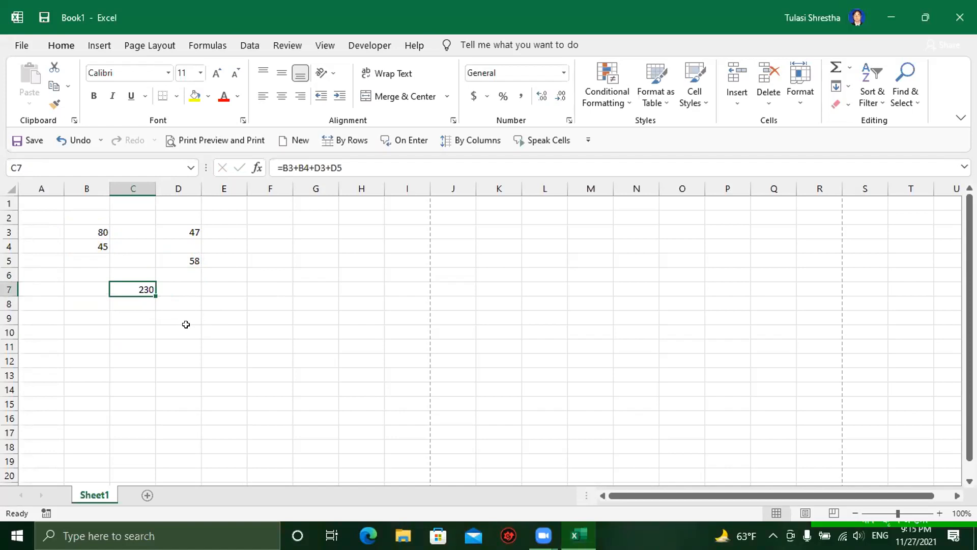
{"action": "key", "text": "Delete"}
{"action": "left_click", "coordinate": [164, 328]}
Step: Clear B3:D6, then enter 85 in C3 and 82 in A4
{"action": "left_click_drag", "start_coordinate": [88, 226], "coordinate": [192, 280]}
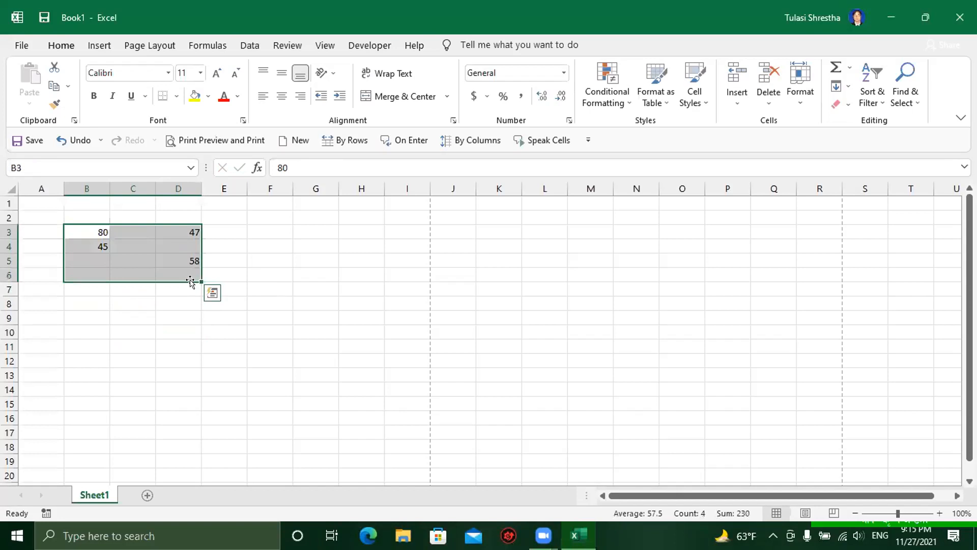
{"action": "key", "text": "Delete"}
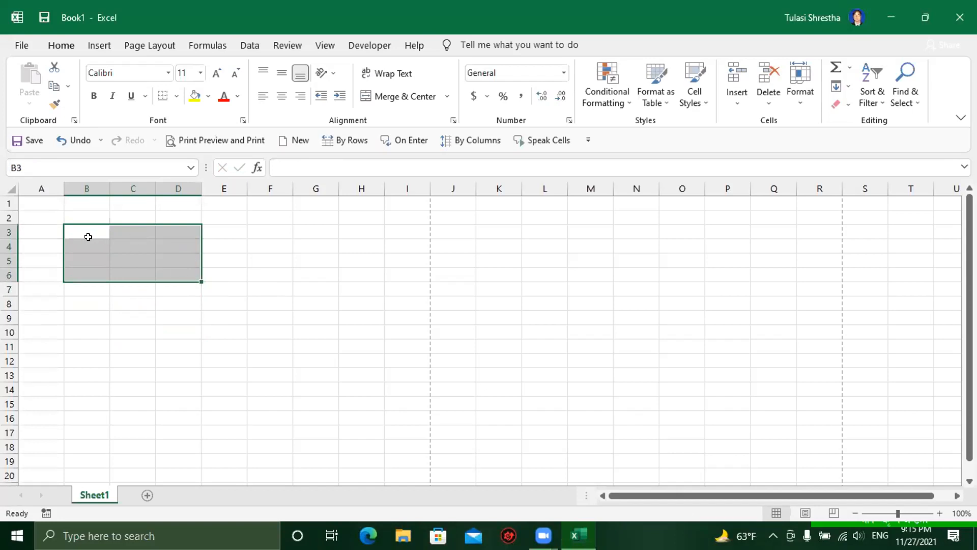
{"action": "left_click", "coordinate": [86, 233]}
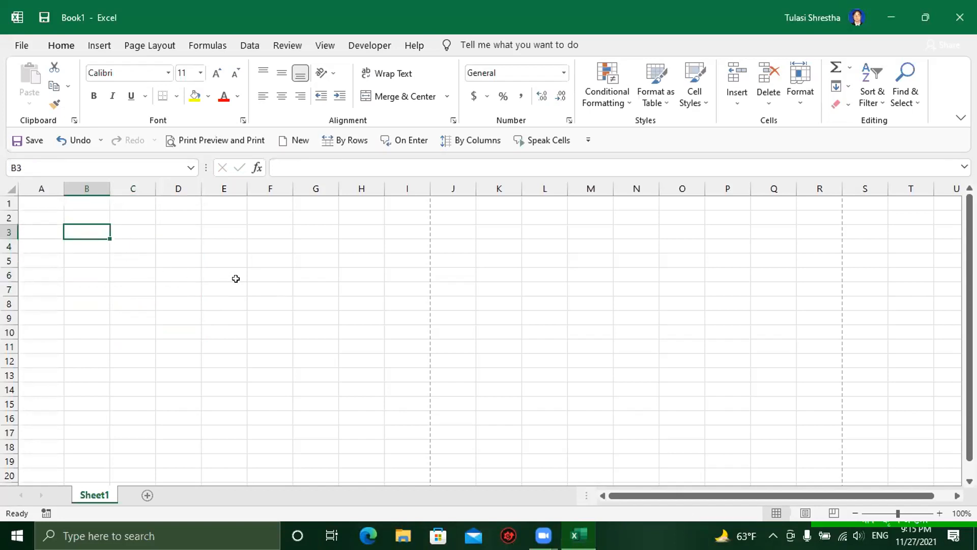
{"action": "left_click", "coordinate": [130, 227]}
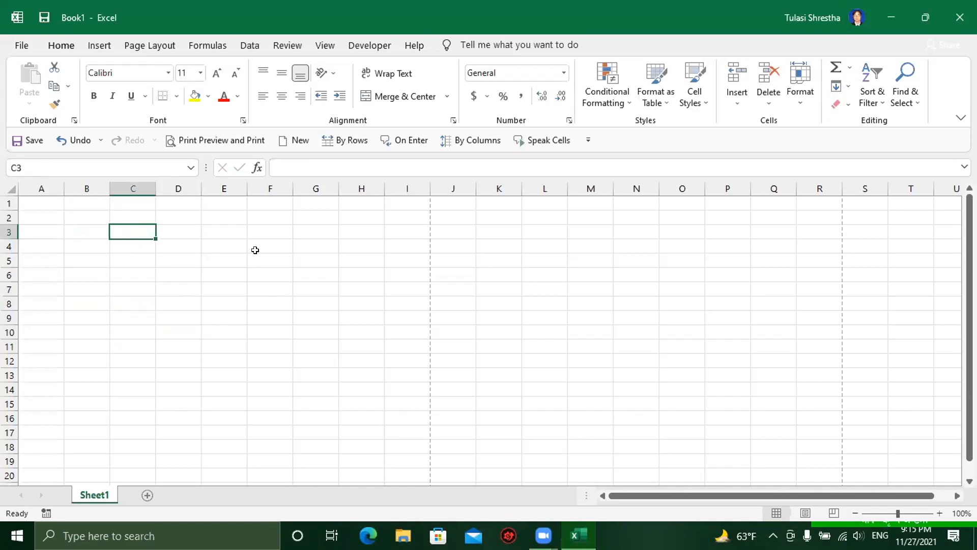
{"action": "type", "text": "85"}
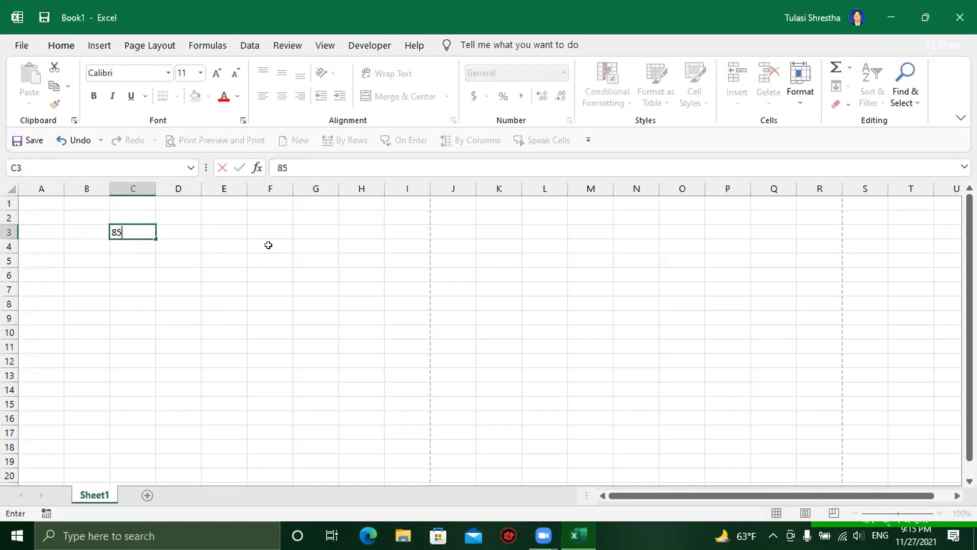
{"action": "key", "text": "Return"}
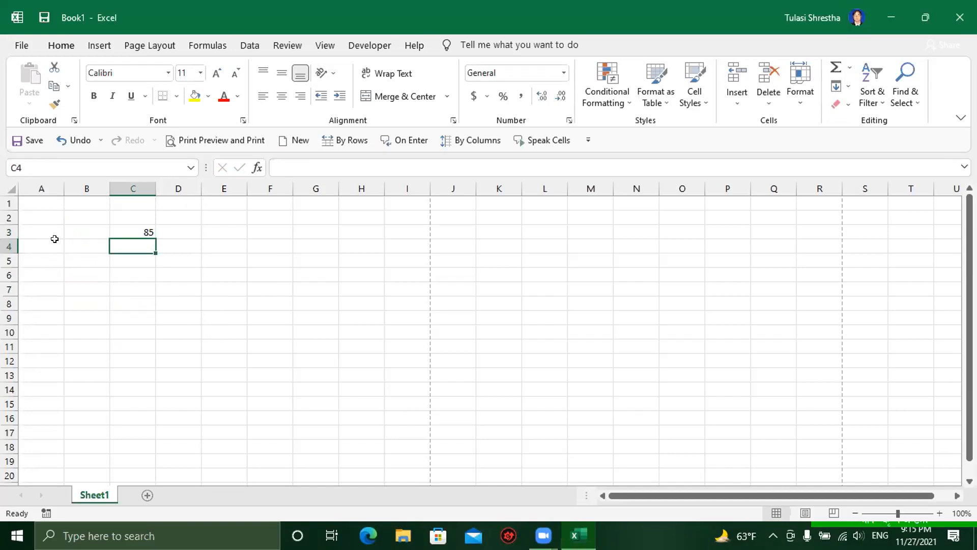
{"action": "left_click", "coordinate": [48, 245]}
{"action": "type", "text": "82"}
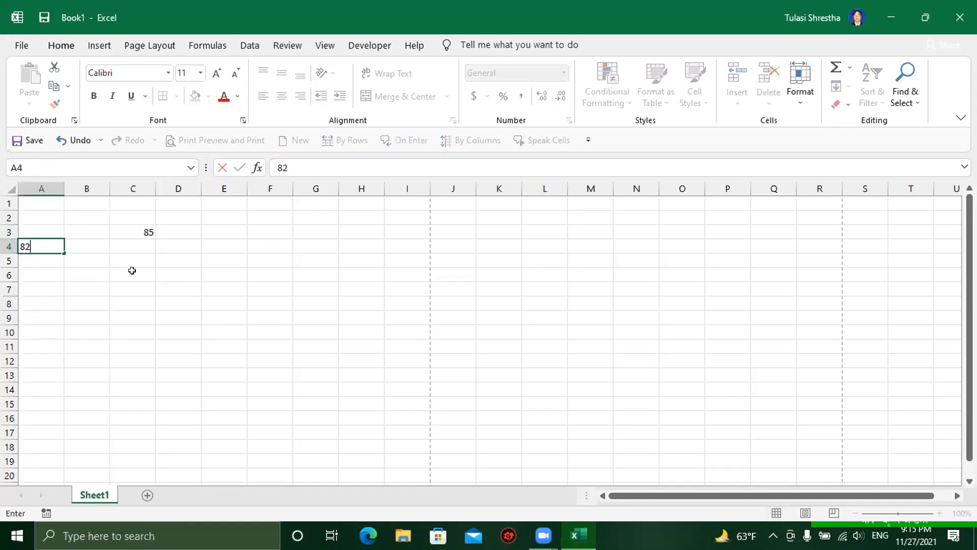
{"action": "key", "text": "Return"}
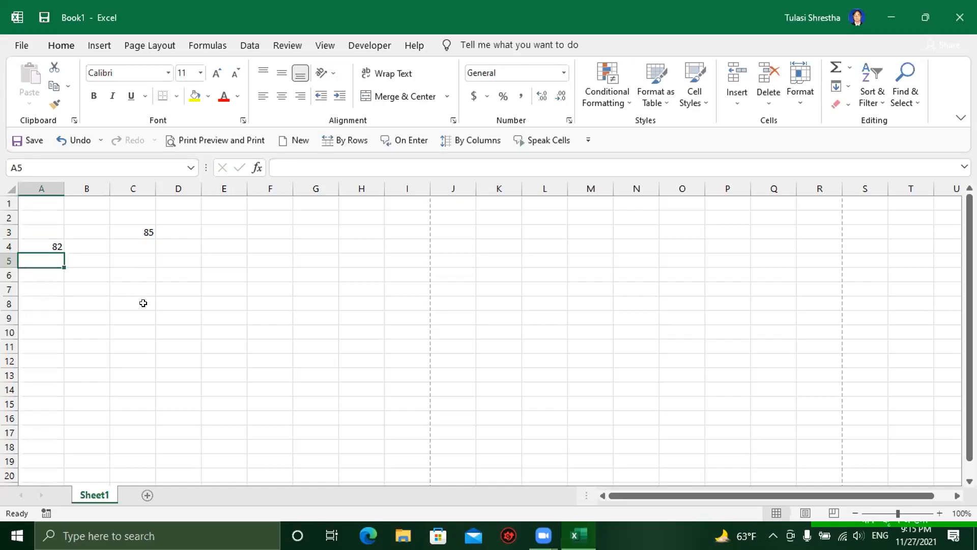
Step: Enter =A4-C3 in C6 by clicking the cells, giving -3
{"action": "left_click", "coordinate": [125, 272]}
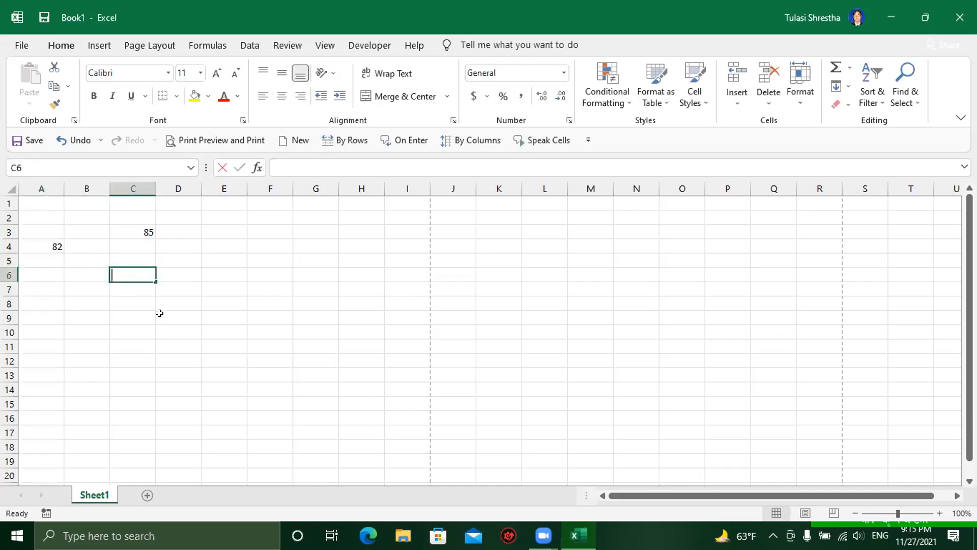
{"action": "type", "text": "="}
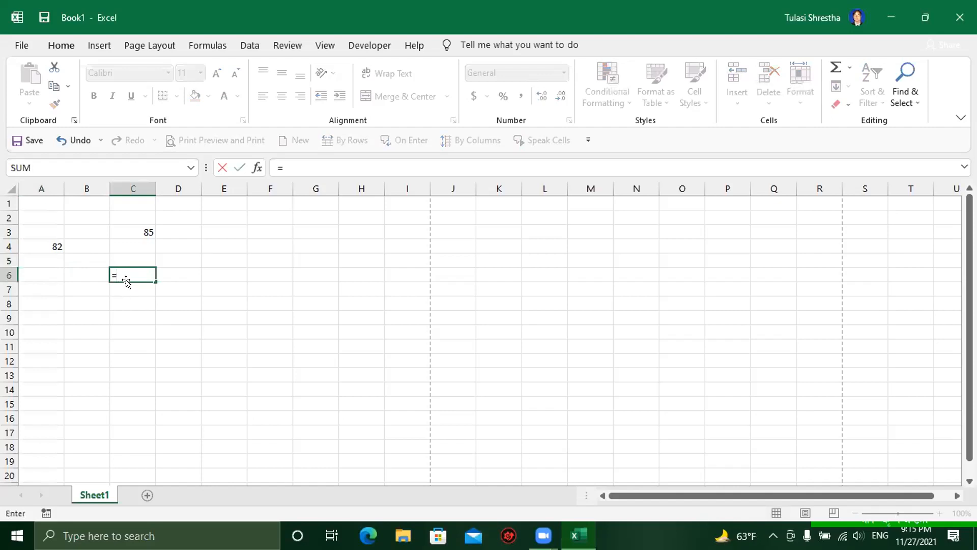
{"action": "left_click", "coordinate": [47, 244]}
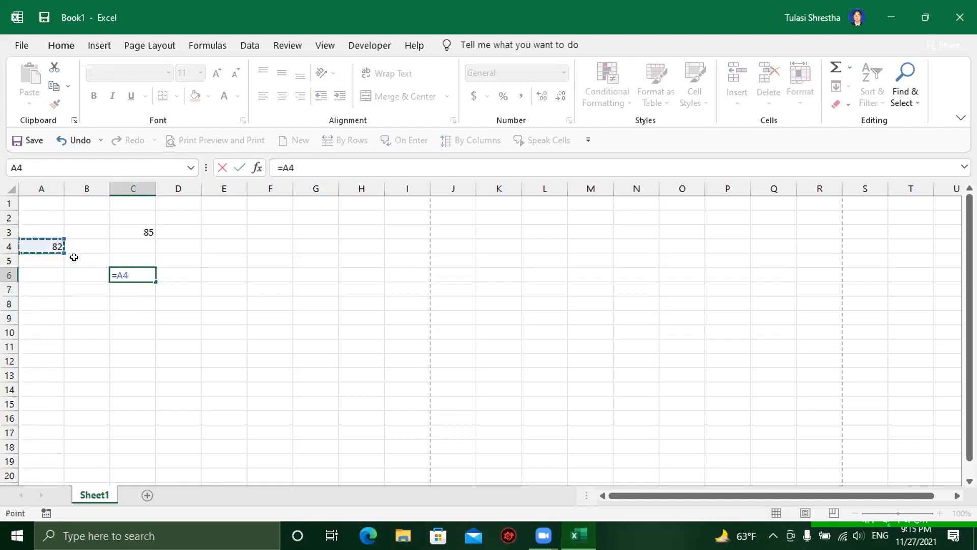
{"action": "type", "text": "-"}
{"action": "left_click", "coordinate": [133, 226]}
{"action": "key", "text": "Return"}
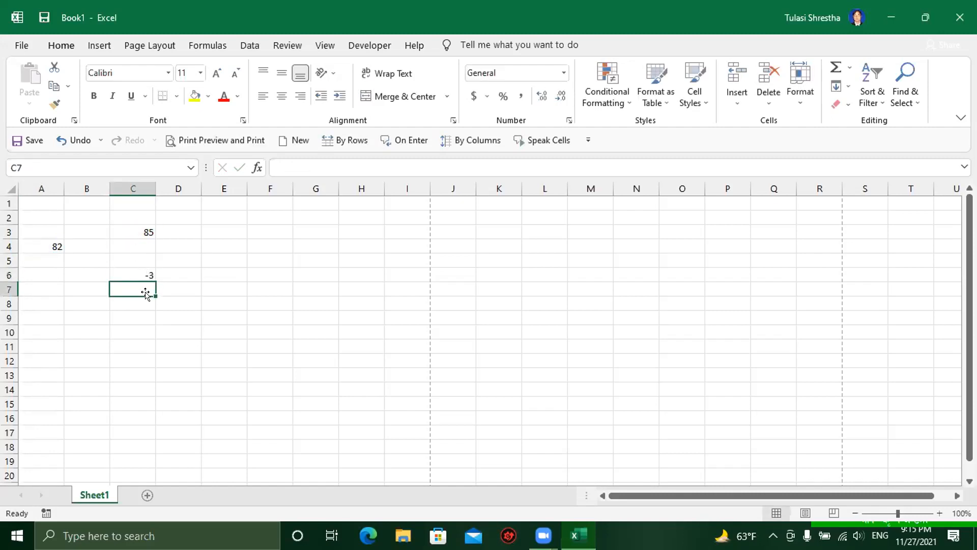
Step: Rewrite C6 as =C3+A4 so it shows 167
{"action": "left_click", "coordinate": [133, 271]}
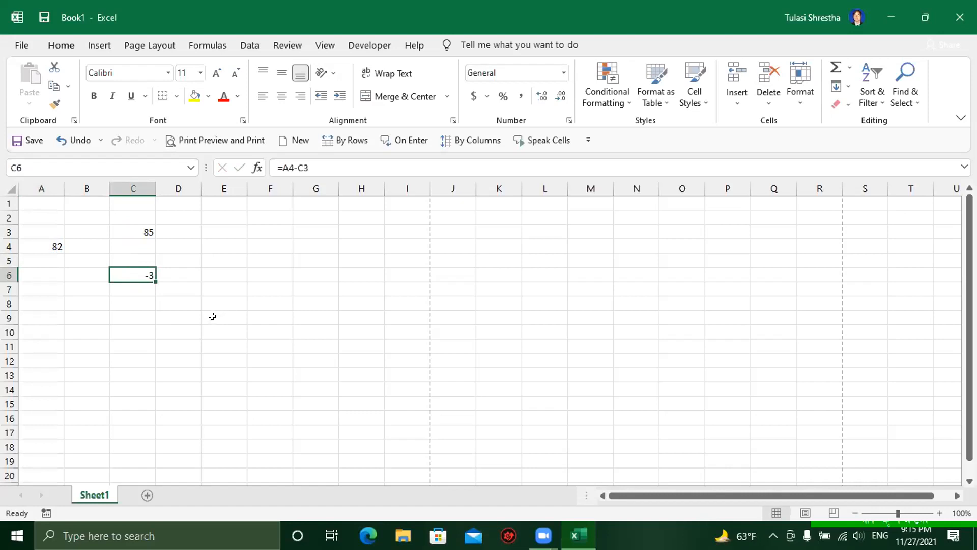
{"action": "type", "text": "="}
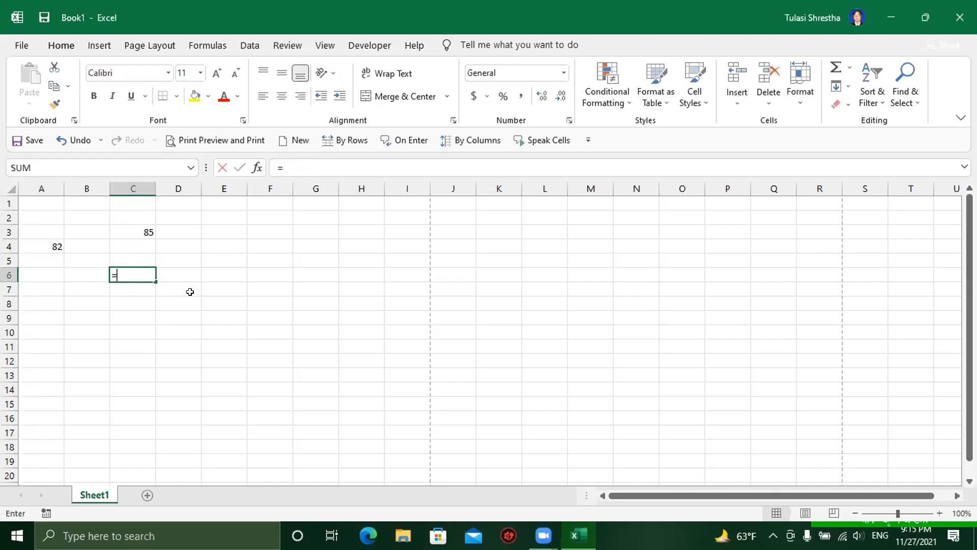
{"action": "left_click", "coordinate": [135, 228]}
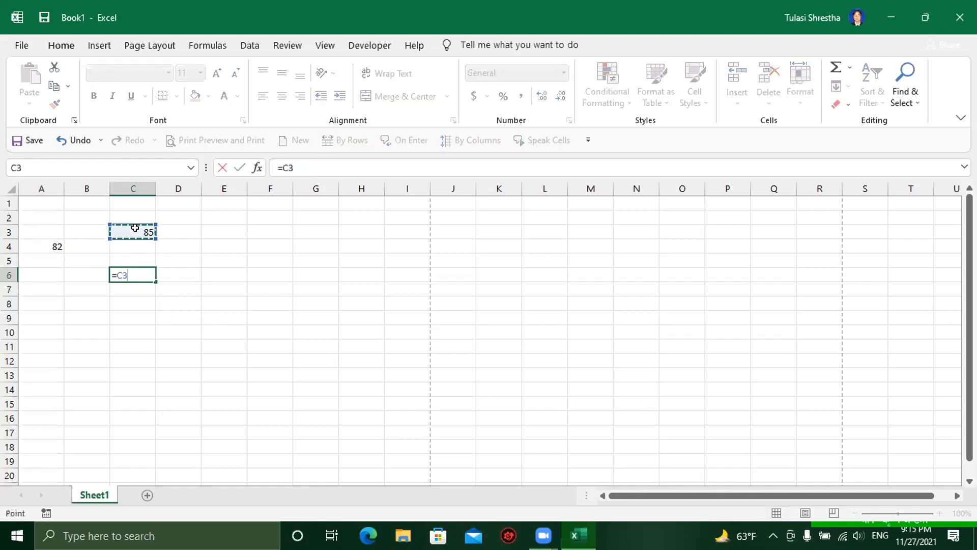
{"action": "type", "text": "+"}
{"action": "left_click", "coordinate": [45, 245]}
{"action": "key", "text": "Return"}
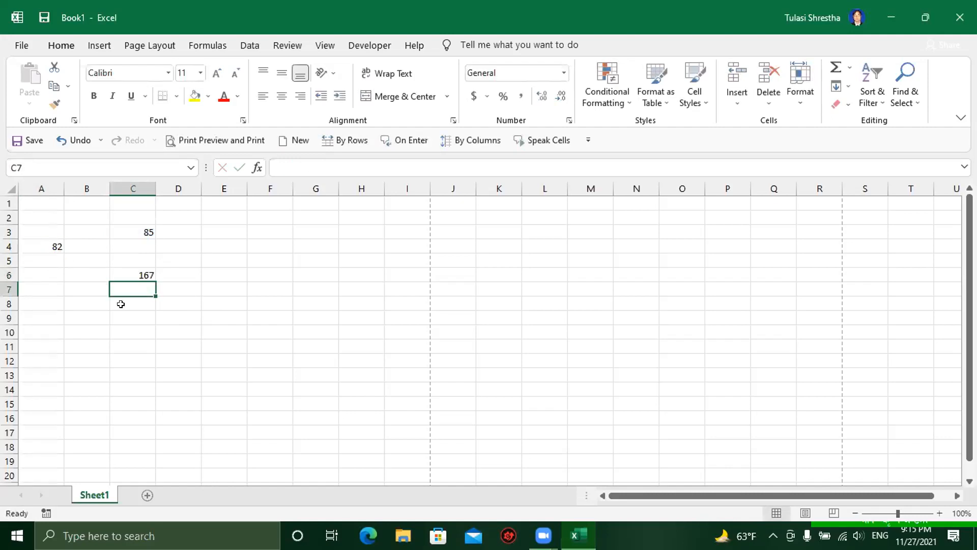
Step: Enter 78 in E3
{"action": "left_click", "coordinate": [124, 340]}
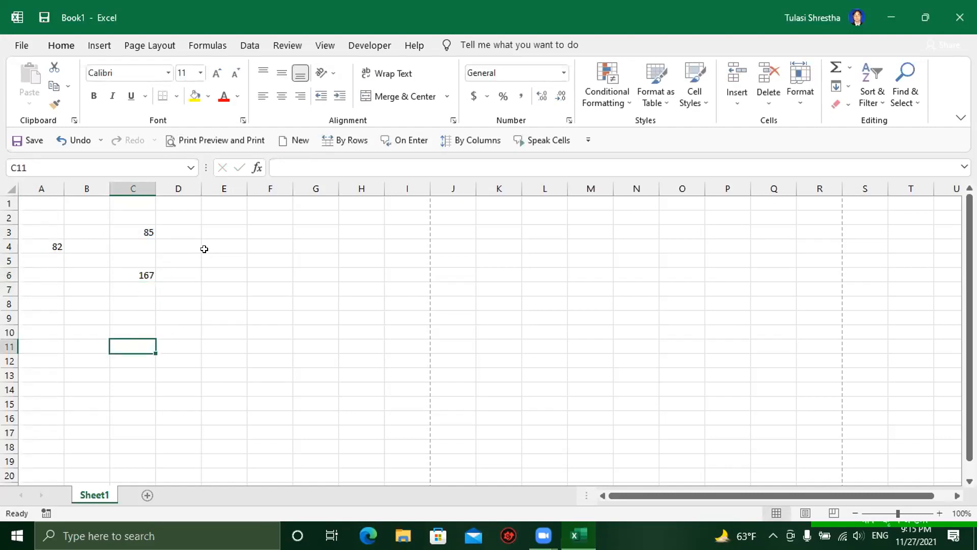
{"action": "left_click", "coordinate": [214, 228]}
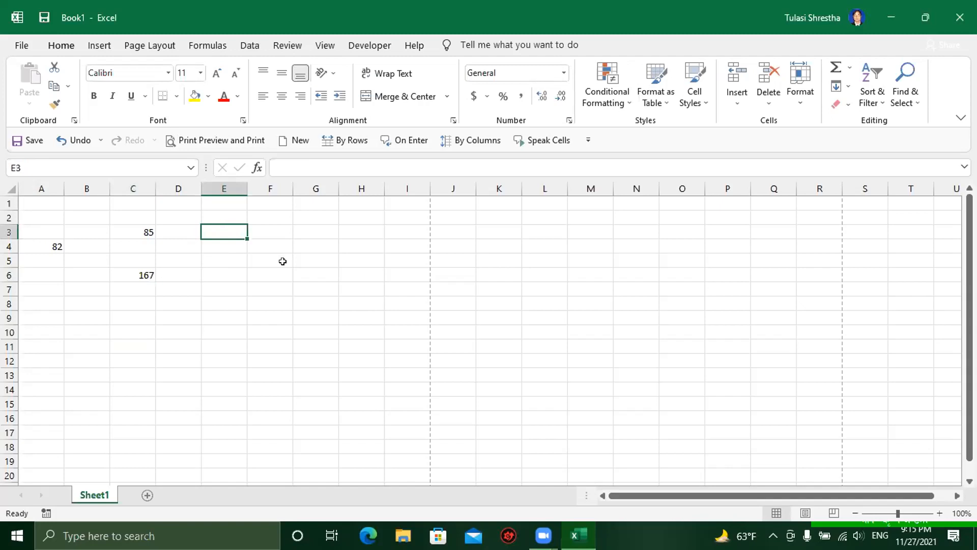
{"action": "type", "text": "78"}
{"action": "key", "text": "Return"}
Step: Put 48 in E4, then edit C6 with F2 to =C3-A4 so it shows 3
{"action": "type", "text": "48"}
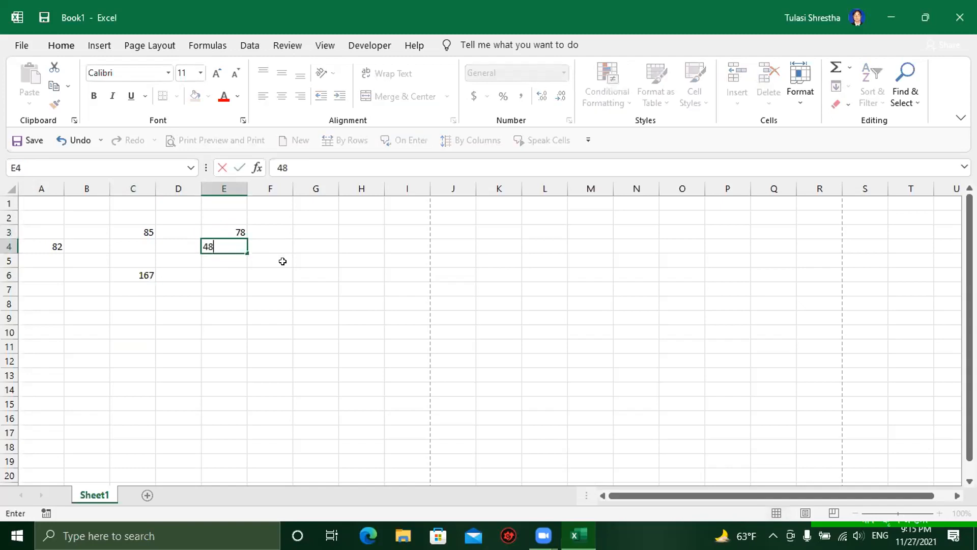
{"action": "key", "text": "Return"}
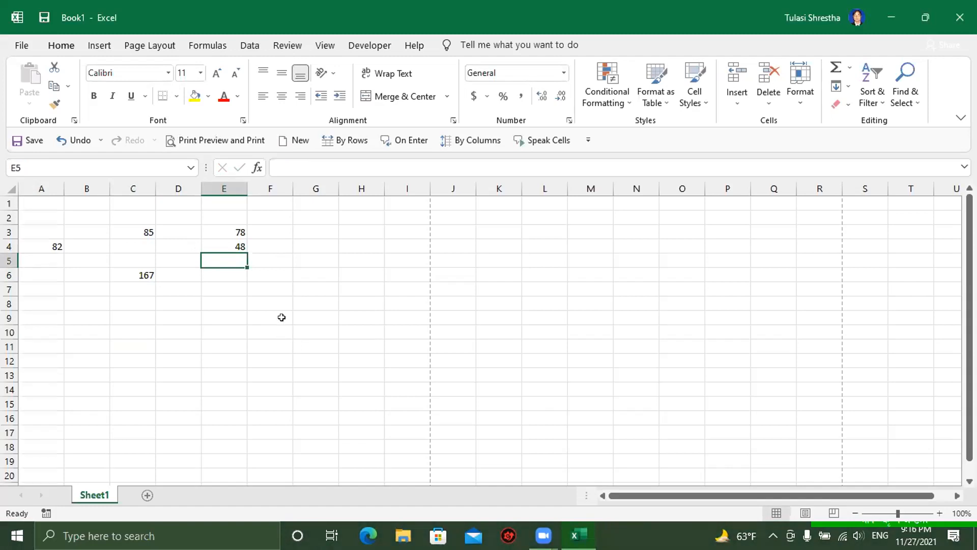
{"action": "left_click", "coordinate": [134, 273]}
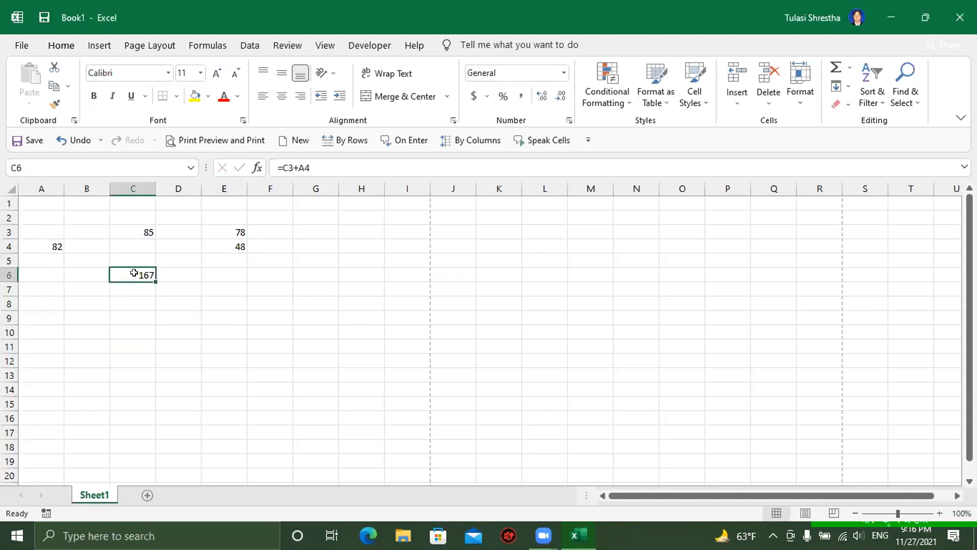
{"action": "key", "text": "F2"}
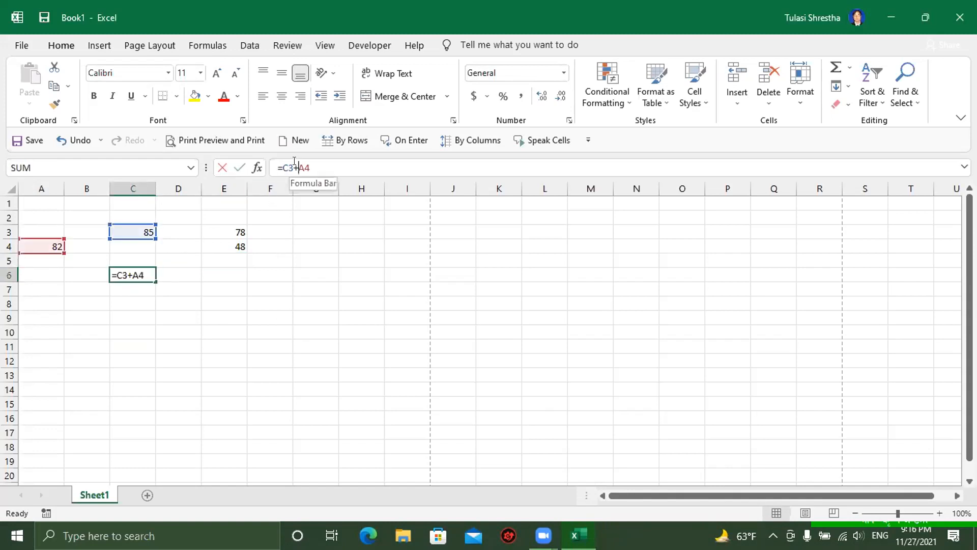
{"action": "key", "text": "BackSpace"}
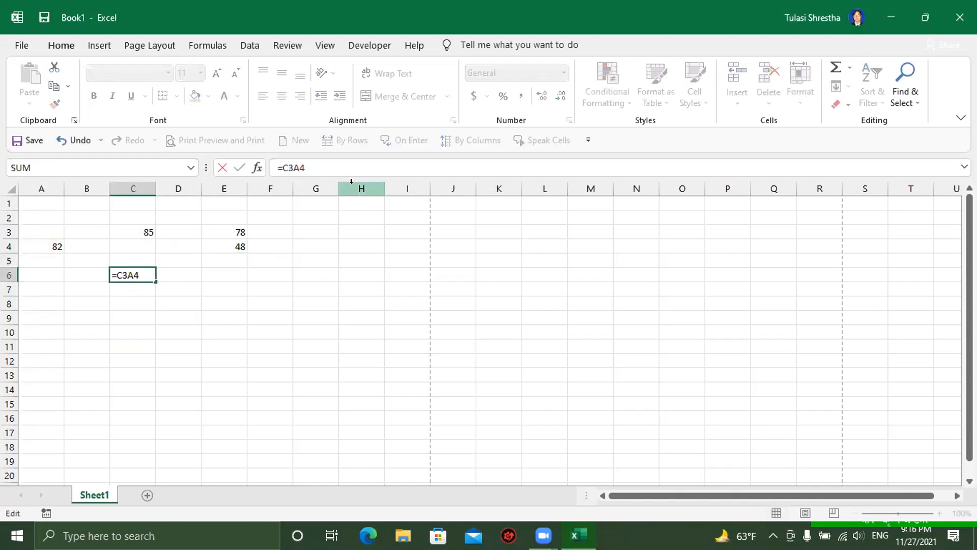
{"action": "type", "text": "-"}
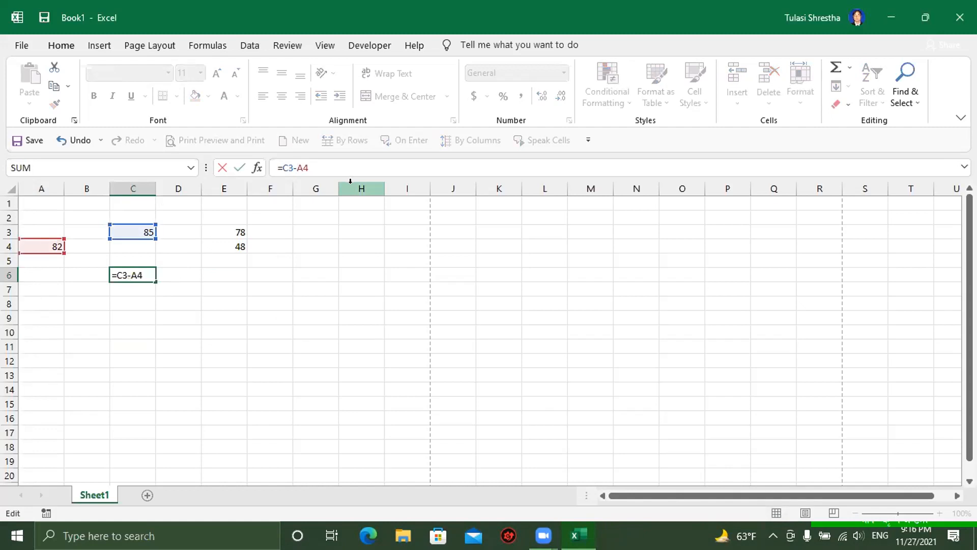
{"action": "key", "text": "Return"}
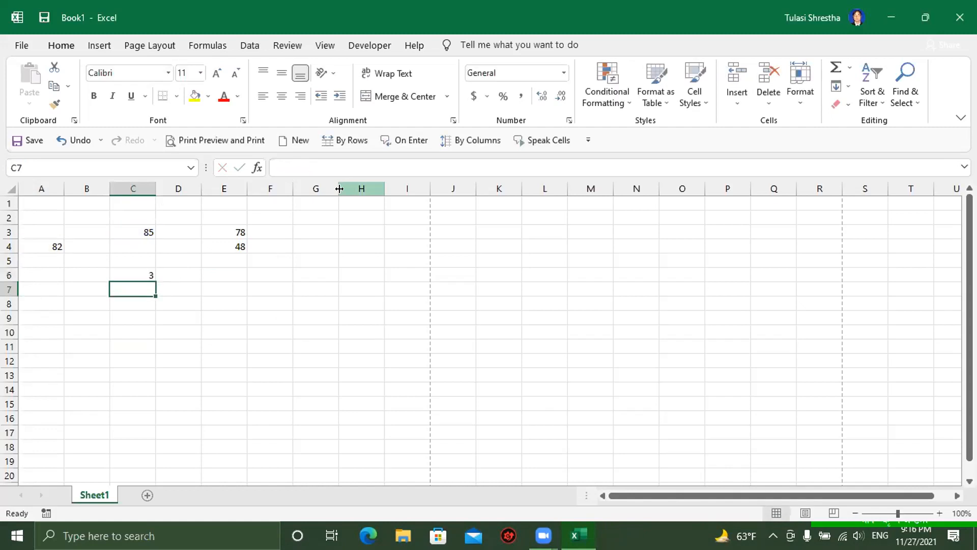
{"action": "left_click", "coordinate": [224, 257]}
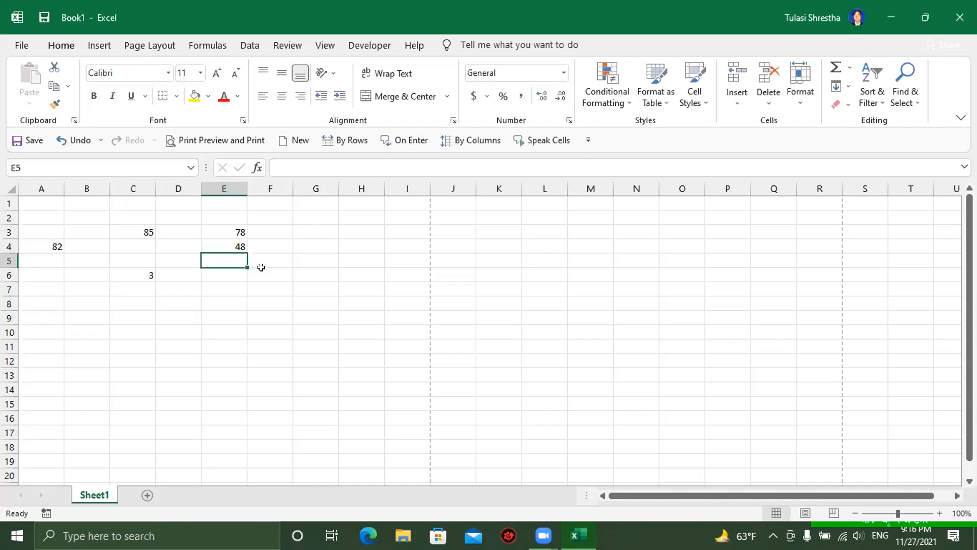
Step: Enter 45, 47, 48, 25 and 26 down B9:B13
{"action": "left_click", "coordinate": [87, 313]}
{"action": "type", "text": "45"}
{"action": "key", "text": "Return"}
{"action": "type", "text": "47"}
{"action": "key", "text": "Return"}
{"action": "type", "text": "48"}
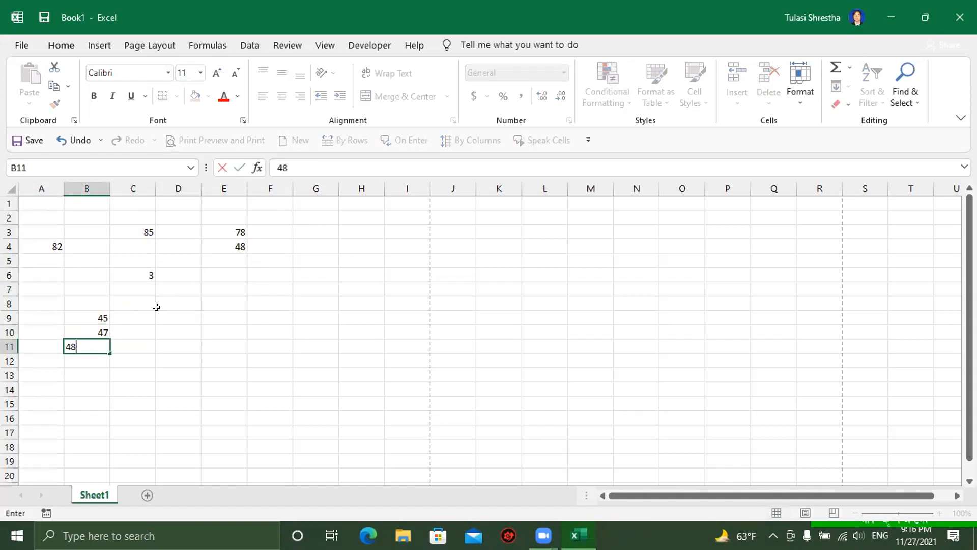
{"action": "key", "text": "Return"}
{"action": "type", "text": "25"}
{"action": "key", "text": "Return"}
{"action": "type", "text": "26"}
{"action": "key", "text": "Return"}
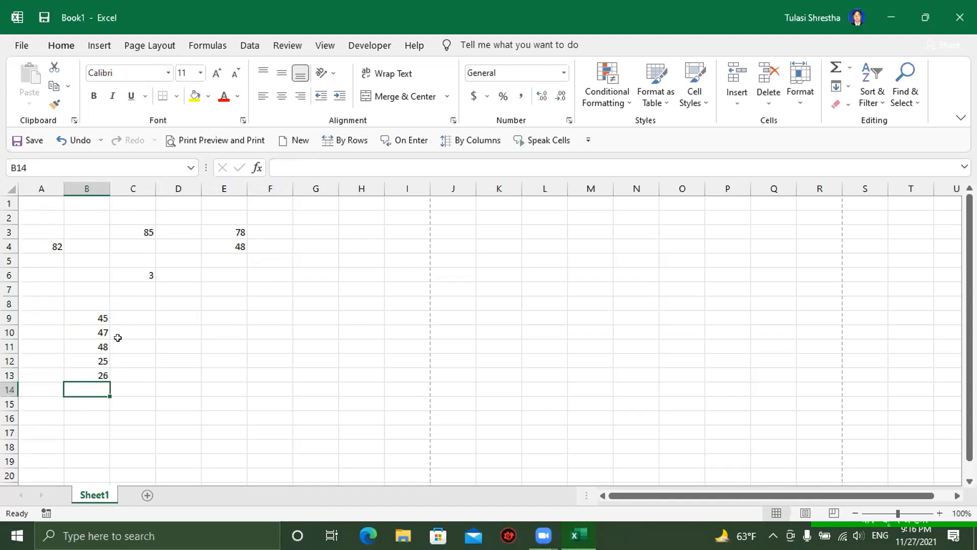
Step: AutoSum B9:B13 so B14 shows the total 191
{"action": "left_click", "coordinate": [87, 316]}
{"action": "left_click_drag", "start_coordinate": [88, 316], "coordinate": [102, 376]}
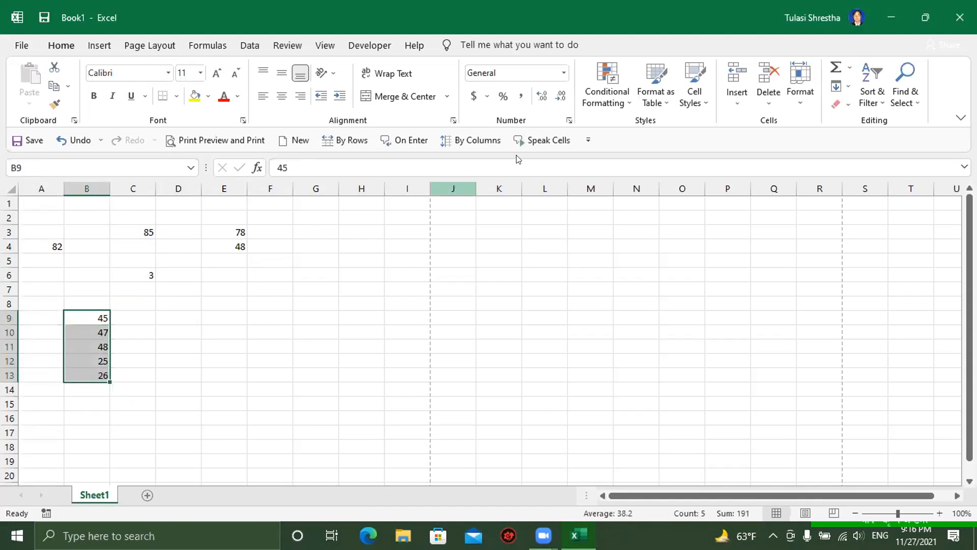
{"action": "left_click", "coordinate": [836, 67]}
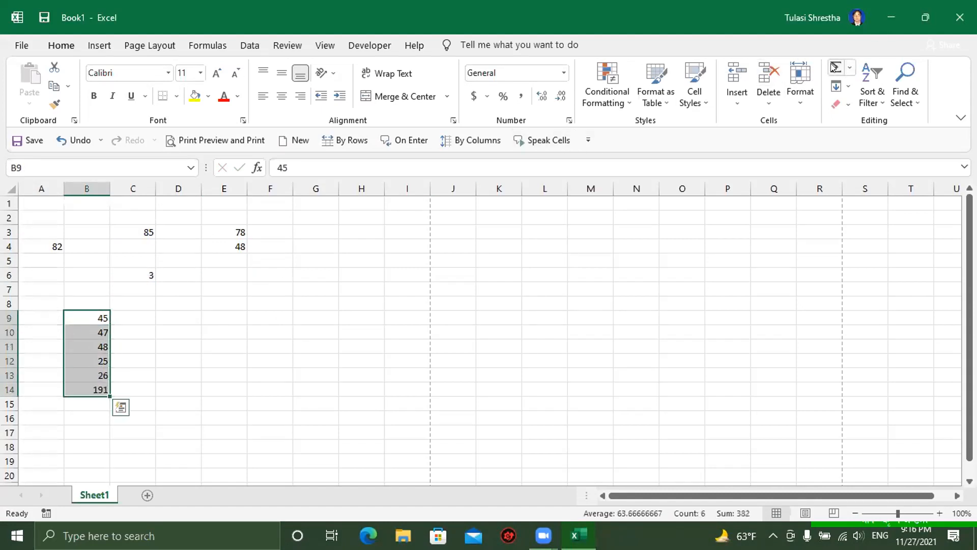
{"action": "left_click", "coordinate": [94, 391]}
Step: Enter =E3-E4 in E5 so it shows 30
{"action": "left_click", "coordinate": [227, 261]}
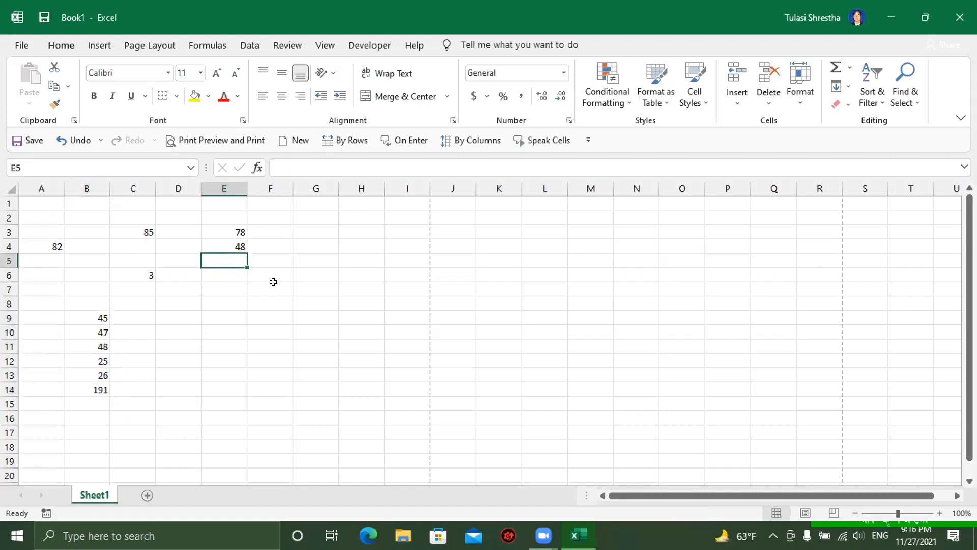
{"action": "type", "text": "="}
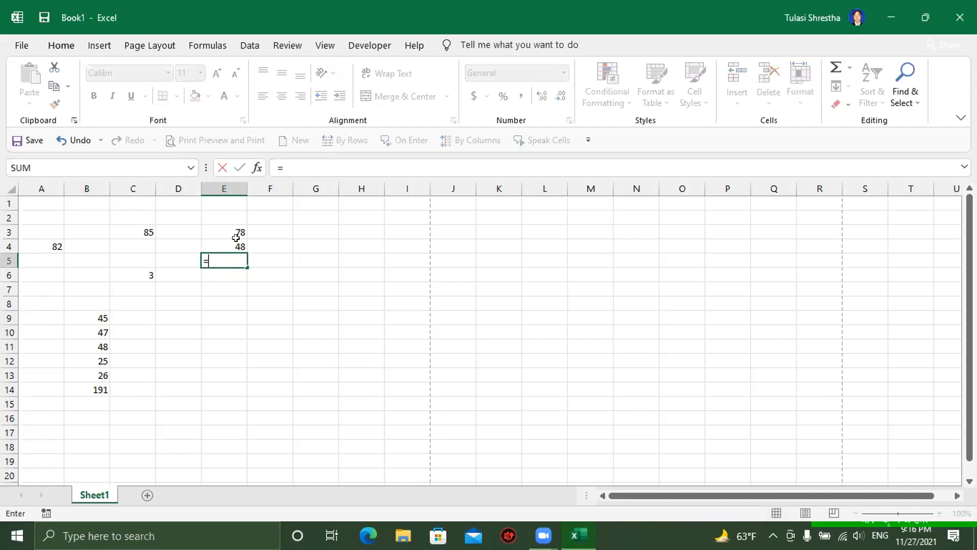
{"action": "left_click", "coordinate": [225, 228]}
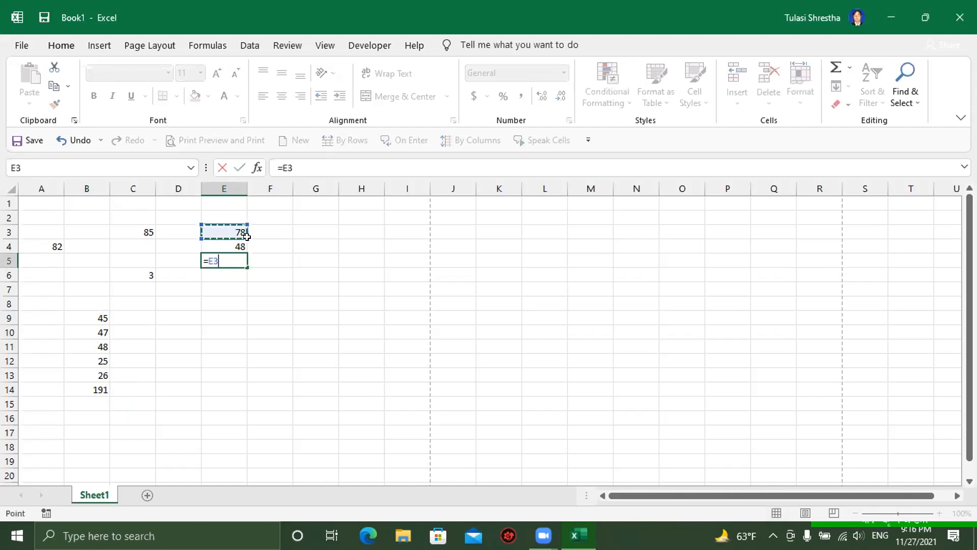
{"action": "type", "text": "-"}
{"action": "left_click", "coordinate": [220, 245]}
{"action": "key", "text": "Return"}
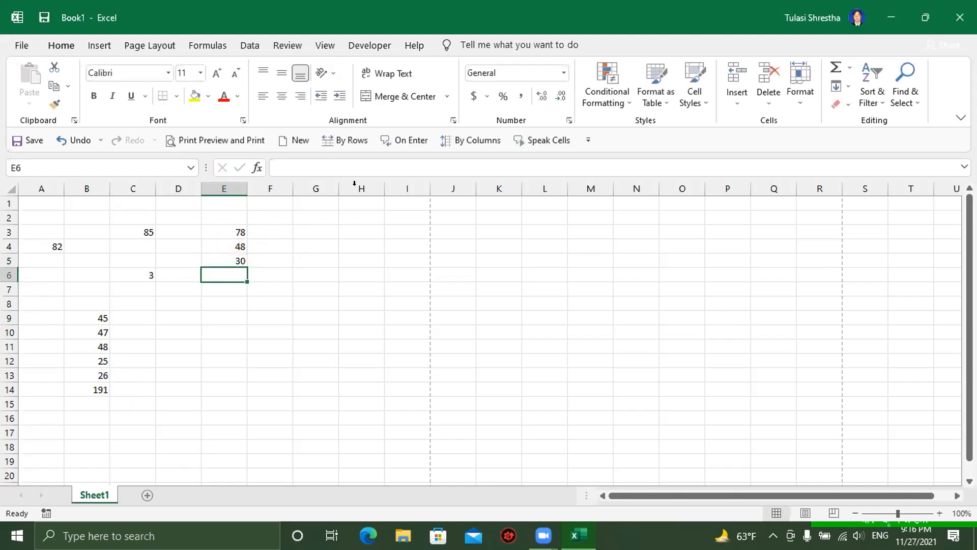
Step: Clear all the practice values in A2:F16
{"action": "left_click", "coordinate": [283, 342]}
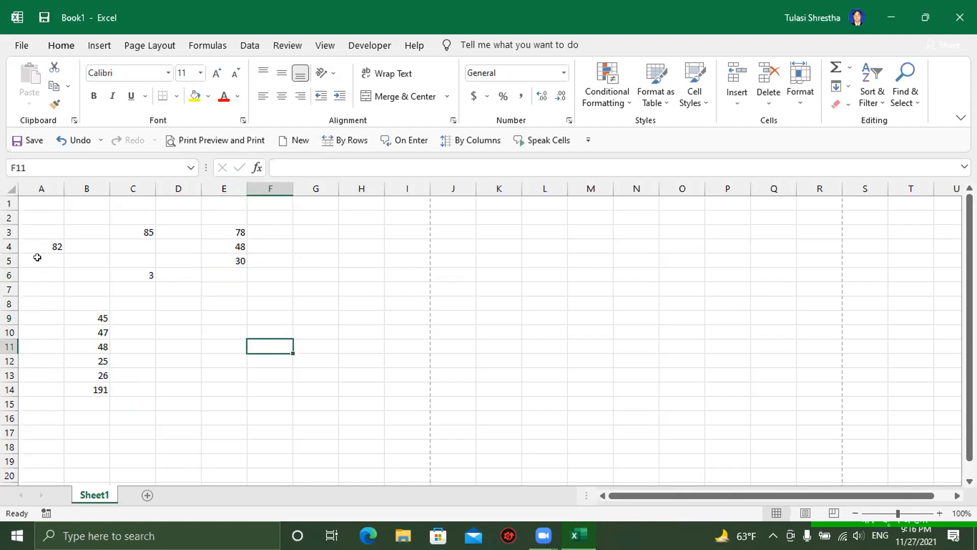
{"action": "left_click_drag", "start_coordinate": [30, 217], "coordinate": [262, 398]}
{"action": "key", "text": "Delete"}
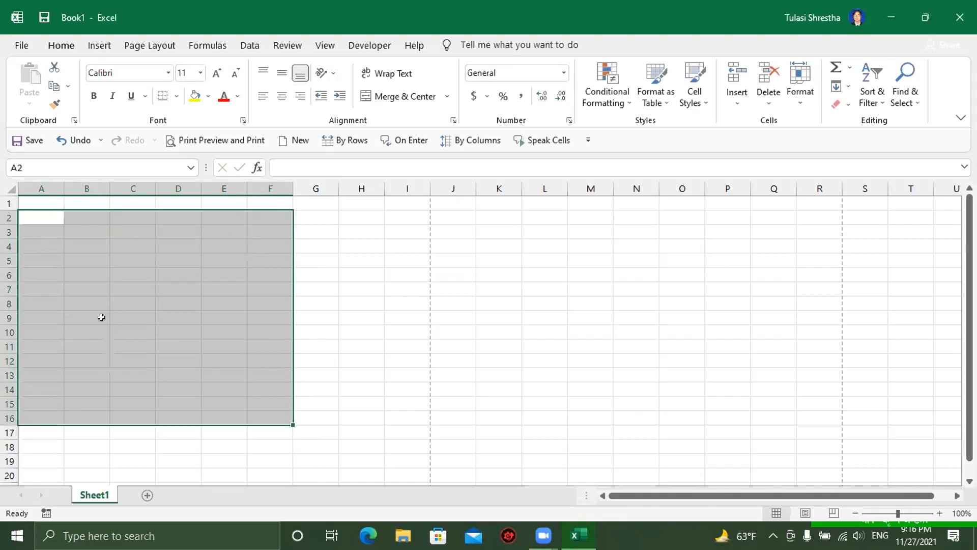
{"action": "left_click", "coordinate": [101, 319]}
Step: Type the headers Part, two person names, and Subtract across A2:D2
{"action": "left_click", "coordinate": [43, 215]}
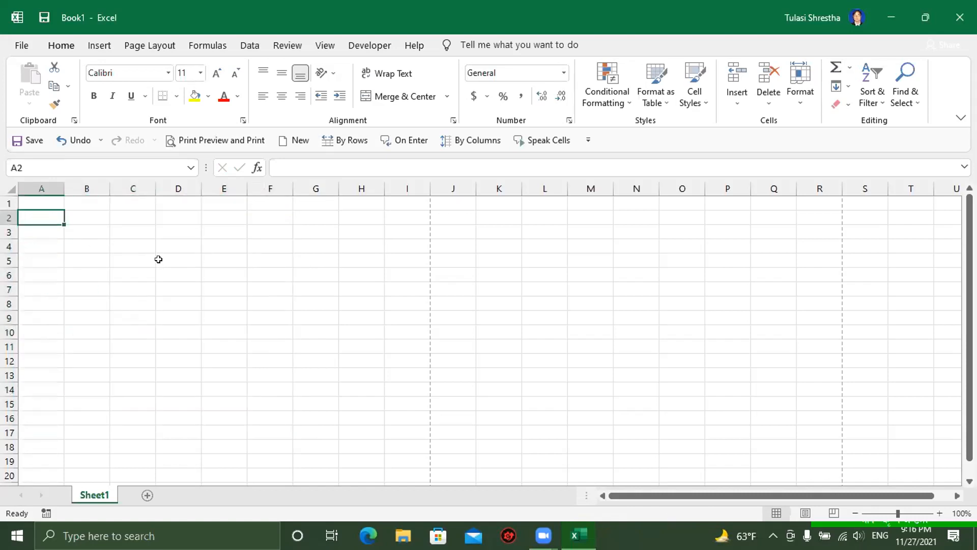
{"action": "type", "text": "R"}
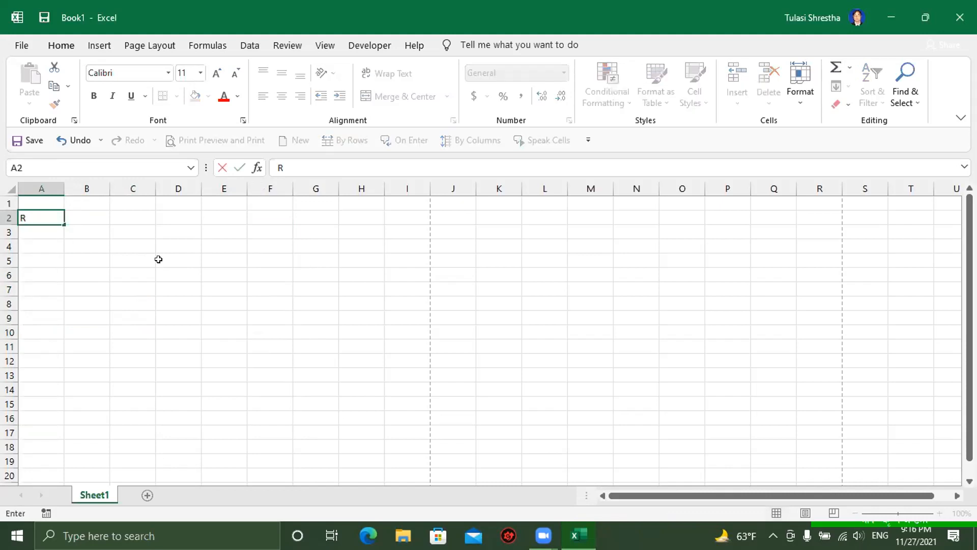
{"action": "key", "text": "BackSpace"}
{"action": "type", "text": "Part"}
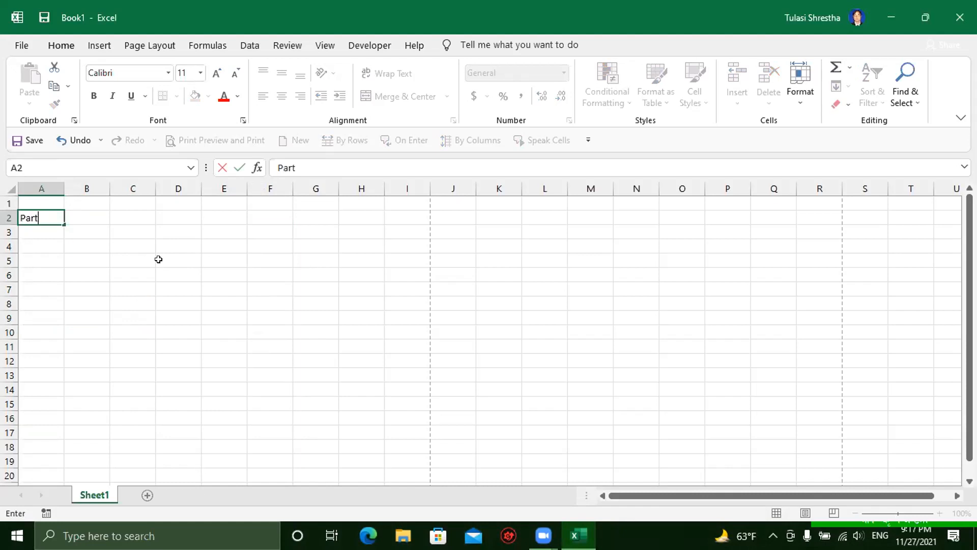
{"action": "key", "text": "Tab"}
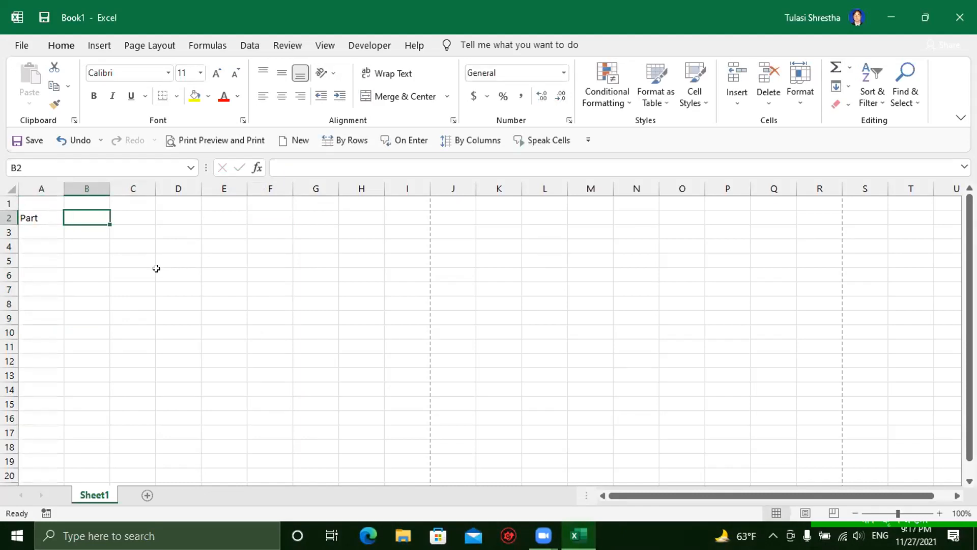
{"action": "type", "text": "Ram"}
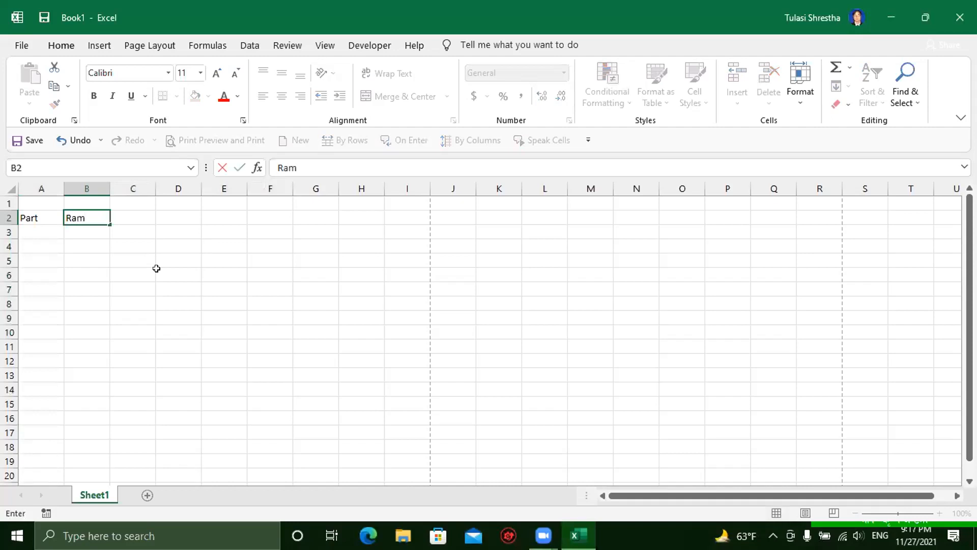
{"action": "key", "text": "Tab"}
{"action": "type", "text": "Har"}
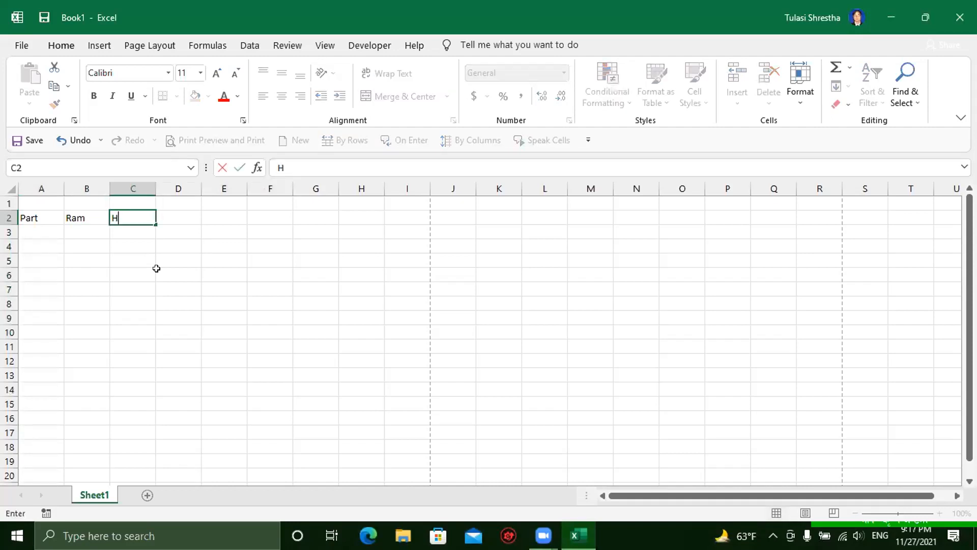
{"action": "left_click", "coordinate": [122, 259]}
{"action": "left_click", "coordinate": [175, 215]}
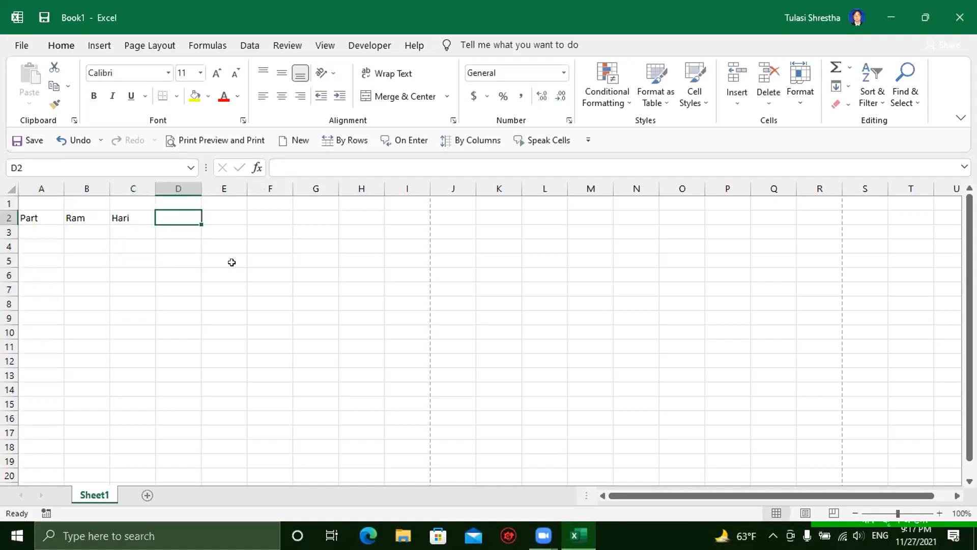
{"action": "type", "text": "Su"}
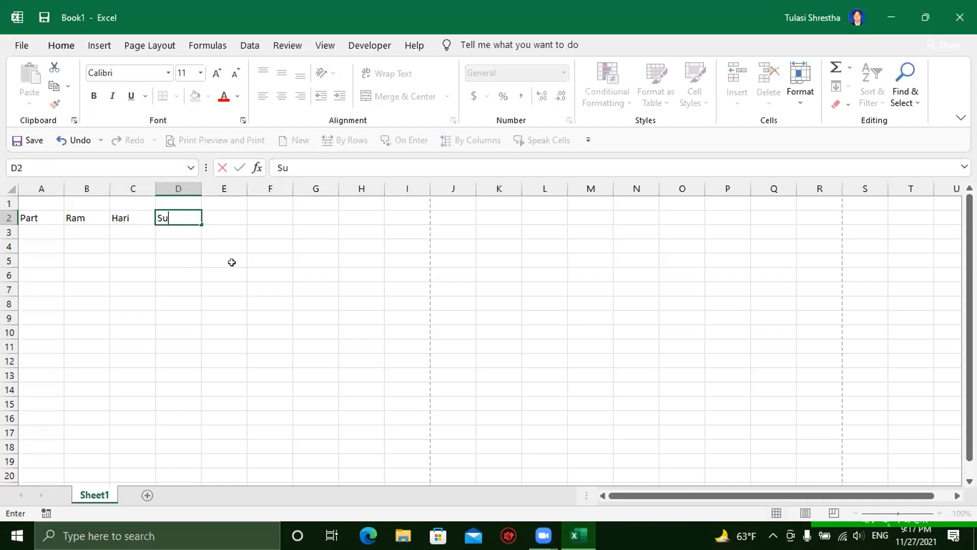
{"action": "type", "text": "btract"}
{"action": "key", "text": "Return"}
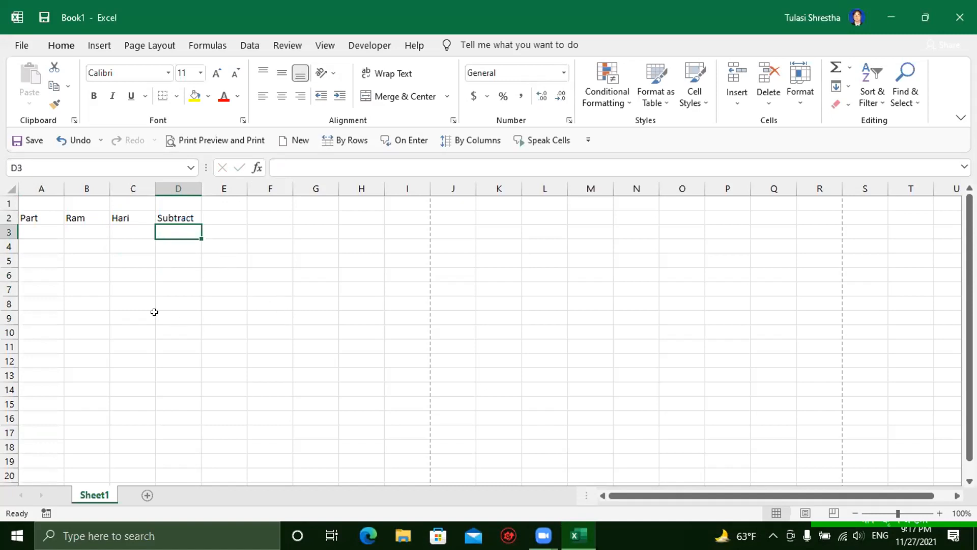
Step: Enter Banana in A3 with 12 and 8 in the two person columns
{"action": "left_click", "coordinate": [36, 232]}
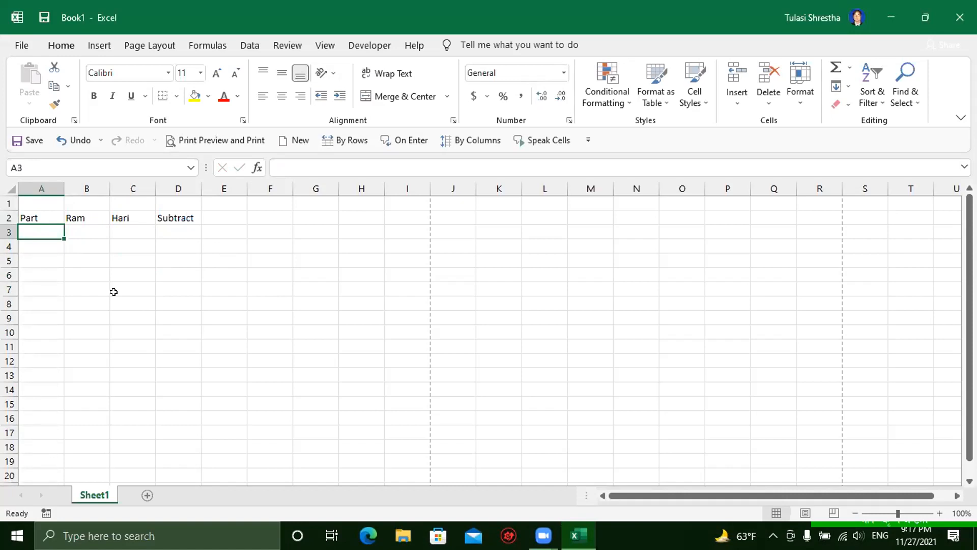
{"action": "type", "text": "Ma"}
{"action": "key", "text": "BackSpace"}
{"action": "key", "text": "BackSpace"}
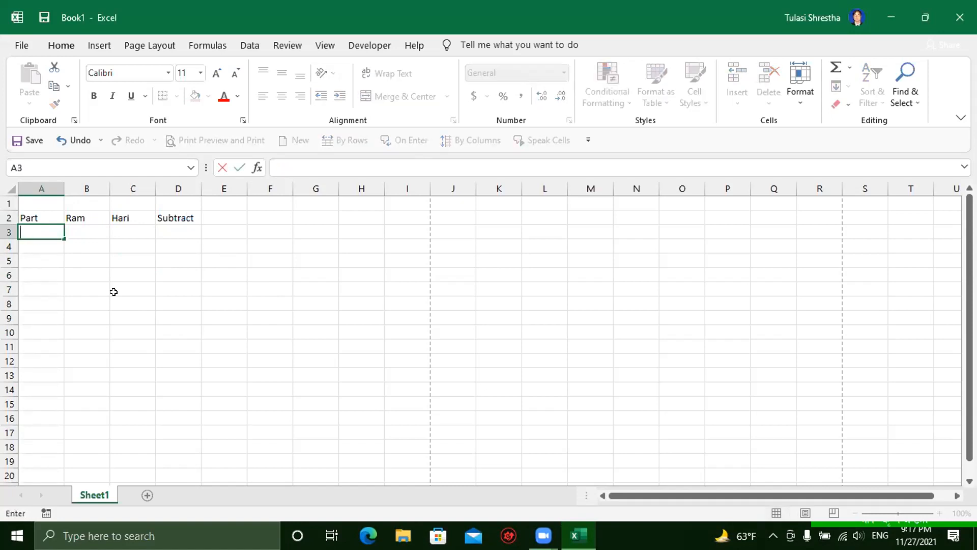
{"action": "type", "text": "Banana"}
{"action": "key", "text": "Tab"}
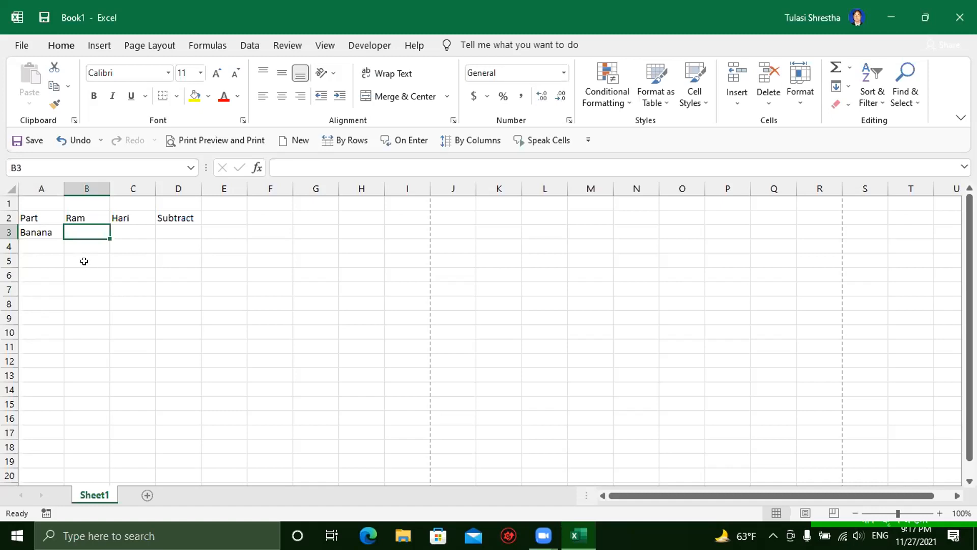
{"action": "type", "text": "12"}
{"action": "key", "text": "Tab"}
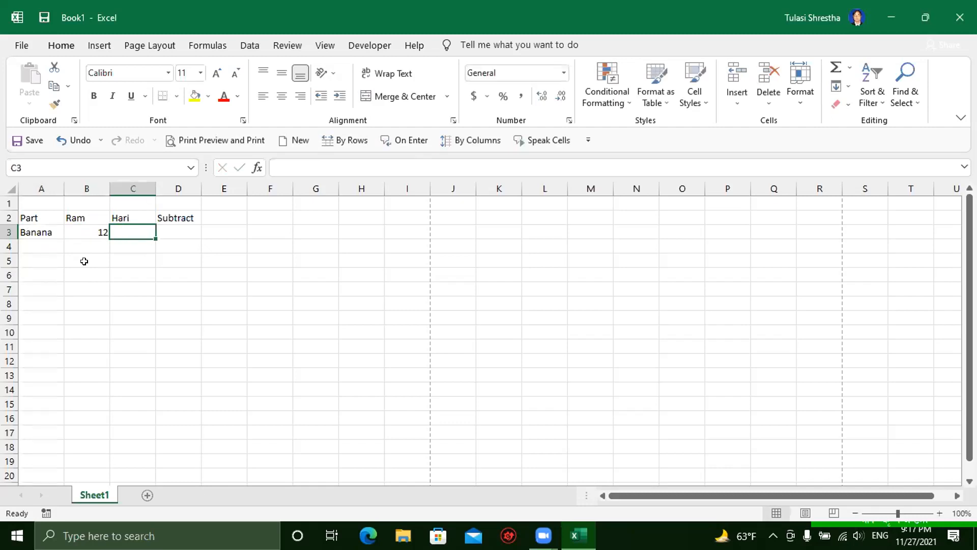
{"action": "type", "text": "8"}
{"action": "key", "text": "Tab"}
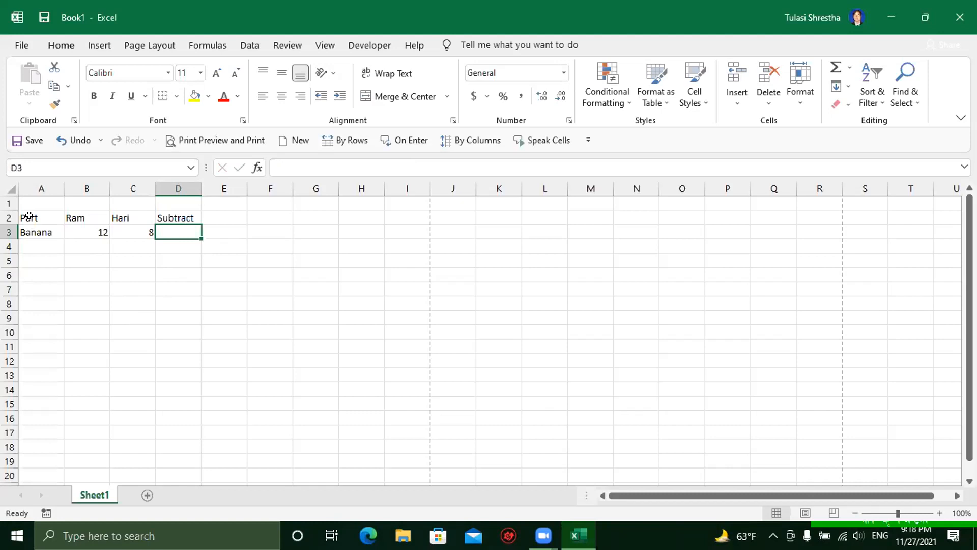
Step: Point out the Banana row's data: Banana, Ram's 12 and Hari's 8, ending on D3
{"action": "left_click", "coordinate": [29, 233]}
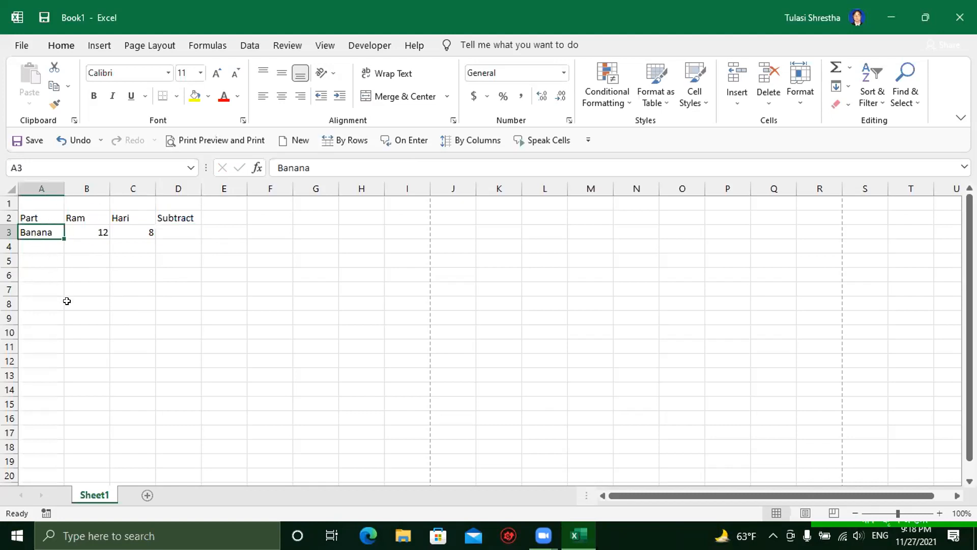
{"action": "left_click", "coordinate": [80, 214]}
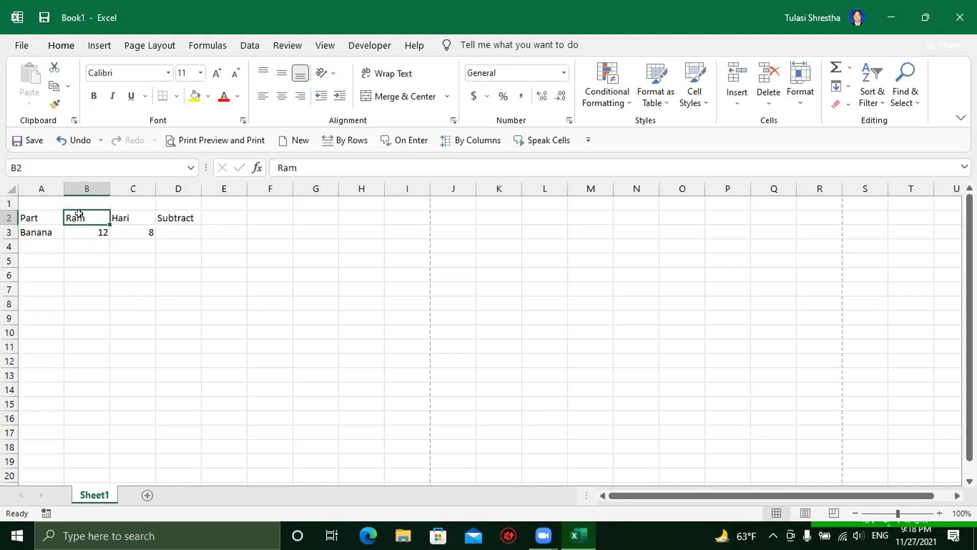
{"action": "left_click", "coordinate": [87, 228]}
{"action": "left_click", "coordinate": [129, 216]}
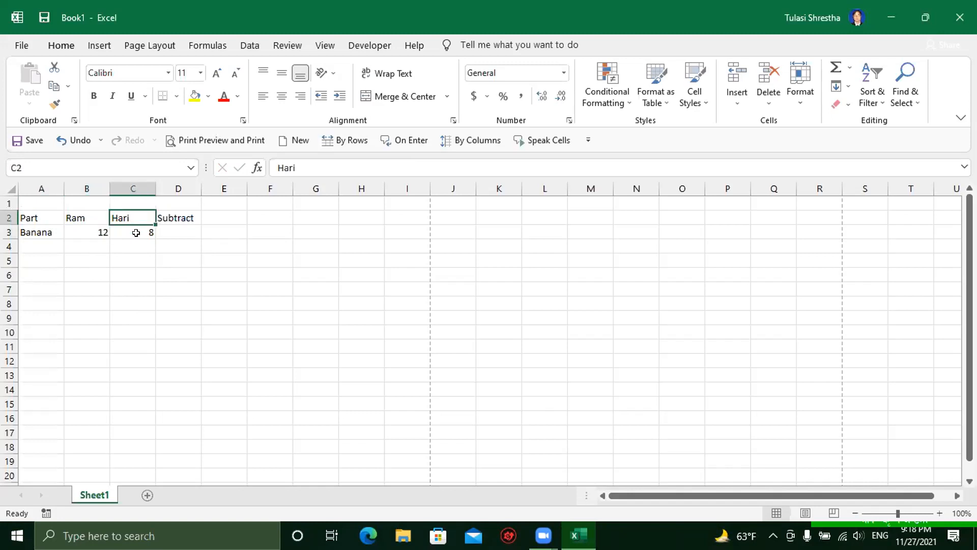
{"action": "left_click", "coordinate": [136, 233]}
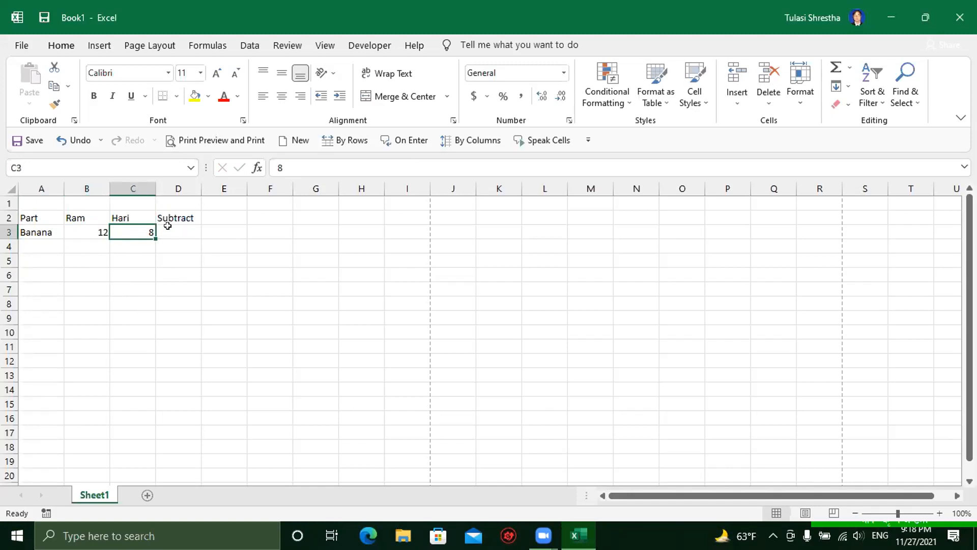
{"action": "left_click", "coordinate": [168, 226]}
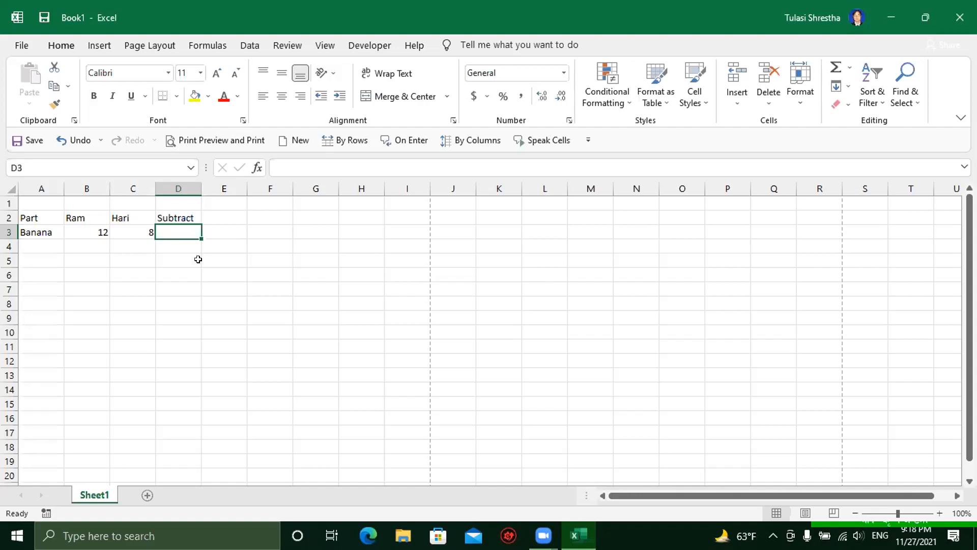
Step: Cancel a first '=' attempt in D3, then start a fresh formula there with '='
{"action": "type", "text": "="}
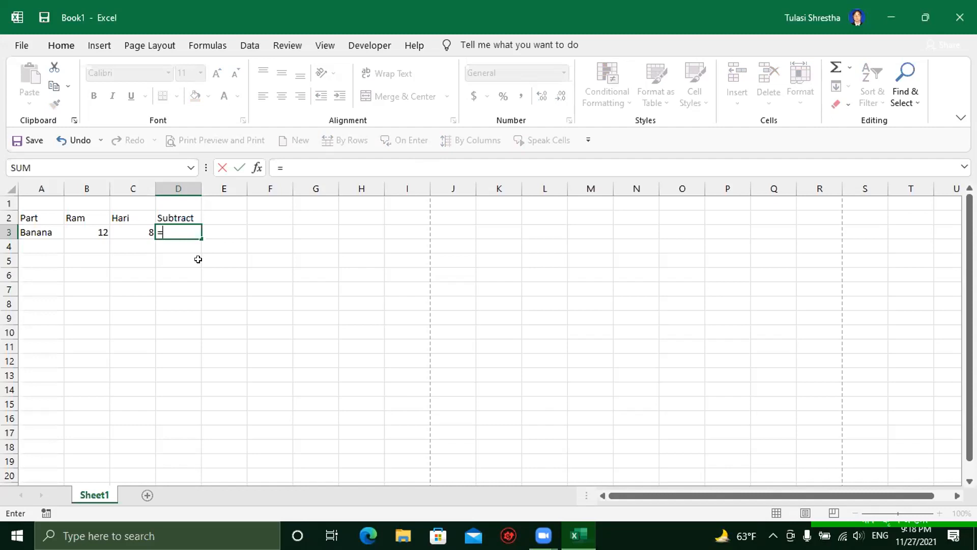
{"action": "key", "text": "BackSpace"}
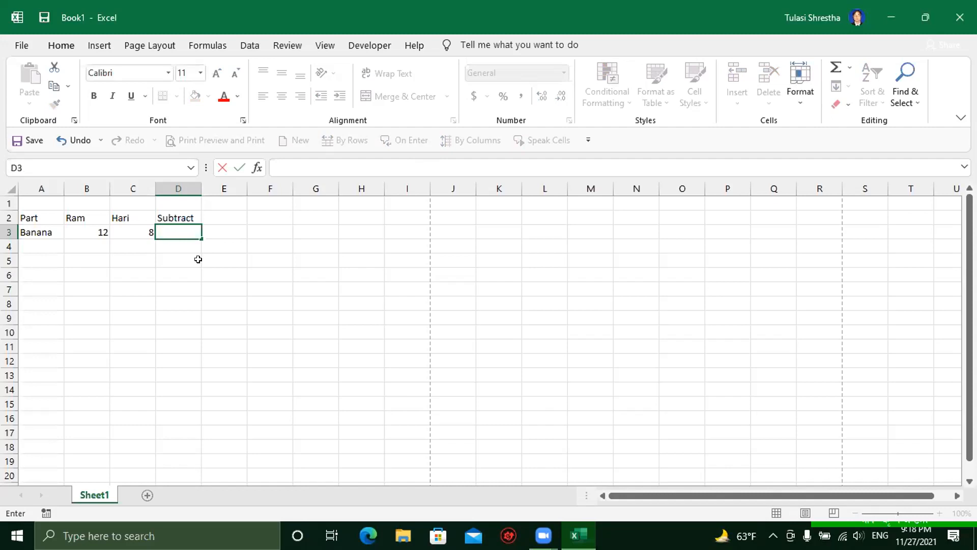
{"action": "left_click", "coordinate": [212, 285]}
{"action": "left_click", "coordinate": [169, 235]}
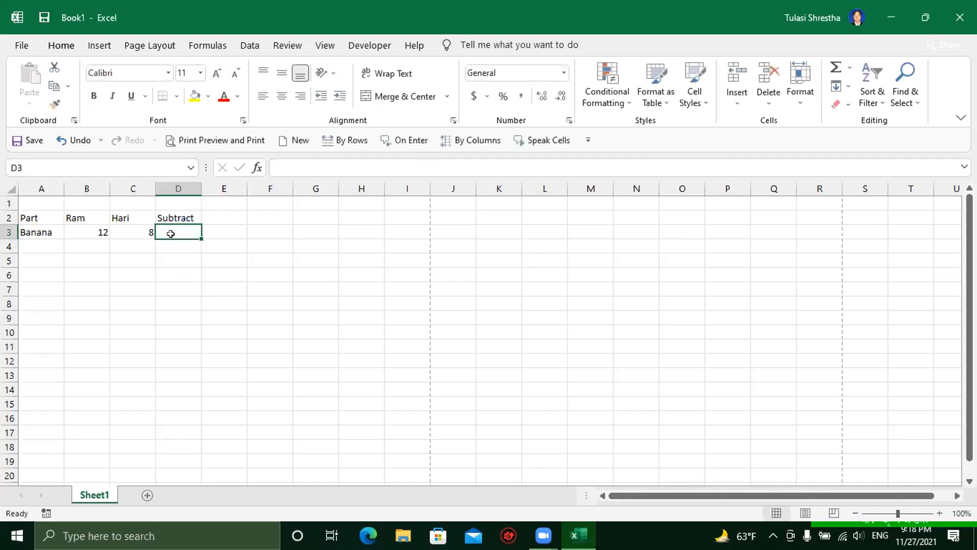
{"action": "left_click", "coordinate": [91, 229]}
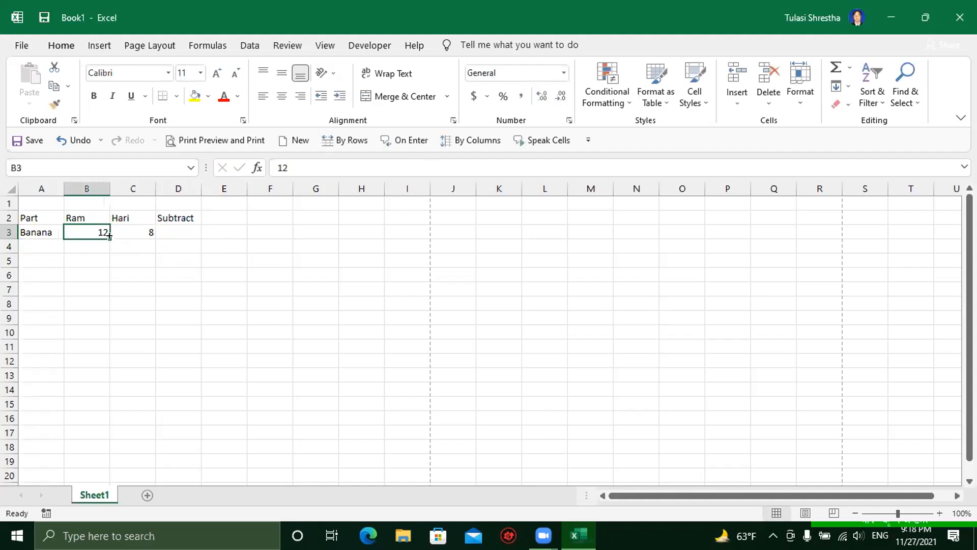
{"action": "left_click", "coordinate": [179, 228]}
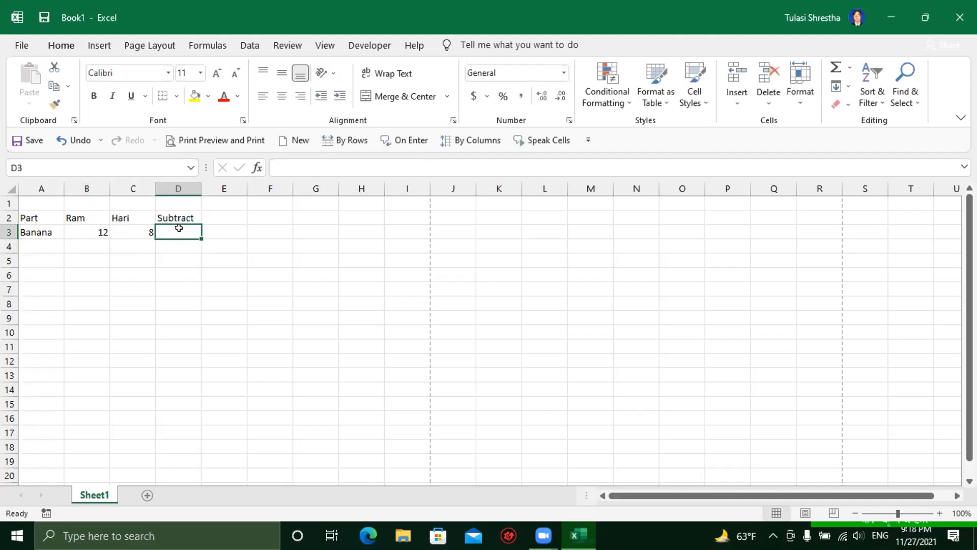
{"action": "left_click", "coordinate": [97, 233]}
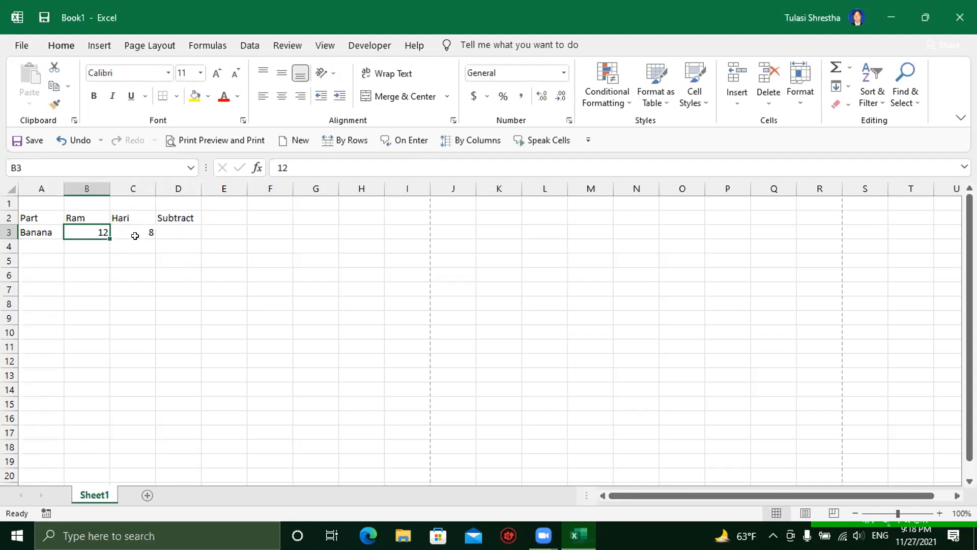
{"action": "left_click", "coordinate": [162, 230]}
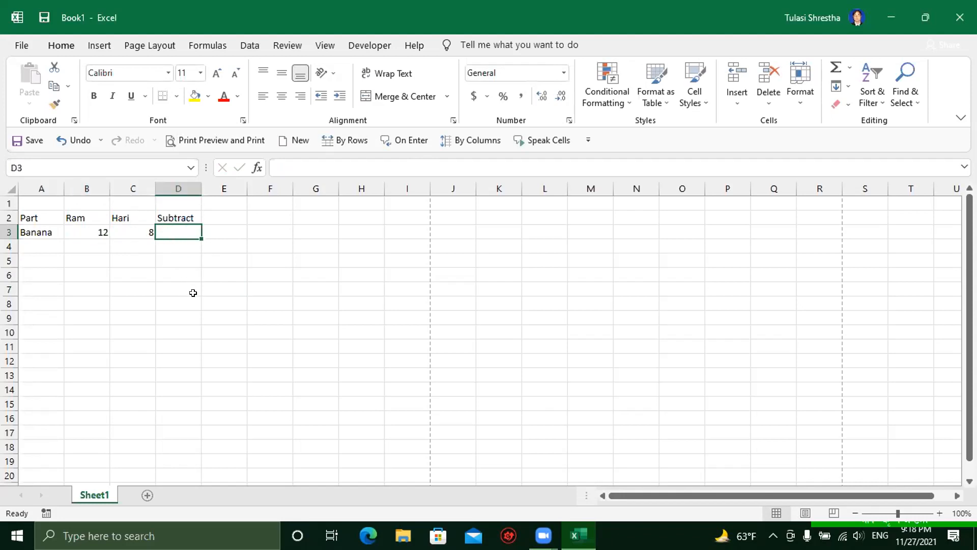
{"action": "type", "text": "="}
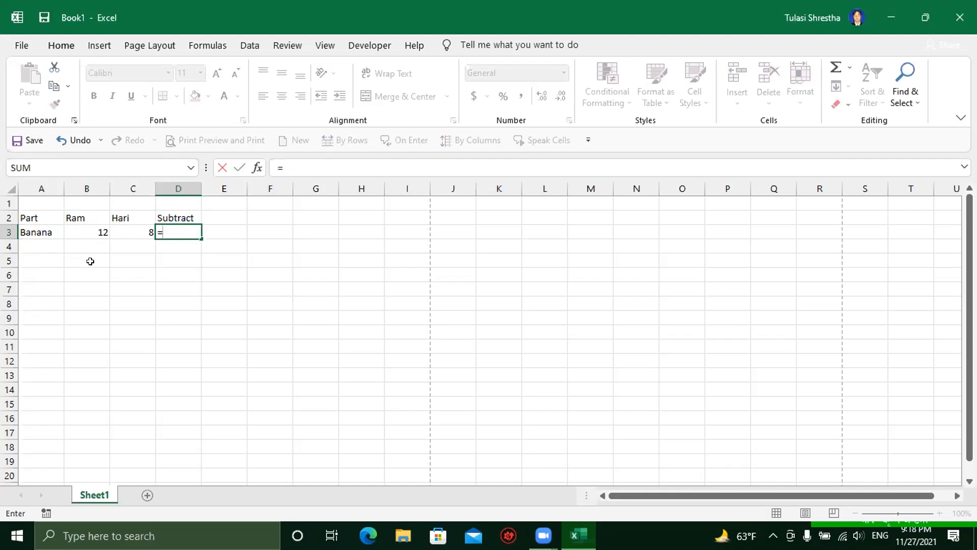
Step: Enter =B3-C3 in D3 so Banana's Subtract value shows 4
{"action": "left_click", "coordinate": [83, 233]}
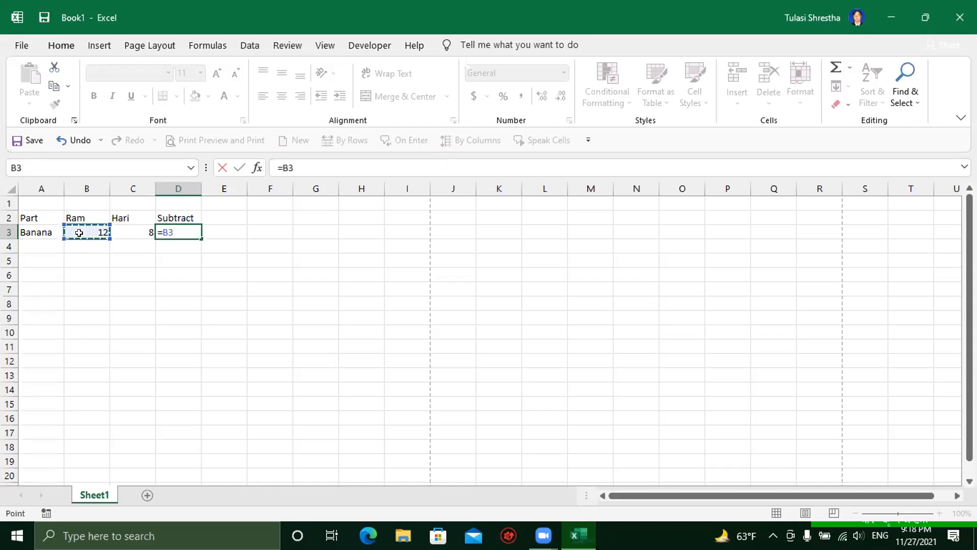
{"action": "type", "text": "-"}
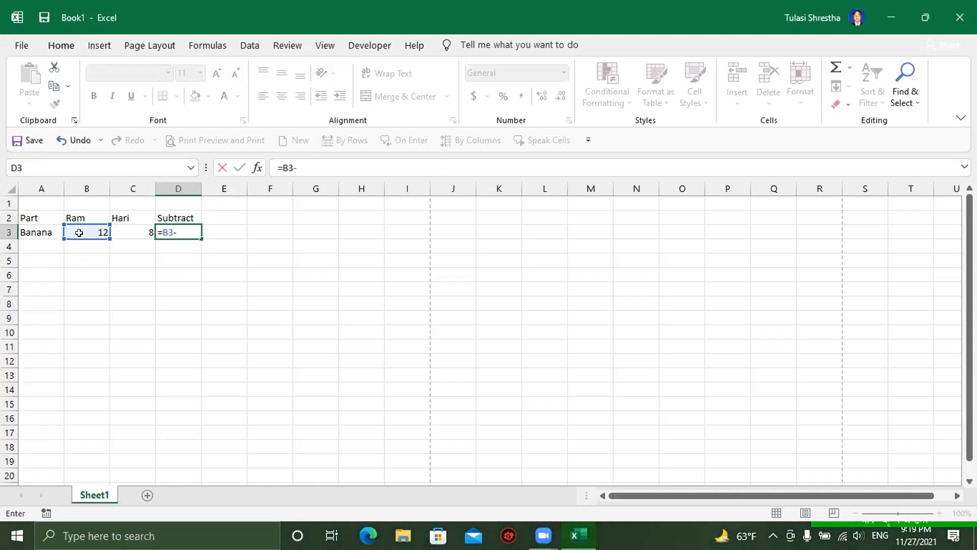
{"action": "left_click", "coordinate": [127, 230]}
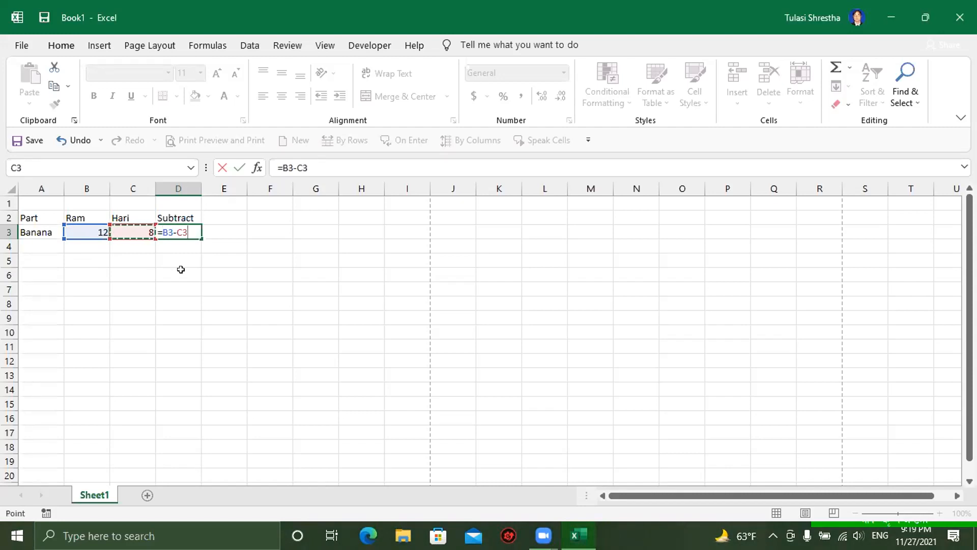
{"action": "key", "text": "Return"}
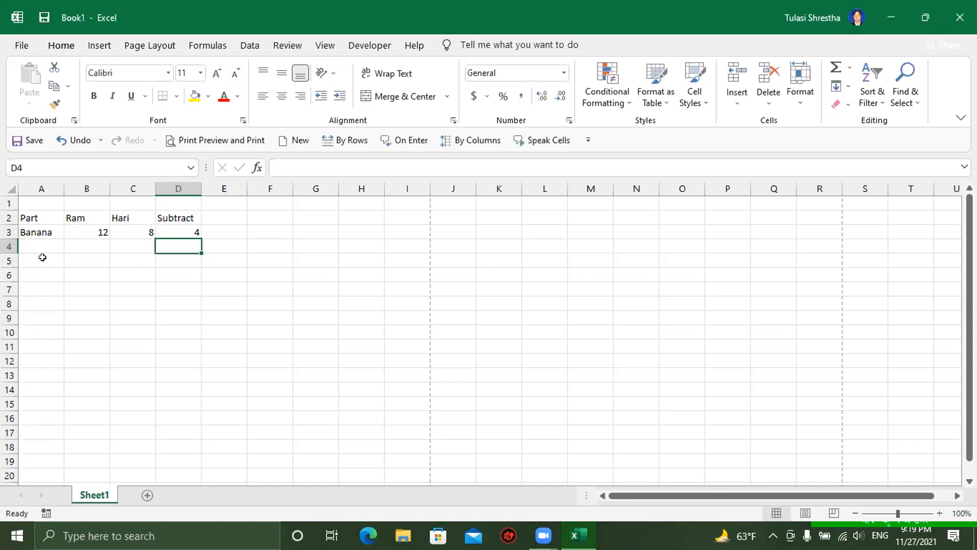
Step: Enter 8754578 in B4 and 878455 in C4, then check D3's formula
{"action": "left_click", "coordinate": [37, 242]}
{"action": "left_click", "coordinate": [91, 248]}
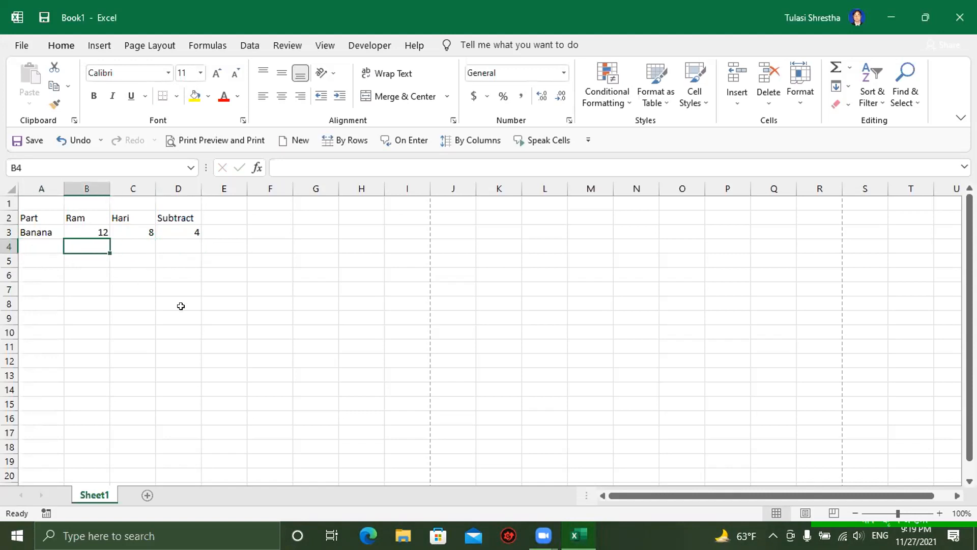
{"action": "type", "text": "8754578"}
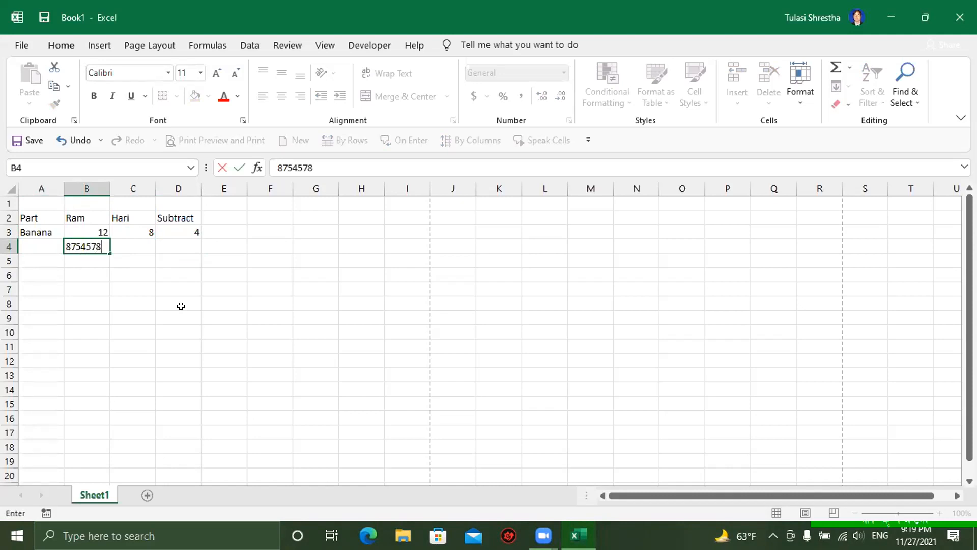
{"action": "key", "text": "Return"}
{"action": "left_click", "coordinate": [123, 247]}
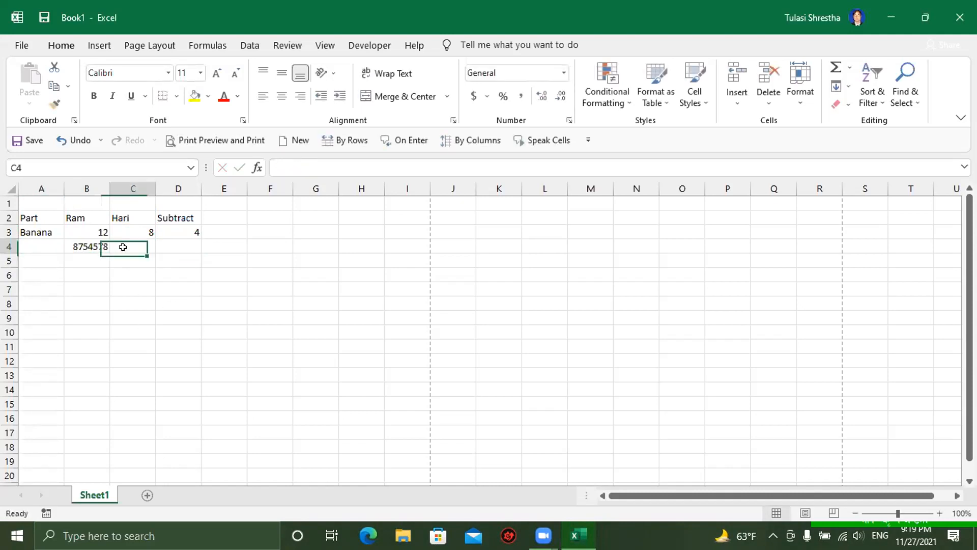
{"action": "type", "text": "878455"}
{"action": "key", "text": "Return"}
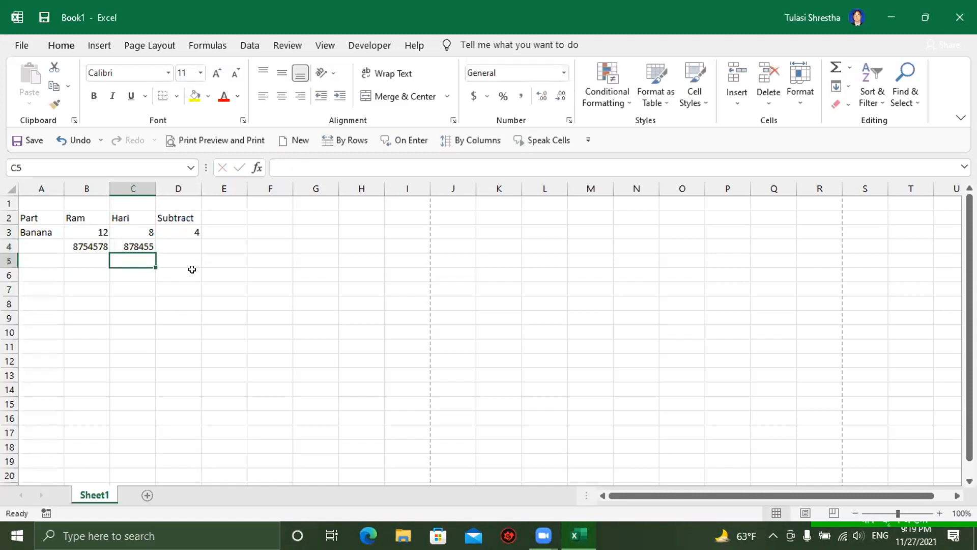
{"action": "left_click", "coordinate": [175, 241]}
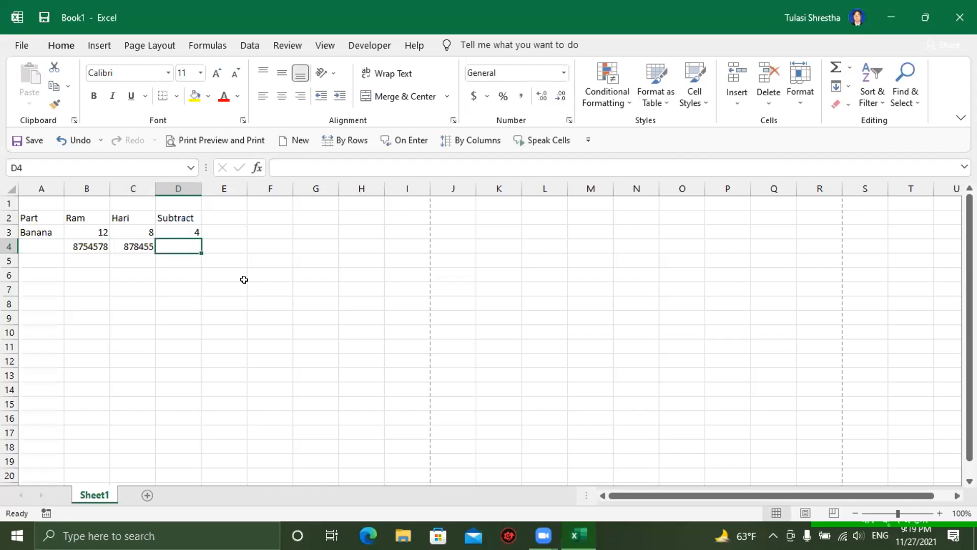
{"action": "left_click", "coordinate": [180, 226]}
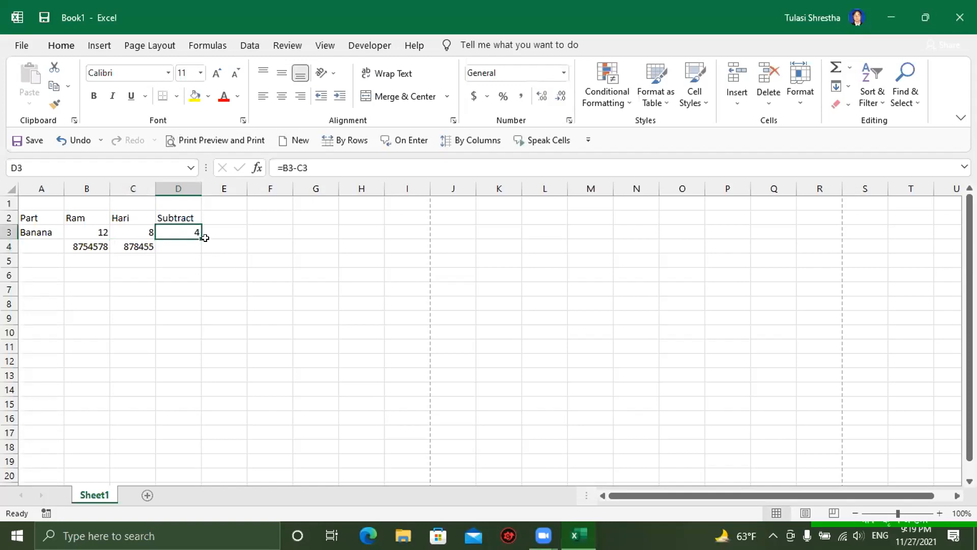
{"action": "left_click", "coordinate": [177, 241]}
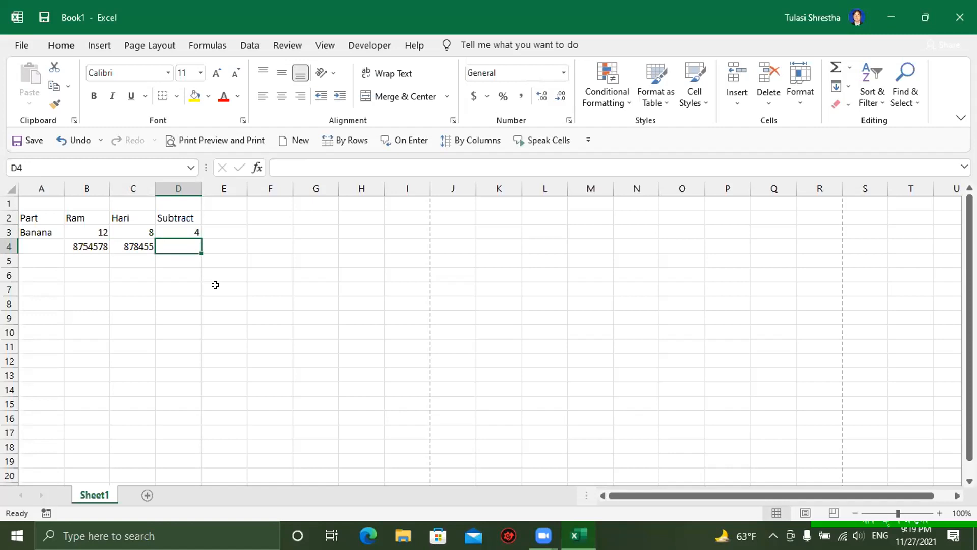
Step: Enter =B4-C4 in D4 so the Subtract column shows 7876123
{"action": "type", "text": "="}
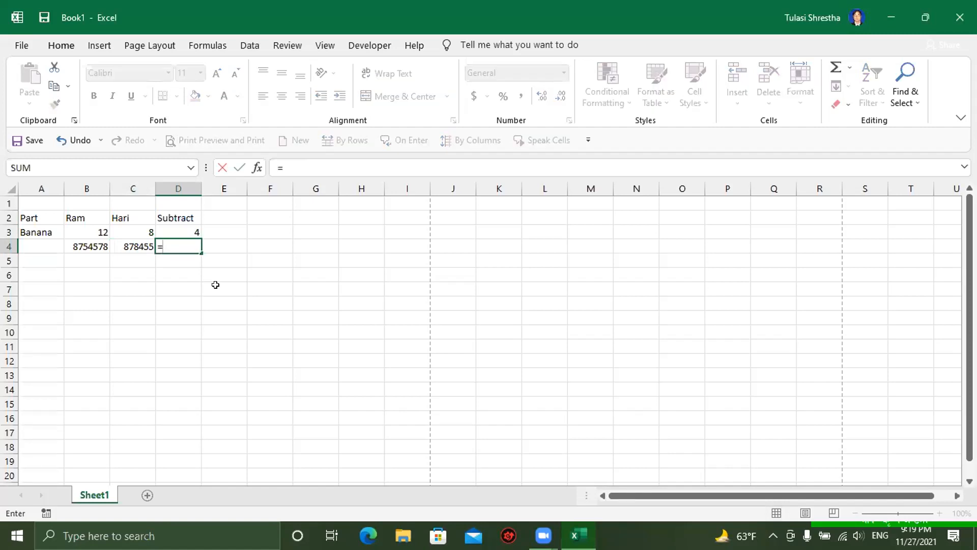
{"action": "left_click", "coordinate": [84, 246]}
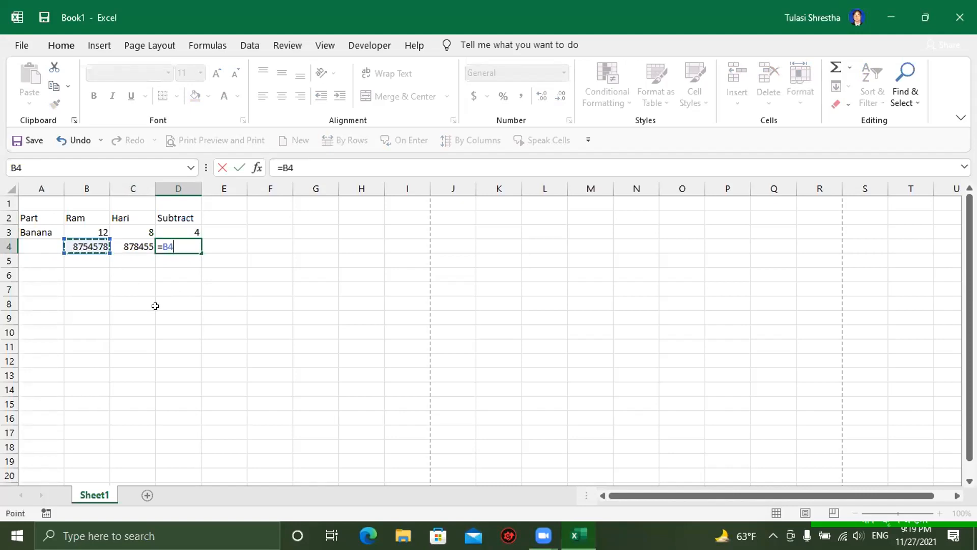
{"action": "type", "text": "-"}
{"action": "left_click", "coordinate": [129, 244]}
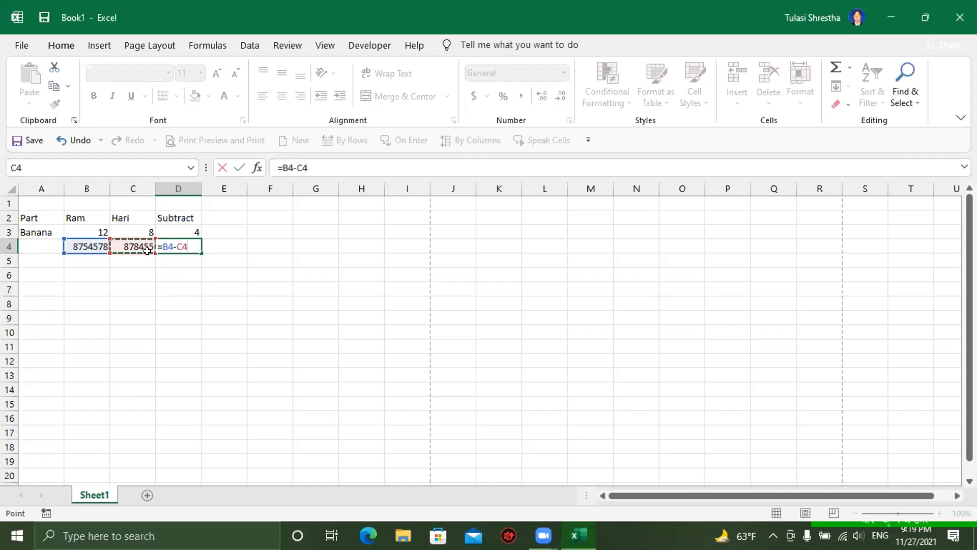
{"action": "left_click", "coordinate": [123, 214]}
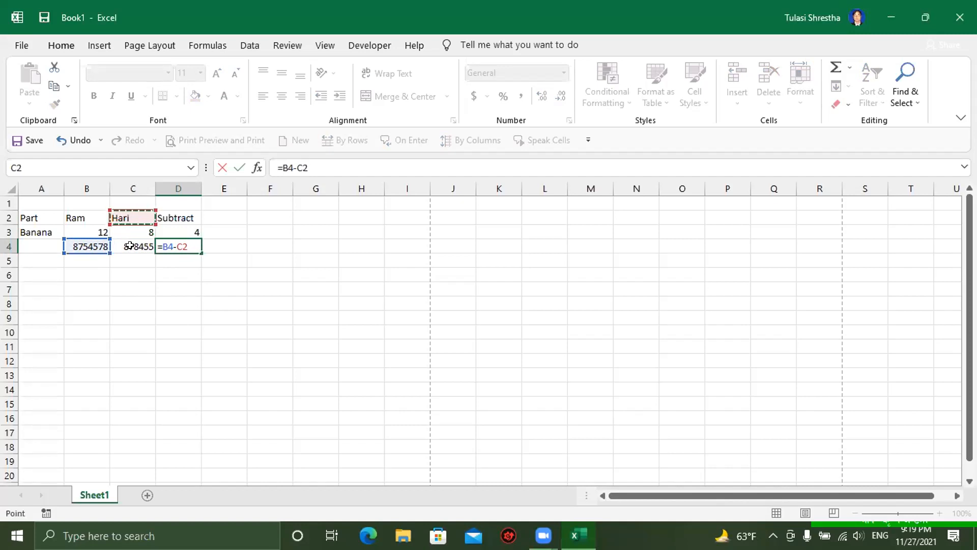
{"action": "left_click", "coordinate": [130, 245]}
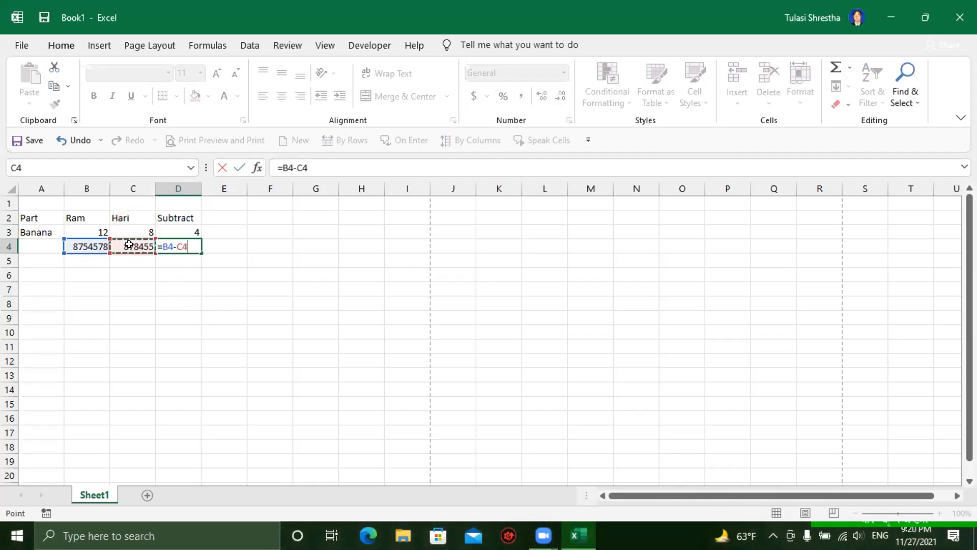
{"action": "key", "text": "Return"}
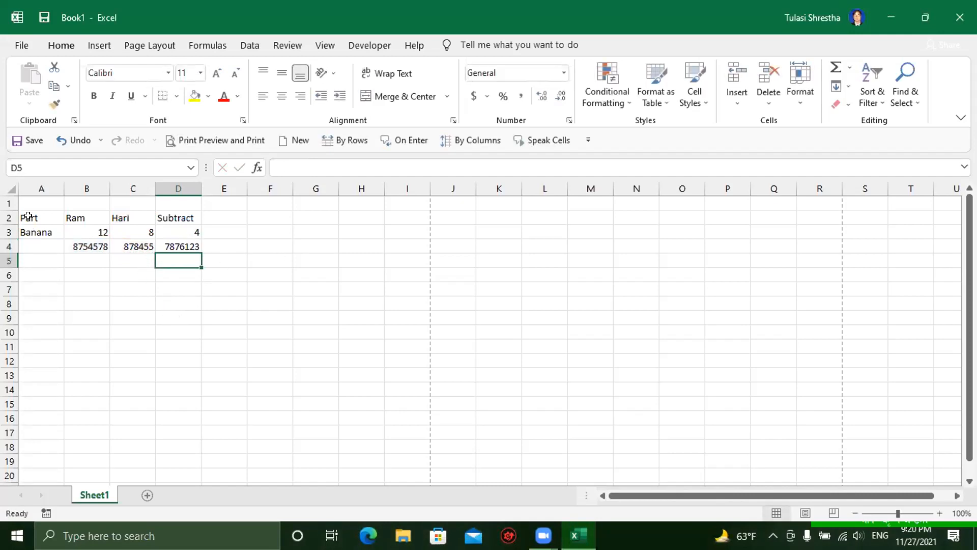
Step: Enter the headings Gita in G2 and Shyam in H2
{"action": "left_click", "coordinate": [306, 227]}
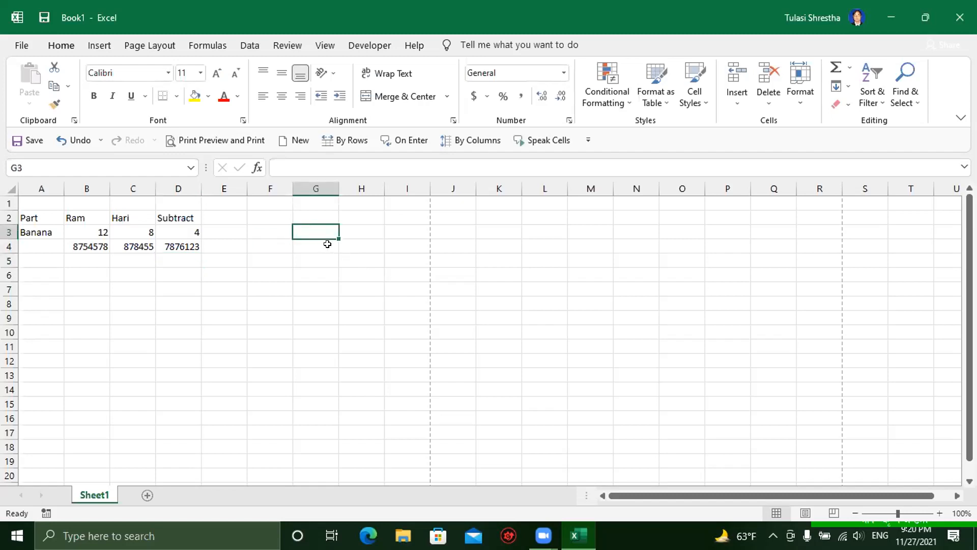
{"action": "left_click", "coordinate": [313, 216]}
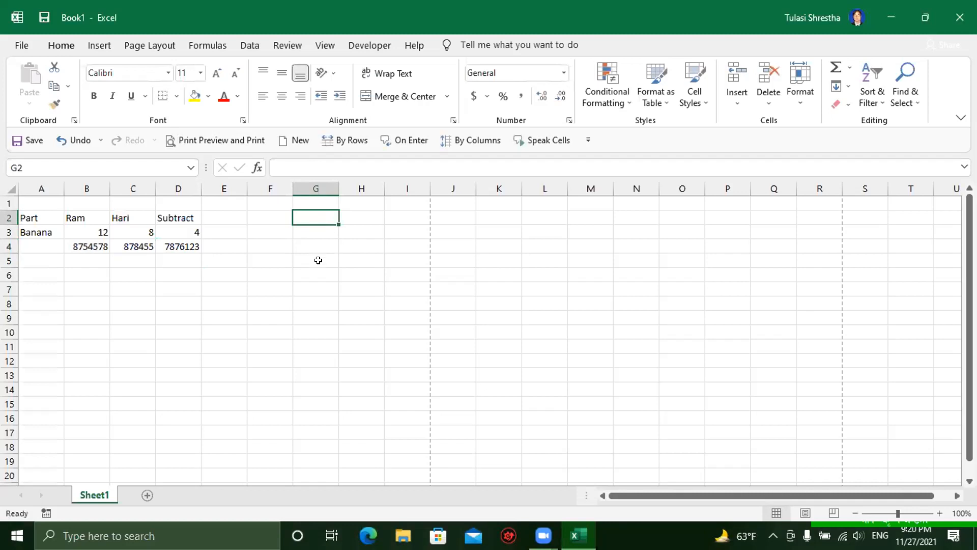
{"action": "type", "text": "Gita"}
{"action": "key", "text": "Tab"}
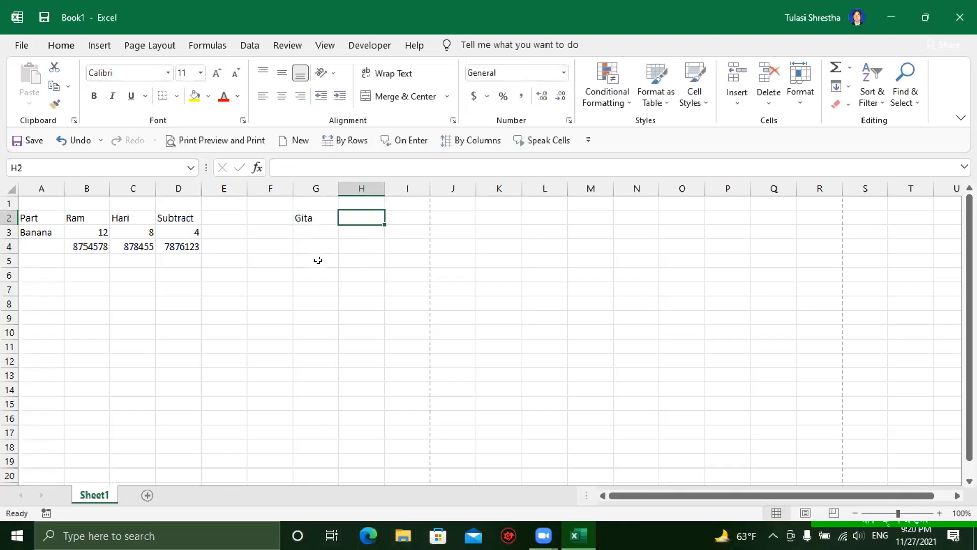
{"action": "type", "text": "Shyam"}
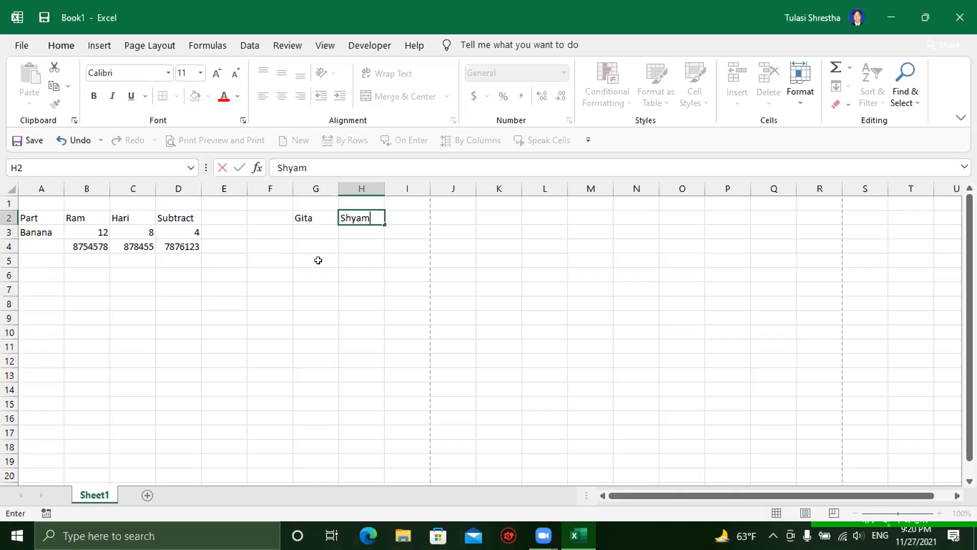
{"action": "left_click", "coordinate": [402, 214]}
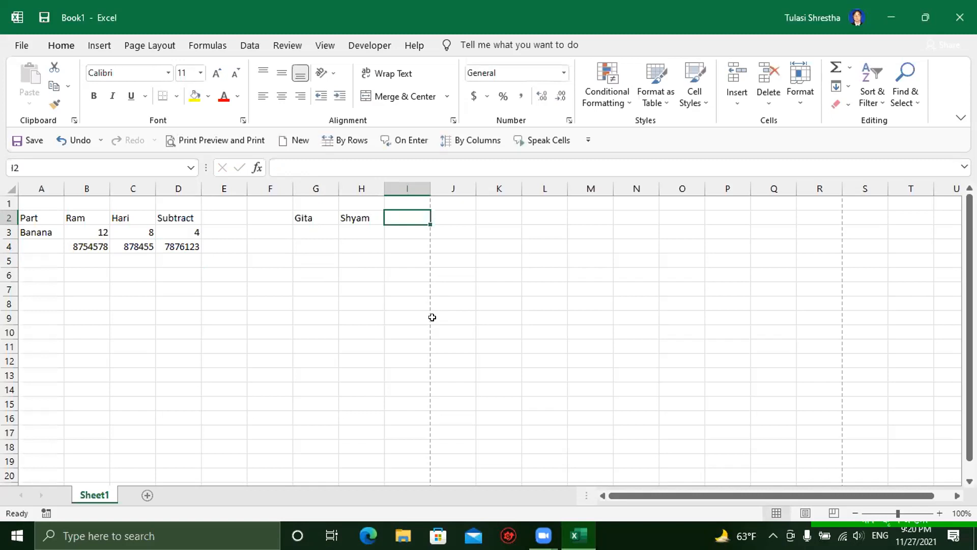
Step: Add the Subtract heading in I2, correcting its spelling
{"action": "type", "text": "Sub"}
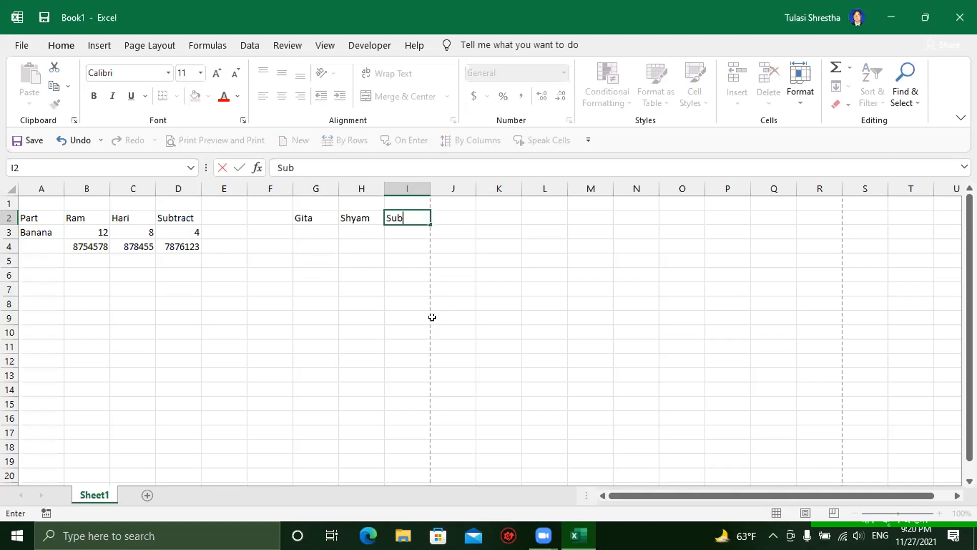
{"action": "type", "text": "tract"}
{"action": "key", "text": "F2"}
{"action": "key", "text": "Left"}
{"action": "key", "text": "Left"}
{"action": "key", "text": "Left"}
{"action": "key", "text": "Left"}
{"action": "key", "text": "Left"}
{"action": "key", "text": "Delete"}
{"action": "type", "text": "t"}
{"action": "key", "text": "Return"}
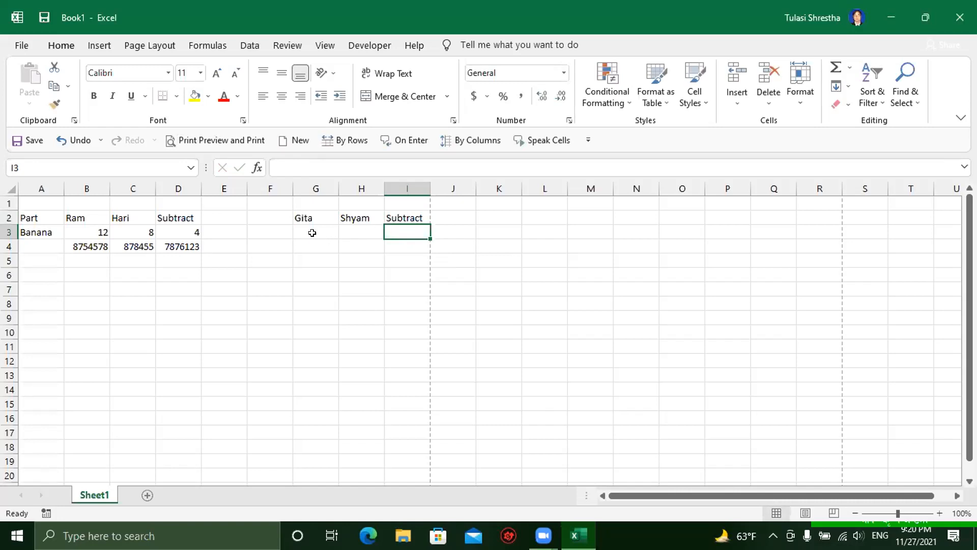
{"action": "left_click", "coordinate": [312, 232]}
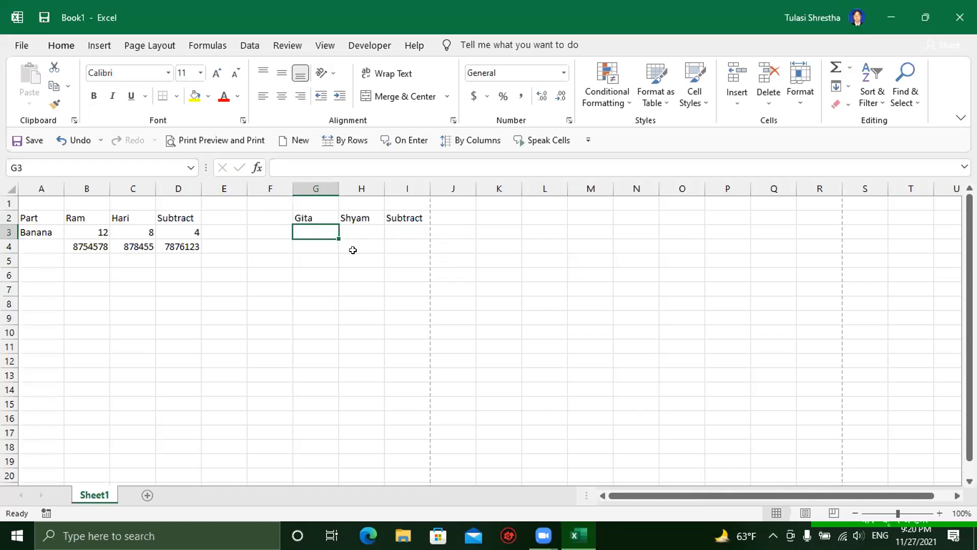
Step: Fill row 3 with 100 in F3, 78 in G3 and 55 in H3
{"action": "type", "text": "100"}
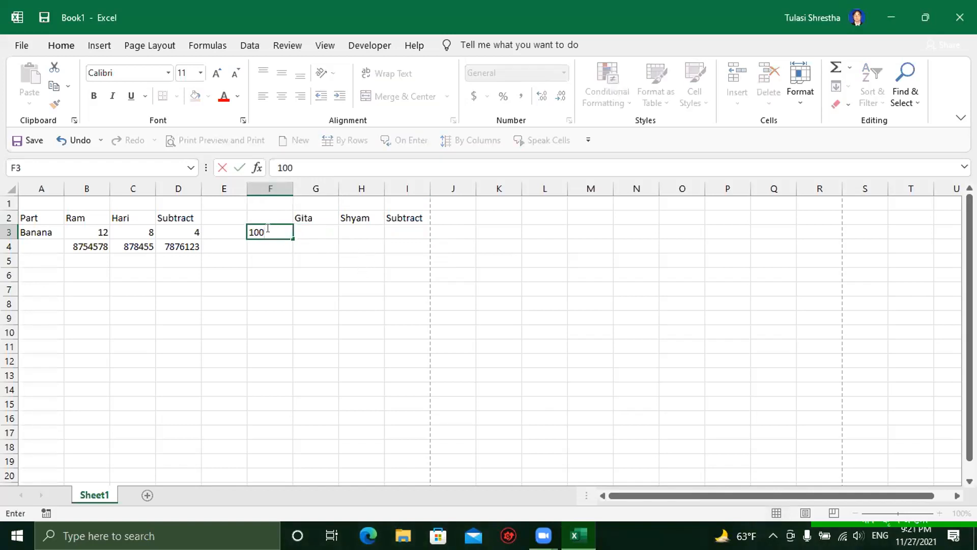
{"action": "key", "text": "Tab"}
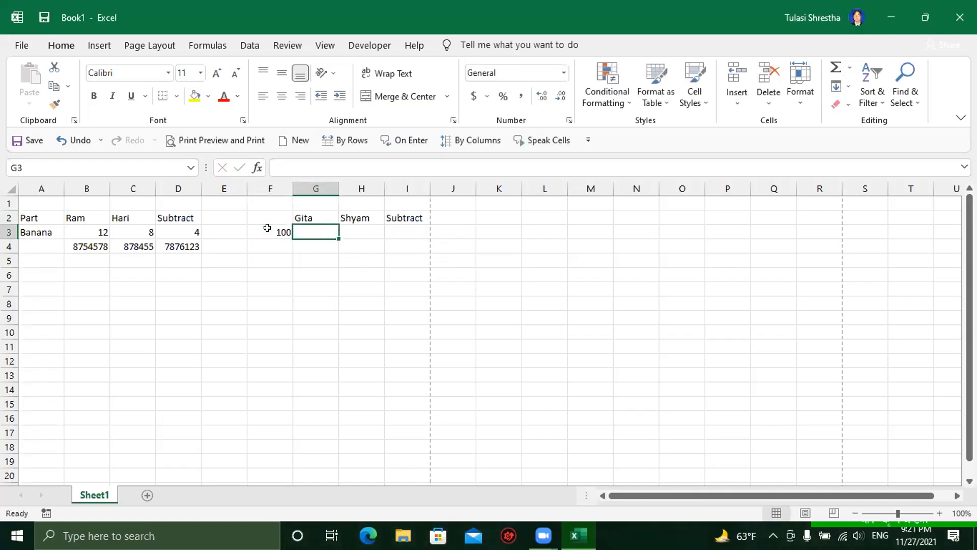
{"action": "type", "text": "78"}
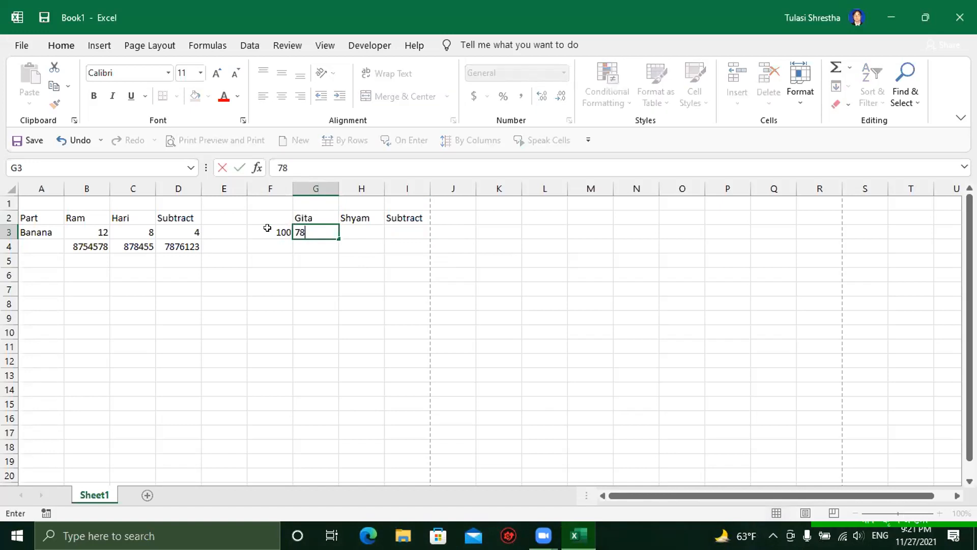
{"action": "key", "text": "Tab"}
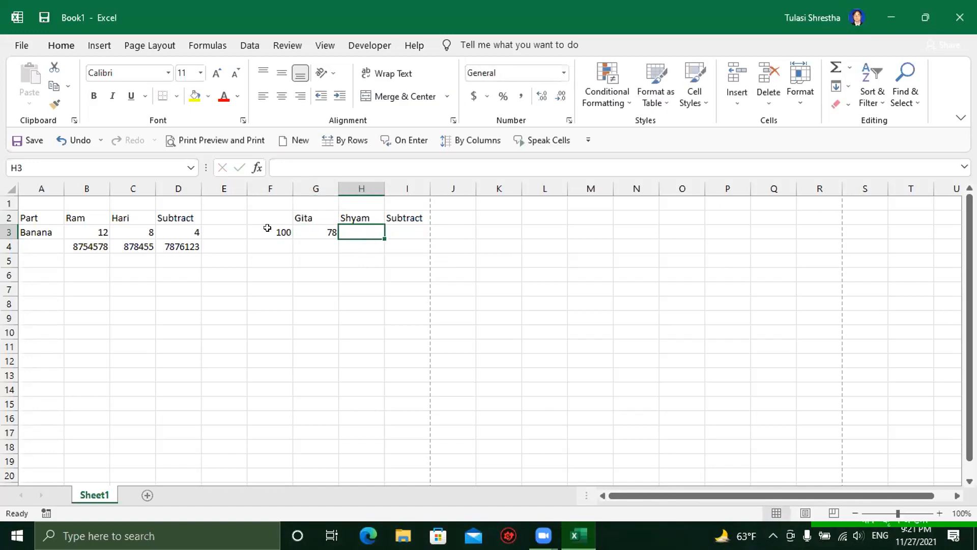
{"action": "type", "text": "2"}
{"action": "key", "text": "BackSpace"}
{"action": "type", "text": "55"}
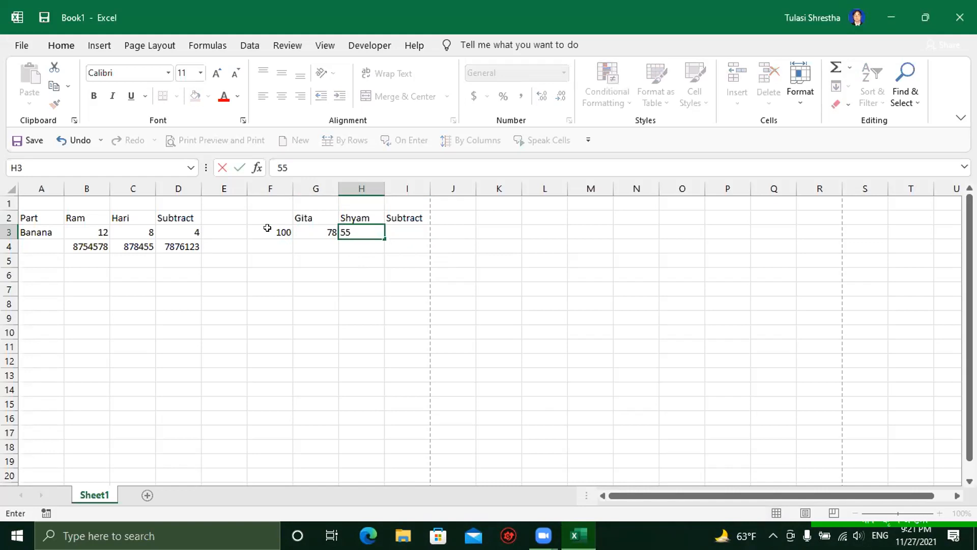
{"action": "key", "text": "Return"}
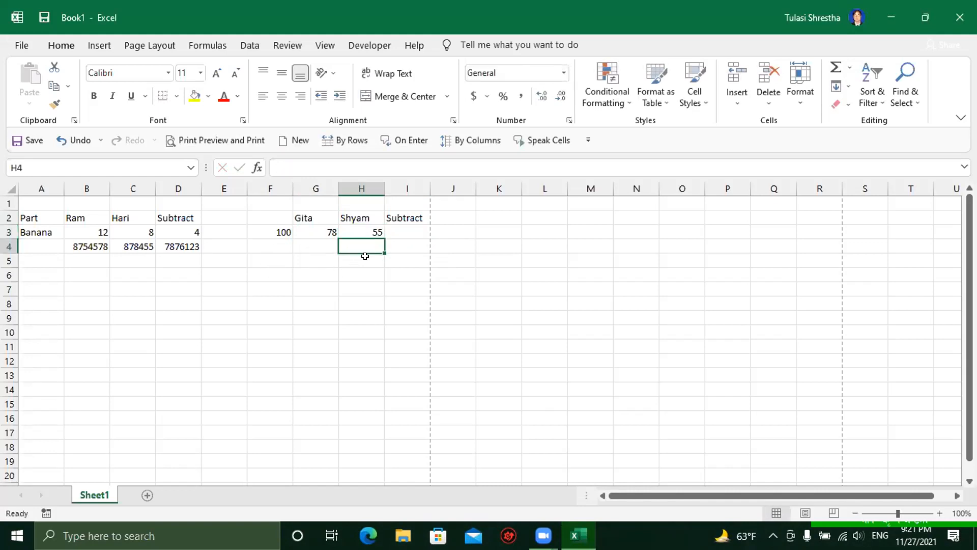
{"action": "left_click", "coordinate": [396, 227]}
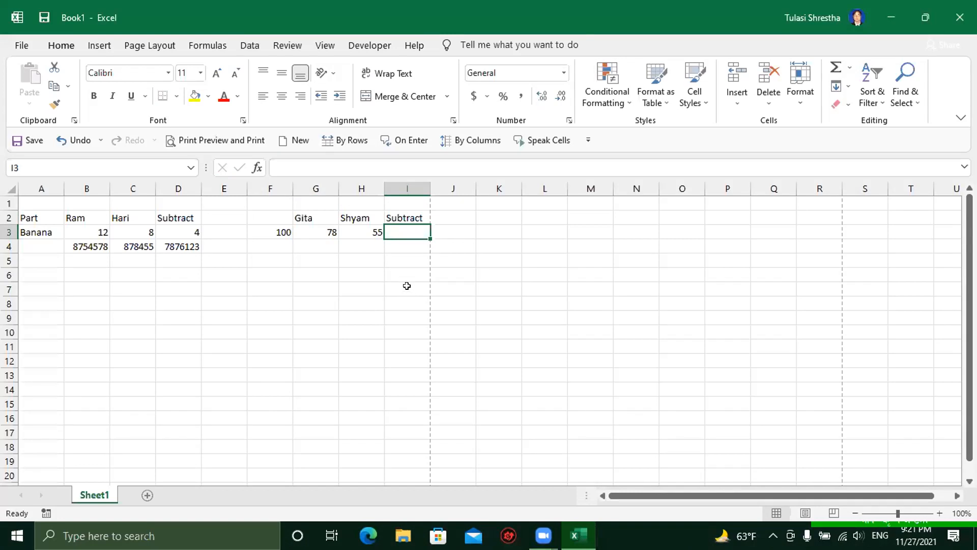
Step: Enter =G3-H3 in I3 so the Subtract cell shows 23
{"action": "type", "text": "="}
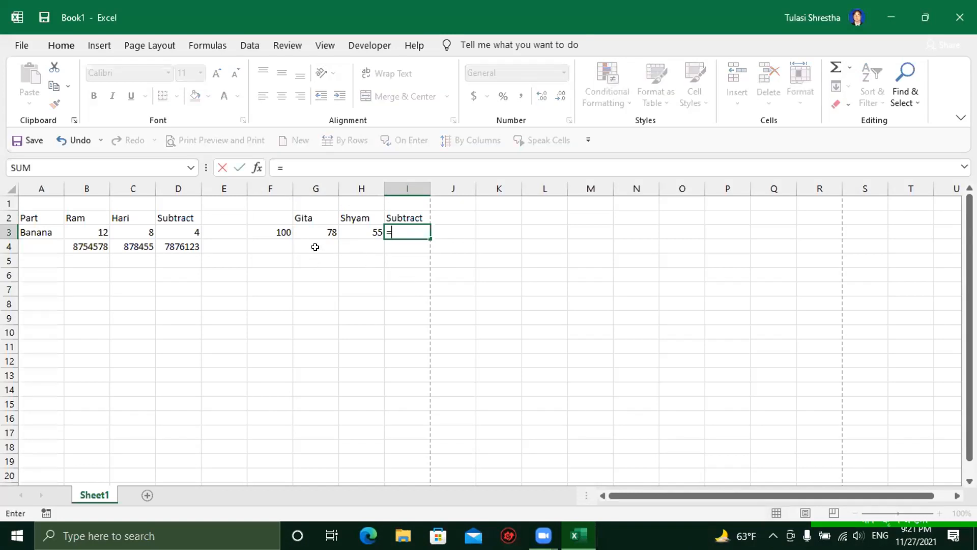
{"action": "left_click", "coordinate": [315, 230]}
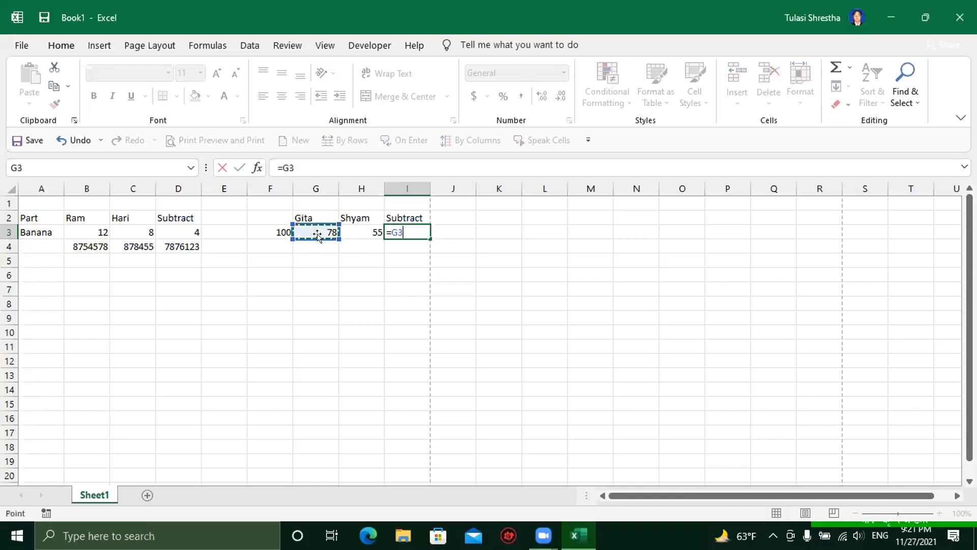
{"action": "type", "text": "-"}
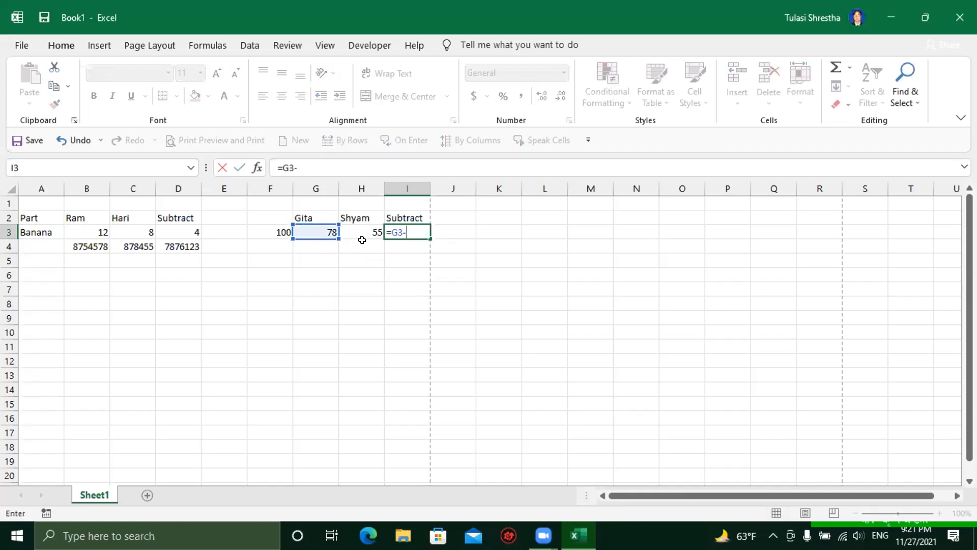
{"action": "left_click", "coordinate": [362, 230]}
{"action": "key", "text": "Return"}
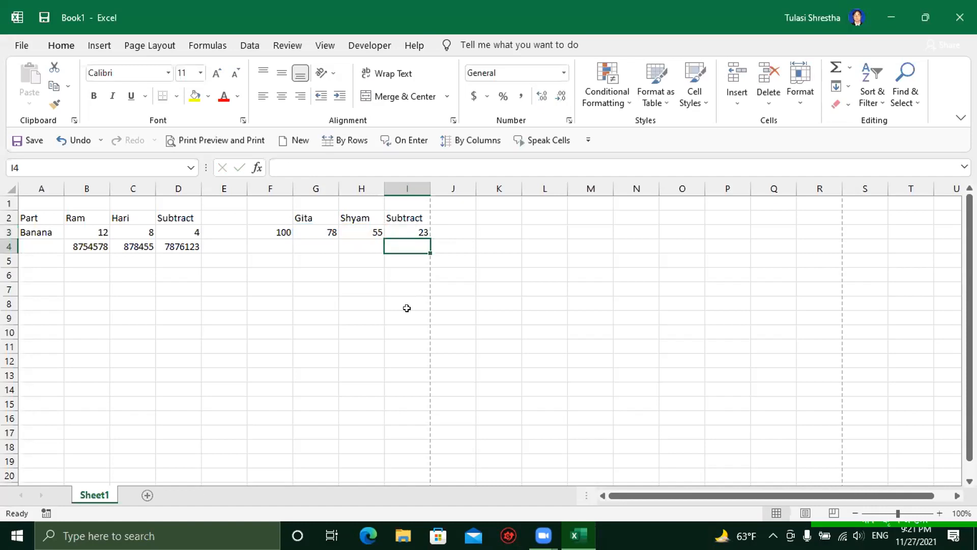
{"action": "left_click", "coordinate": [406, 227]}
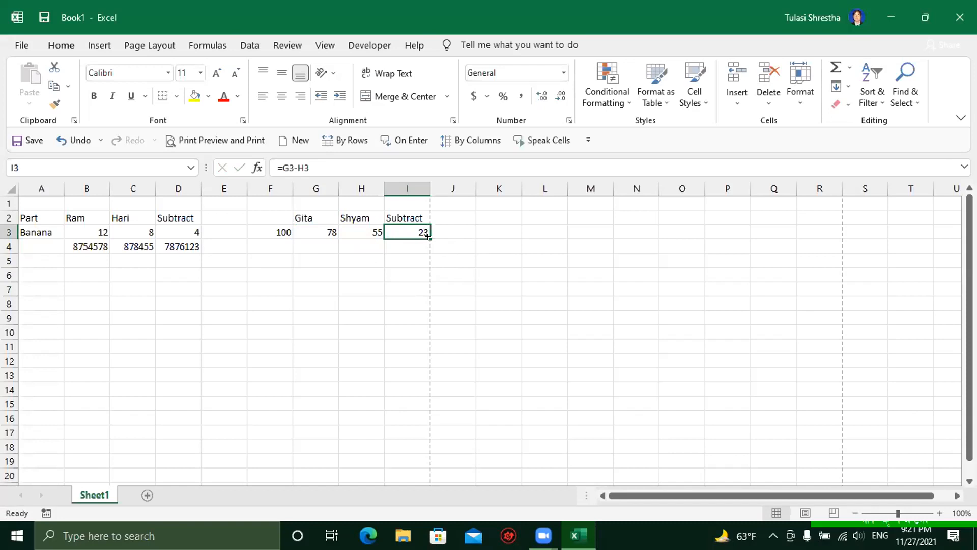
Step: Fill the I3 formula down through I11, giving 0 in rows 4–11
{"action": "left_click_drag", "start_coordinate": [428, 237], "coordinate": [428, 236]}
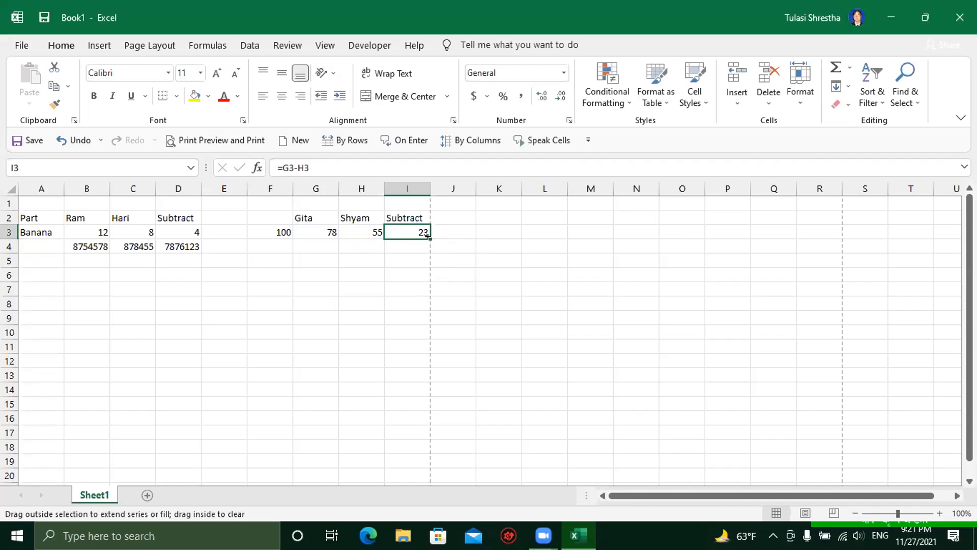
{"action": "left_click_drag", "start_coordinate": [428, 237], "coordinate": [423, 355]}
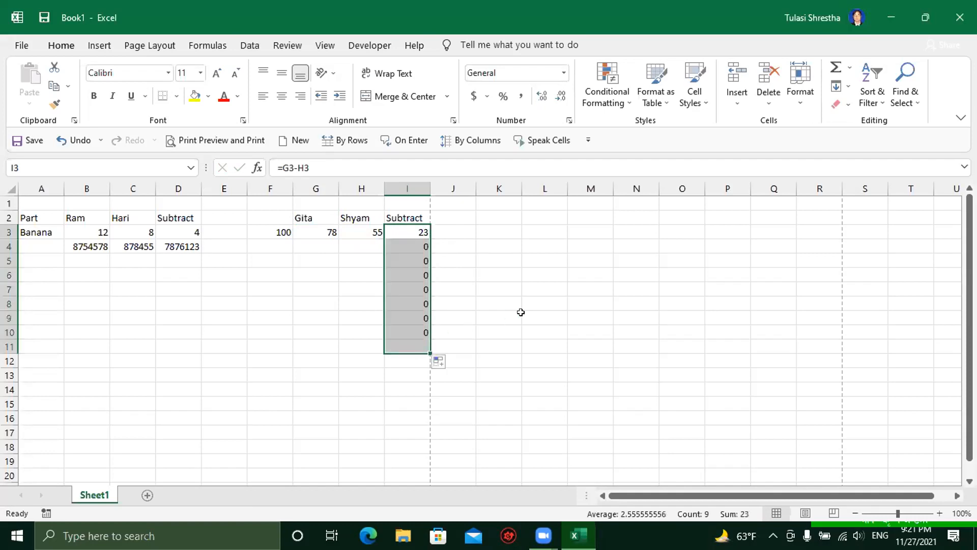
{"action": "left_click", "coordinate": [302, 244]}
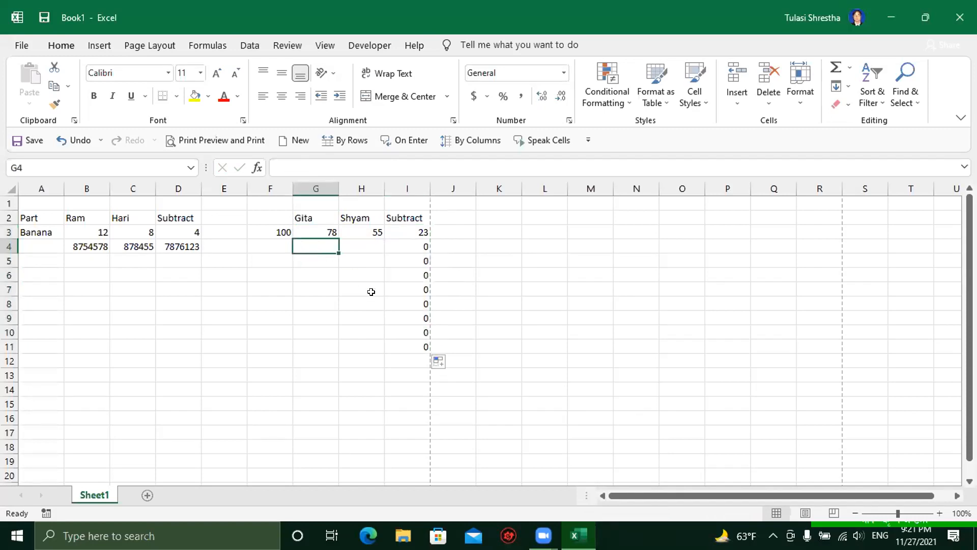
{"action": "type", "text": "78"}
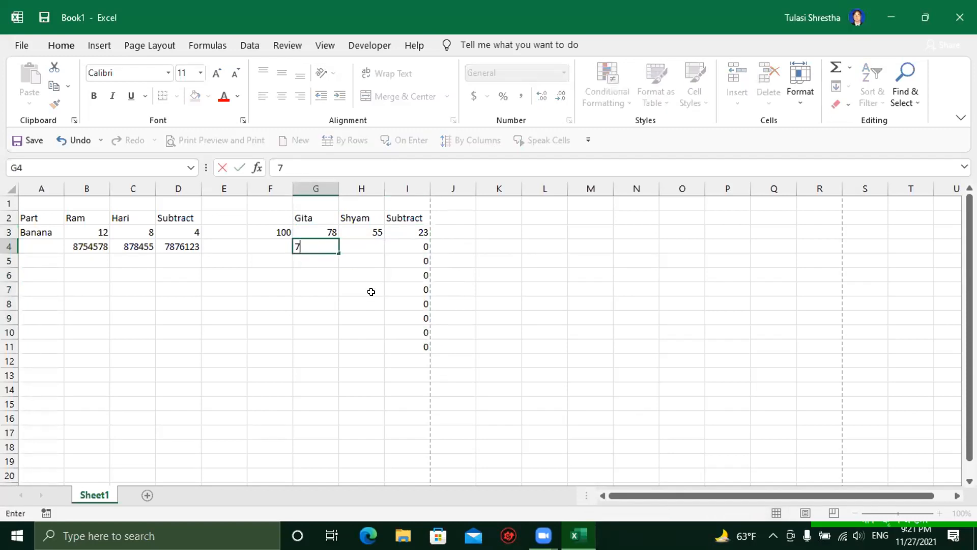
{"action": "key", "text": "BackSpace"}
{"action": "key", "text": "BackSpace"}
{"action": "type", "text": "75"}
{"action": "key", "text": "Return"}
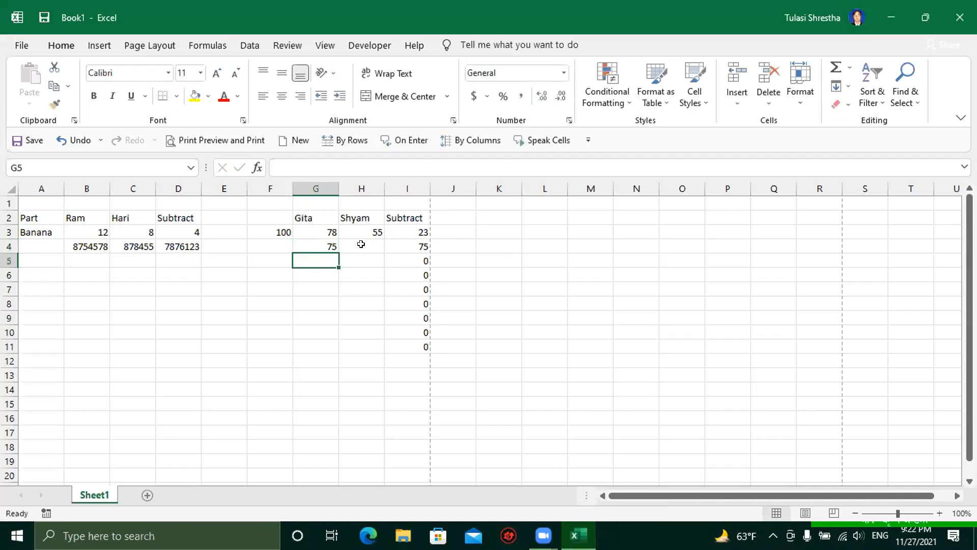
{"action": "left_click", "coordinate": [361, 246]}
{"action": "type", "text": "1"}
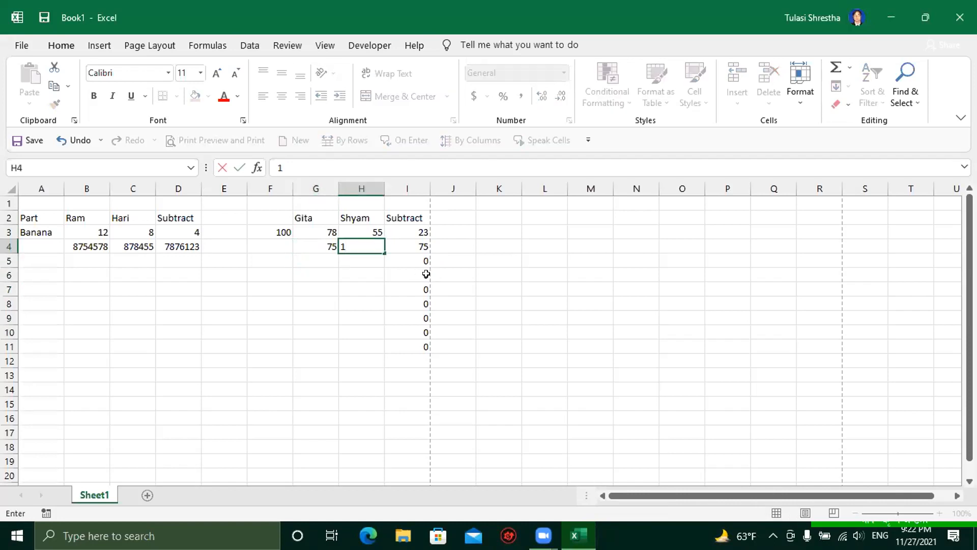
{"action": "type", "text": "00"}
{"action": "key", "text": "Return"}
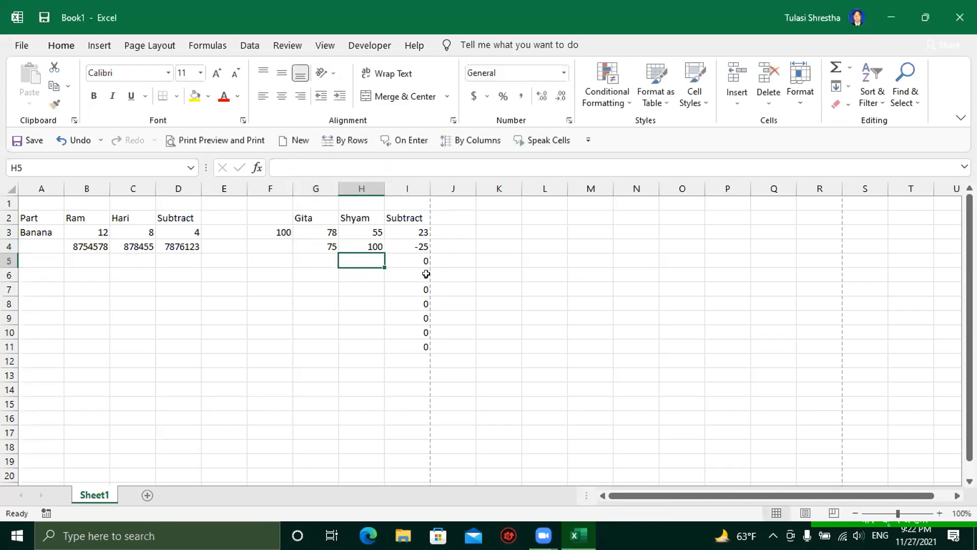
{"action": "left_click", "coordinate": [408, 248]}
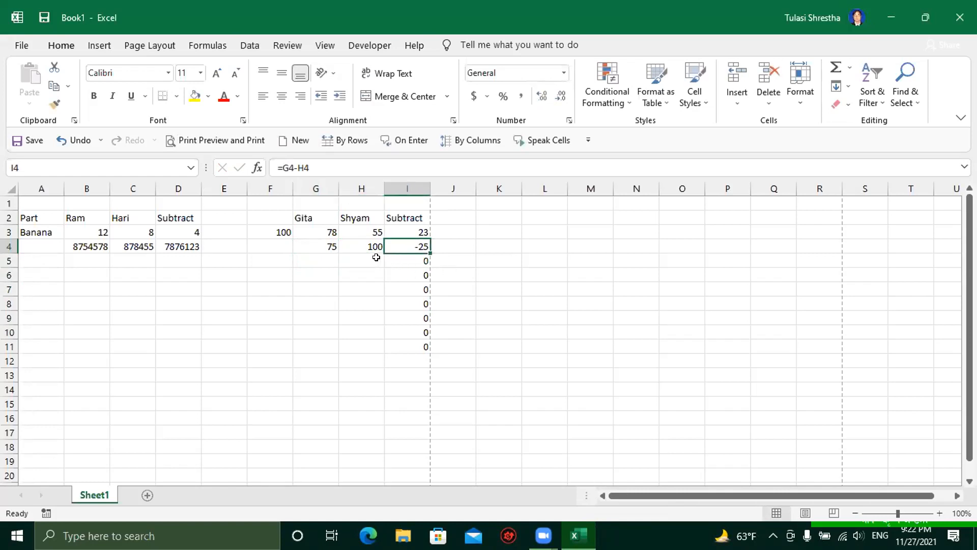
{"action": "left_click", "coordinate": [313, 247]}
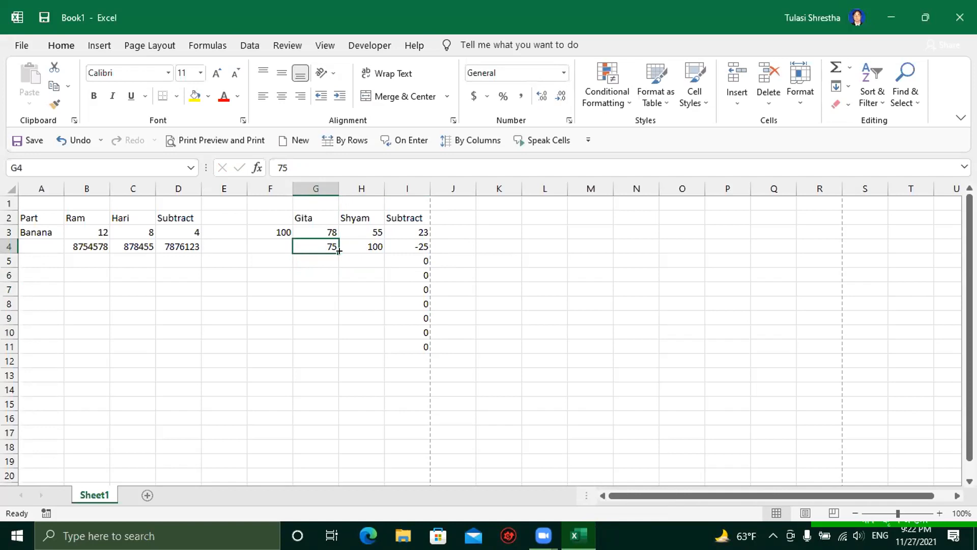
{"action": "left_click", "coordinate": [364, 247]}
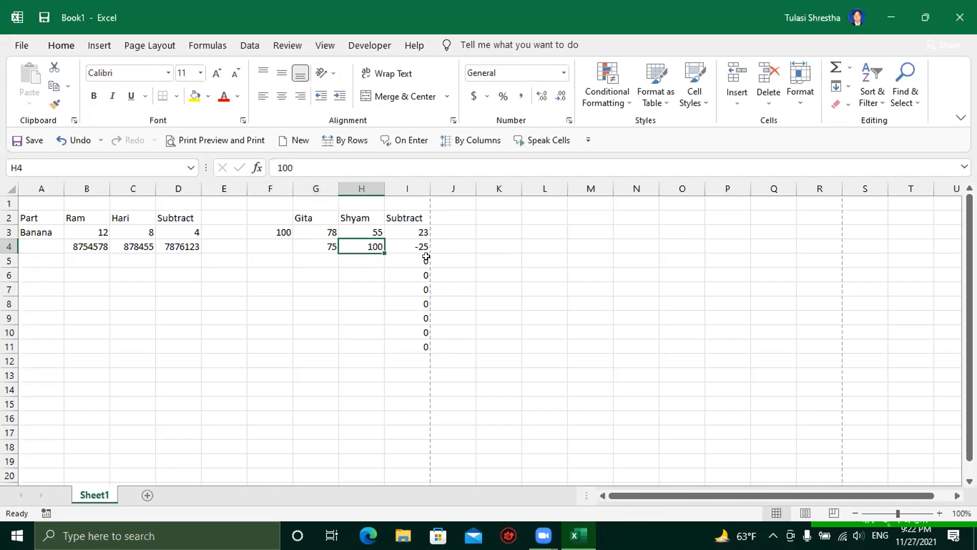
{"action": "left_click", "coordinate": [375, 302]}
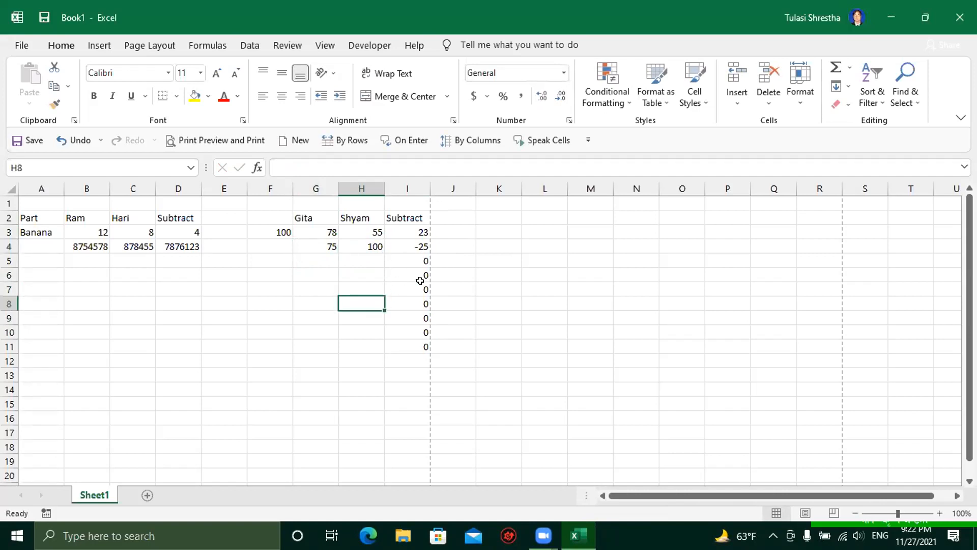
{"action": "left_click", "coordinate": [507, 222]}
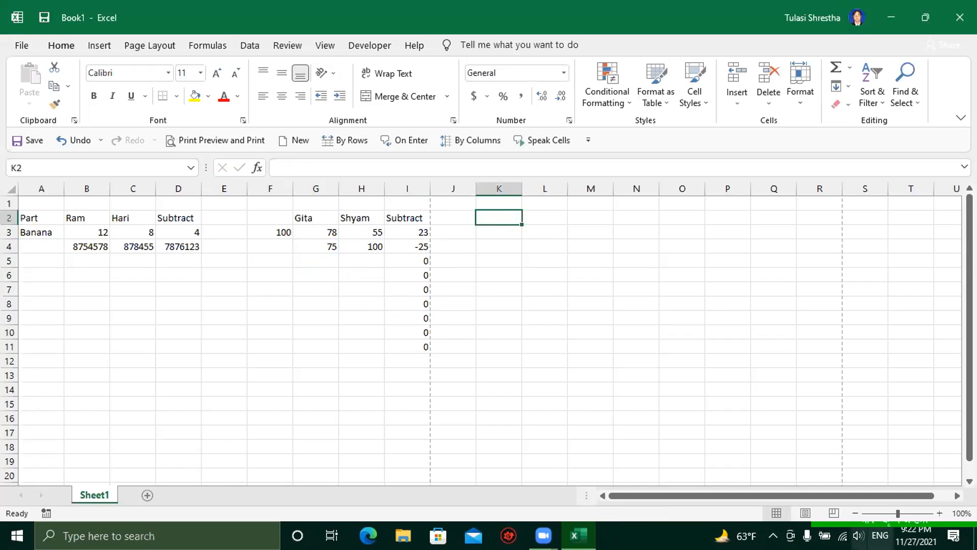
Step: Switch the keyboard input language to Nepali (Nepal) Unicode Traditional
{"action": "left_click", "coordinate": [880, 535]}
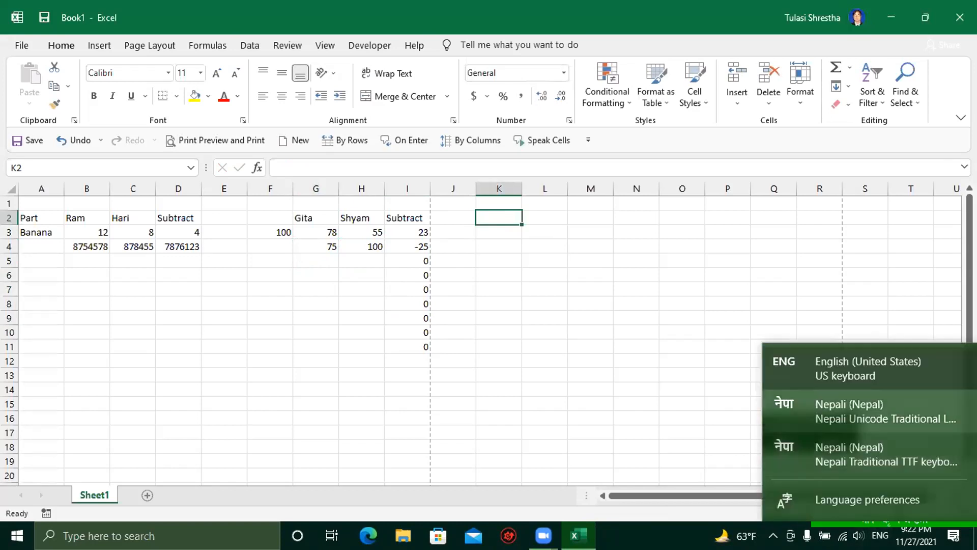
{"action": "left_click", "coordinate": [830, 396]}
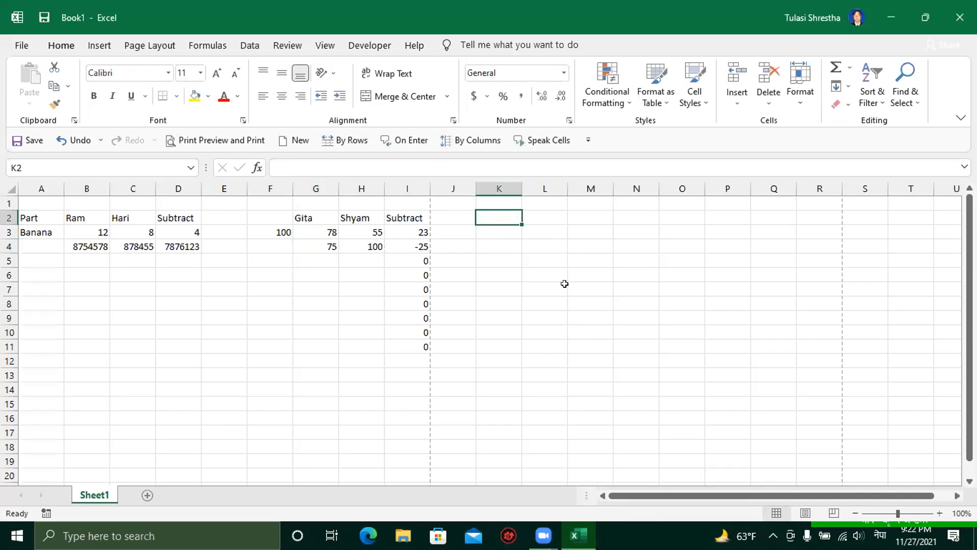
Step: Enter नाम in K2 and बेसिक तलब in L2, widening the columns to fit
{"action": "type", "text": "नाम"}
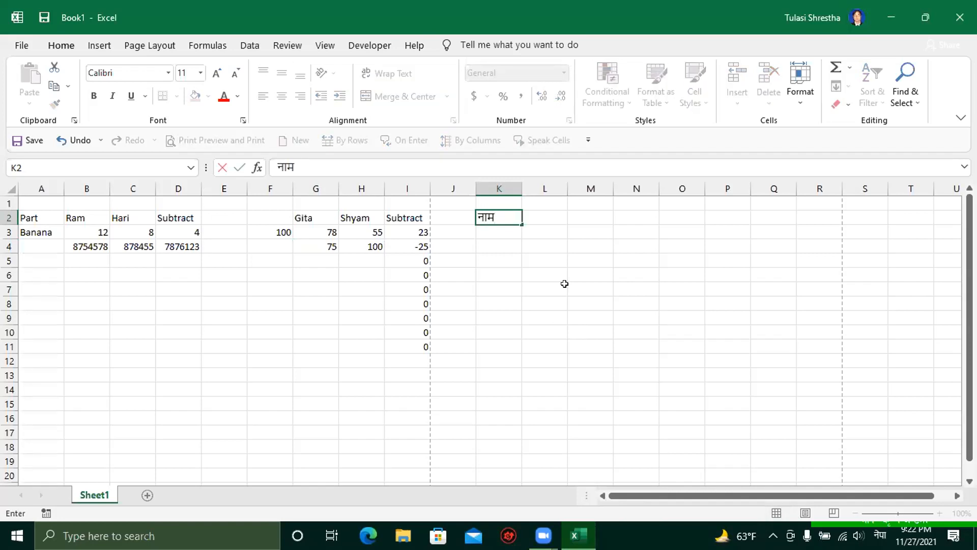
{"action": "key", "text": "Tab"}
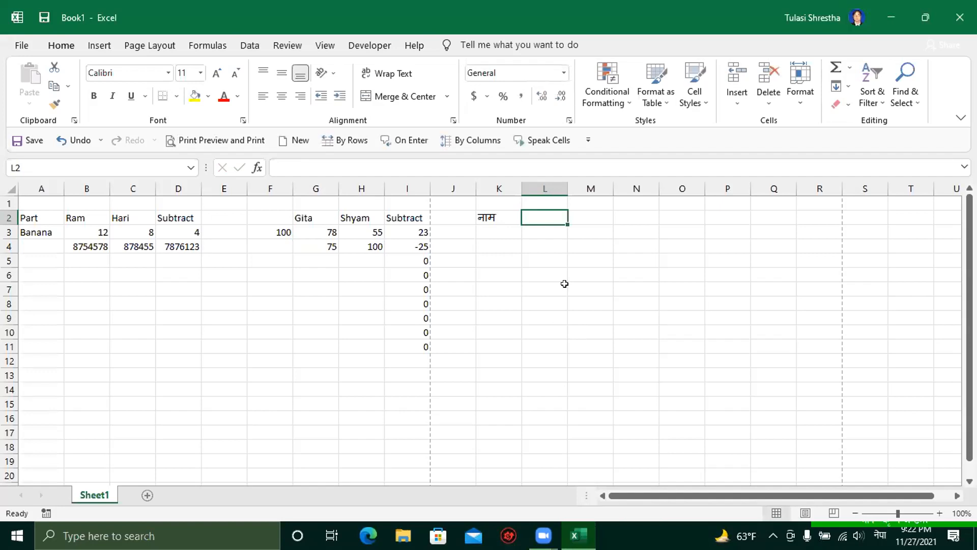
{"action": "type", "text": "मा"}
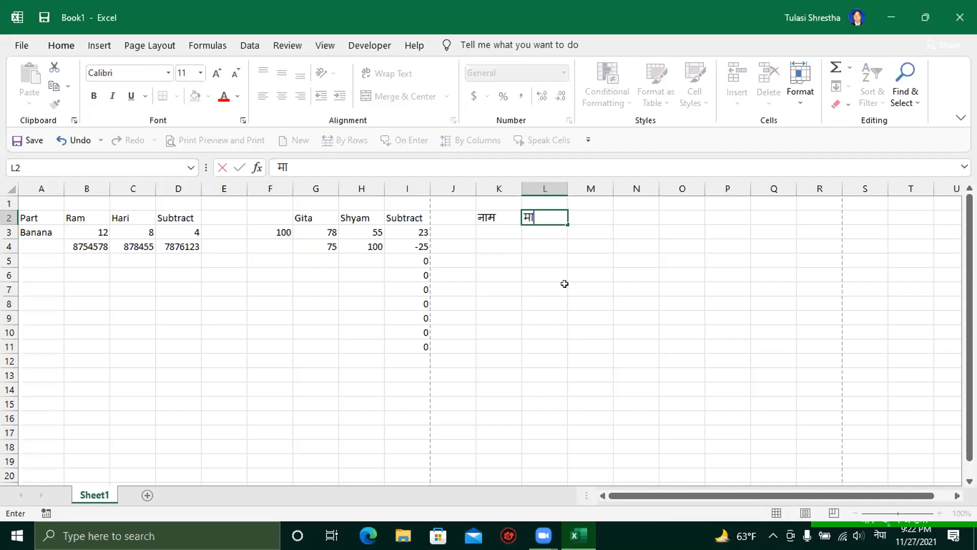
{"action": "key", "text": "BackSpace"}
{"action": "key", "text": "BackSpace"}
{"action": "type", "text": "बेसिक तलब"}
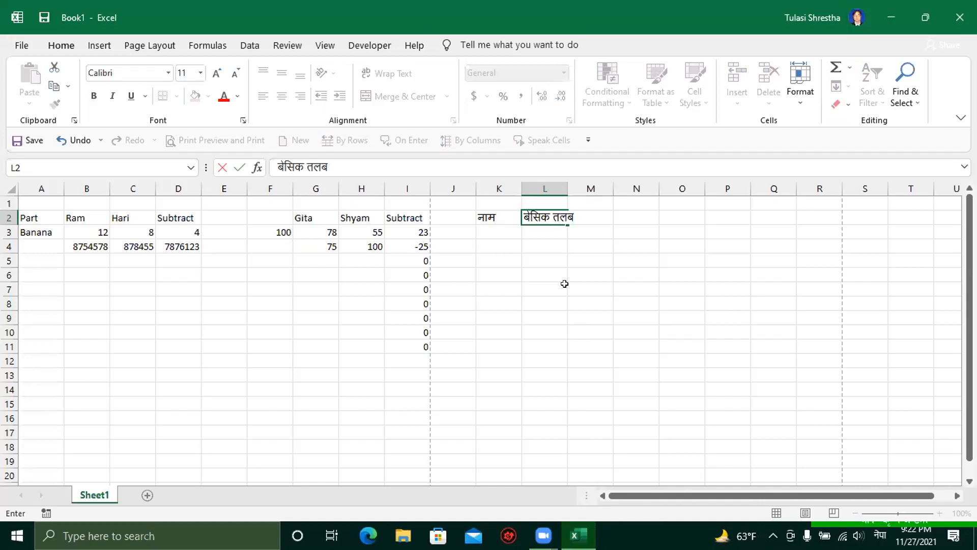
{"action": "key", "text": "Tab"}
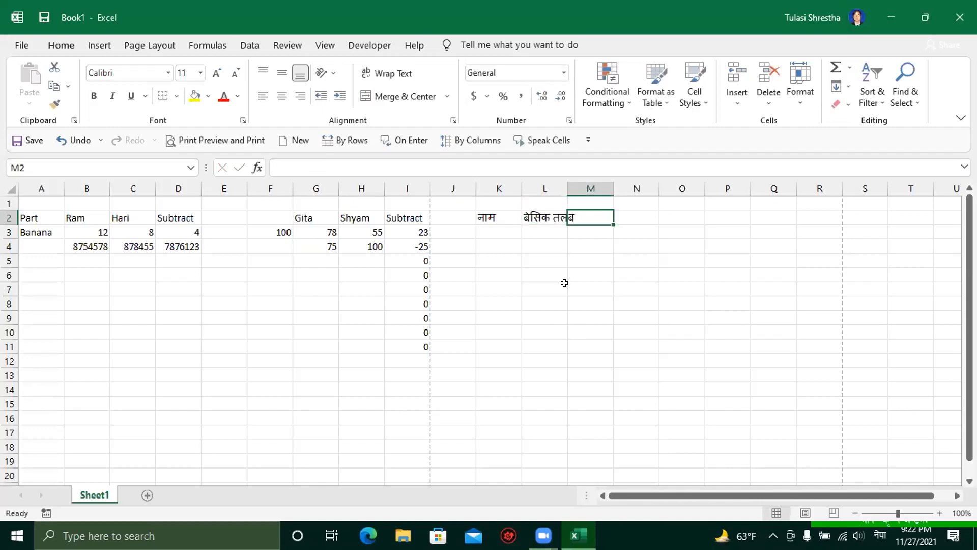
{"action": "left_click_drag", "start_coordinate": [612, 188], "coordinate": [624, 188]}
{"action": "left_click_drag", "start_coordinate": [565, 188], "coordinate": [578, 187]}
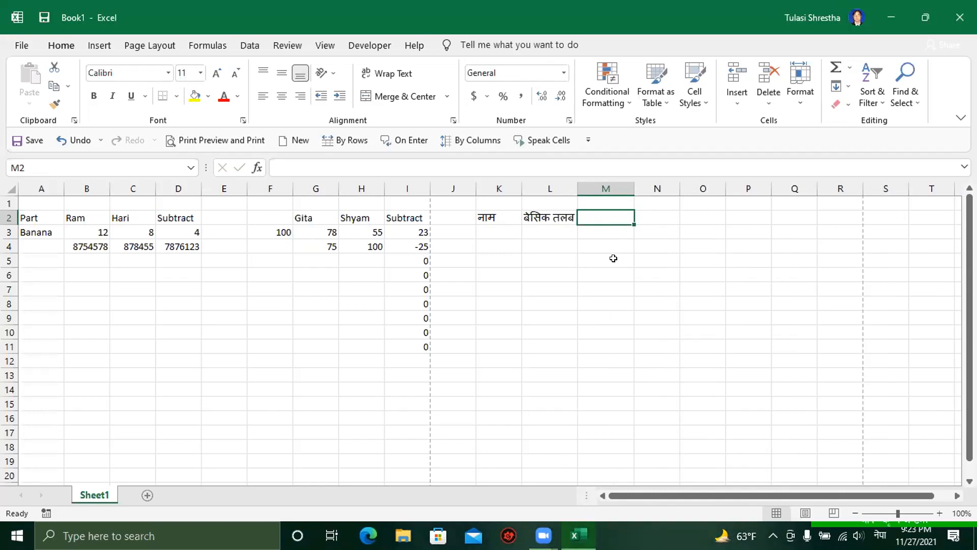
Step: Add सासु कर in M2 and रकम in N2, widen column L, heighten row 2, select K2:N2
{"action": "type", "text": "सा"}
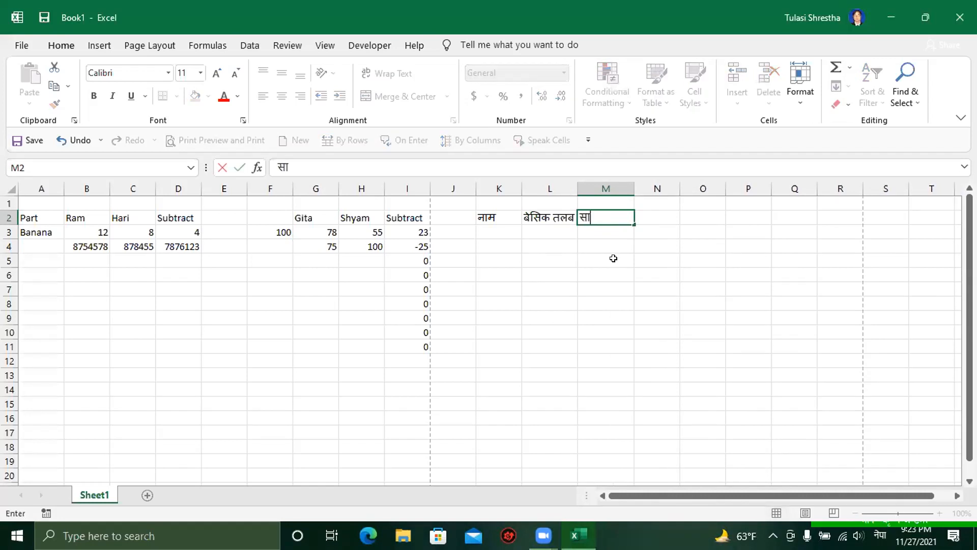
{"action": "type", "text": "सुक"}
{"action": "key", "text": "BackSpace"}
{"action": "type", "text": "कर"}
{"action": "key", "text": "Return"}
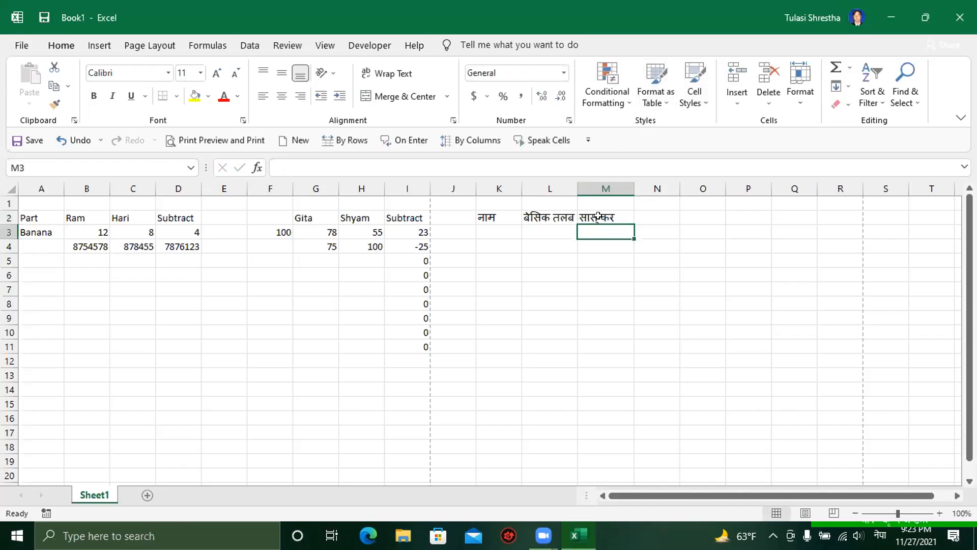
{"action": "left_click_drag", "start_coordinate": [578, 186], "coordinate": [647, 184]}
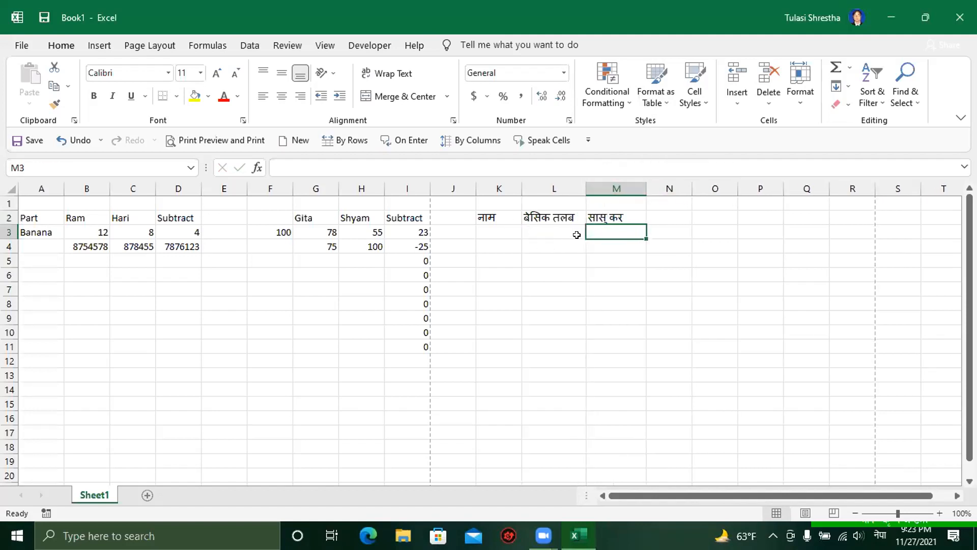
{"action": "left_click", "coordinate": [660, 217]}
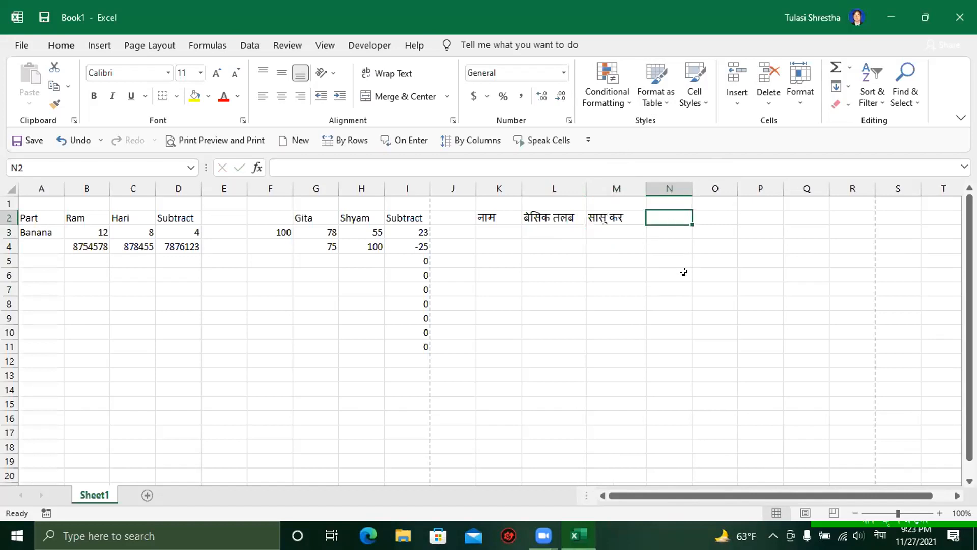
{"action": "type", "text": "रकम"}
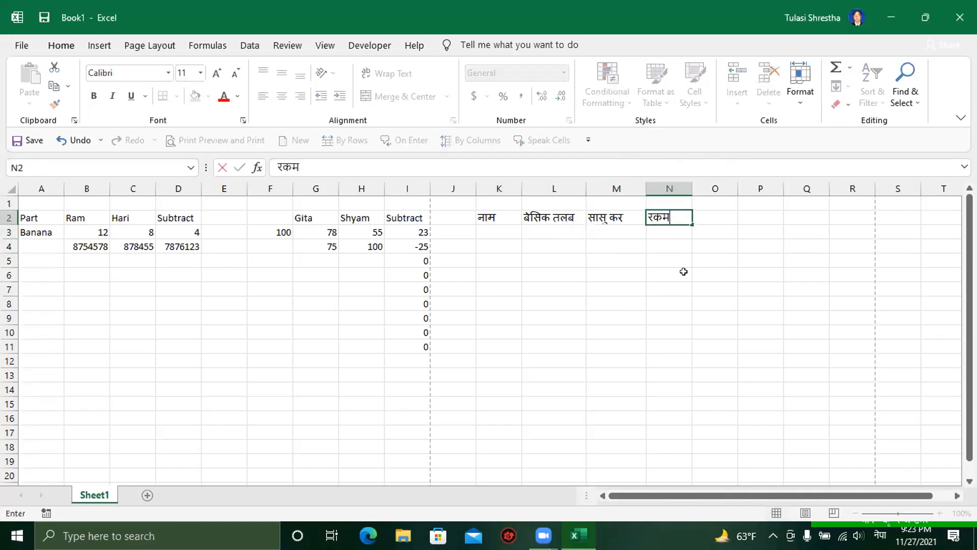
{"action": "key", "text": "Return"}
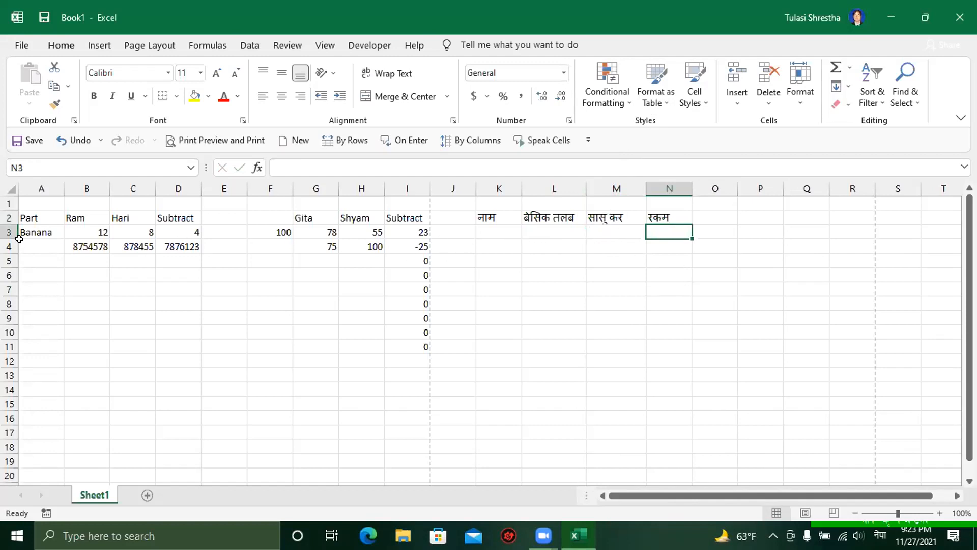
{"action": "mouse_move", "coordinate": [9, 239]}
{"action": "left_mouse_down"}
{"action": "mouse_move", "coordinate": [7, 215]}
{"action": "mouse_move", "coordinate": [5, 225]}
{"action": "left_mouse_up"}
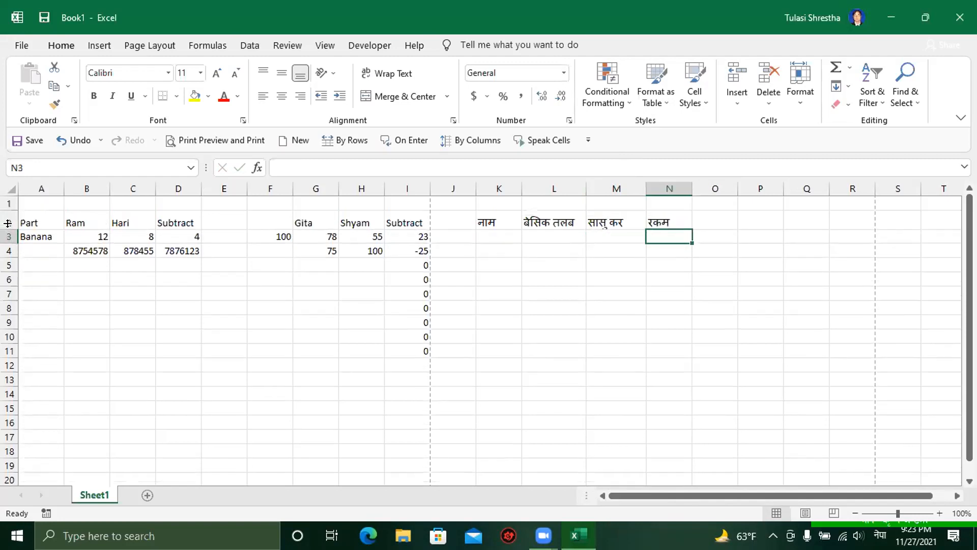
{"action": "left_click_drag", "start_coordinate": [481, 218], "coordinate": [661, 211]}
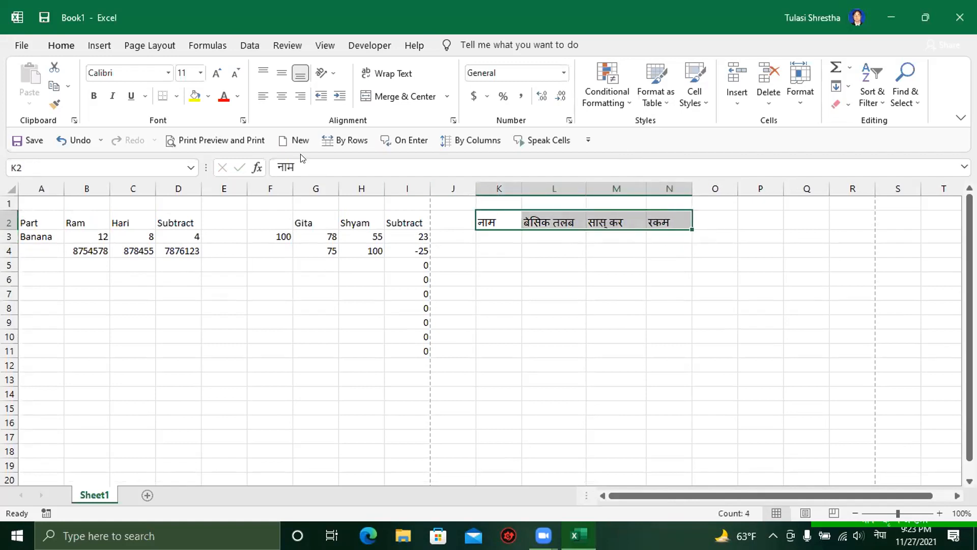
Step: Vertically centre the K2:N2 headings and enter the first employee's name in K3
{"action": "left_click", "coordinate": [279, 75]}
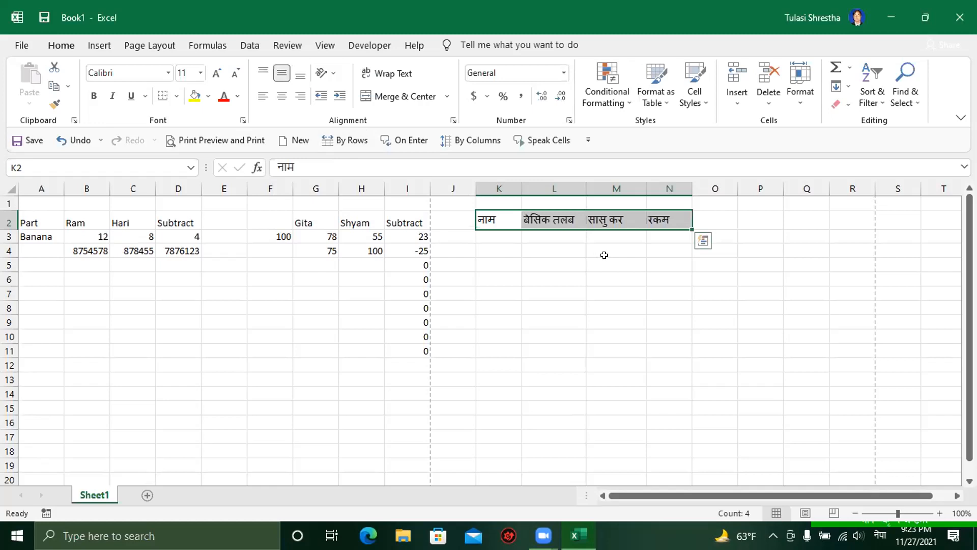
{"action": "left_click", "coordinate": [485, 238]}
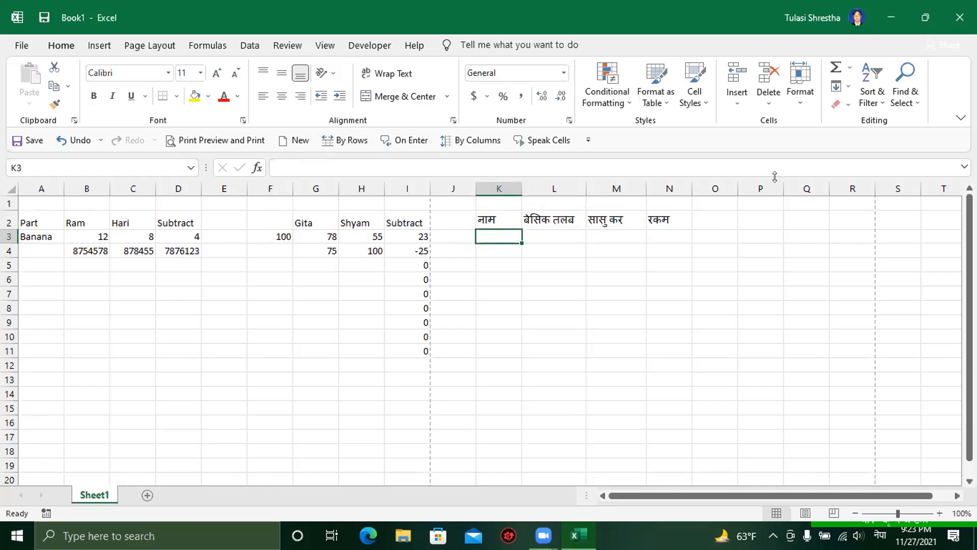
{"action": "type", "text": "राज"}
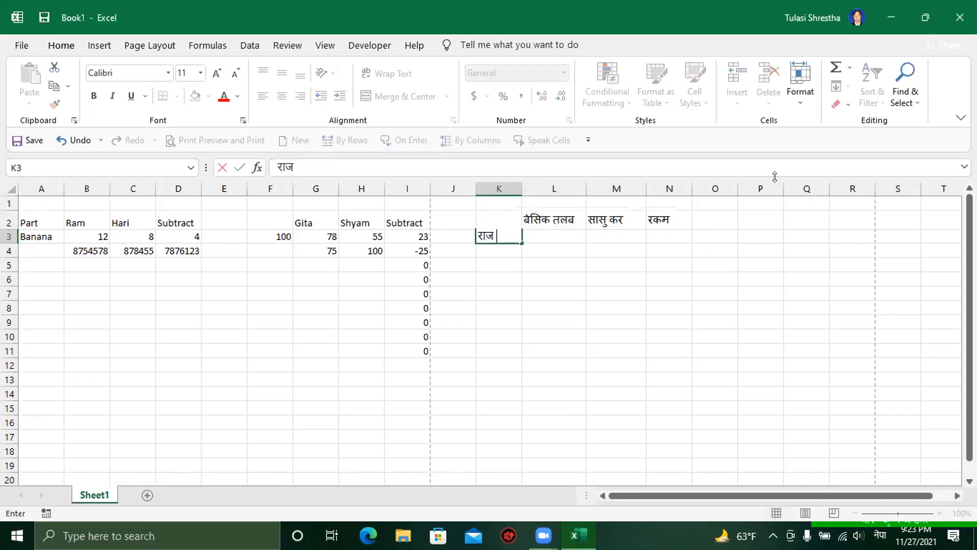
{"action": "type", "text": " सर"}
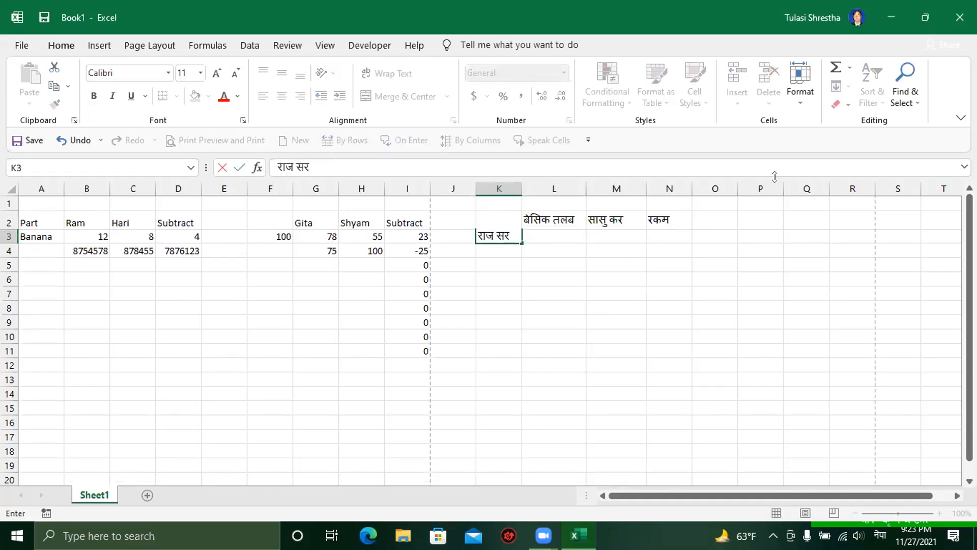
{"action": "key", "text": "Return"}
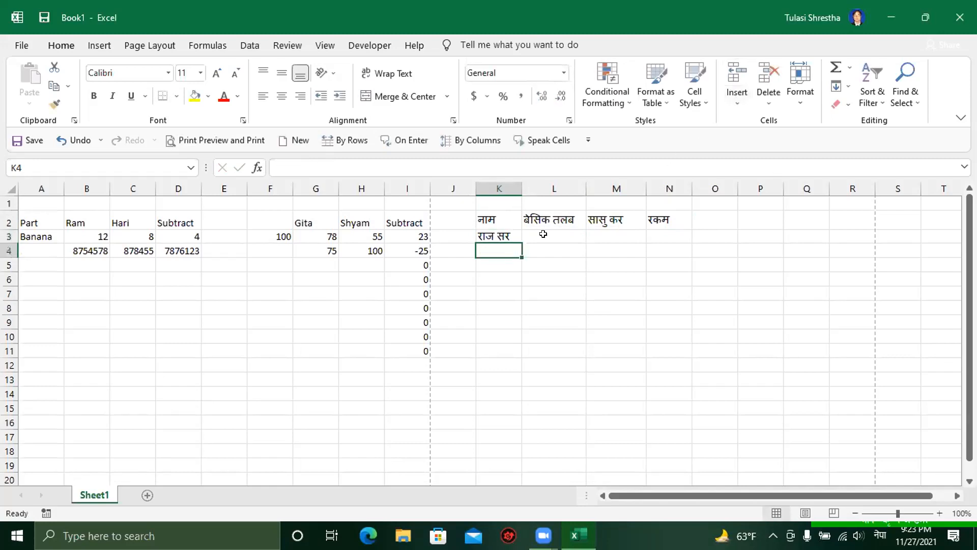
Step: Enter basic salary 28610 in L3 and tax 286.10 in M3
{"action": "left_click", "coordinate": [543, 234]}
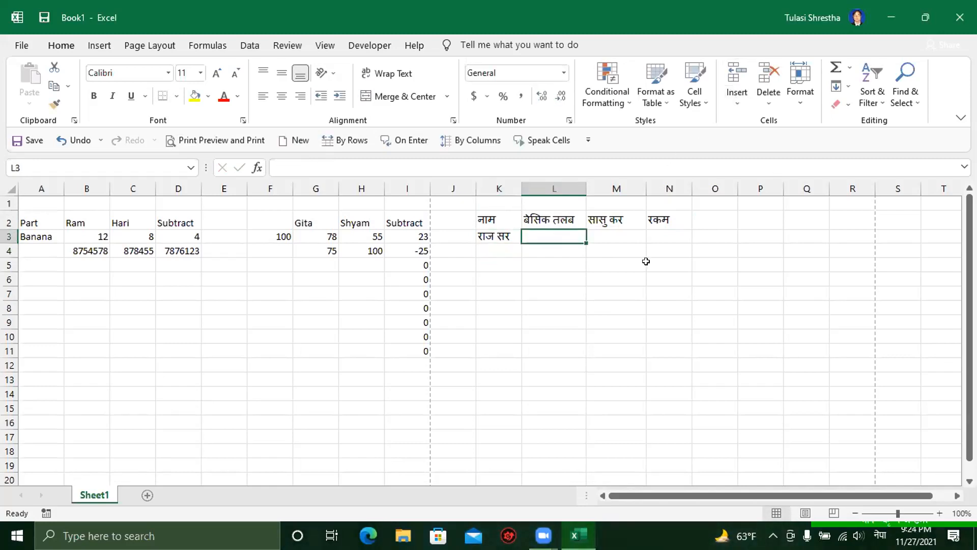
{"action": "type", "text": "28"}
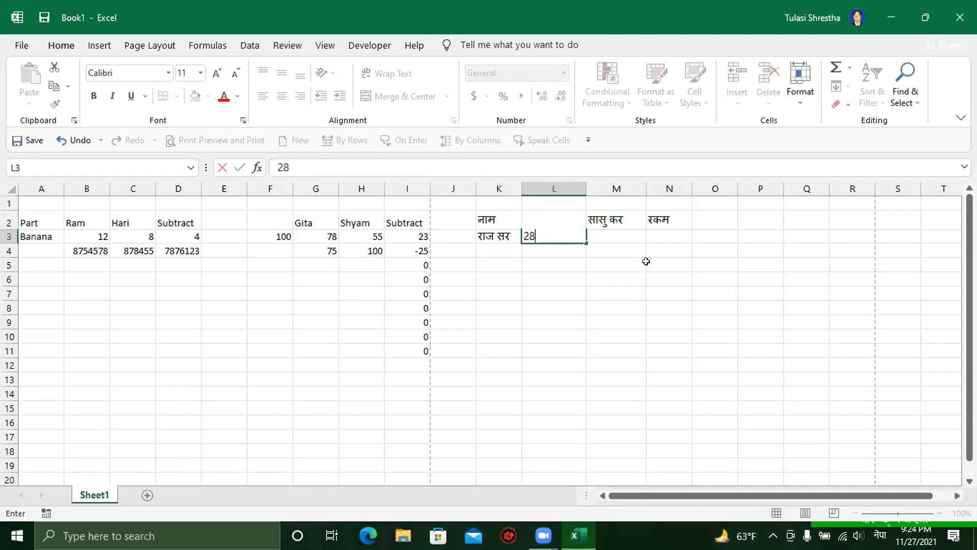
{"action": "type", "text": "610"}
{"action": "key", "text": "Return"}
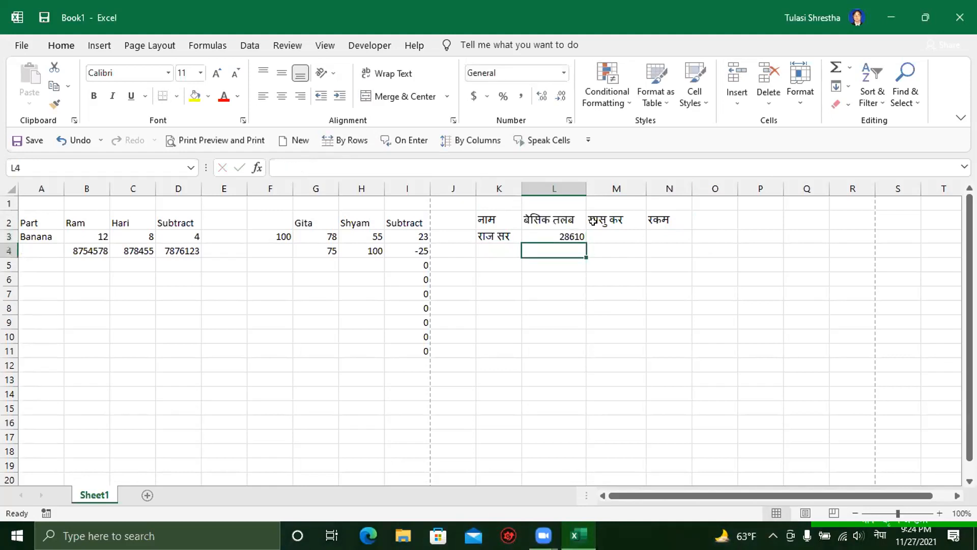
{"action": "left_click", "coordinate": [594, 234]}
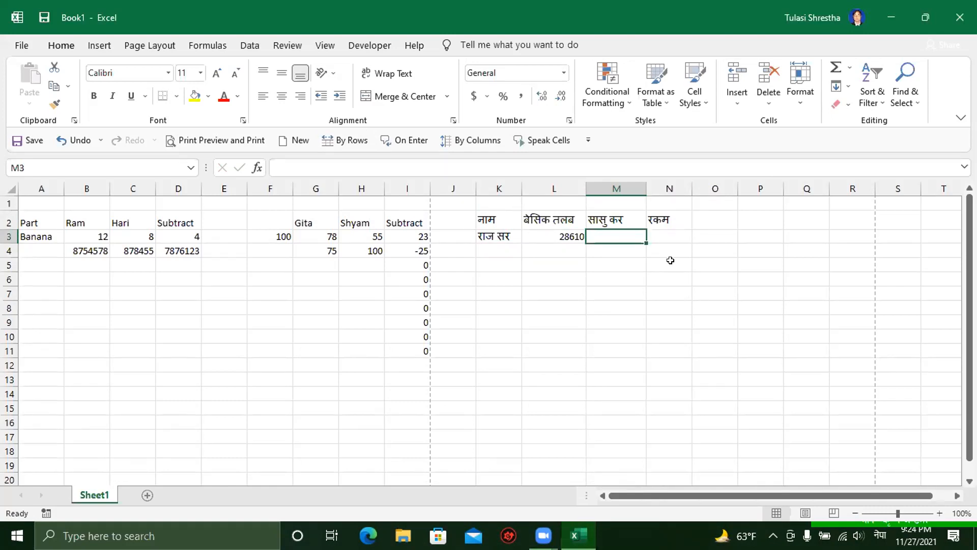
{"action": "type", "text": "286"}
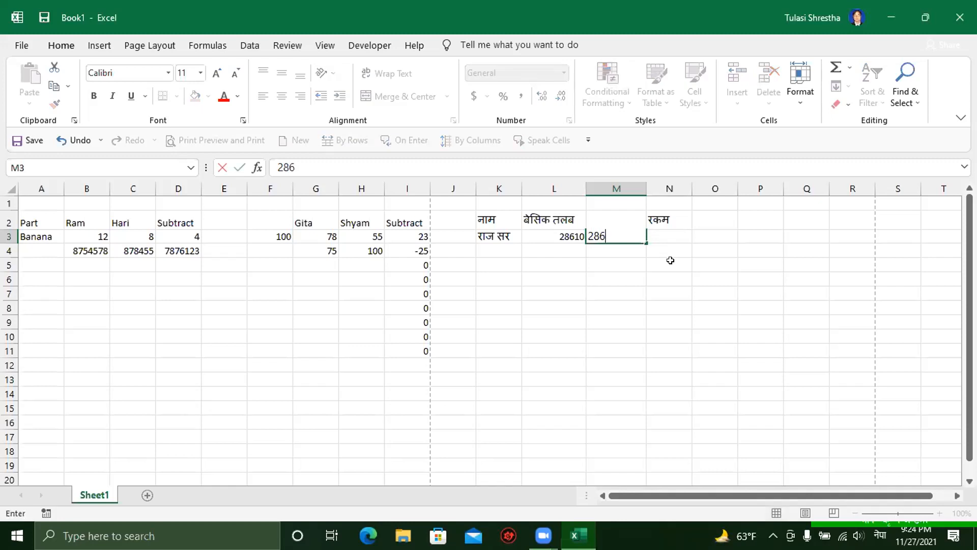
{"action": "type", "text": ".10"}
{"action": "key", "text": "Return"}
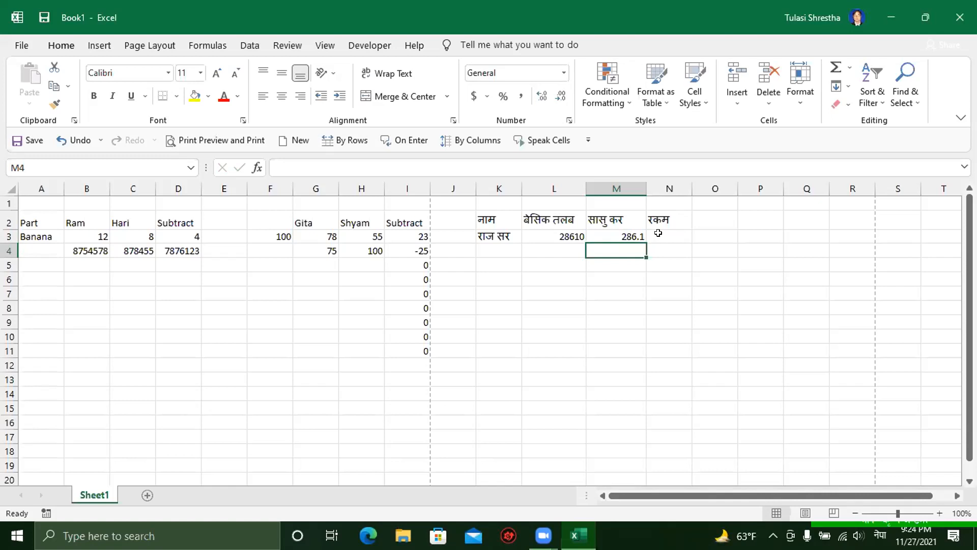
{"action": "left_click", "coordinate": [659, 233]}
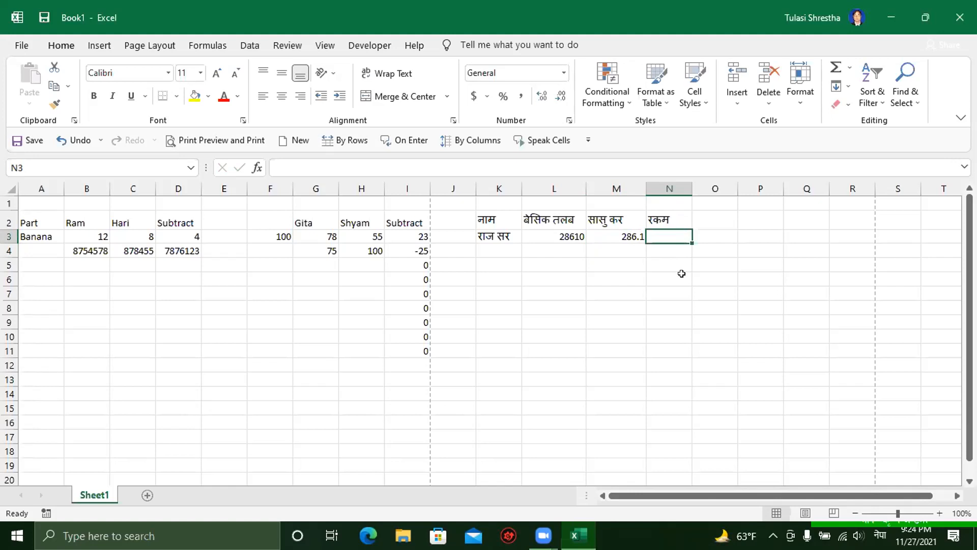
Step: Clear the stray periods typed into N3 and switch the input language
{"action": "type", "text": "."}
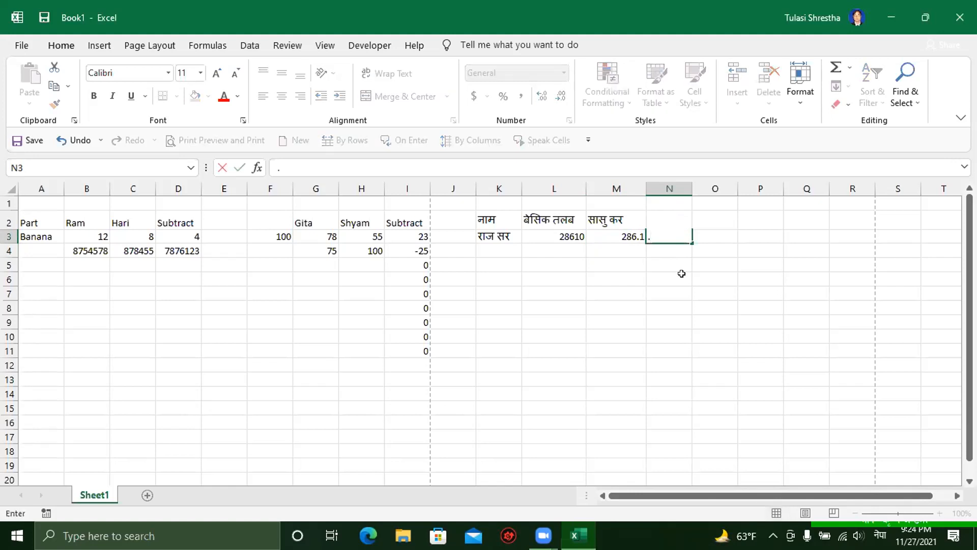
{"action": "key", "text": "BackSpace"}
{"action": "left_click", "coordinate": [608, 262]}
{"action": "left_click", "coordinate": [654, 237]}
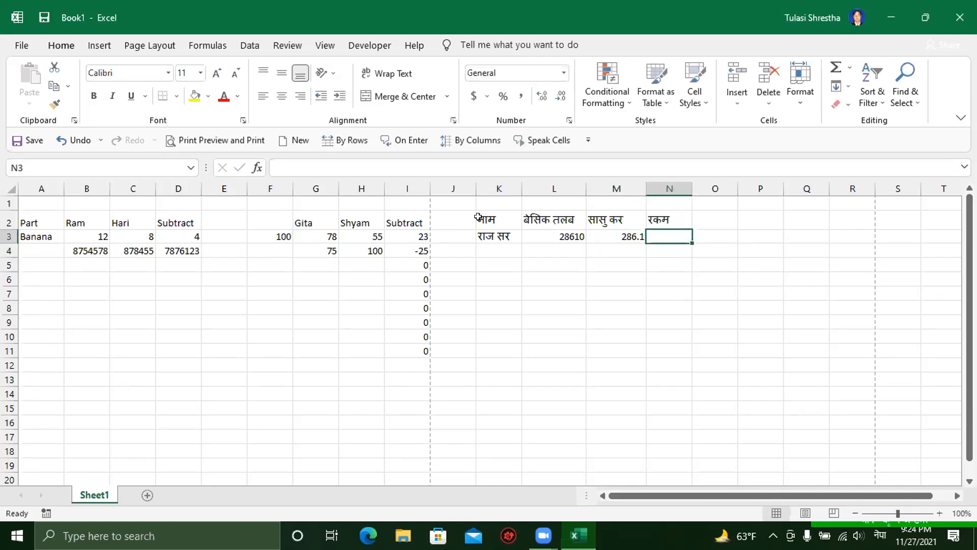
{"action": "type", "text": "."}
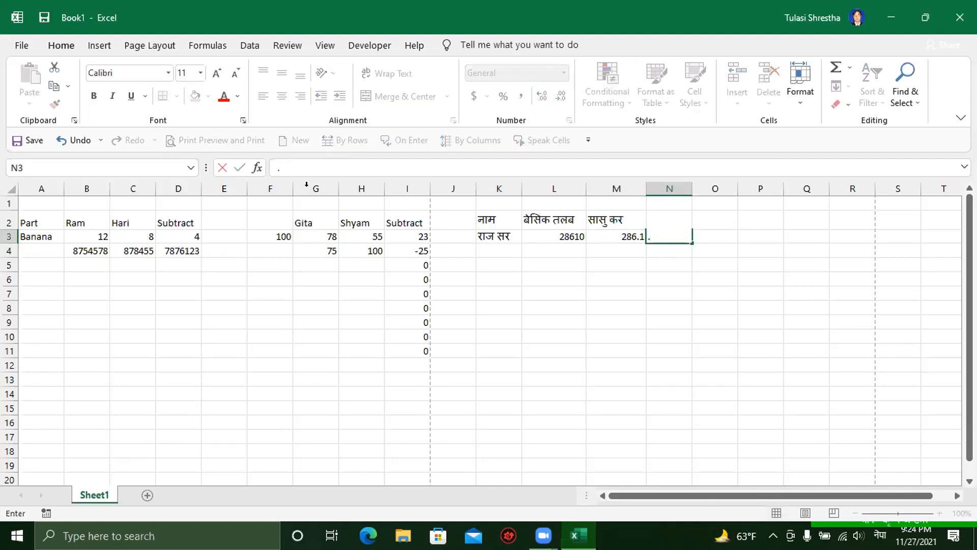
{"action": "left_click", "coordinate": [553, 235]}
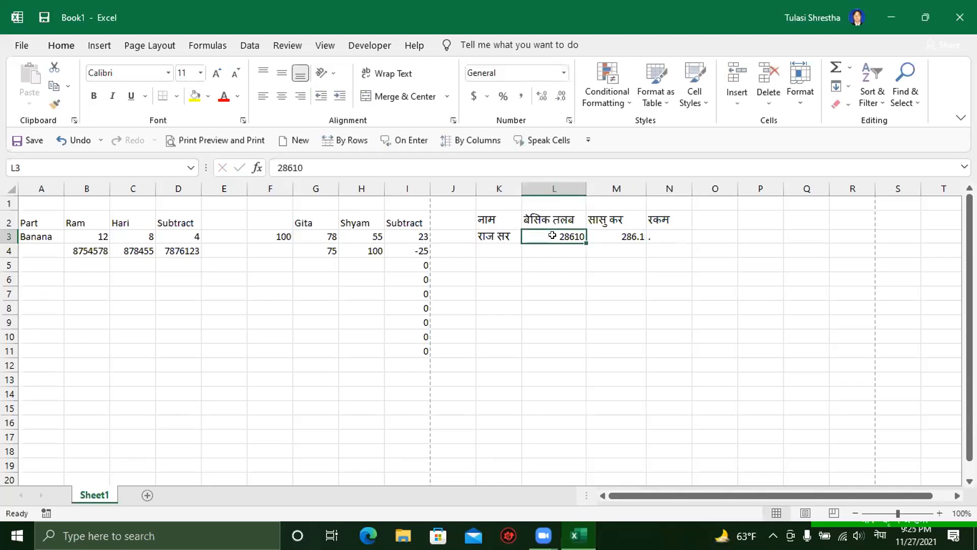
{"action": "left_click", "coordinate": [658, 235]}
{"action": "type", "text": "."}
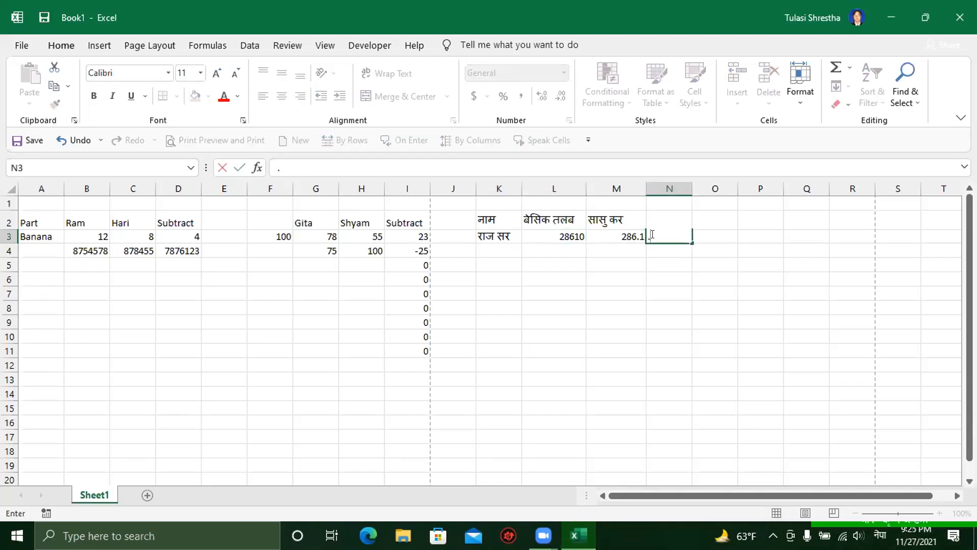
{"action": "key", "text": "super+space"}
Step: Enter =L3-M3 in N3 so the net amount shows 28323.9
{"action": "type", "text": "="}
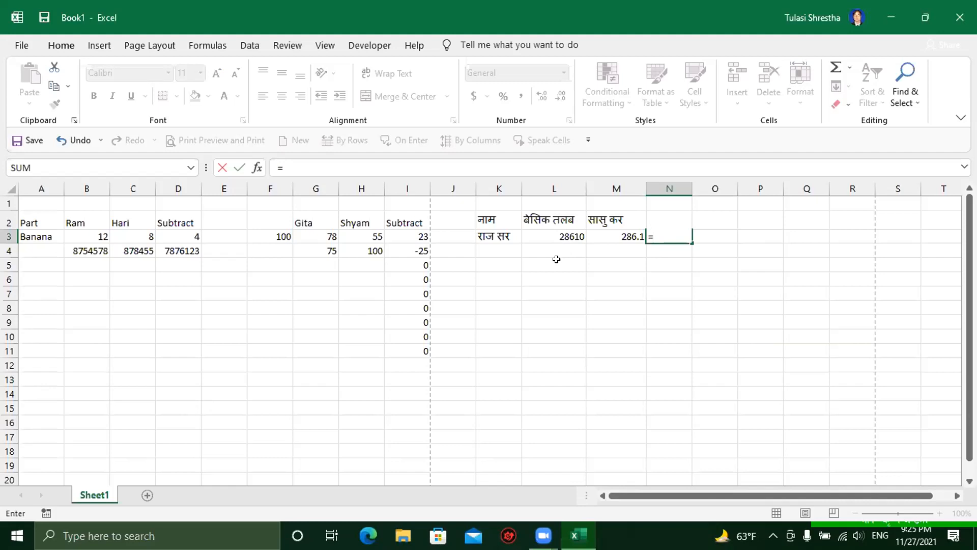
{"action": "left_click", "coordinate": [557, 236]}
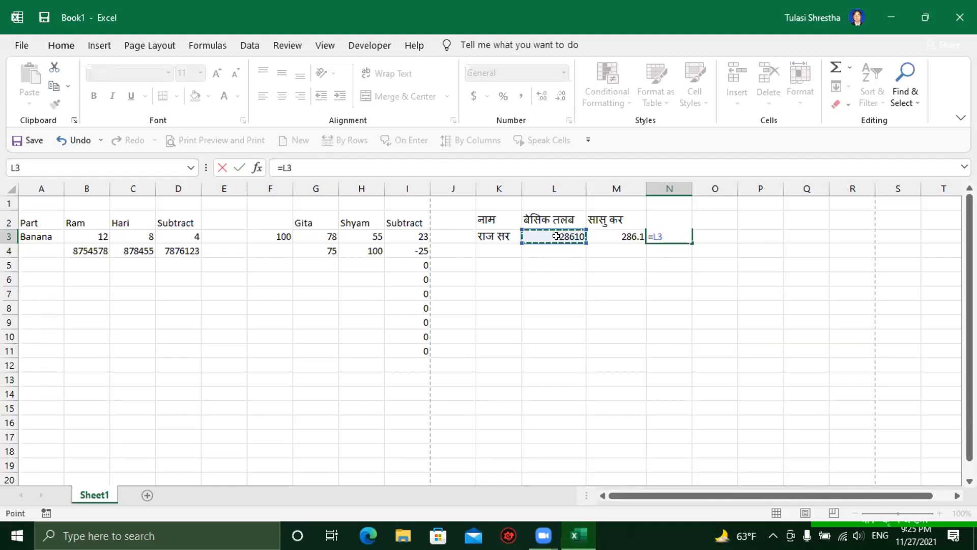
{"action": "type", "text": "-"}
{"action": "left_click", "coordinate": [613, 236]}
{"action": "key", "text": "Return"}
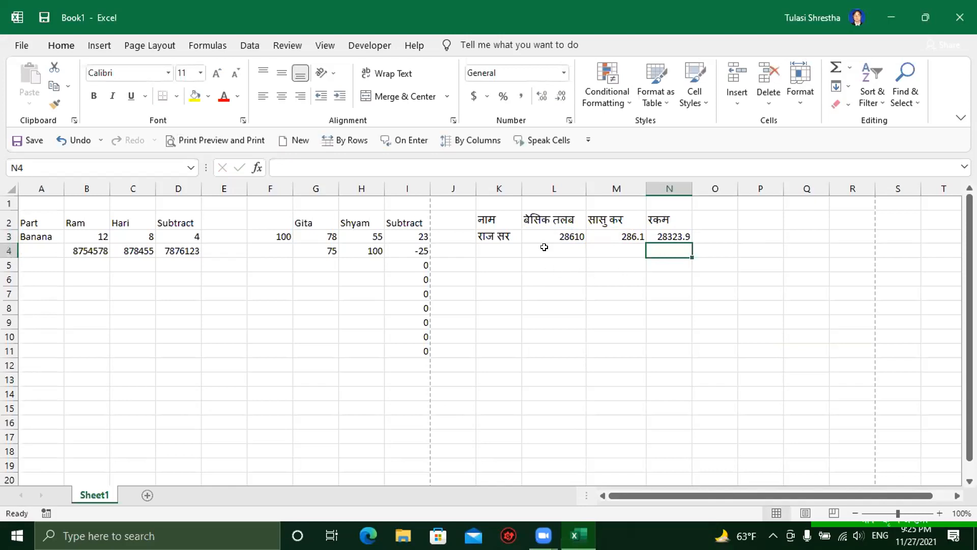
{"action": "key", "text": "super+space"}
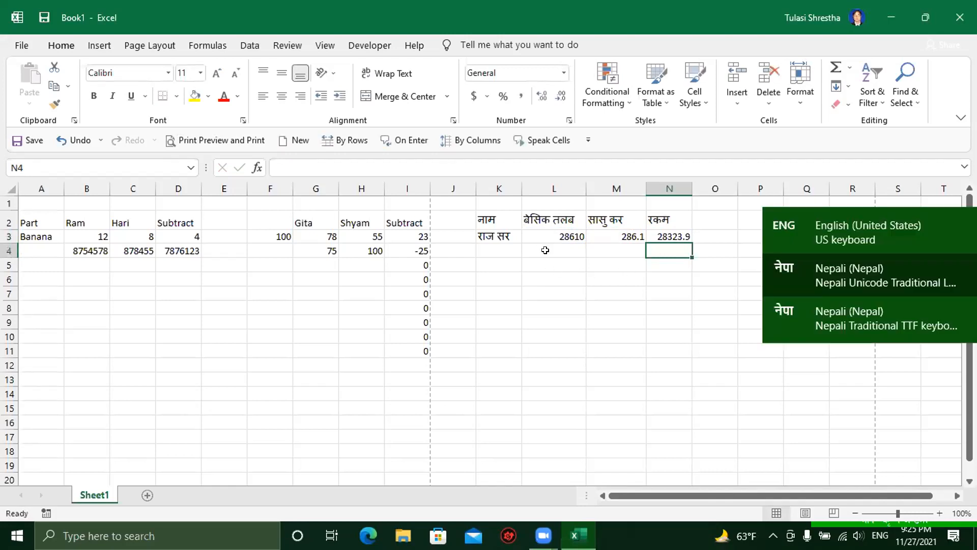
Step: Enter salary २८६१० in L4 and tax २८६.१० in M4 using Devanagari digits
{"action": "left_click", "coordinate": [554, 248]}
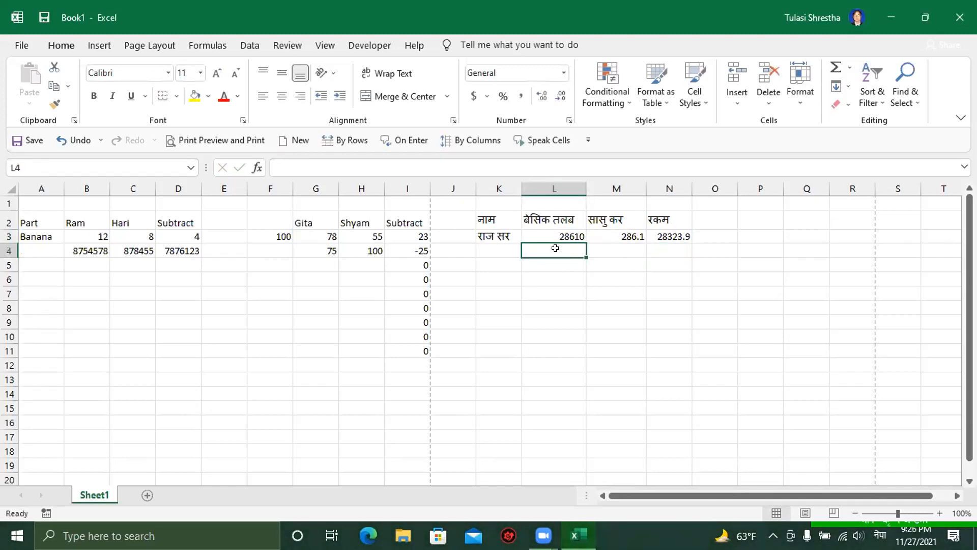
{"action": "type", "text": "२८६१"}
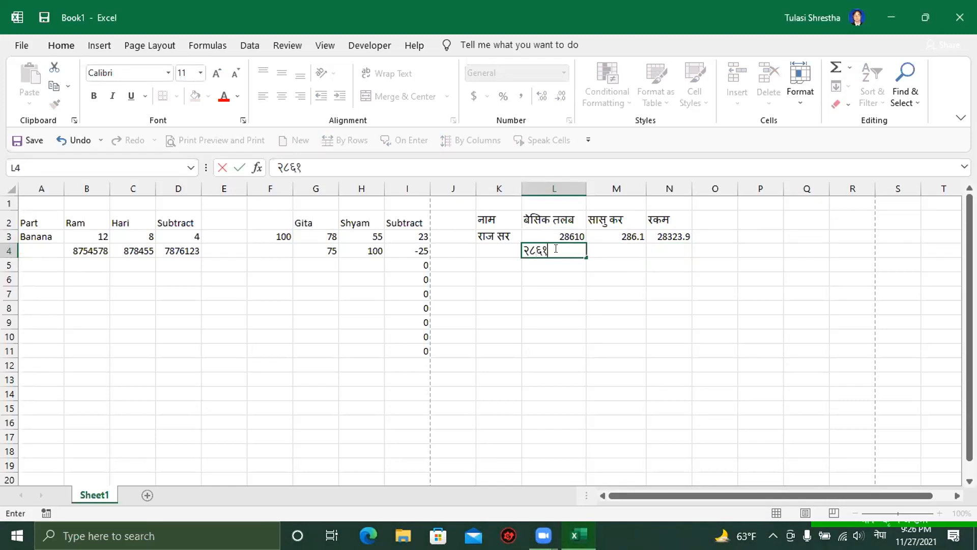
{"action": "type", "text": "०"}
{"action": "key", "text": "Tab"}
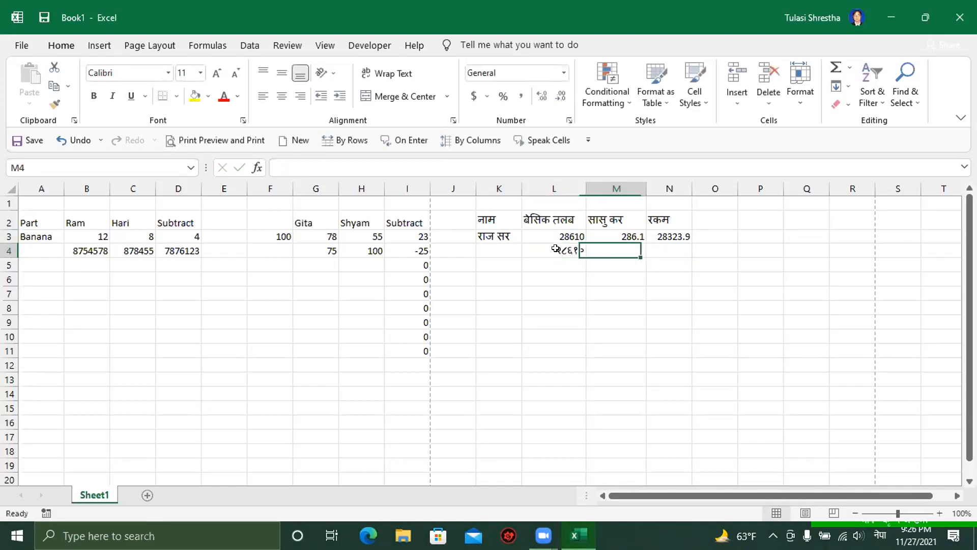
{"action": "type", "text": "२"}
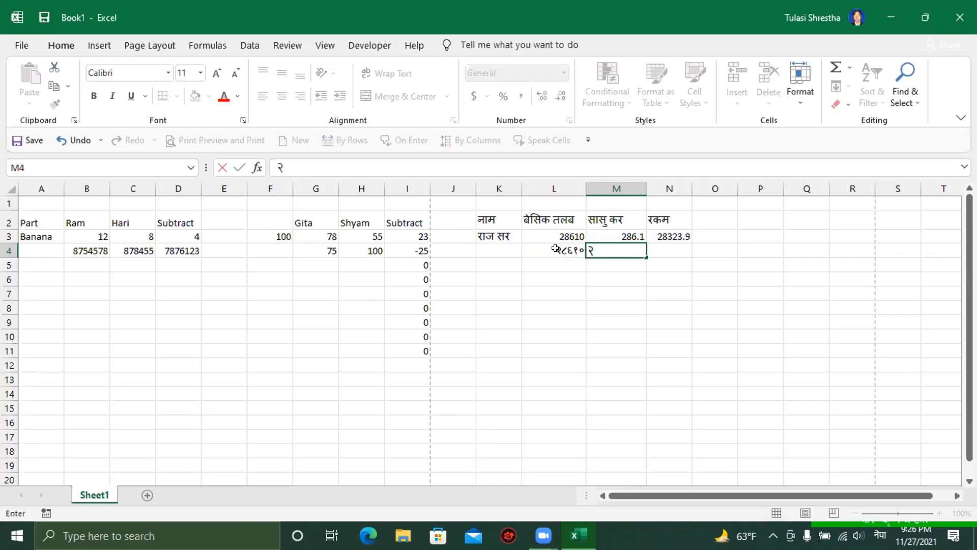
{"action": "type", "text": "८६.१०"}
{"action": "key", "text": "Tab"}
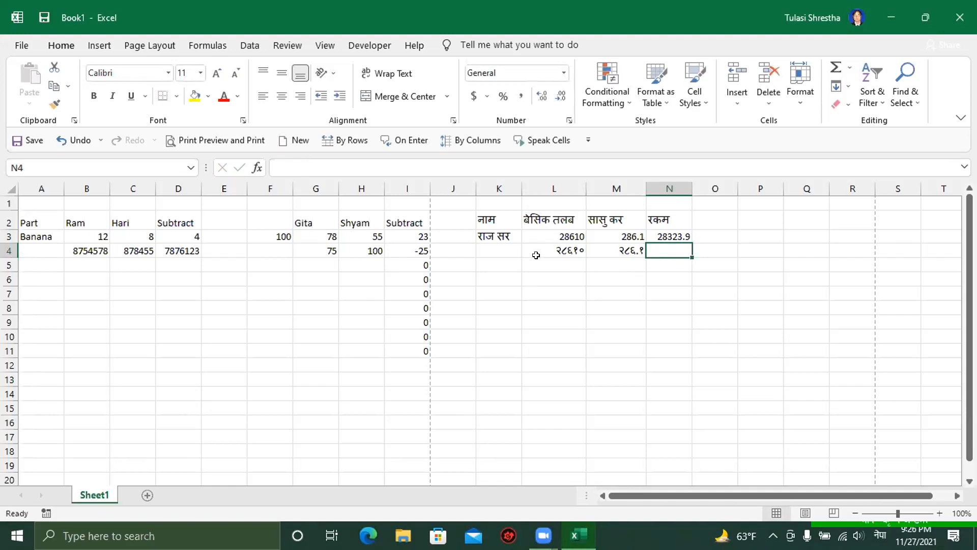
{"action": "key", "text": "super+space"}
Step: Enter =L4-M4 in N4, giving a net amount of 28323.9
{"action": "type", "text": "="}
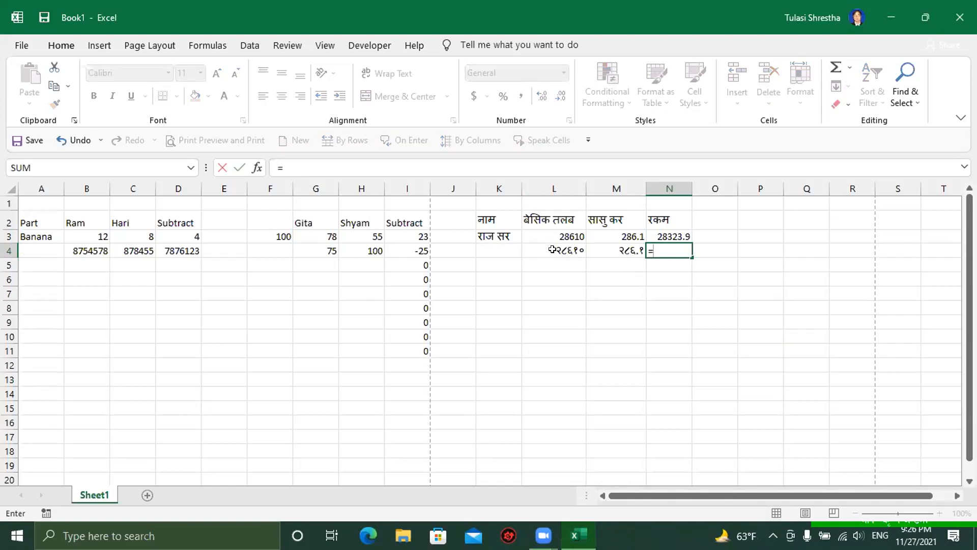
{"action": "left_click", "coordinate": [549, 248]}
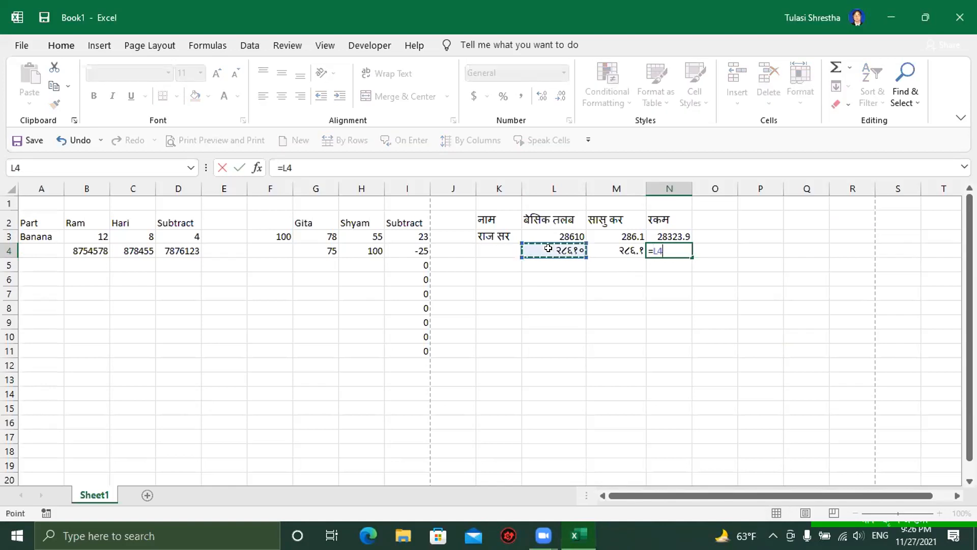
{"action": "type", "text": "-"}
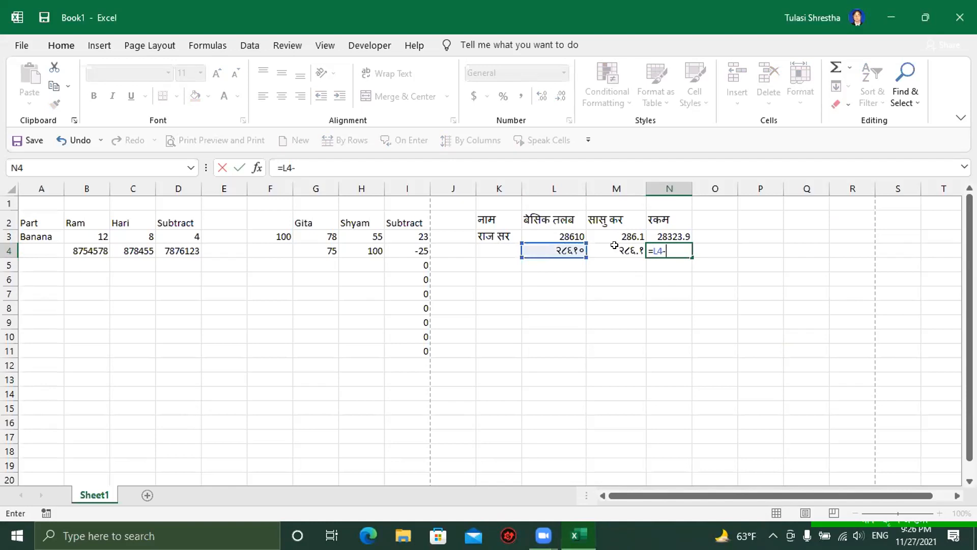
{"action": "left_click", "coordinate": [614, 245]}
{"action": "key", "text": "Return"}
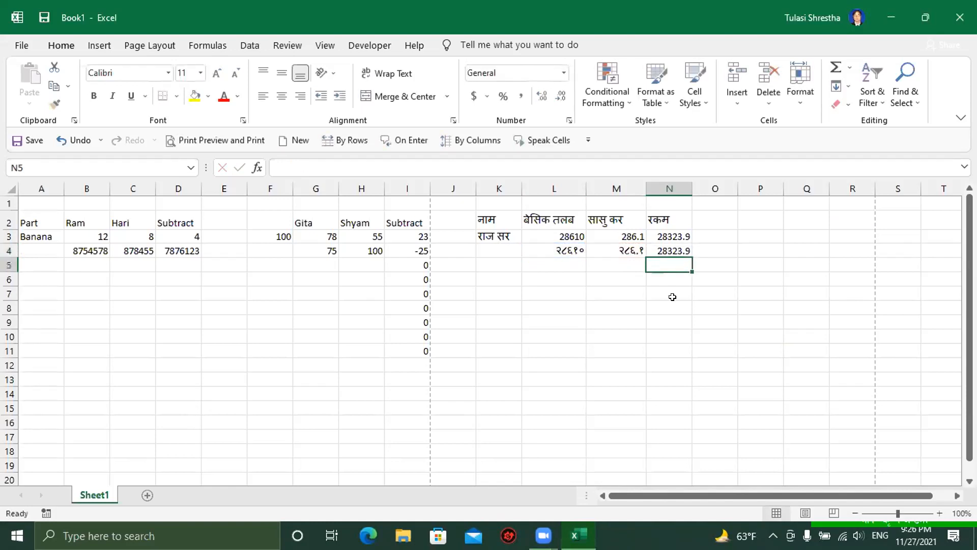
Step: Inspect the net amount formulas in N4 and N3
{"action": "left_click", "coordinate": [657, 248]}
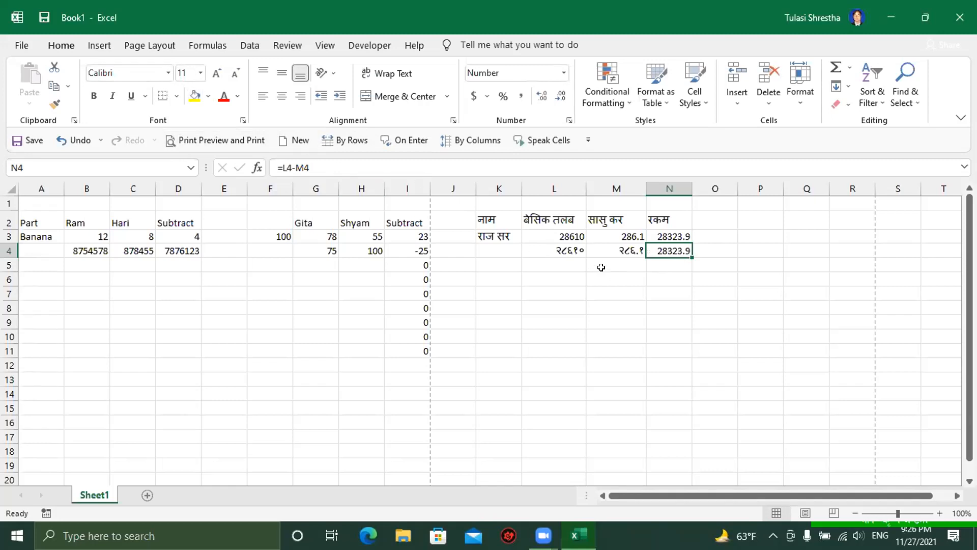
{"action": "left_click", "coordinate": [622, 294]}
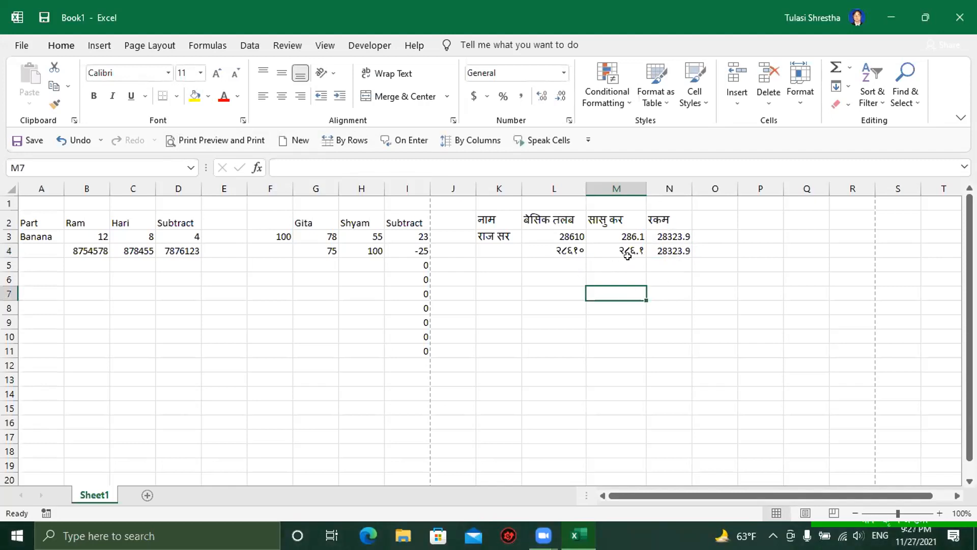
{"action": "left_click", "coordinate": [660, 235]}
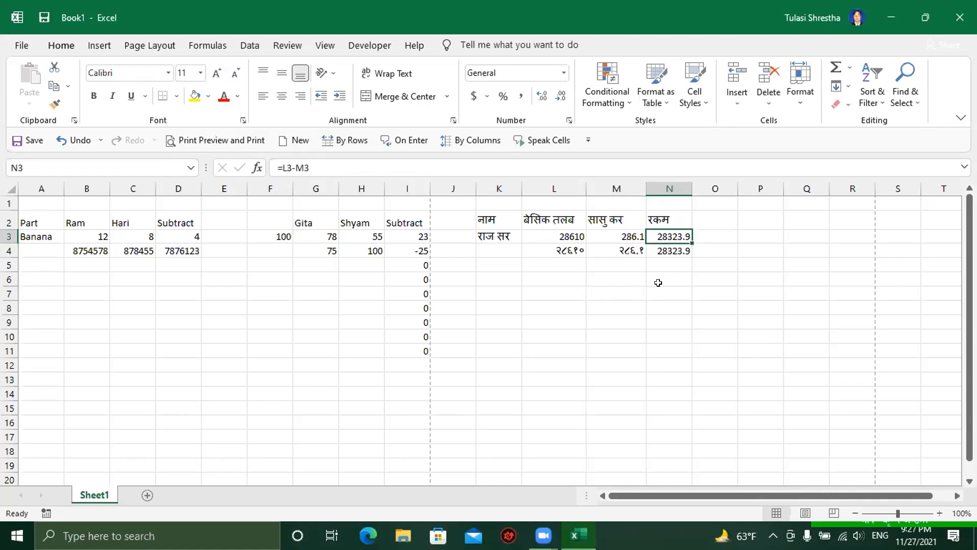
{"action": "left_click", "coordinate": [553, 315]}
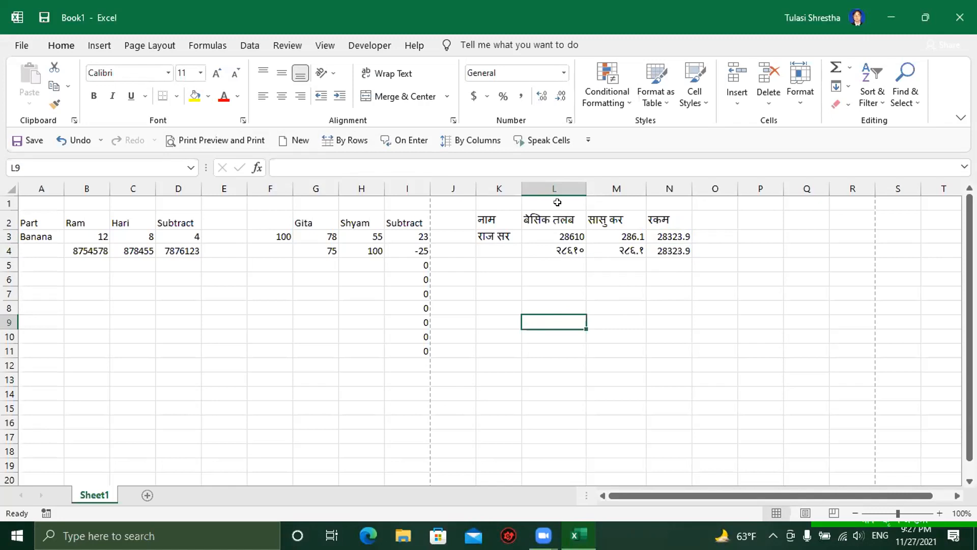
Step: Narrow column K and AutoFit column L so the बेसिक तलब heading fits
{"action": "left_click_drag", "start_coordinate": [584, 189], "coordinate": [556, 189]}
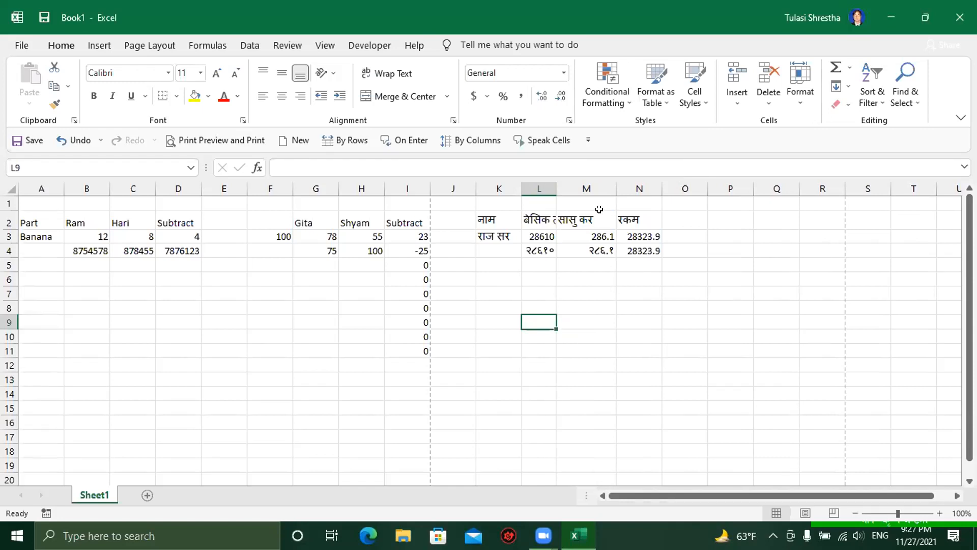
{"action": "left_click", "coordinate": [593, 183]}
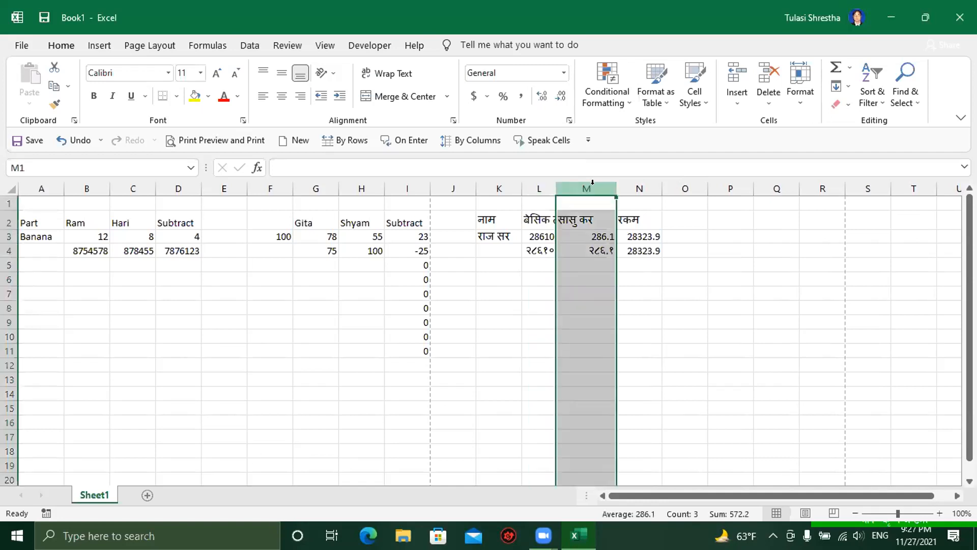
{"action": "left_click", "coordinate": [511, 263]}
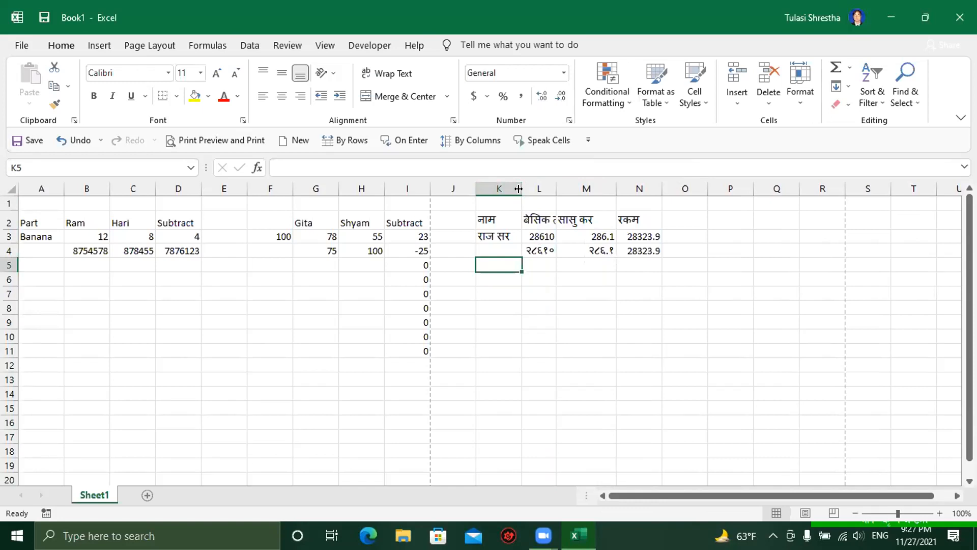
{"action": "mouse_move", "coordinate": [518, 188]}
{"action": "left_mouse_down"}
{"action": "mouse_move", "coordinate": [531, 188]}
{"action": "mouse_move", "coordinate": [516, 188]}
{"action": "left_mouse_up"}
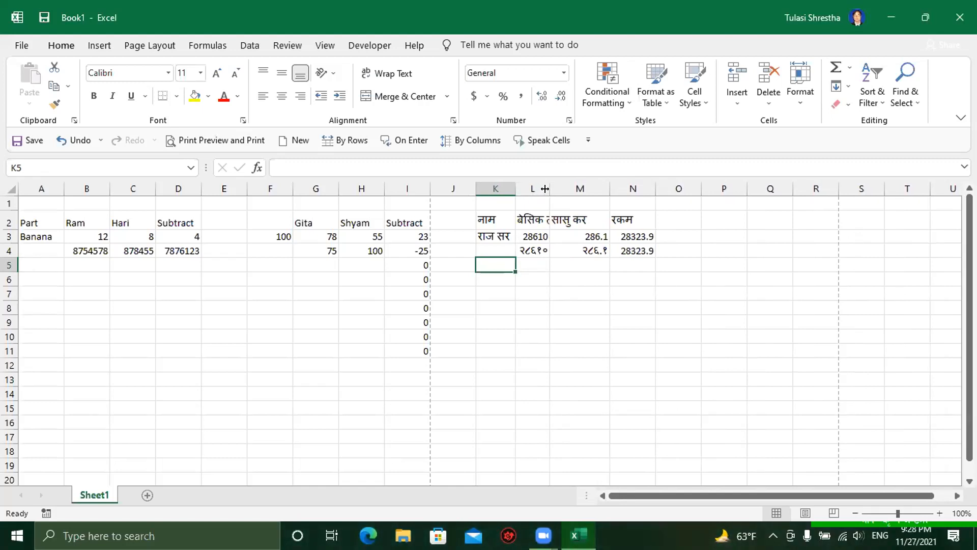
{"action": "double_click", "coordinate": [545, 189]}
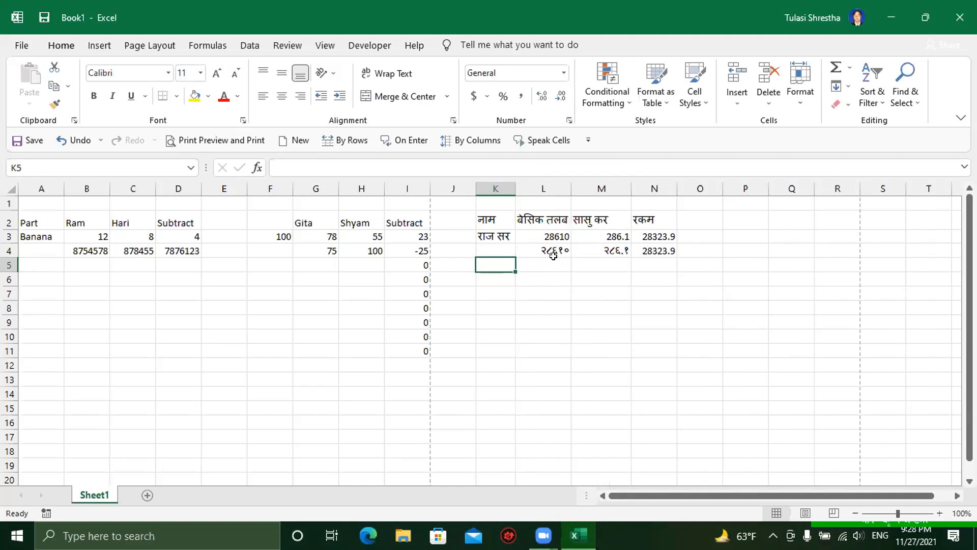
{"action": "left_click", "coordinate": [500, 318]}
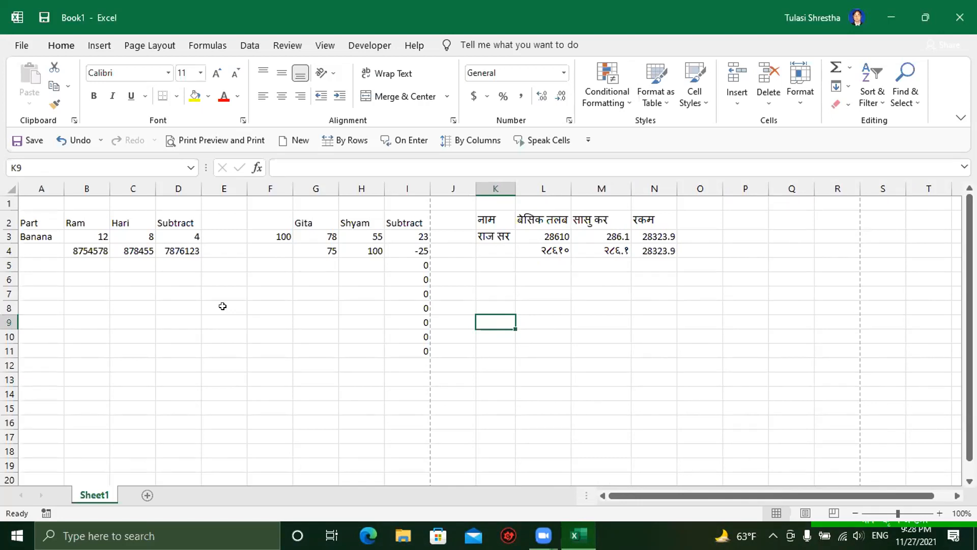
{"action": "left_click", "coordinate": [100, 278]}
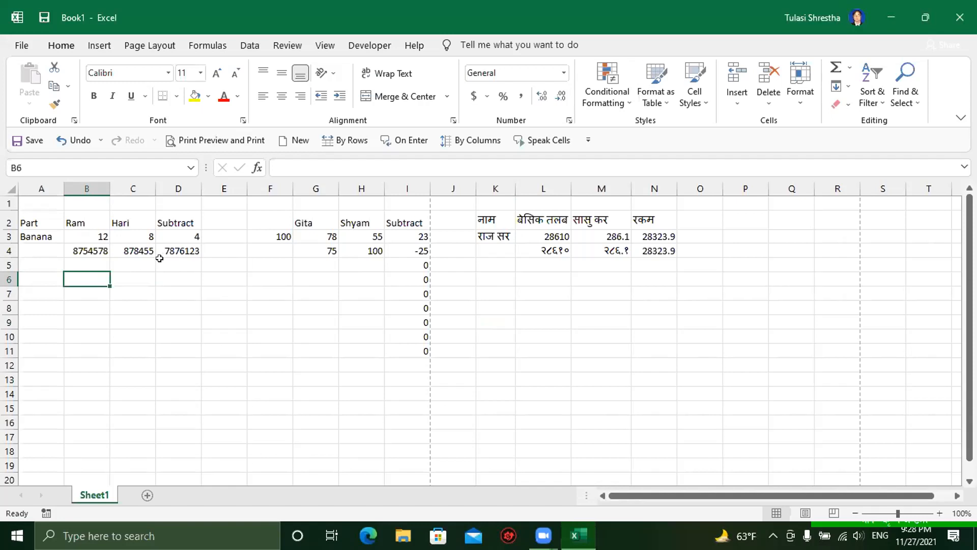
{"action": "left_click_drag", "start_coordinate": [69, 236], "coordinate": [178, 252]}
{"action": "left_click", "coordinate": [176, 305]}
{"action": "left_click", "coordinate": [190, 233]}
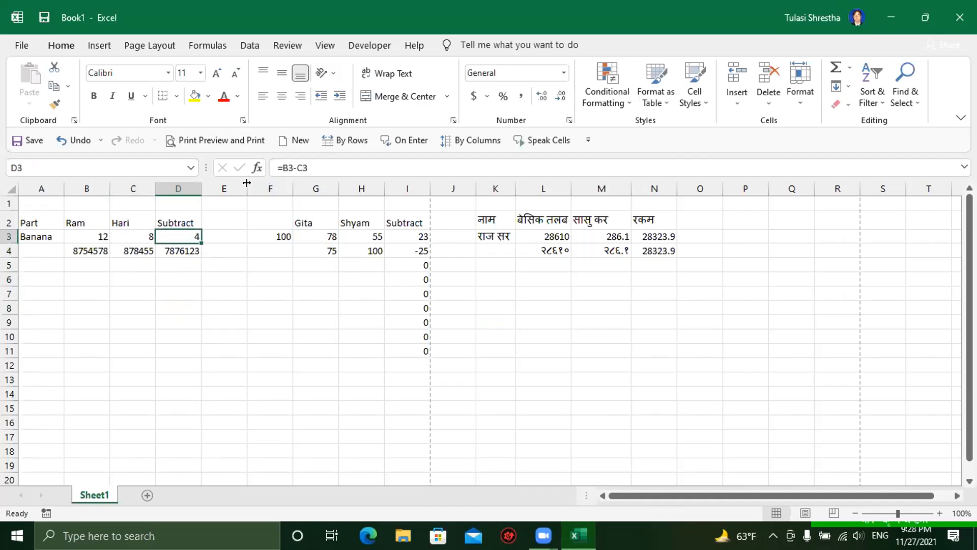
{"action": "left_click", "coordinate": [72, 235]}
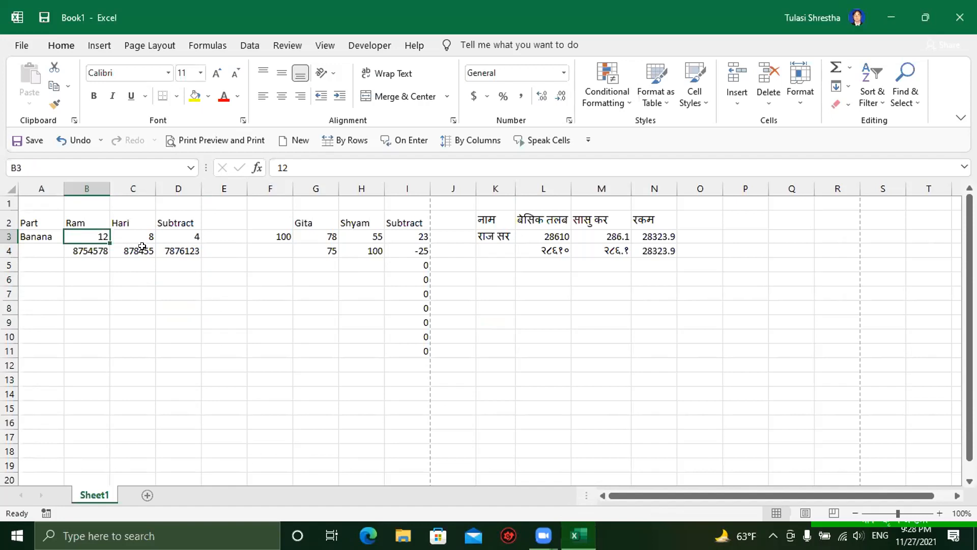
{"action": "left_click", "coordinate": [132, 232]}
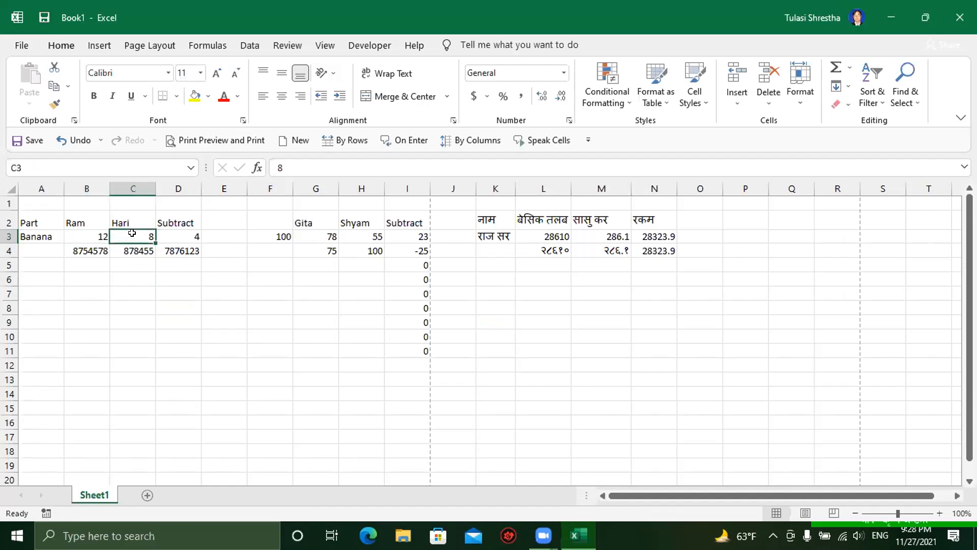
{"action": "left_click", "coordinate": [179, 235]}
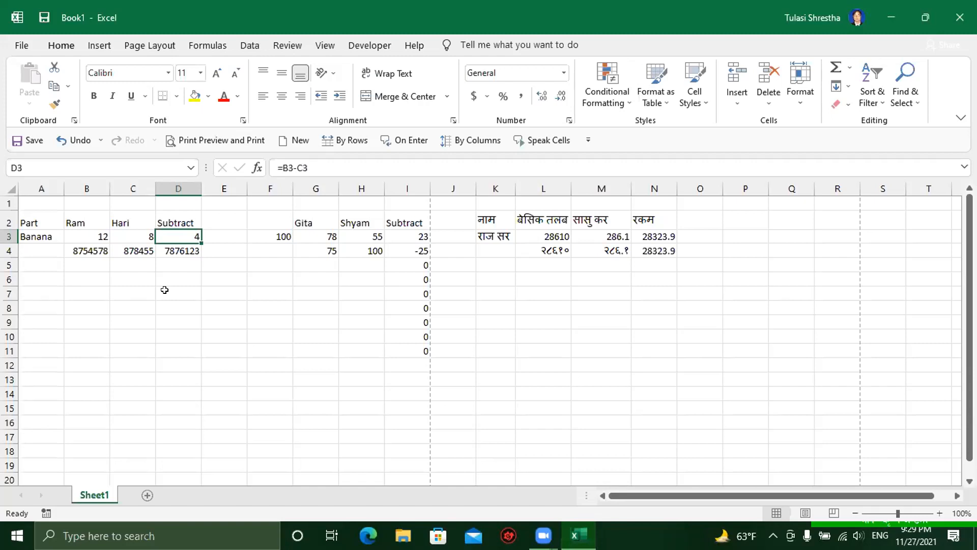
Step: Enter =B3-C3 in D3 to subtract Hari's 8 from Ram's 12, giving 4
{"action": "type", "text": "="}
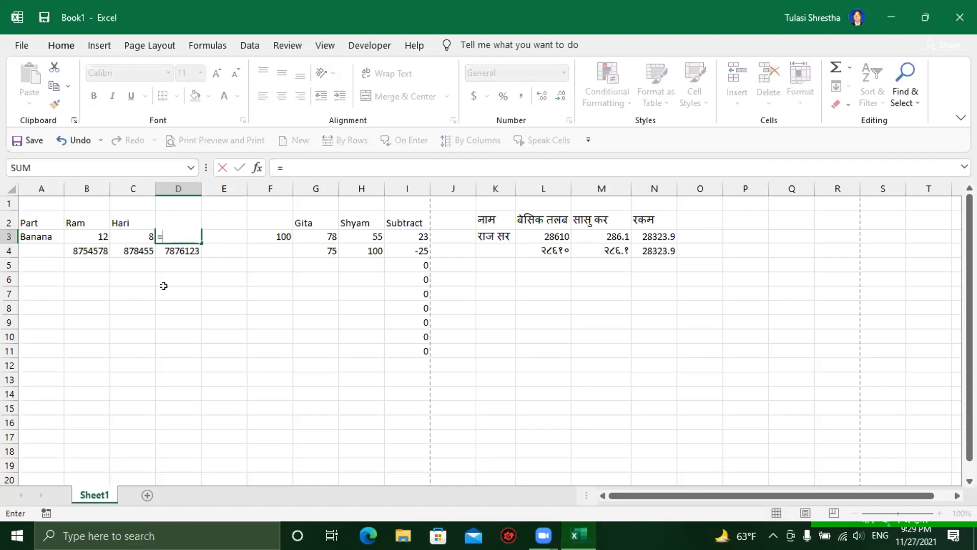
{"action": "left_click", "coordinate": [88, 235]}
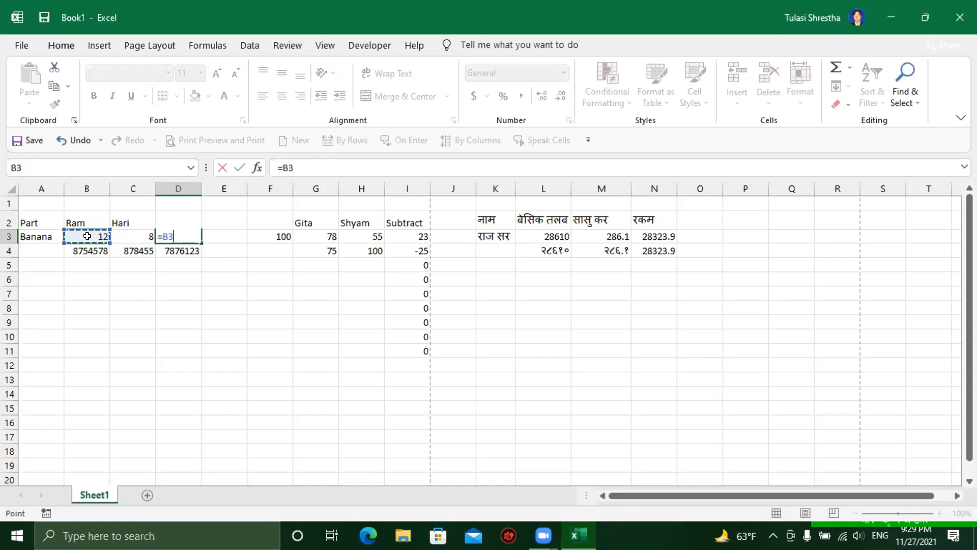
{"action": "type", "text": "-"}
{"action": "left_click", "coordinate": [122, 233]}
{"action": "key", "text": "Return"}
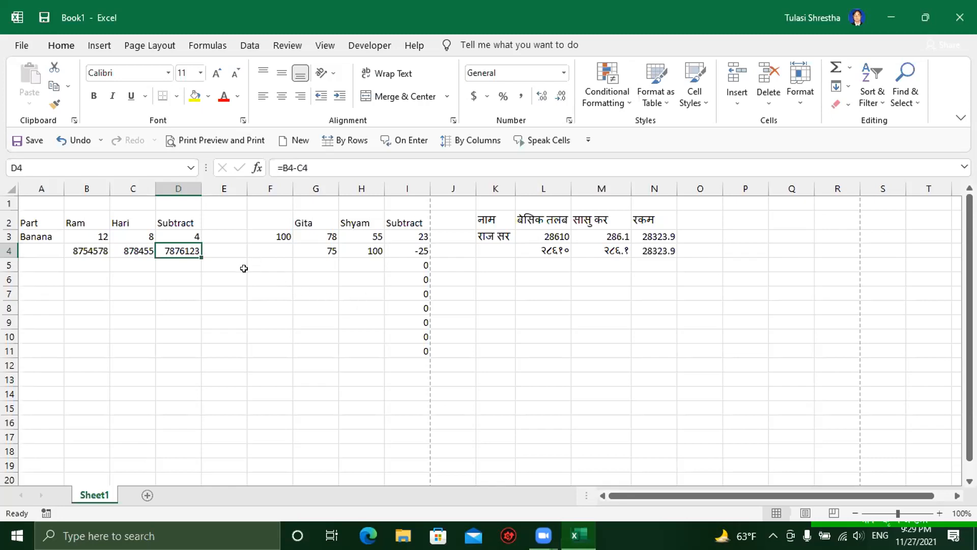
{"action": "left_click_drag", "start_coordinate": [225, 275], "coordinate": [319, 269]}
{"action": "left_click", "coordinate": [236, 304]}
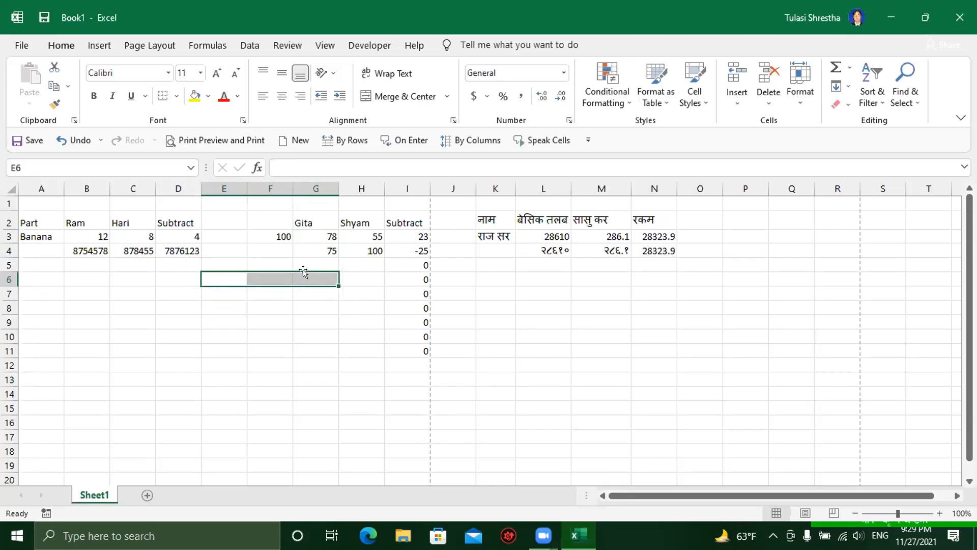
{"action": "left_click", "coordinate": [401, 97]}
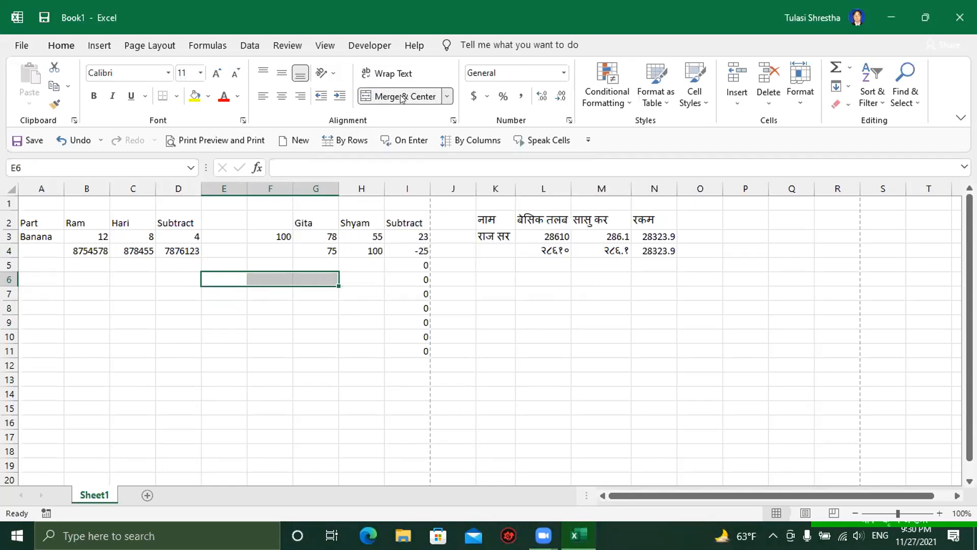
{"action": "left_click", "coordinate": [280, 305]}
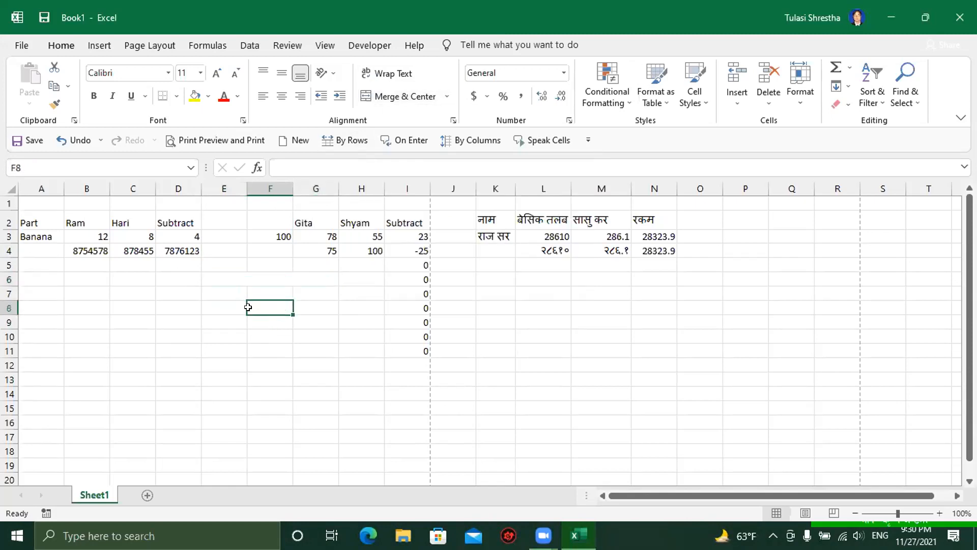
{"action": "left_click", "coordinate": [232, 280]}
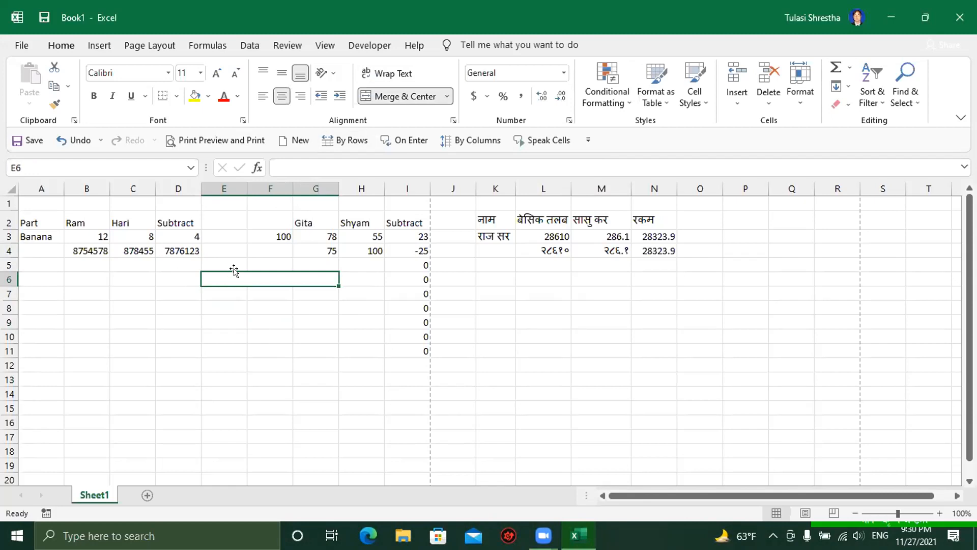
{"action": "left_click", "coordinate": [386, 99]}
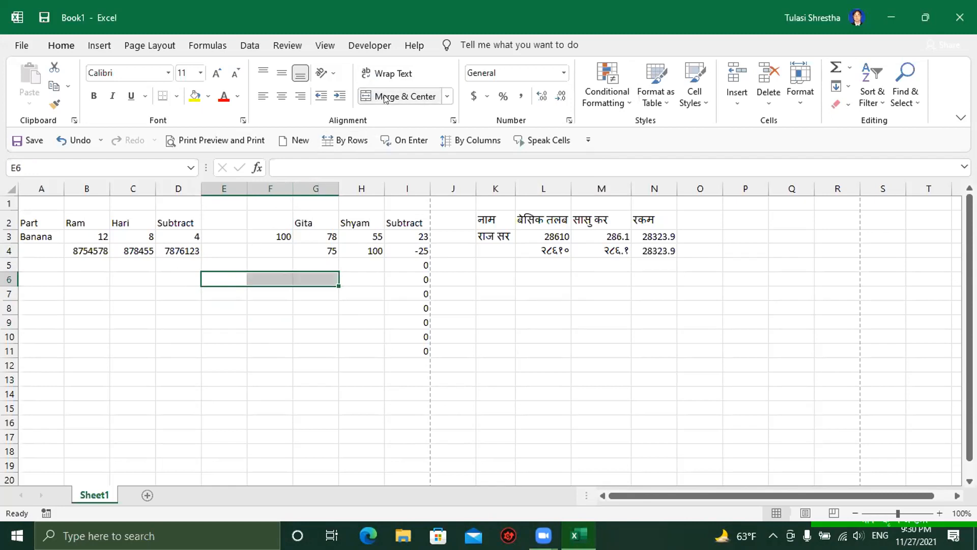
{"action": "left_click", "coordinate": [262, 306]}
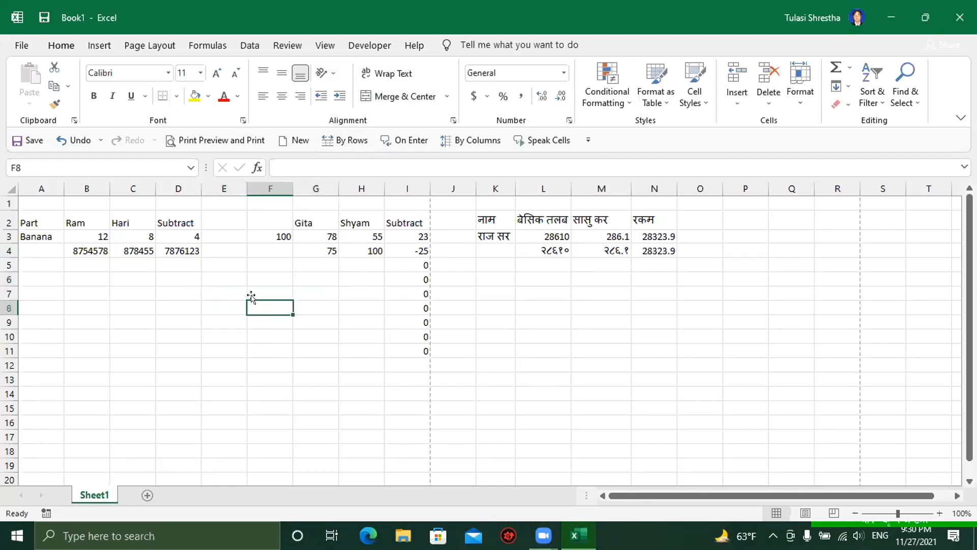
{"action": "left_click", "coordinate": [222, 274]}
{"action": "left_click_drag", "start_coordinate": [223, 273], "coordinate": [324, 280]}
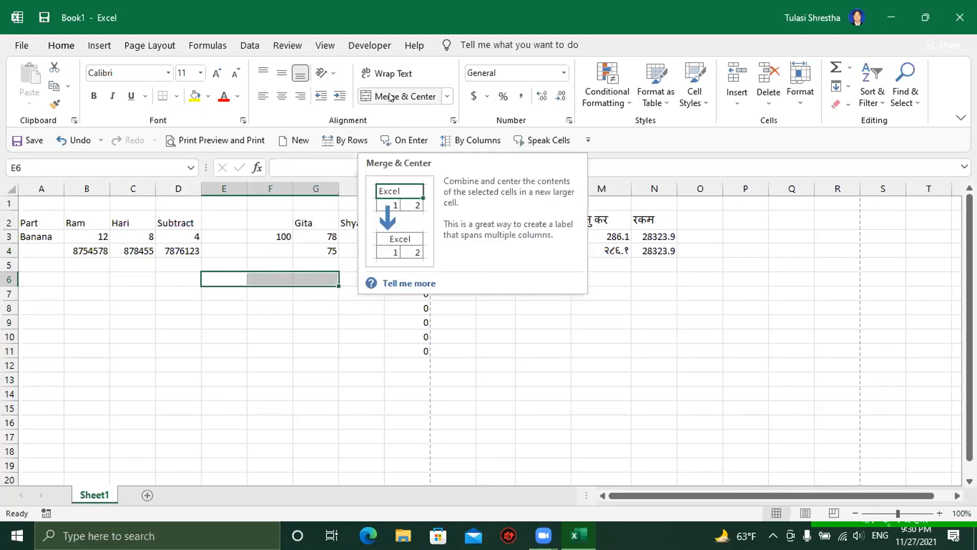
{"action": "left_click", "coordinate": [283, 324]}
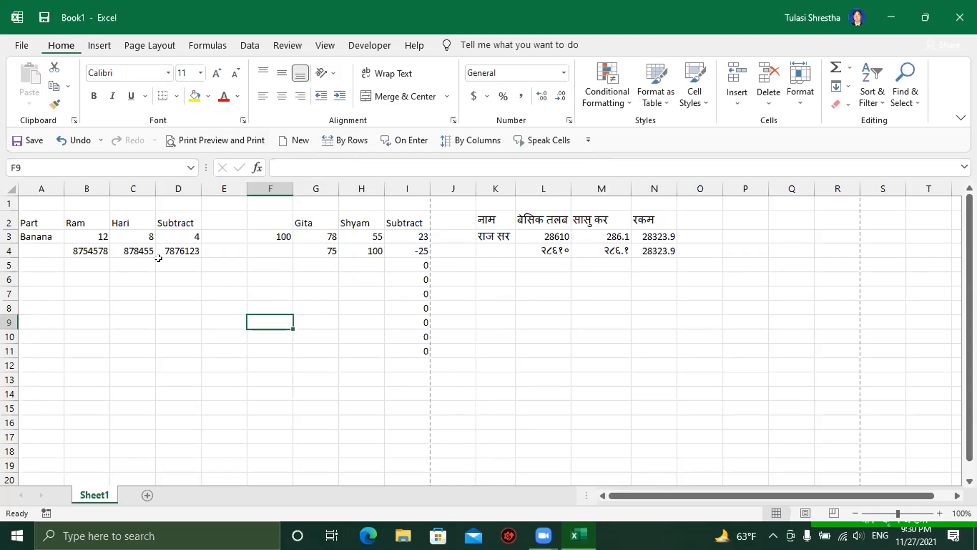
Step: Change Ram's value in B3 to 100 and Hari's in C3 to 30
{"action": "left_click", "coordinate": [85, 235]}
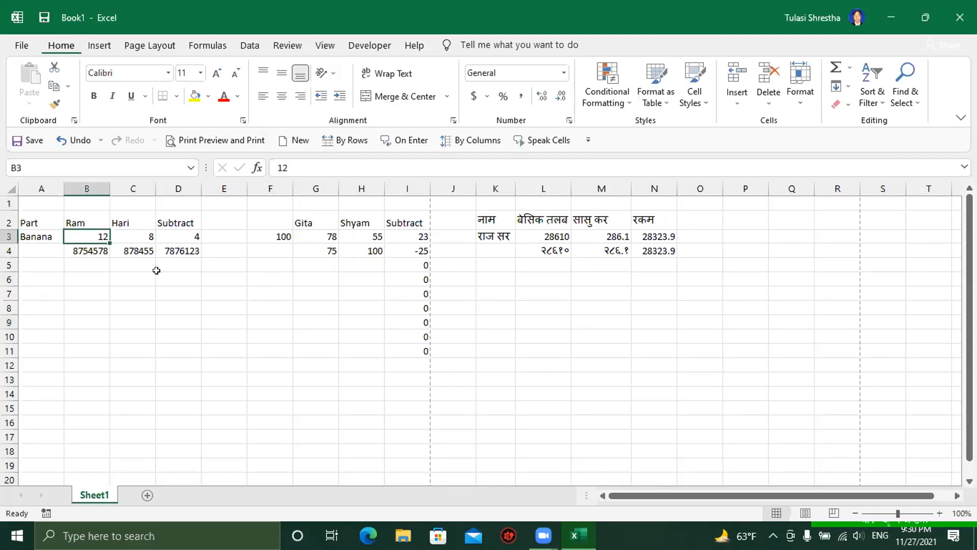
{"action": "type", "text": "100"}
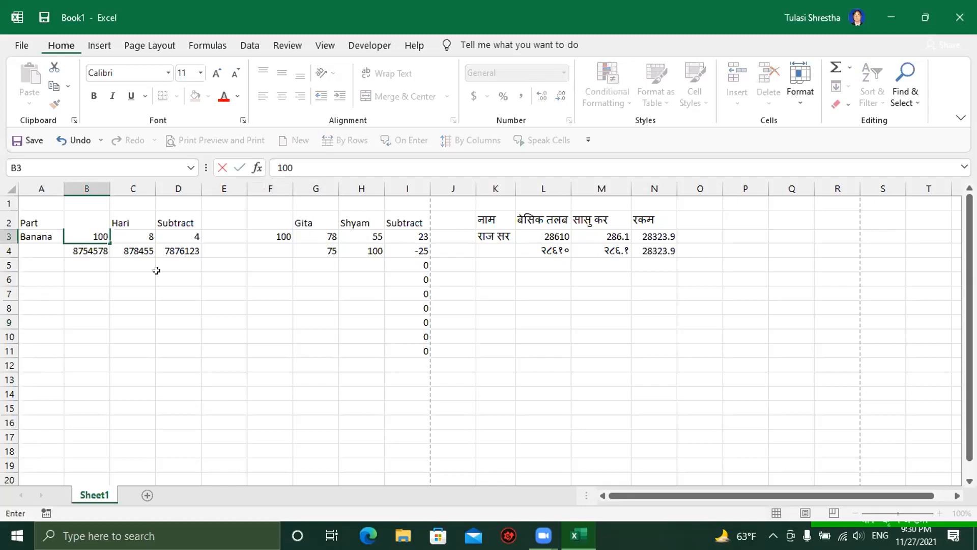
{"action": "key", "text": "Tab"}
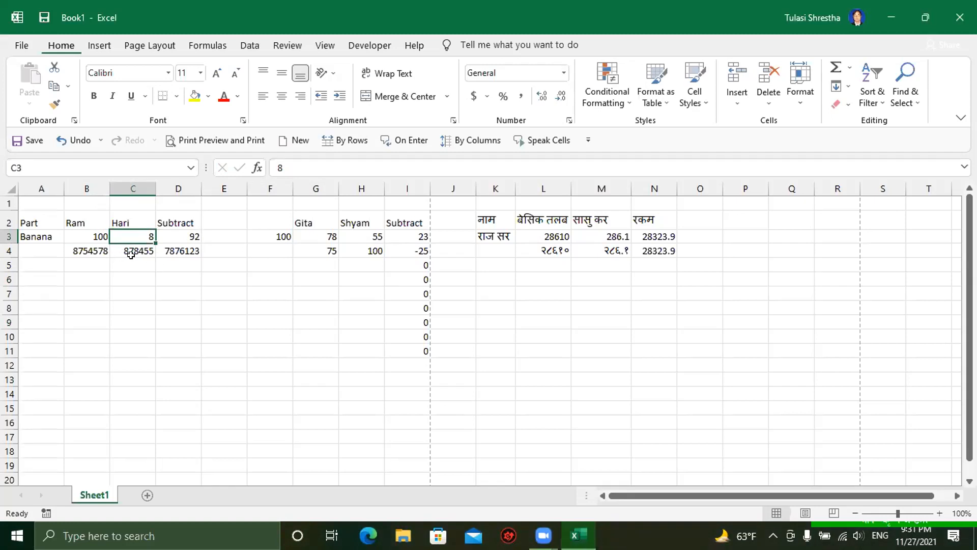
{"action": "type", "text": "30"}
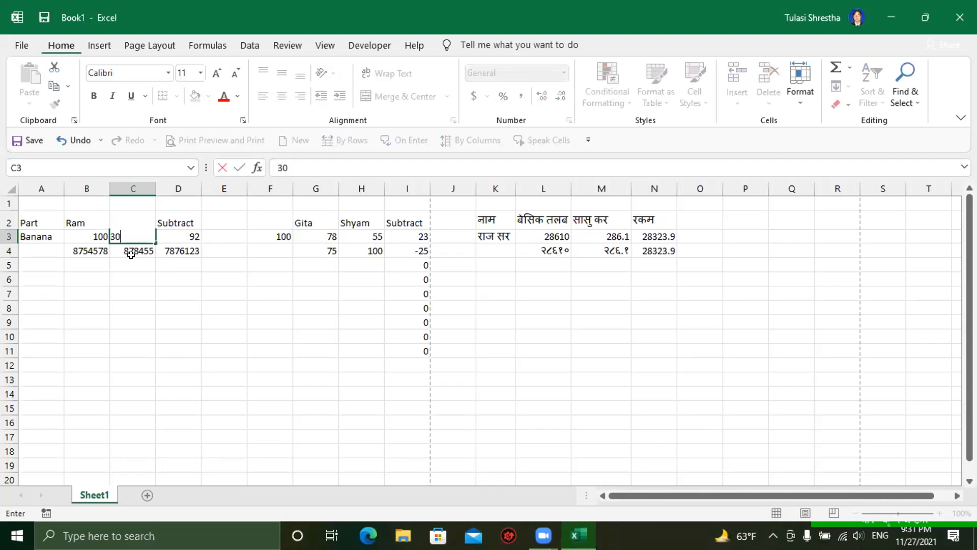
{"action": "left_click", "coordinate": [131, 255]}
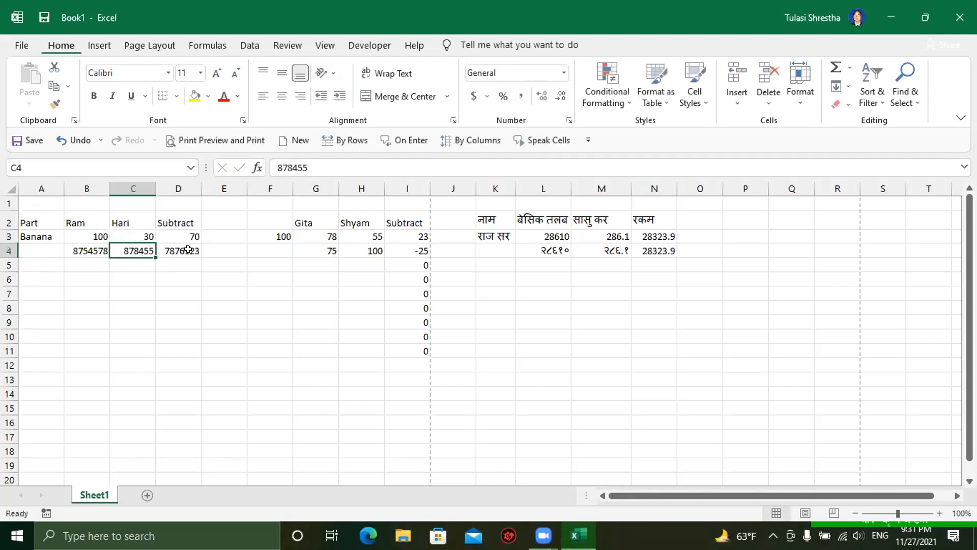
{"action": "left_click", "coordinate": [171, 223]}
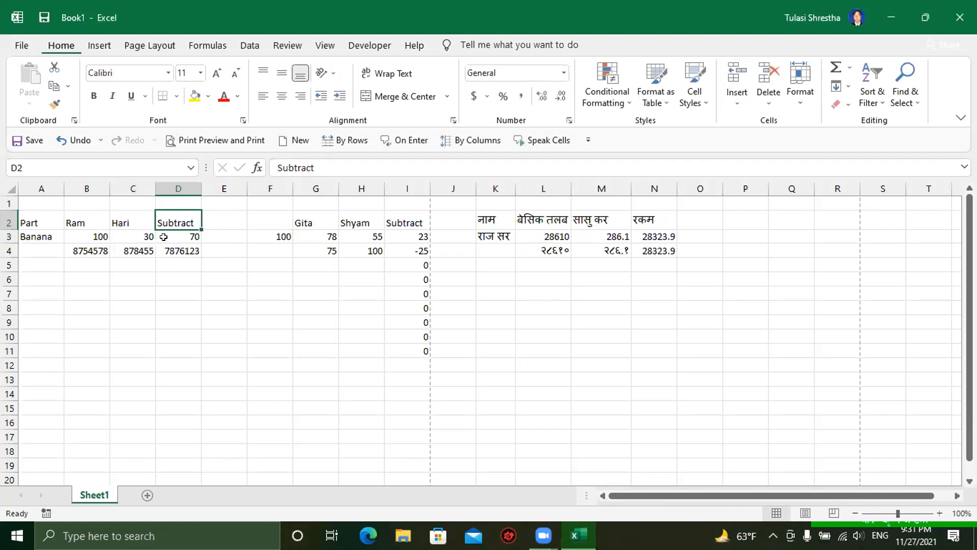
Step: Insert a new column D headed Sita with 30 in D3
{"action": "left_click", "coordinate": [736, 103]}
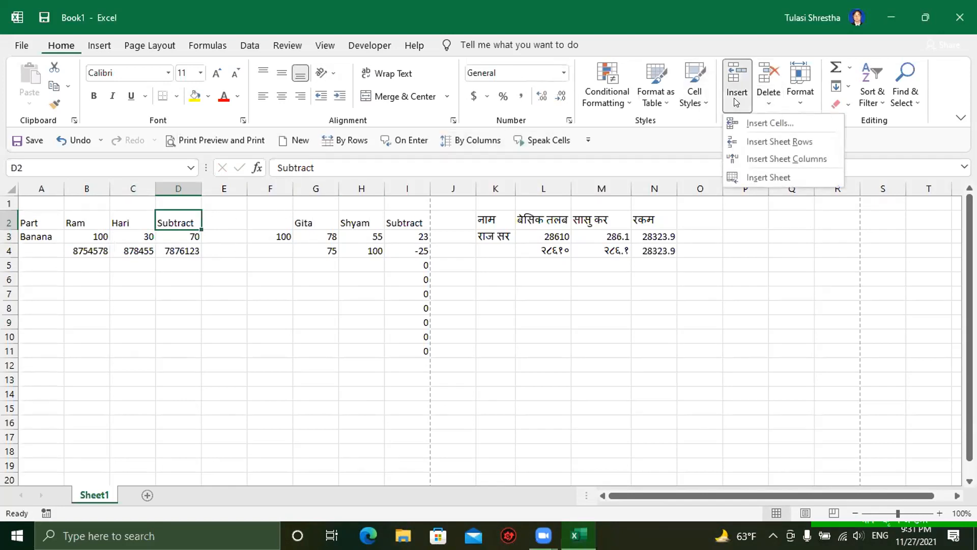
{"action": "left_click", "coordinate": [751, 159]}
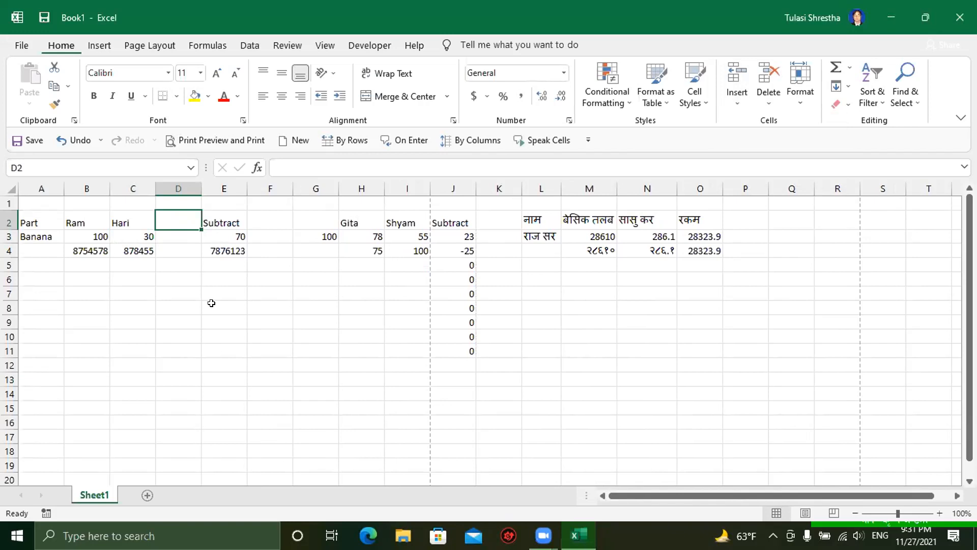
{"action": "type", "text": "Sita"}
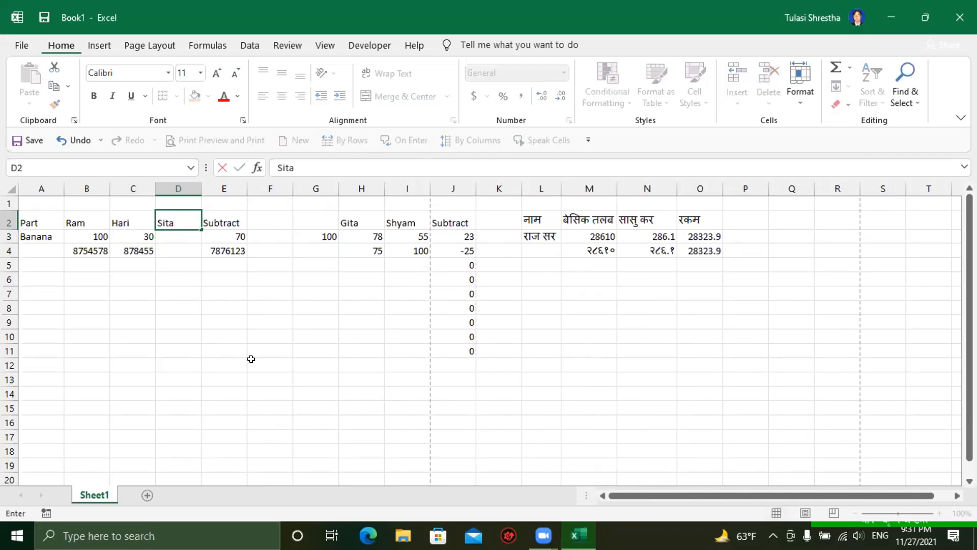
{"action": "key", "text": "Return"}
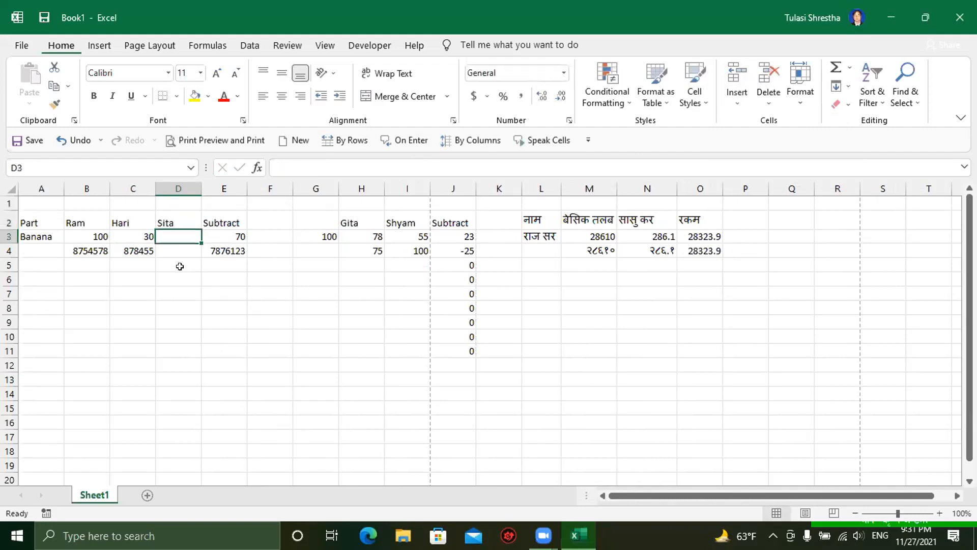
{"action": "type", "text": "30"}
{"action": "key", "text": "Return"}
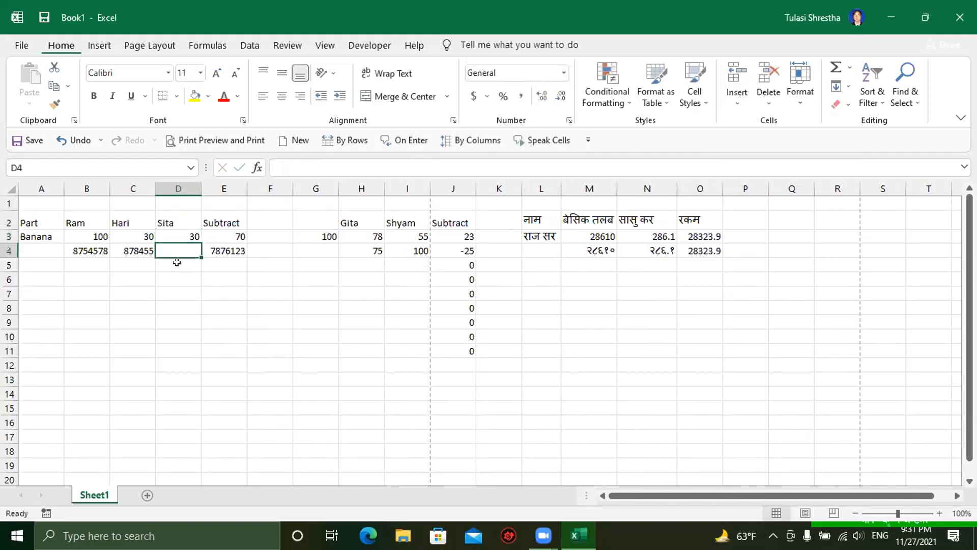
{"action": "left_click", "coordinate": [215, 237]}
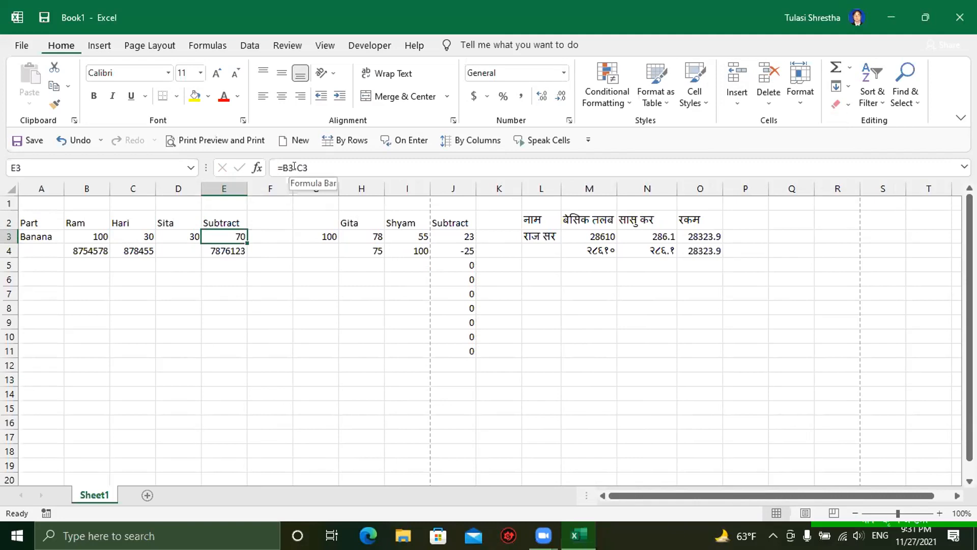
Step: Change E3 to =B3-(C3+D3), taking Hari's and Sita's 30 from Ram's 100 to give 40
{"action": "left_click", "coordinate": [233, 291]}
{"action": "left_click", "coordinate": [227, 236]}
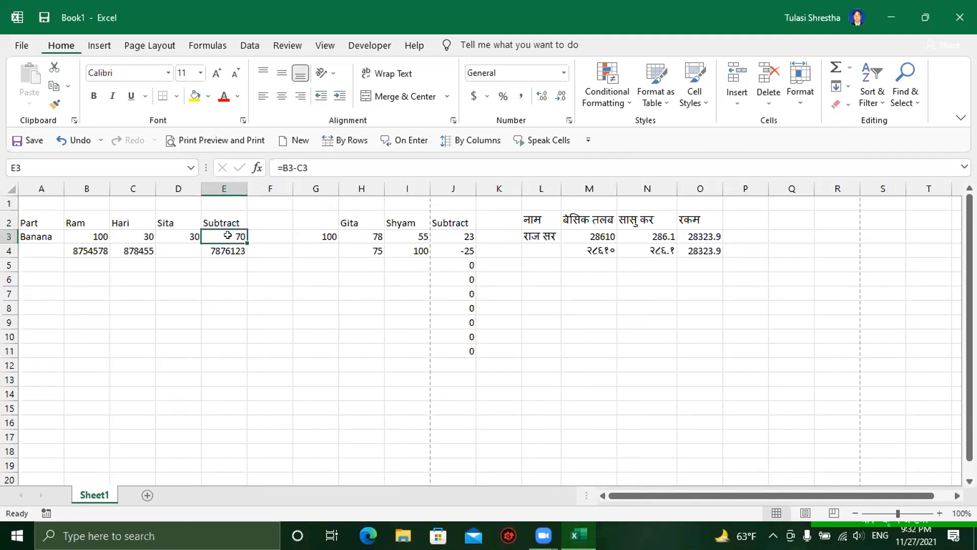
{"action": "type", "text": "="}
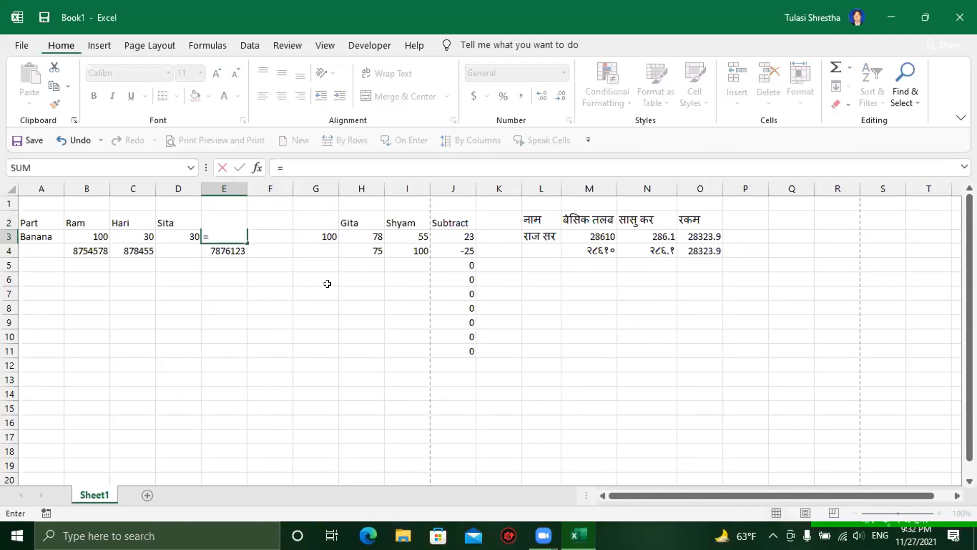
{"action": "left_click", "coordinate": [89, 235]}
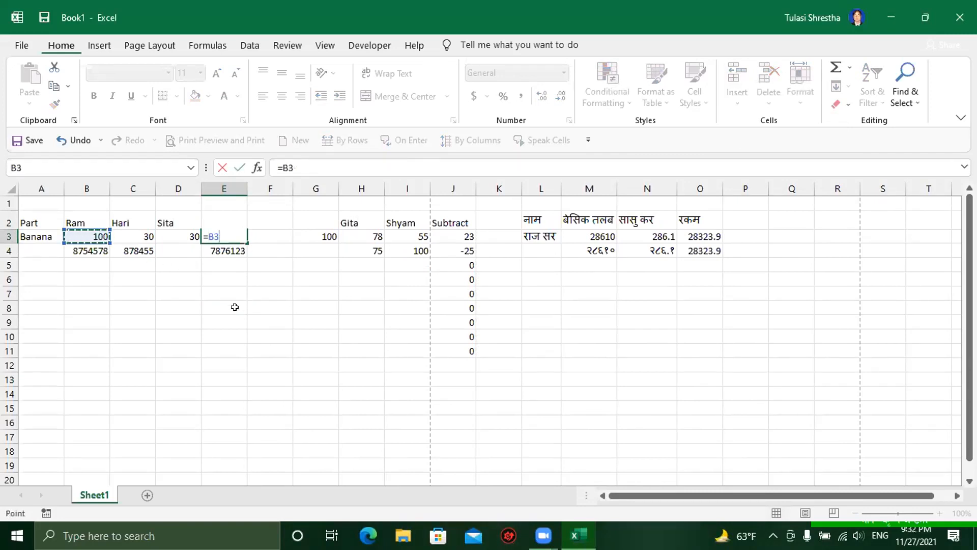
{"action": "type", "text": "-"}
{"action": "type", "text": "("}
{"action": "left_click", "coordinate": [135, 235]}
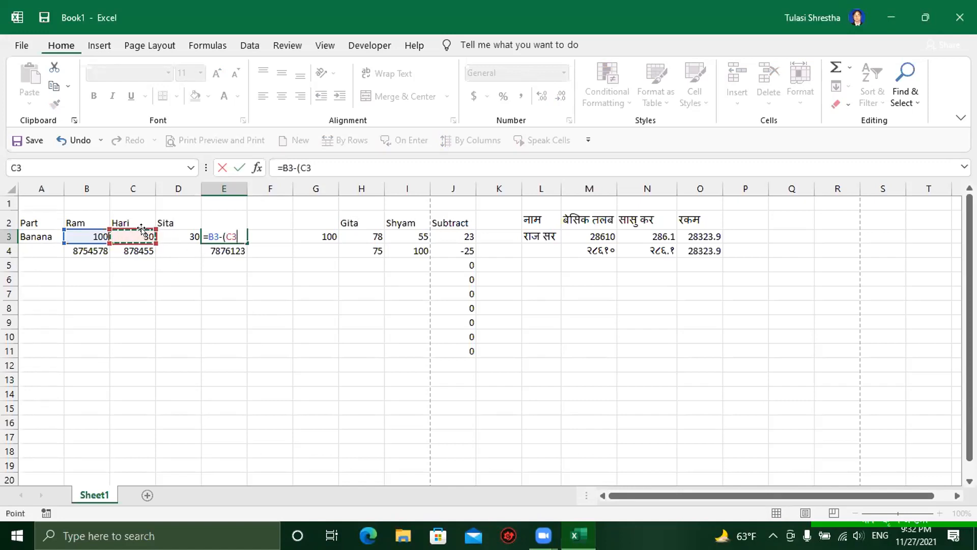
{"action": "type", "text": "+"}
{"action": "left_click", "coordinate": [179, 235]}
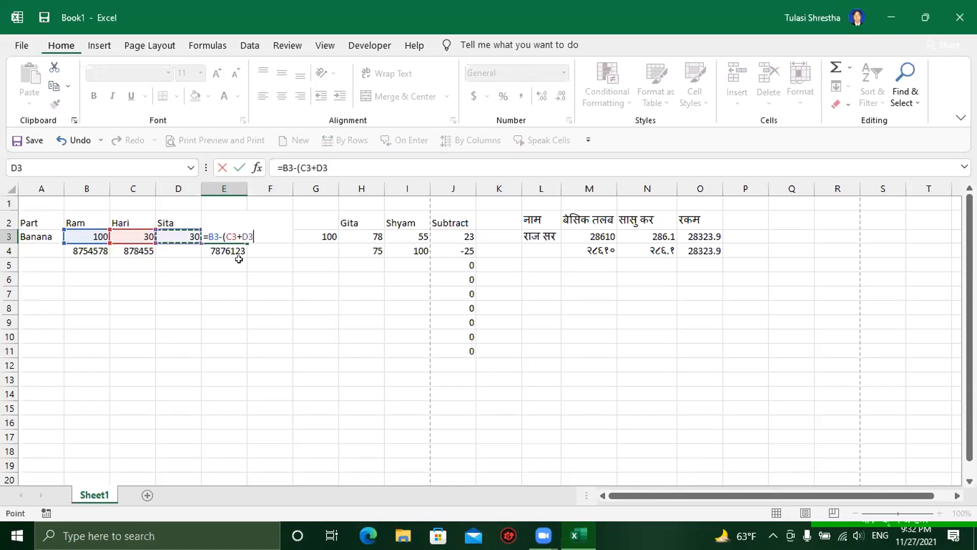
{"action": "type", "text": ")"}
{"action": "key", "text": "Return"}
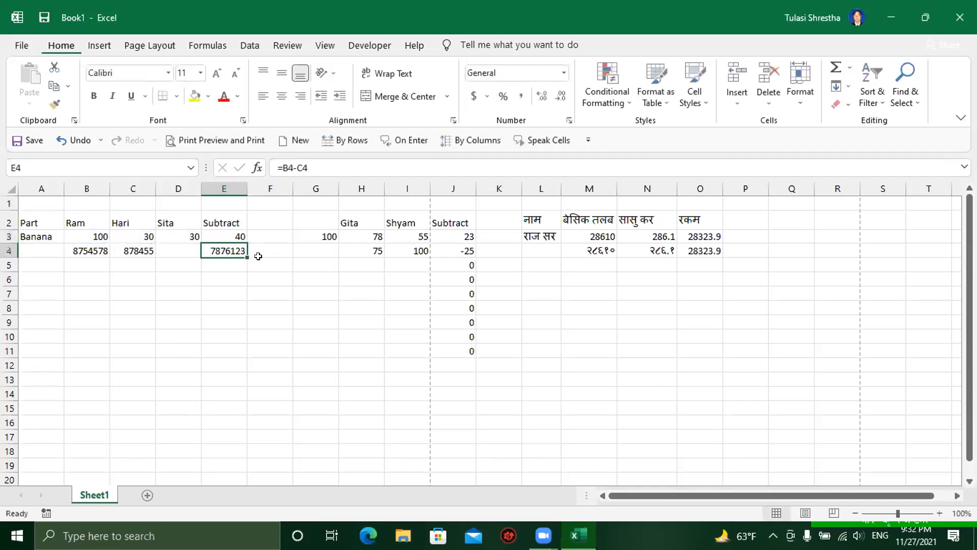
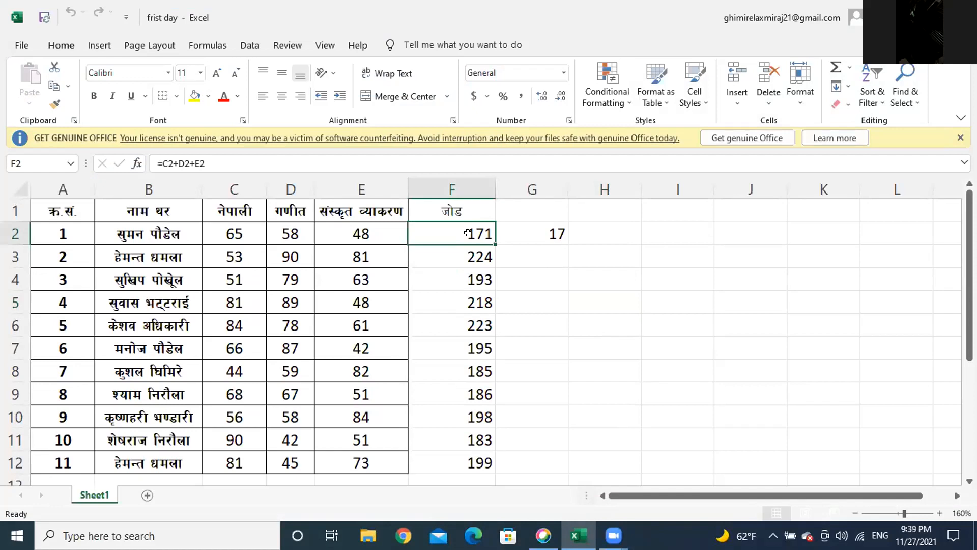
{"action": "left_click", "coordinate": [524, 224]}
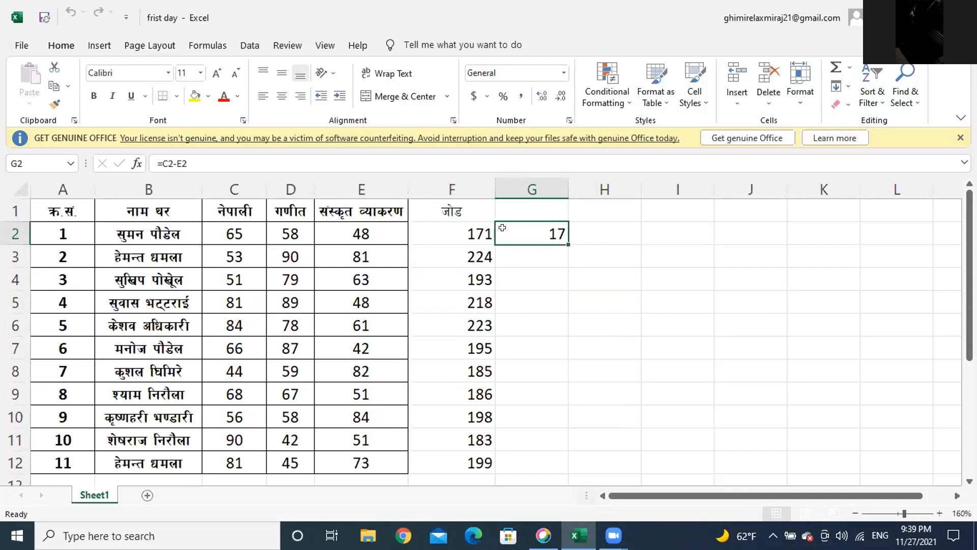
{"action": "left_click", "coordinate": [472, 250]}
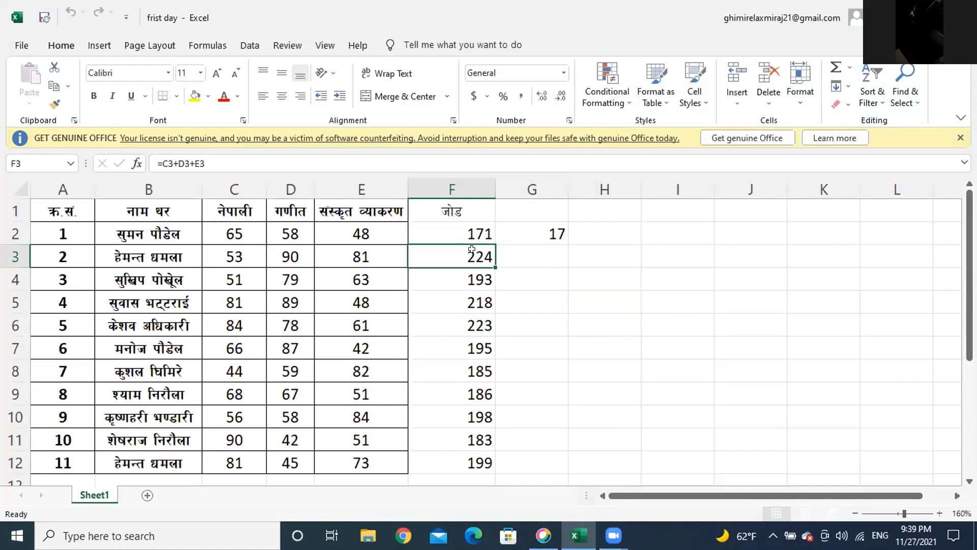
{"action": "left_click", "coordinate": [465, 274]}
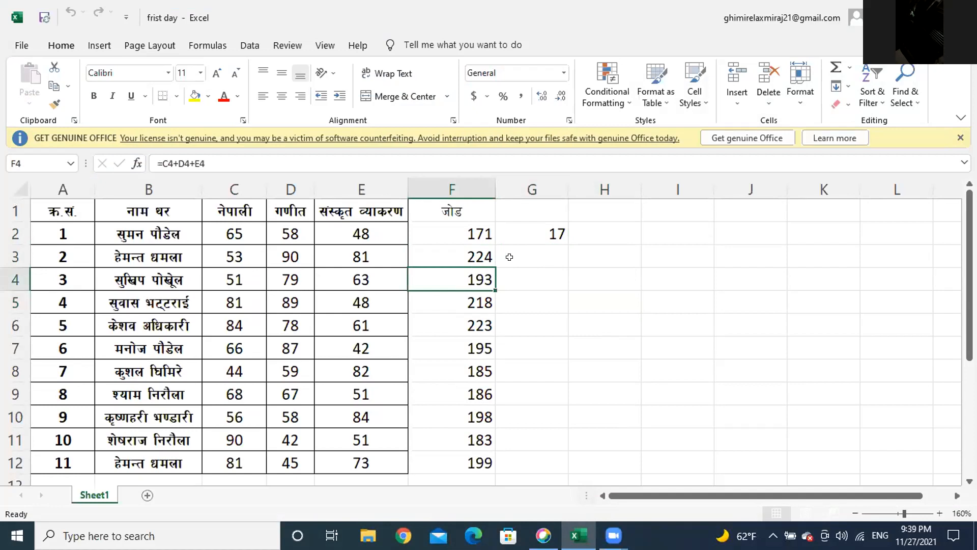
{"action": "left_click", "coordinate": [555, 230]}
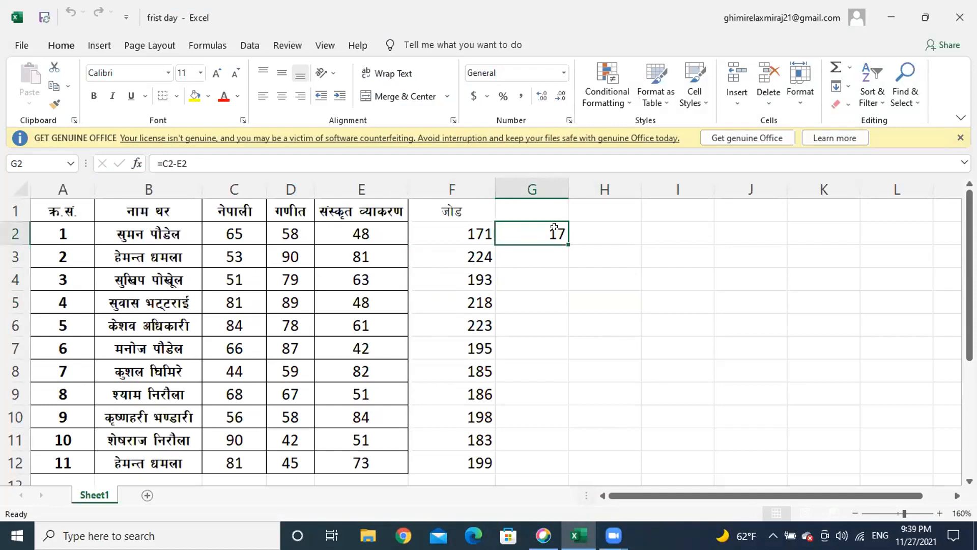
{"action": "left_click", "coordinate": [455, 227]}
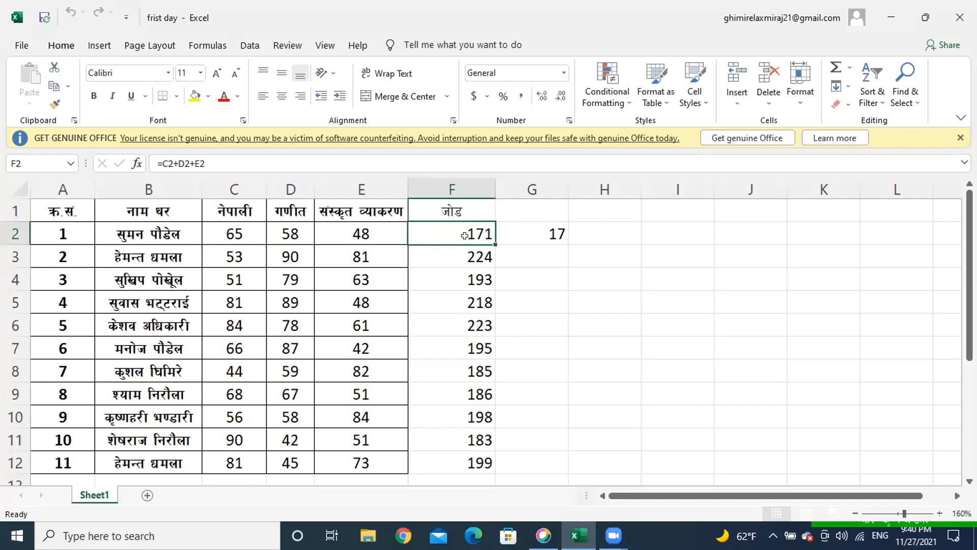
Step: Select G2 to check the subtraction formula, then minimize Excel to reveal the desktop
{"action": "left_click", "coordinate": [535, 234]}
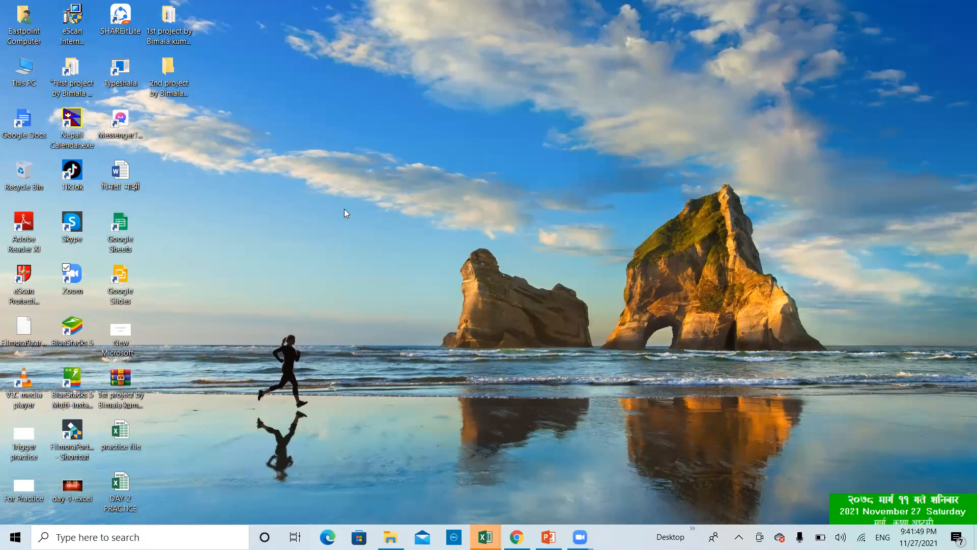
Step: Open This PC and drag the Desktop folder onto 3D Objects, creating a Desktop shortcut there
{"action": "left_click", "coordinate": [28, 68]}
{"action": "double_click", "coordinate": [28, 68]}
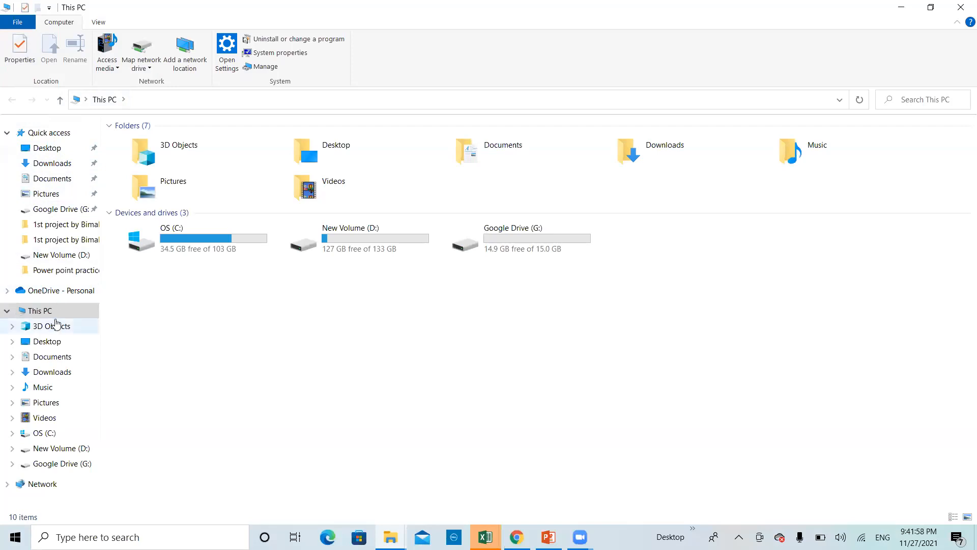
{"action": "left_click", "coordinate": [47, 341]}
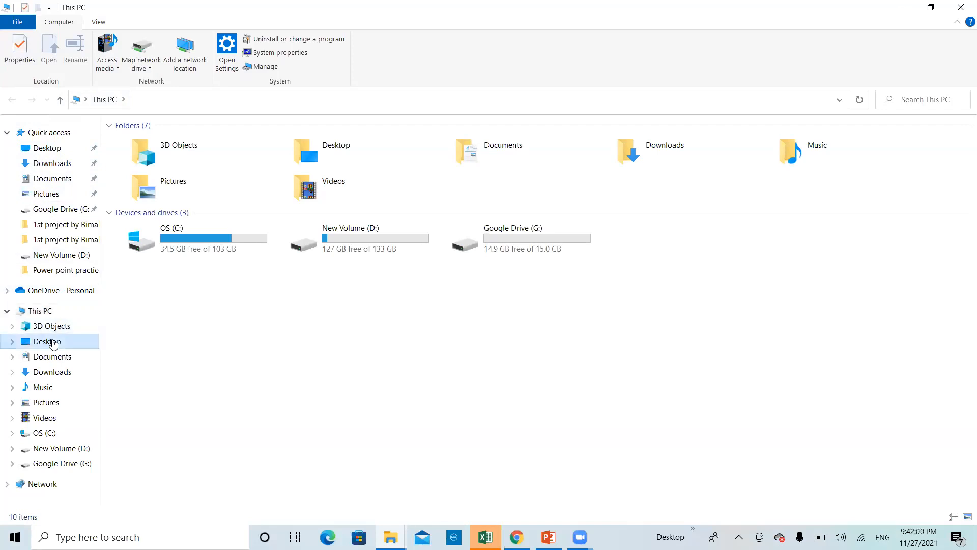
{"action": "left_click_drag", "start_coordinate": [53, 344], "coordinate": [66, 327]}
{"action": "left_click", "coordinate": [66, 328]}
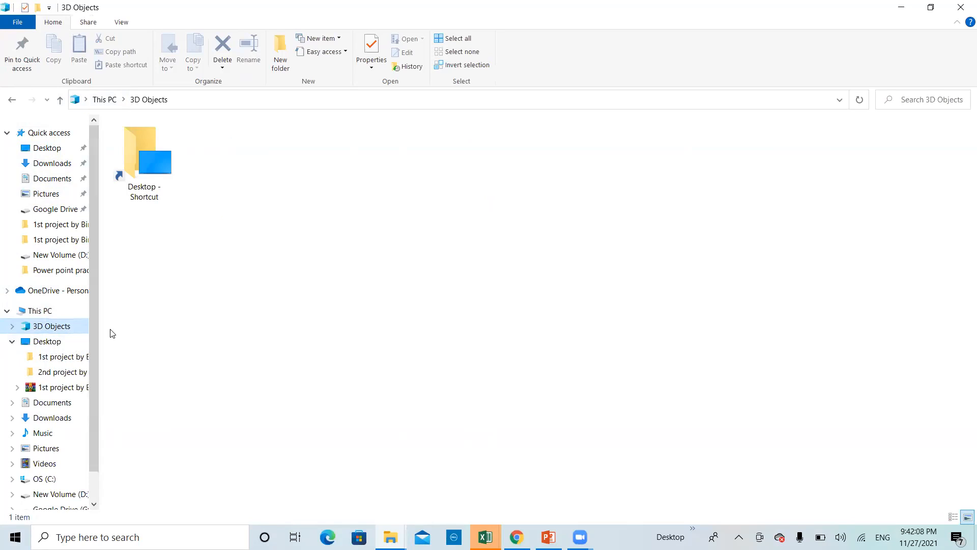
{"action": "left_click", "coordinate": [71, 342]}
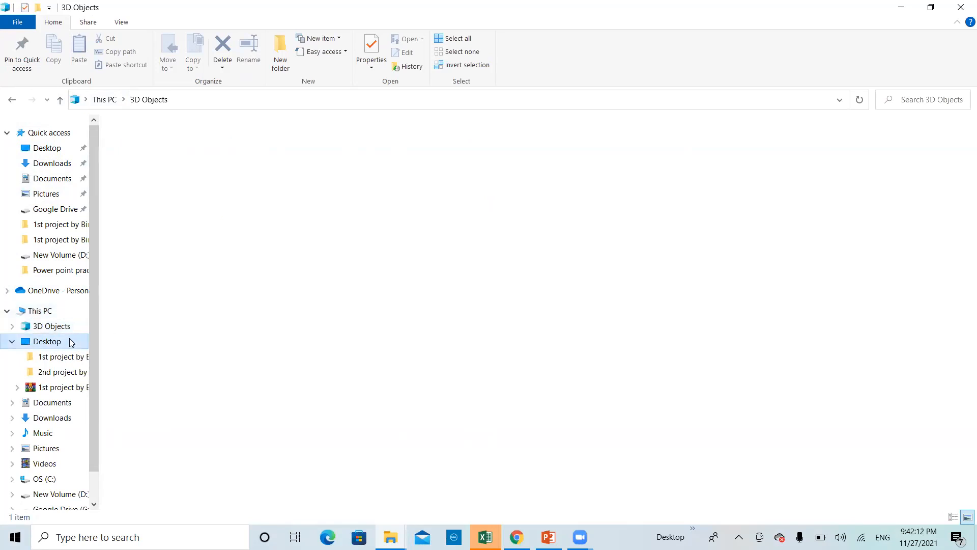